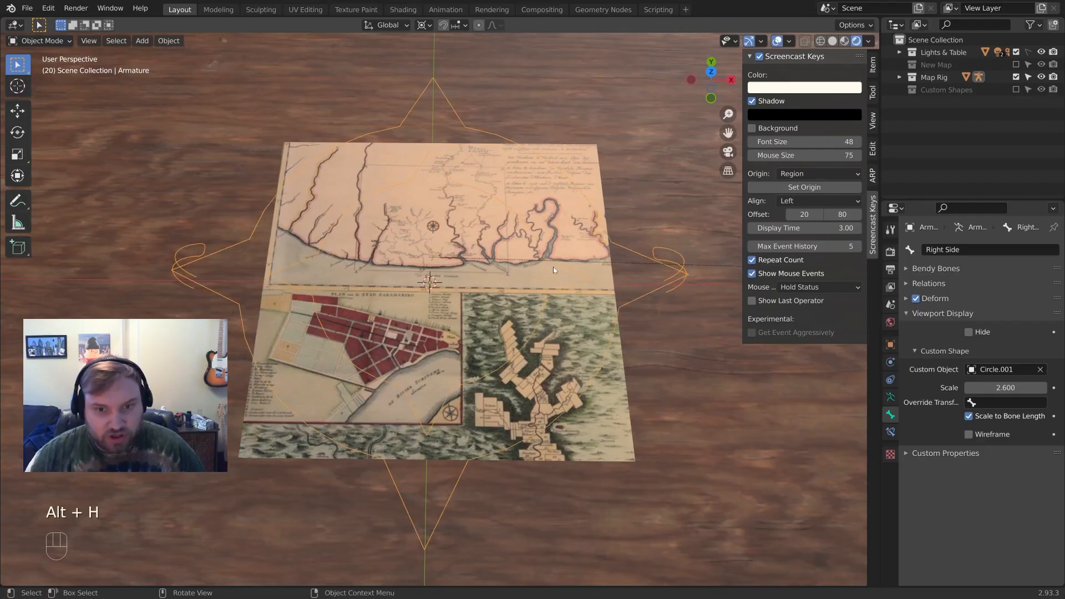
Switch the armature to Pose Mode and try sliding the Right Side bone along the X axis to test the curl
{"action": "middle_click_drag", "start_coordinate": [553, 267], "coordinate": [602, 253]}
{"action": "key", "text": "ctrl+Tab"}
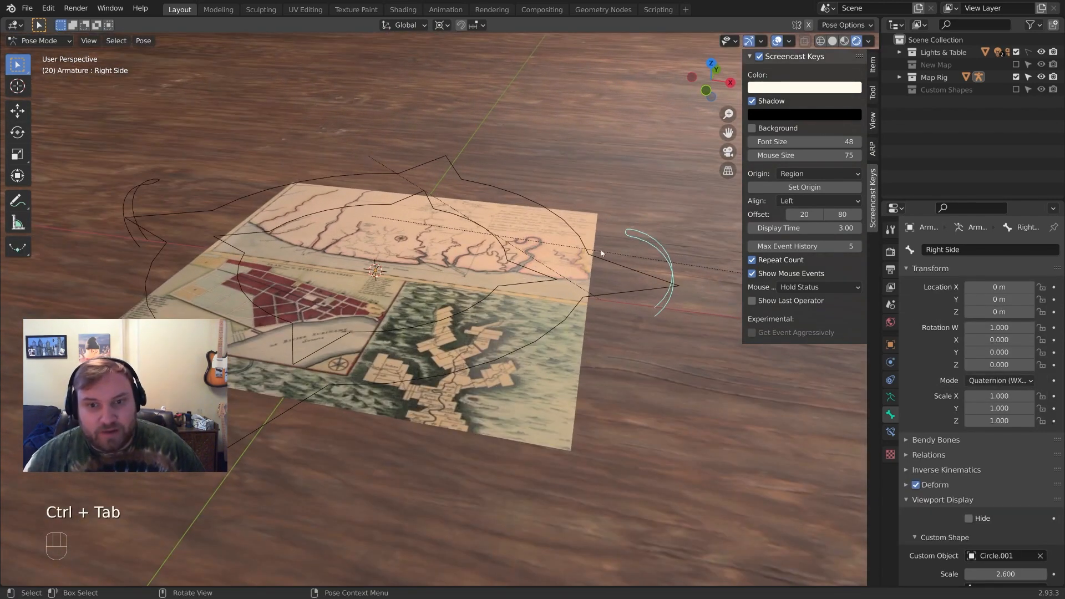
{"action": "key", "text": "g"}
{"action": "key", "text": "x"}
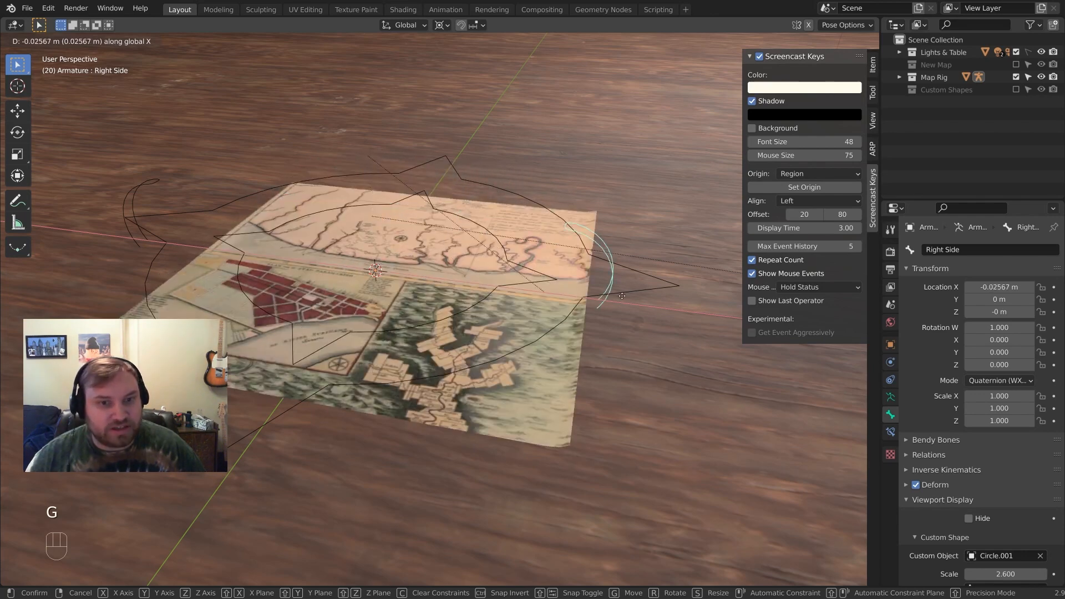
{"action": "left_click", "coordinate": [670, 305]}
{"action": "middle_click_drag", "start_coordinate": [670, 304], "coordinate": [694, 308]}
Roll up the map's left half by moving the Left Side bone about 0.115 m inward along the X axis
{"action": "left_click", "coordinate": [170, 218]}
{"action": "key", "text": "g"}
{"action": "key", "text": "x"}
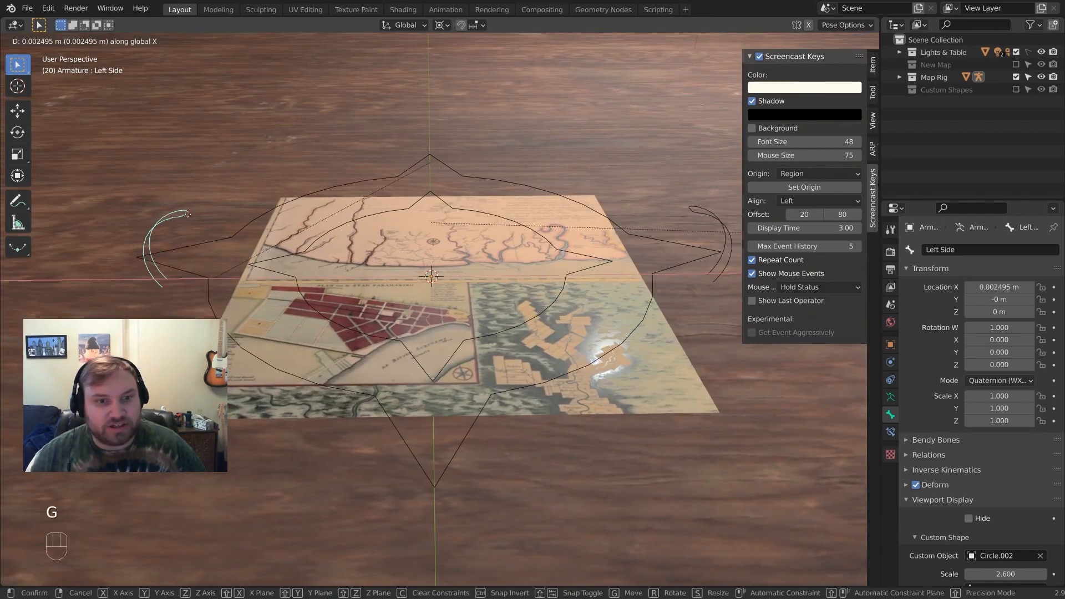
{"action": "left_click", "coordinate": [403, 230]}
{"action": "scroll", "coordinate": [433, 235], "scroll_direction": "down", "scroll_amount": 1}
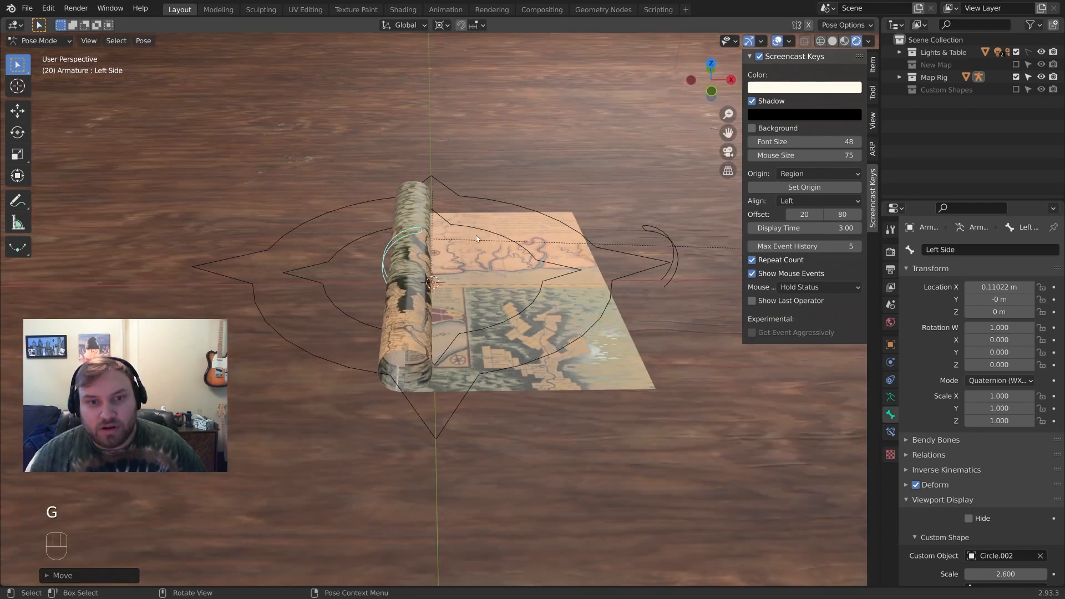
{"action": "middle_click_drag", "start_coordinate": [460, 240], "coordinate": [452, 239]}
{"action": "key", "text": "g"}
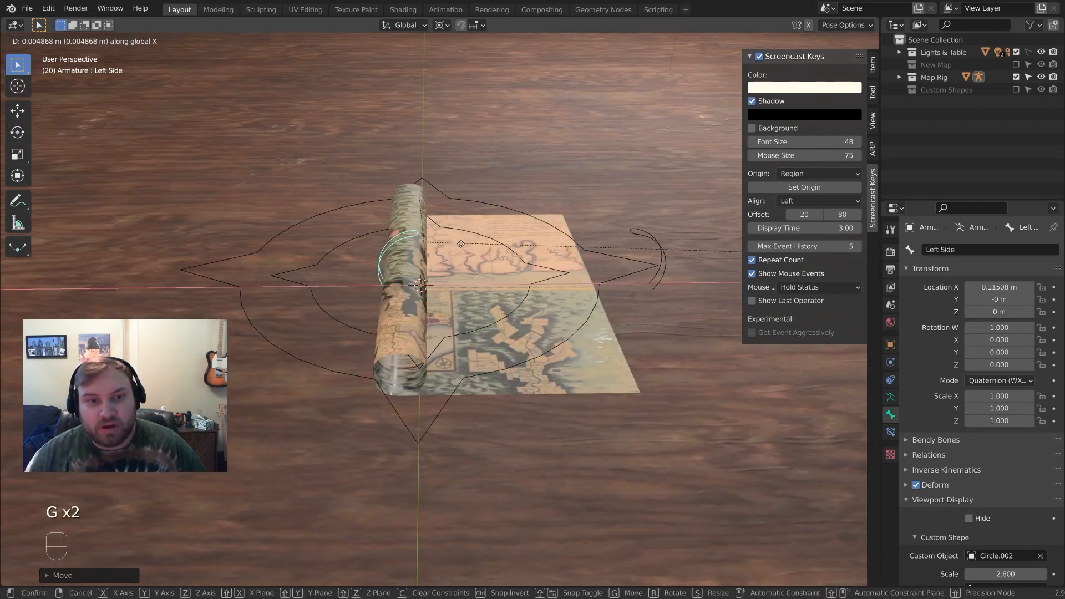
{"action": "left_click", "coordinate": [652, 239]}
Roll up the map's right half by moving the Right Side bone about 0.10 m inward along the X axis
{"action": "left_click", "coordinate": [652, 240]}
{"action": "key", "text": "g"}
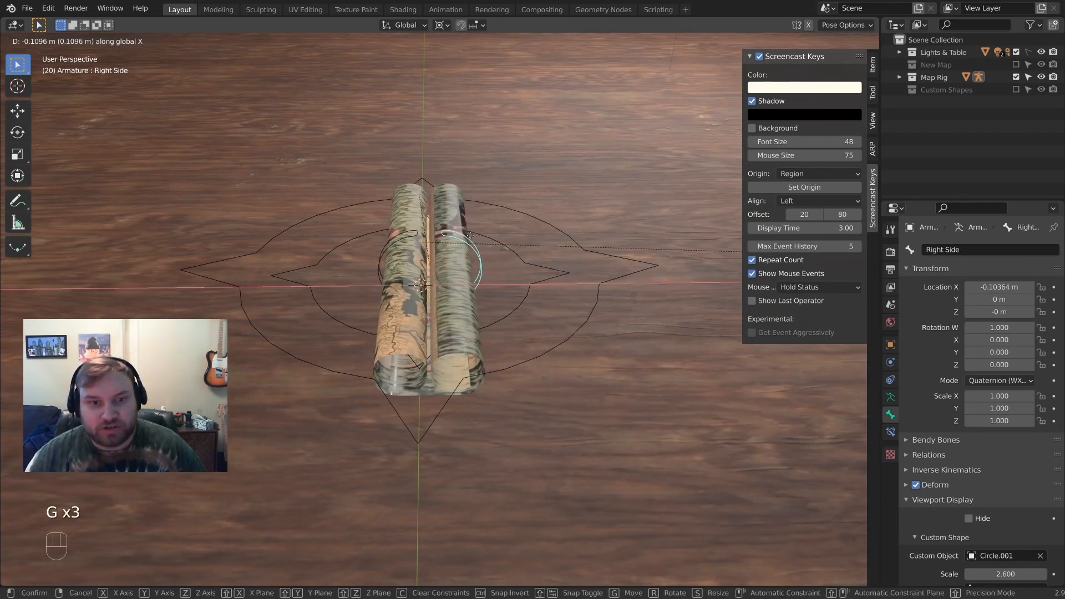
{"action": "left_click", "coordinate": [472, 235]}
Try moving and rotating the whole rolled map with the Root bone
{"action": "left_click", "coordinate": [607, 262]}
{"action": "key", "text": "g"}
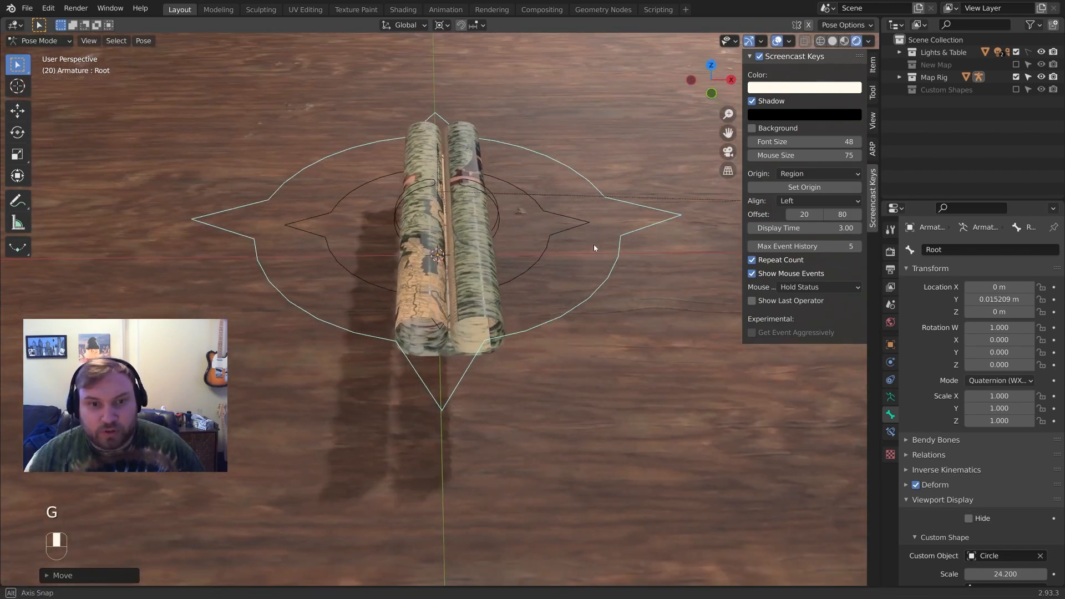
{"action": "key", "text": "r"}
{"action": "left_click", "coordinate": [582, 254]}
{"action": "scroll", "coordinate": [582, 255], "scroll_direction": "down", "scroll_amount": 2}
{"action": "key", "text": "g"}
{"action": "left_click", "coordinate": [565, 230]}
{"action": "middle_click_drag", "start_coordinate": [565, 231], "coordinate": [495, 264]}
Clear the rotation and location of all the map rig's bones
{"action": "key", "text": "a"}
{"action": "key", "text": "alt+r"}
{"action": "key", "text": "alt+g"}
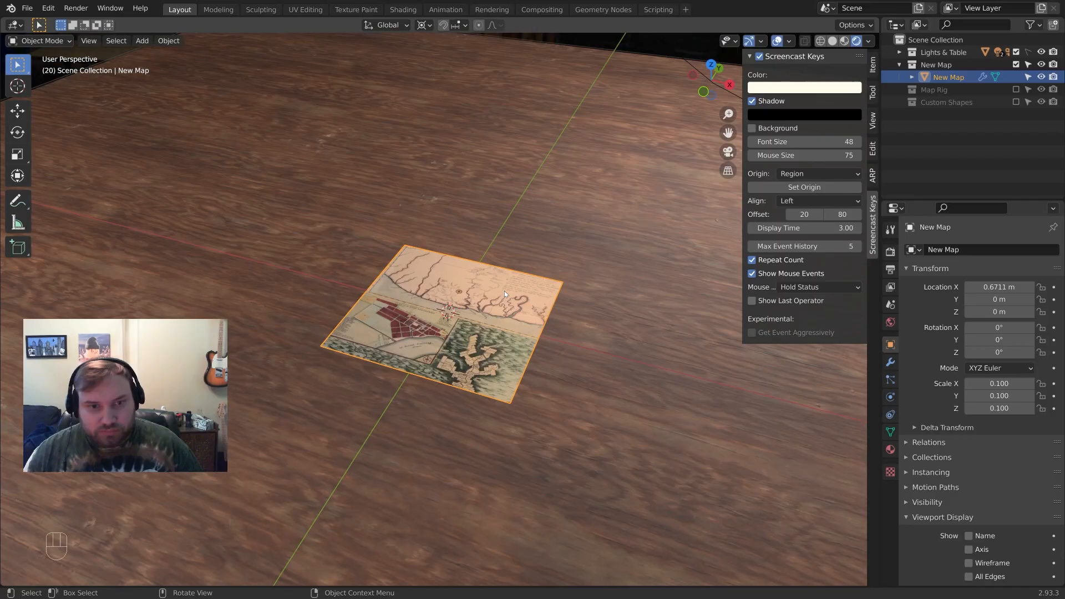
Examine the New Map object and the surrounding table scene in wireframe, then return to the rendered view with nothing selected
{"action": "middle_click_drag", "start_coordinate": [504, 294], "coordinate": [544, 289]}
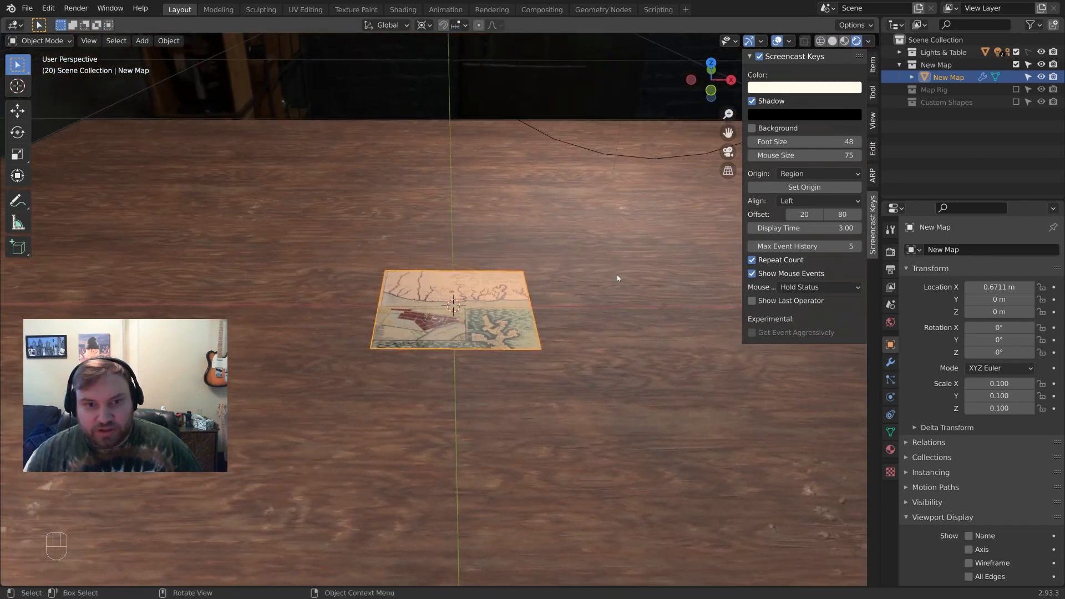
{"action": "key", "text": "z"}
{"action": "scroll", "coordinate": [364, 265], "scroll_direction": "down", "scroll_amount": 6}
{"action": "middle_click_drag", "start_coordinate": [431, 288], "coordinate": [554, 269]}
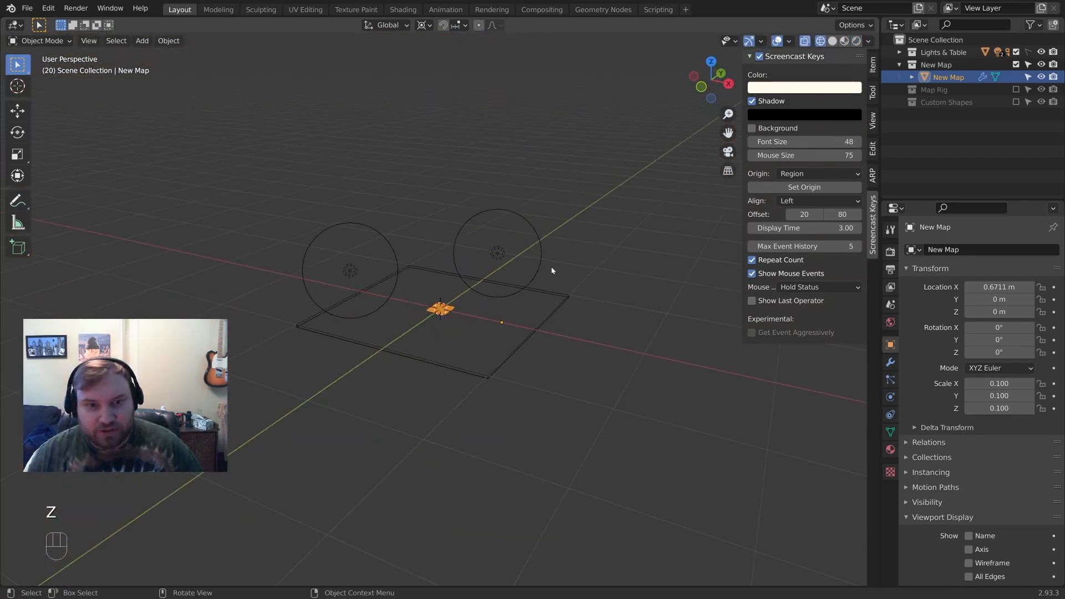
{"action": "scroll", "coordinate": [503, 308], "scroll_direction": "up", "scroll_amount": 6}
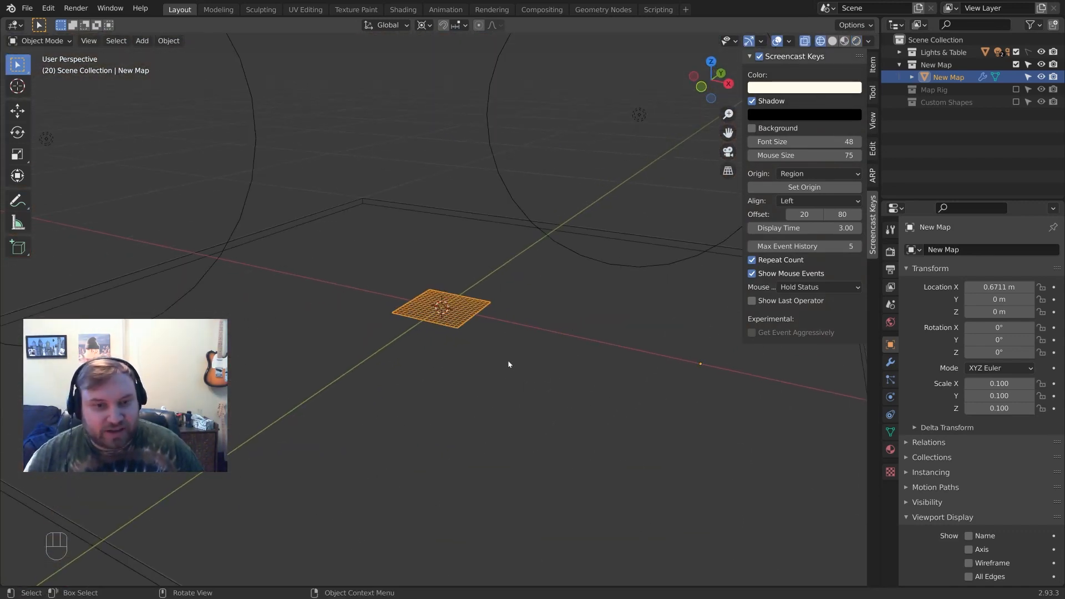
{"action": "key", "text": "z"}
{"action": "key", "text": "KP_Decimal"}
{"action": "key", "text": "alt+a"}
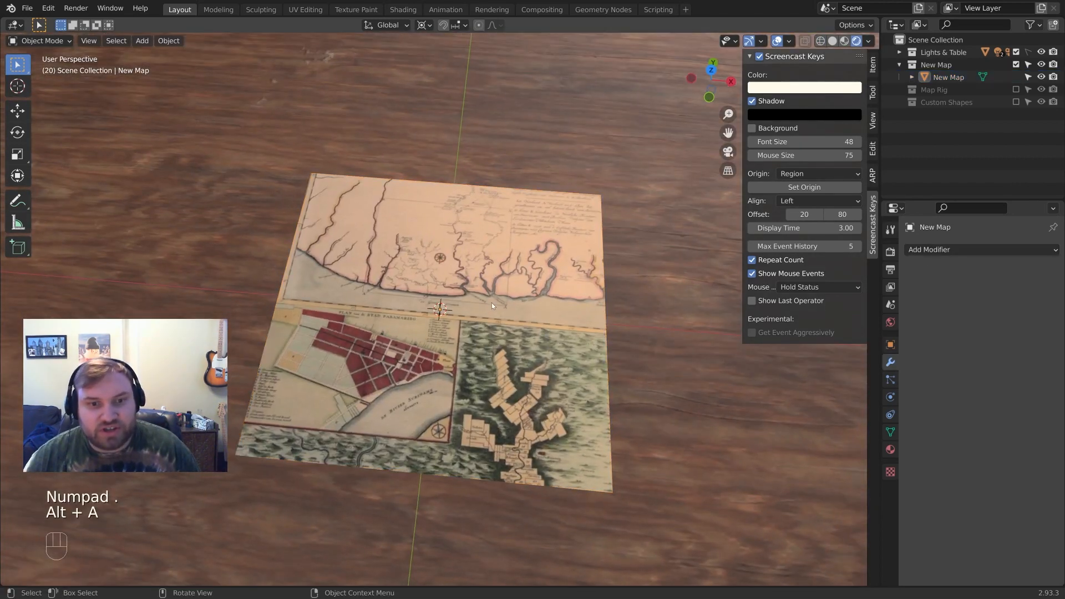
Examine the New Map's subdivision grid in Edit Mode
{"action": "left_click", "coordinate": [492, 303]}
{"action": "mouse_move", "coordinate": [491, 303]}
{"action": "middle_mouse_down"}
{"action": "mouse_move", "coordinate": [504, 301]}
{"action": "mouse_move", "coordinate": [492, 280]}
{"action": "mouse_move", "coordinate": [459, 275]}
{"action": "middle_mouse_up"}
{"action": "key", "text": "Tab"}
{"action": "scroll", "coordinate": [491, 281], "scroll_direction": "up", "scroll_amount": 1}
{"action": "key", "text": "z"}
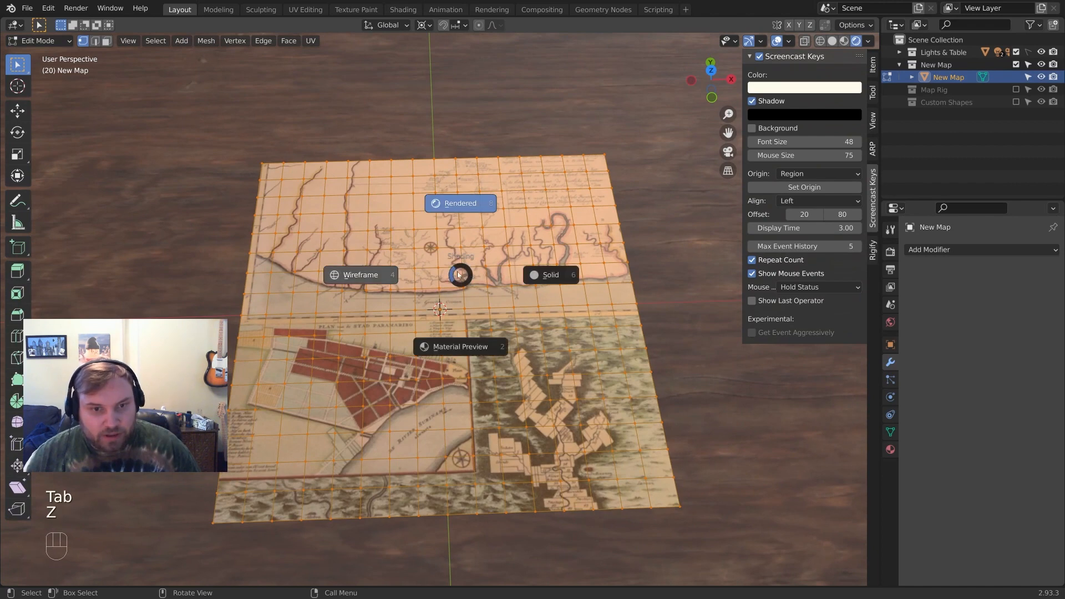
{"action": "left_click", "coordinate": [459, 275]}
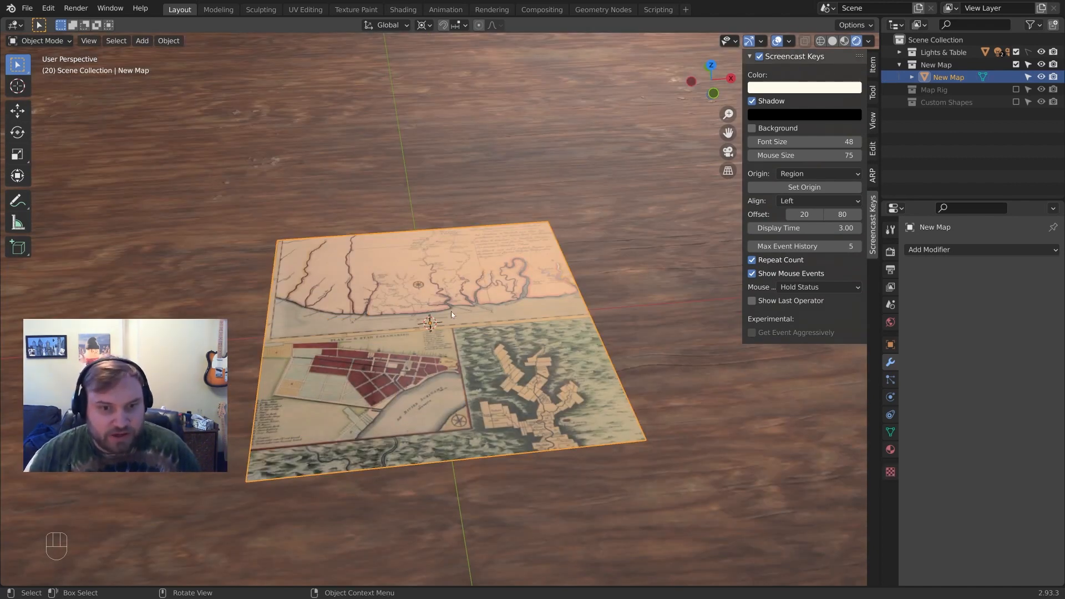
Add a NURBS path curve at the map's centre and move it to the New Map collection
{"action": "mouse_move", "coordinate": [453, 304]}
{"action": "middle_mouse_down"}
{"action": "mouse_move", "coordinate": [439, 288]}
{"action": "mouse_move", "coordinate": [461, 281]}
{"action": "mouse_move", "coordinate": [445, 291]}
{"action": "middle_mouse_up"}
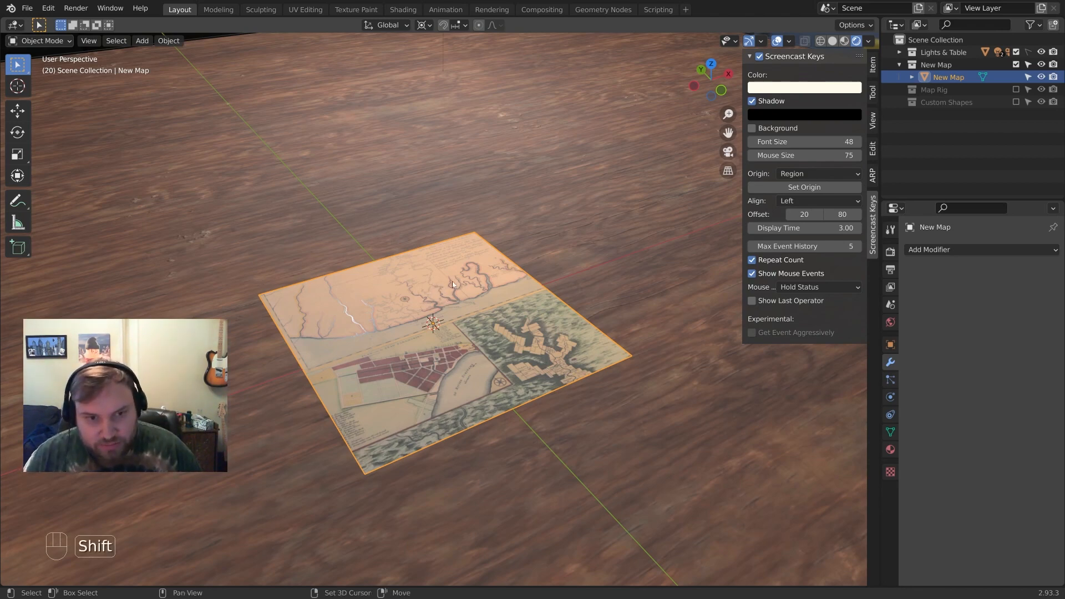
{"action": "key", "text": "shift+a"}
{"action": "mouse_move", "coordinate": [428, 291]}
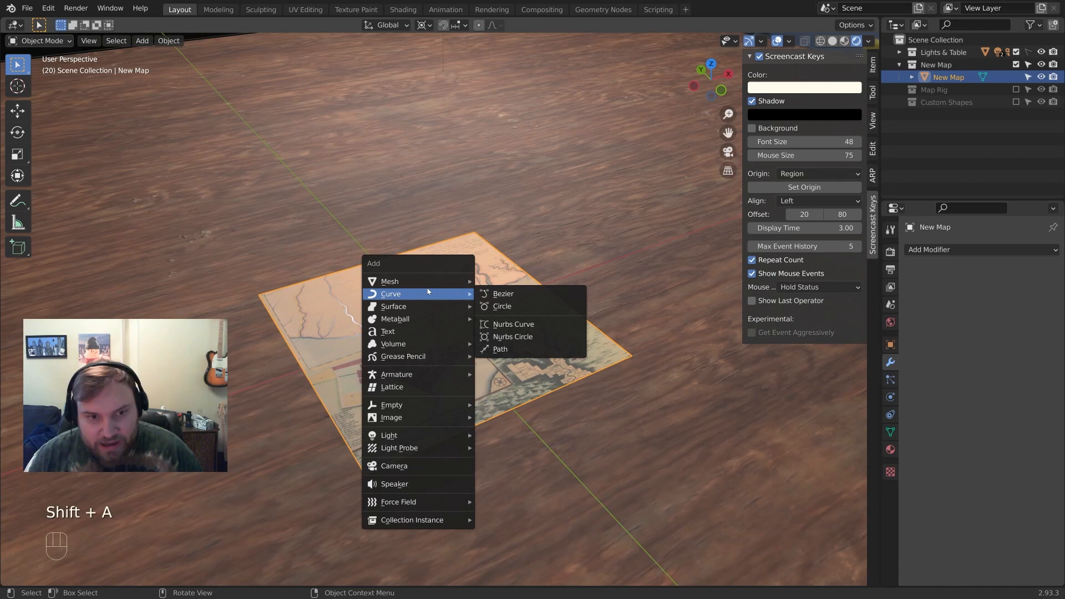
{"action": "left_click", "coordinate": [527, 349]}
{"action": "key", "text": "m"}
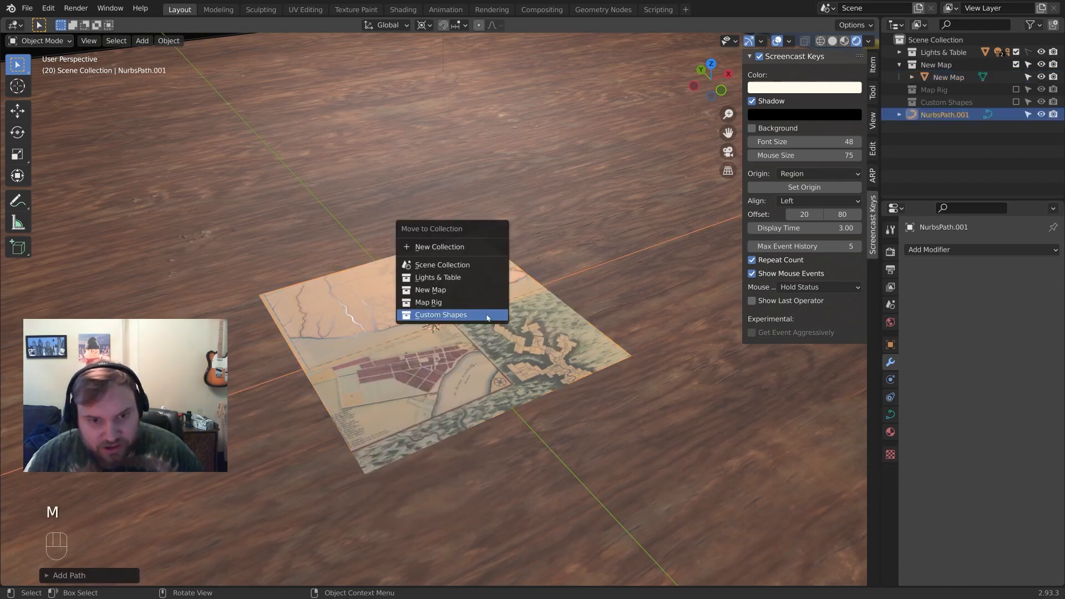
{"action": "left_click", "coordinate": [473, 290]}
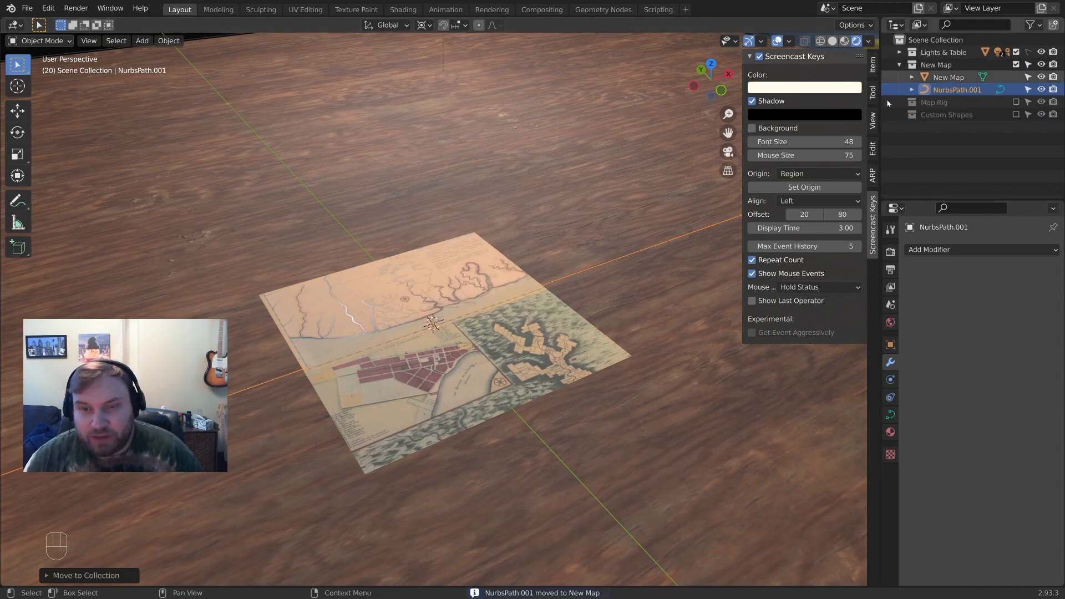
Scale down all the NURBS path's control points in Edit Mode until the line extends moderately past both sides of the map
{"action": "middle_click_drag", "start_coordinate": [516, 285], "coordinate": [615, 313]}
{"action": "scroll", "coordinate": [560, 279], "scroll_direction": "down", "scroll_amount": 3}
{"action": "scroll", "coordinate": [563, 279], "scroll_direction": "down", "scroll_amount": 6}
{"action": "scroll", "coordinate": [590, 301], "scroll_direction": "down", "scroll_amount": 5}
{"action": "scroll", "coordinate": [590, 304], "scroll_direction": "down", "scroll_amount": 4}
{"action": "scroll", "coordinate": [601, 309], "scroll_direction": "up", "scroll_amount": 5}
{"action": "scroll", "coordinate": [580, 328], "scroll_direction": "up", "scroll_amount": 3}
{"action": "key", "text": "Tab"}
{"action": "scroll", "coordinate": [636, 318], "scroll_direction": "down", "scroll_amount": 3}
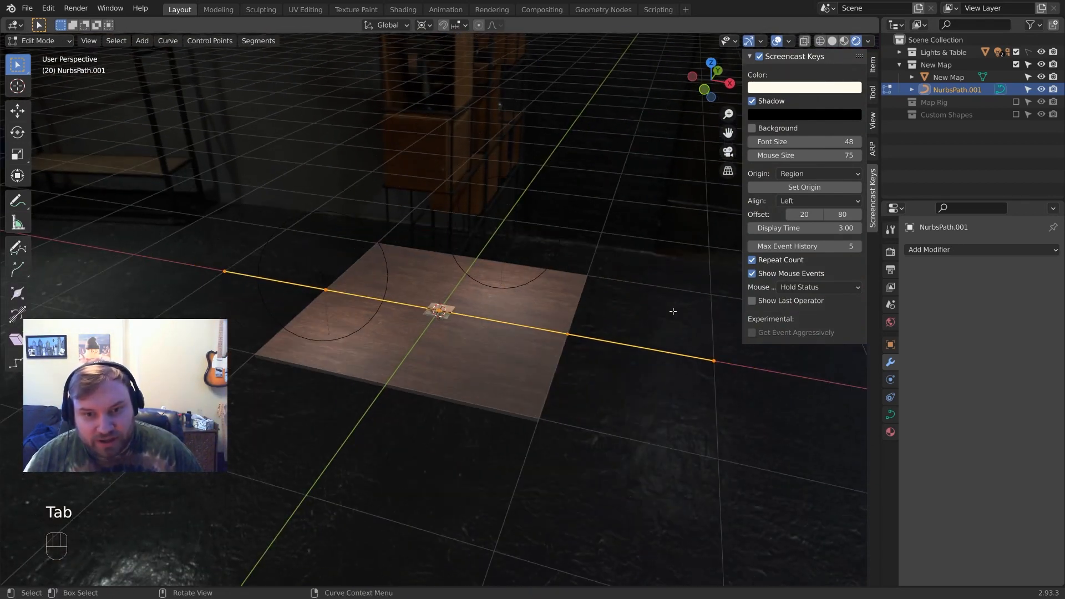
{"action": "key", "text": "s"}
{"action": "left_click", "coordinate": [558, 302]}
{"action": "scroll", "coordinate": [555, 299], "scroll_direction": "up", "scroll_amount": 3}
{"action": "key", "text": "s"}
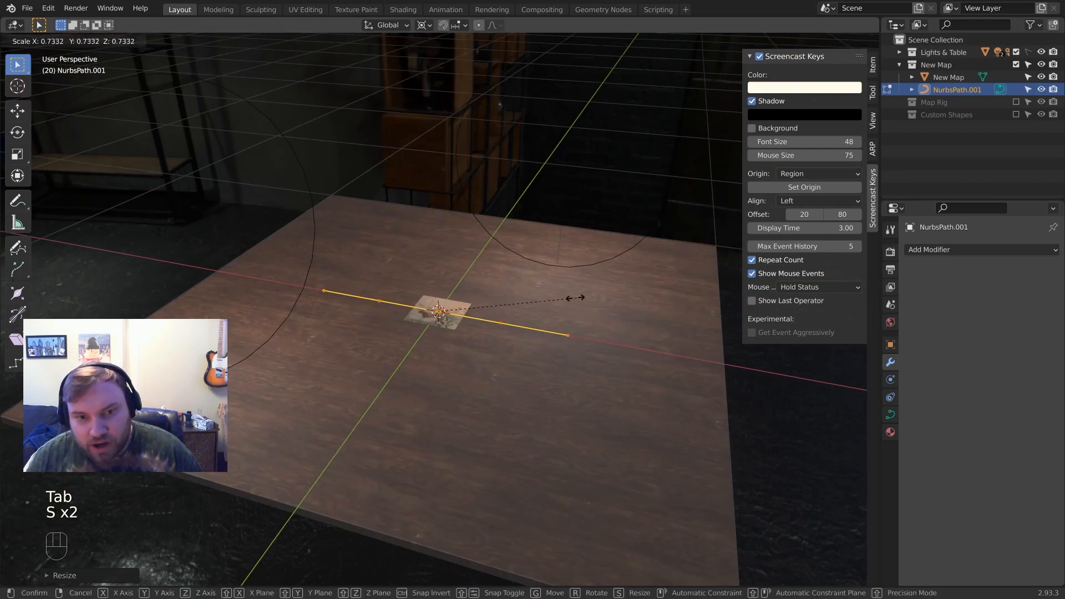
{"action": "left_click", "coordinate": [544, 292]}
{"action": "key", "text": "KP_1"}
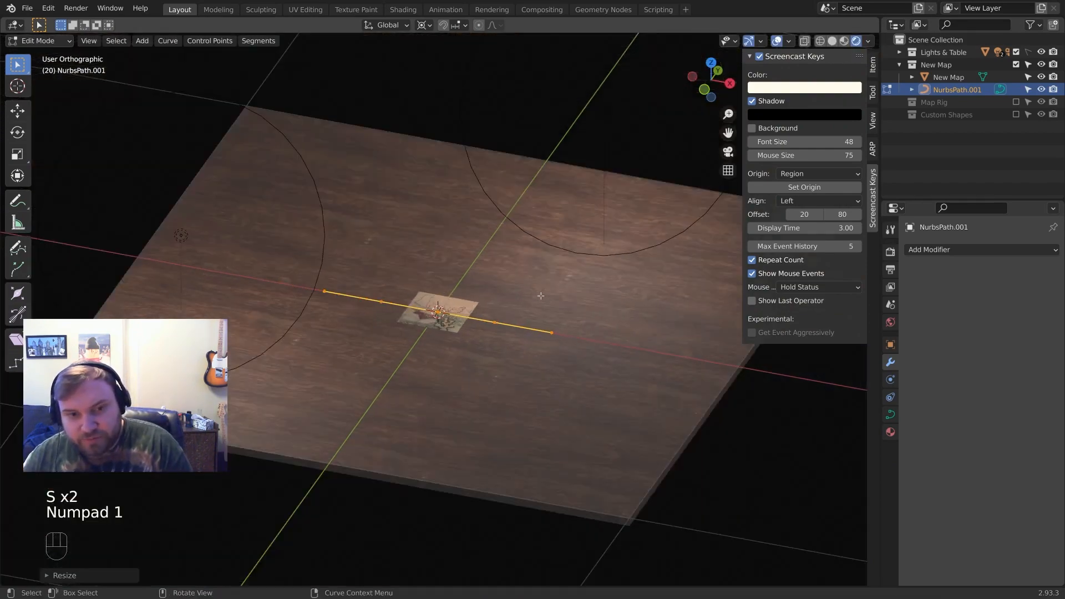
{"action": "middle_click_drag", "start_coordinate": [535, 302], "coordinate": [519, 324], "text": "shift"}
{"action": "scroll", "coordinate": [532, 319], "scroll_direction": "down", "scroll_amount": 2}
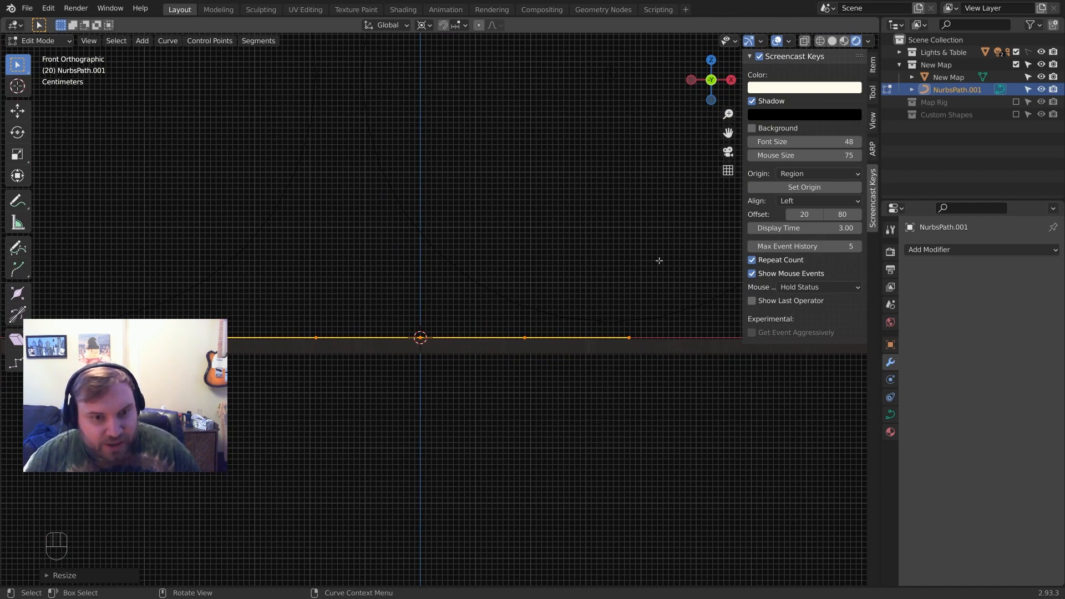
{"action": "key", "text": "s"}
{"action": "right_click", "coordinate": [566, 288]}
{"action": "middle_click_drag", "start_coordinate": [566, 287], "coordinate": [517, 318]}
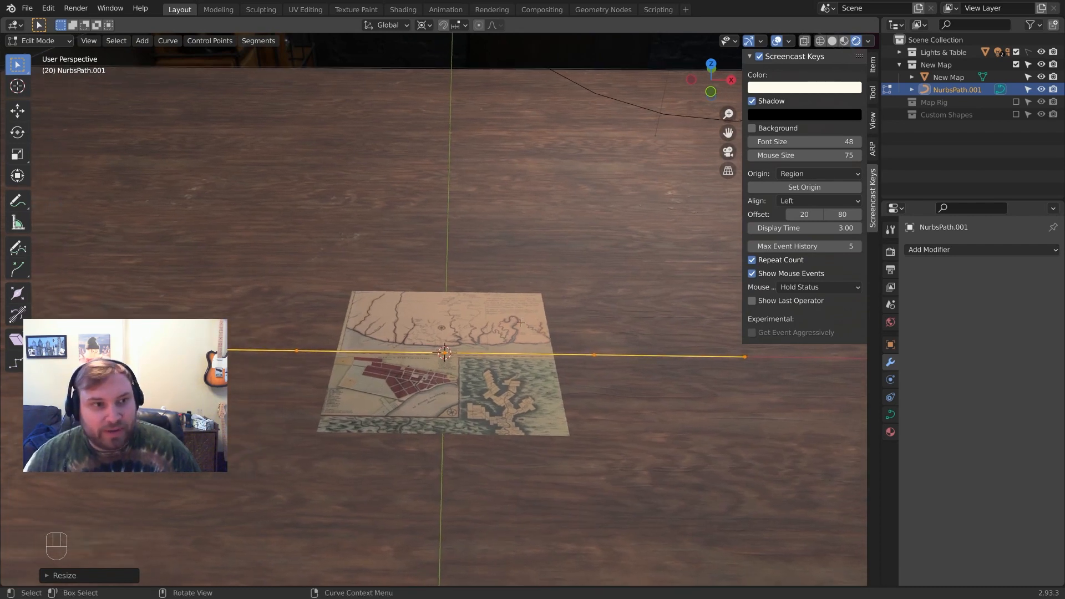
Return to Object Mode and rename the NURBS path as Curl Path
{"action": "key", "text": "Tab"}
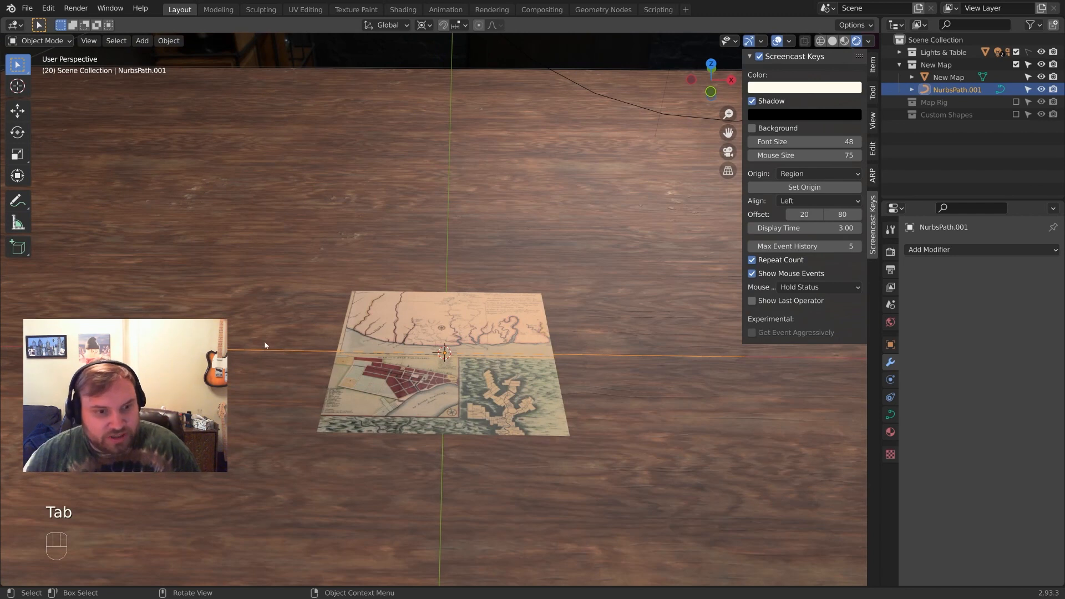
{"action": "key", "text": "F2"}
{"action": "key", "text": "shift"}
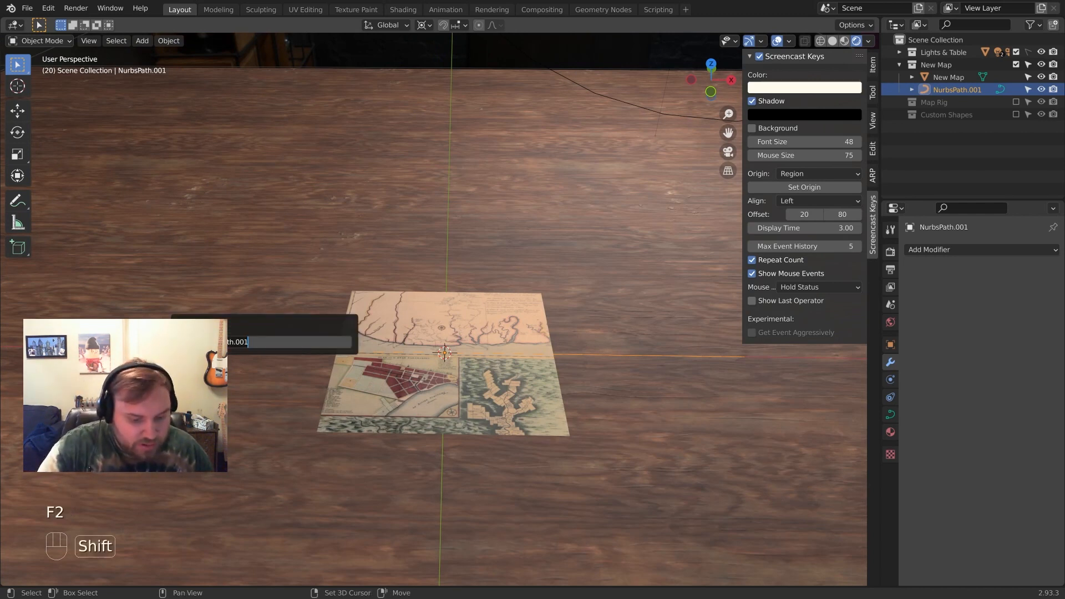
{"action": "type", "text": "Curl Path"}
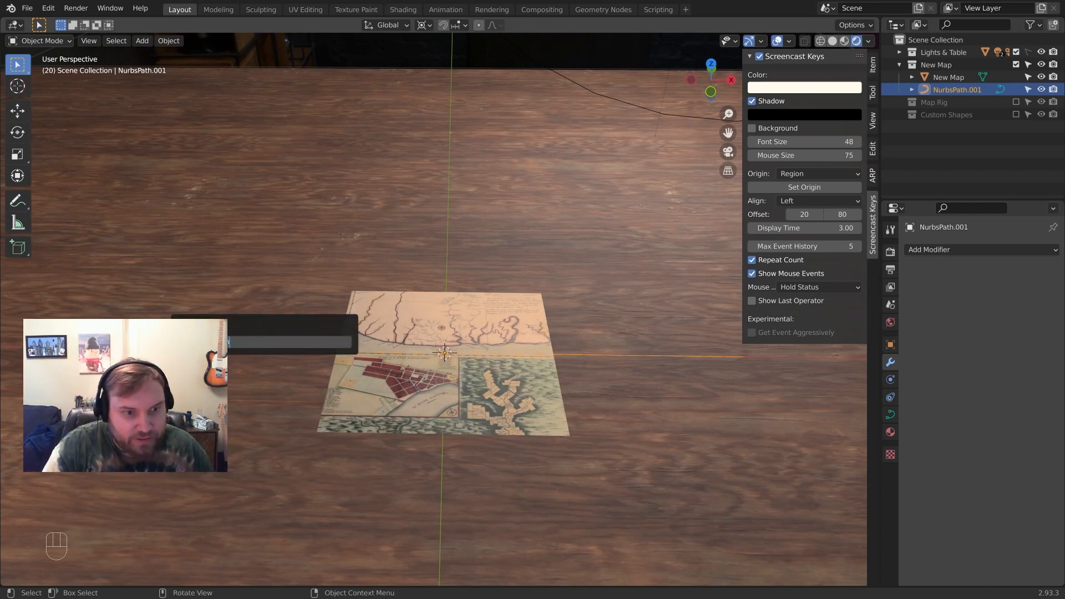
{"action": "key", "text": "Return"}
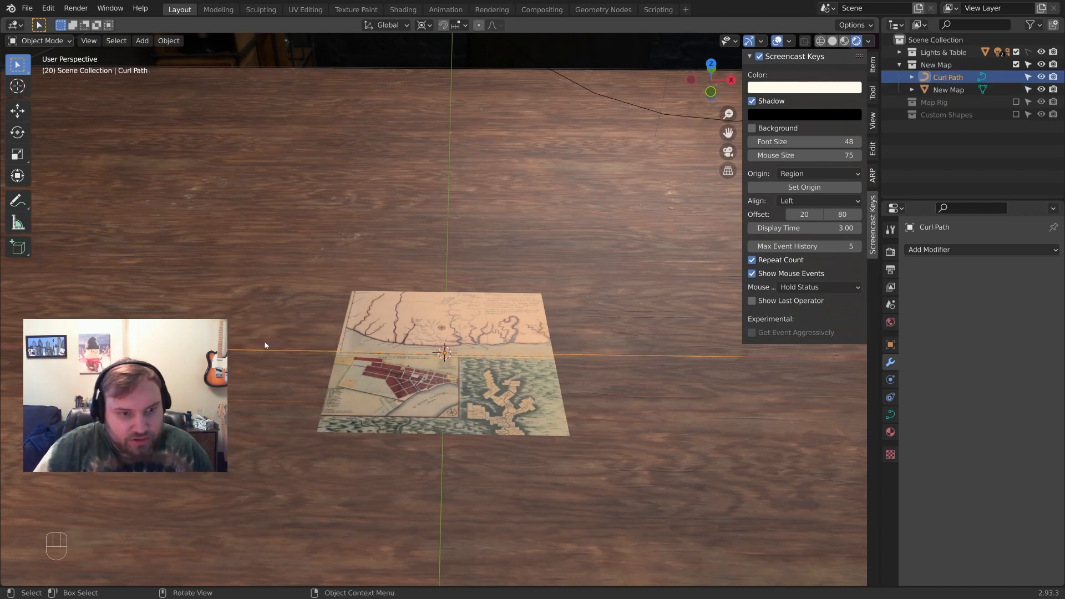
Add a Curve modifier to the New Map with Curl Path as its curve object
{"action": "left_click", "coordinate": [406, 327]}
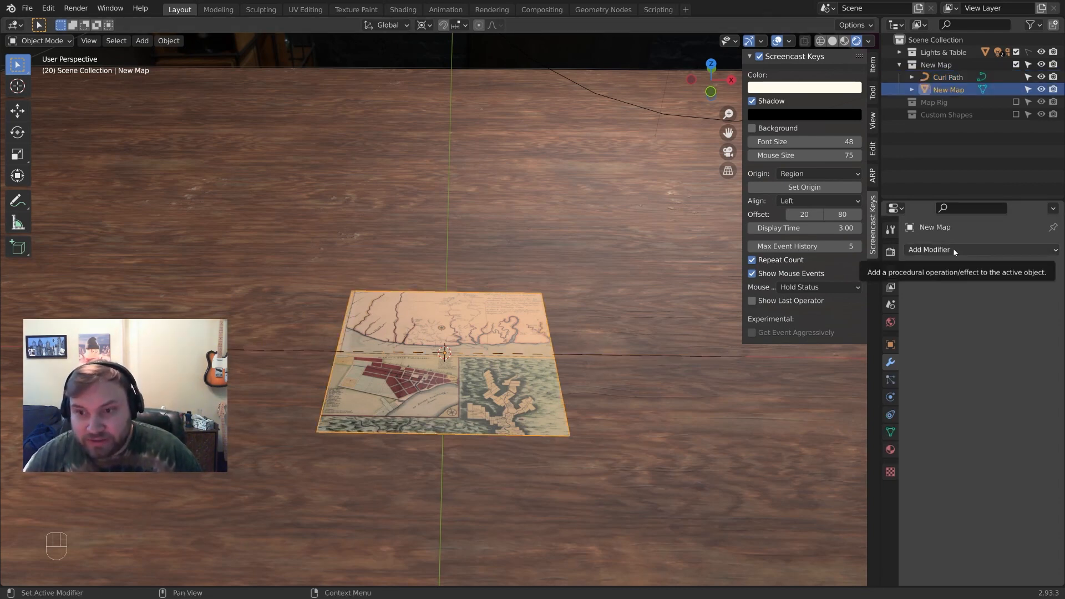
{"action": "left_click", "coordinate": [971, 250]}
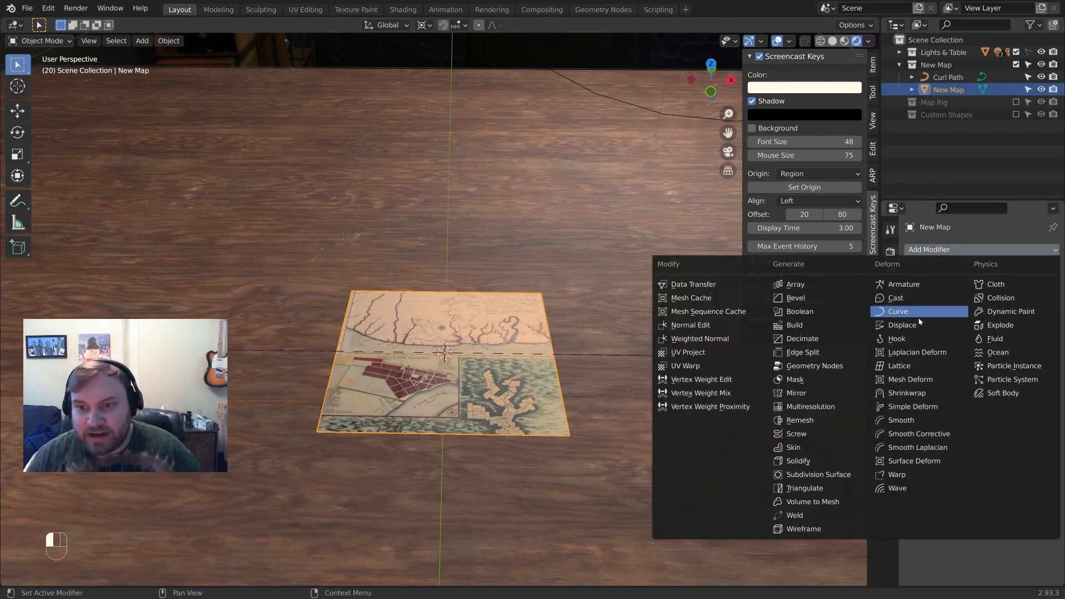
{"action": "left_click", "coordinate": [917, 317]}
{"action": "left_click", "coordinate": [1013, 289]}
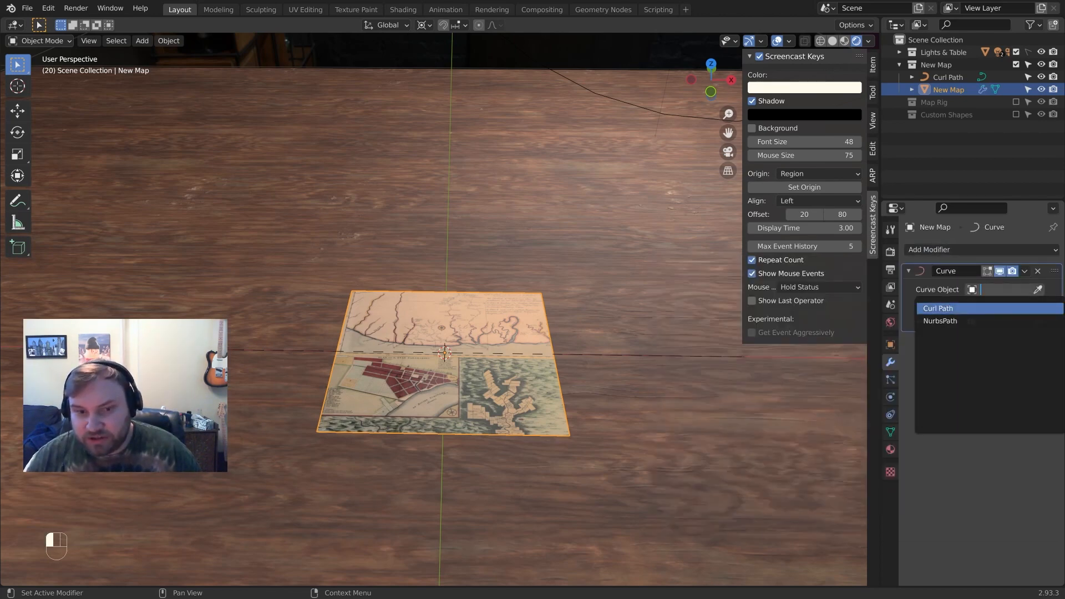
{"action": "left_click", "coordinate": [943, 307]}
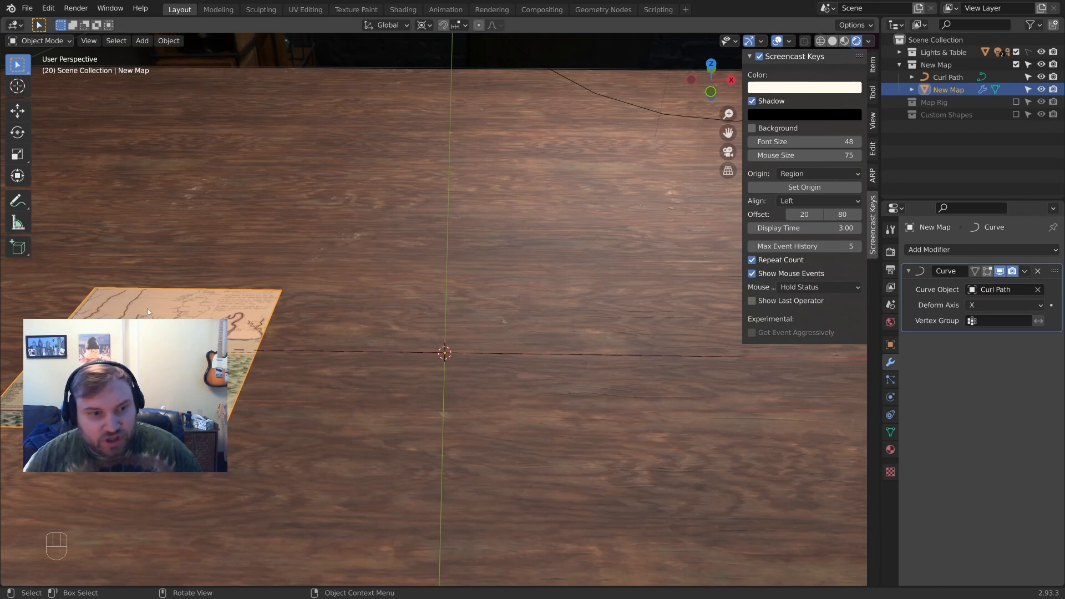
Select the end control point of Curl Path that lies on the map, in Edit Mode
{"action": "left_click", "coordinate": [312, 352]}
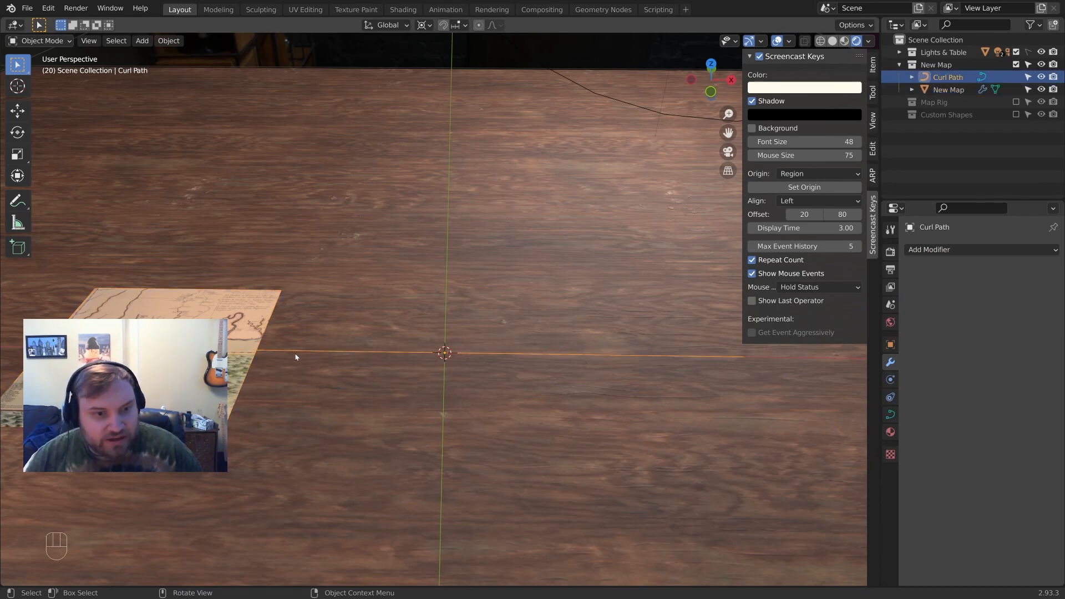
{"action": "middle_click_drag", "start_coordinate": [294, 356], "coordinate": [397, 373]}
{"action": "key", "text": "Tab"}
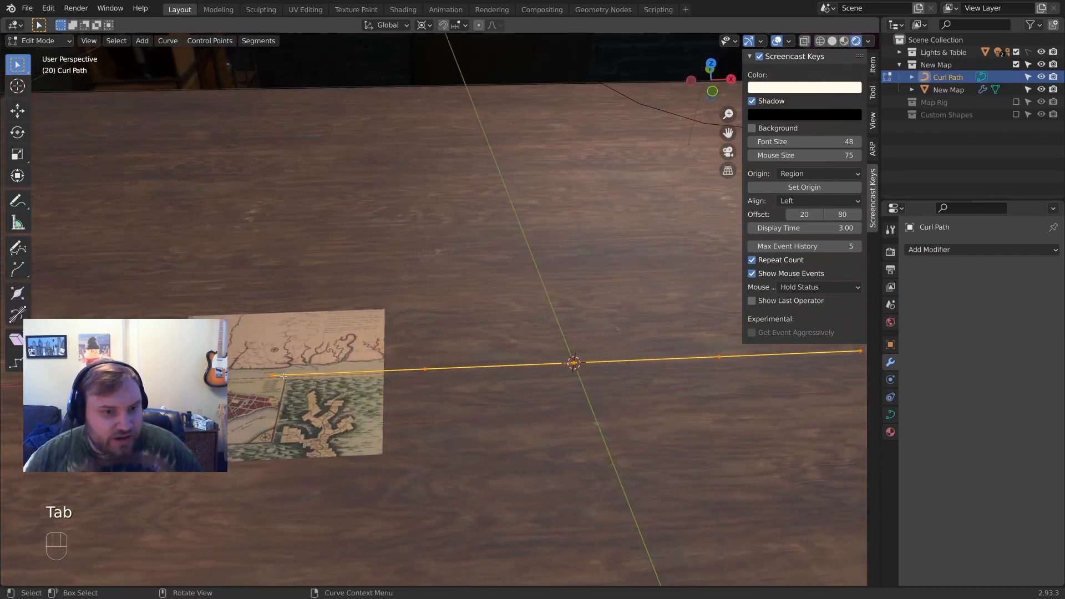
{"action": "left_click", "coordinate": [273, 374]}
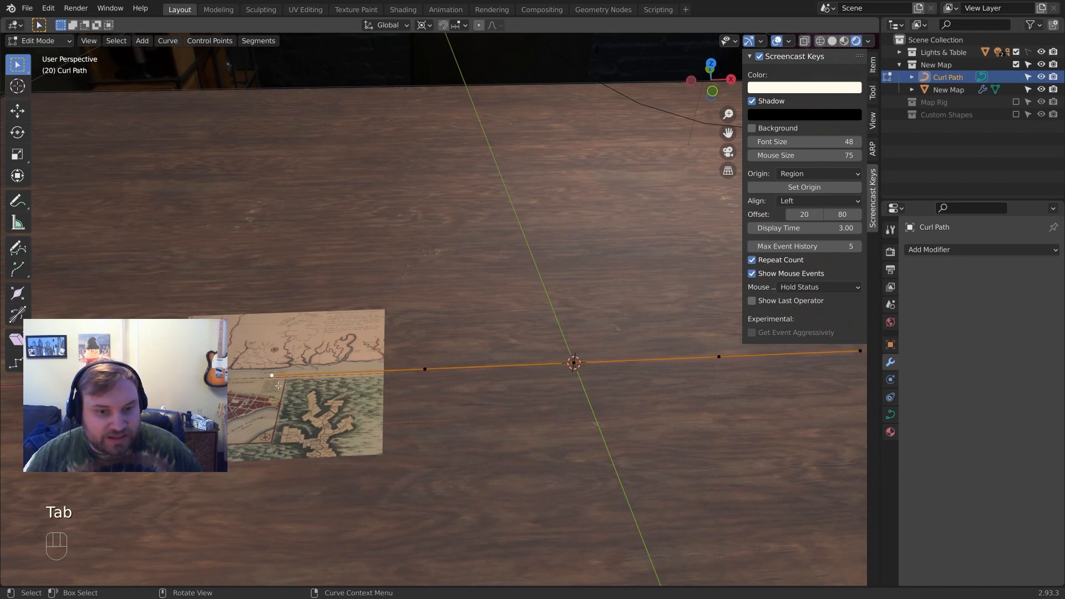
{"action": "middle_click_drag", "start_coordinate": [277, 375], "coordinate": [327, 342]}
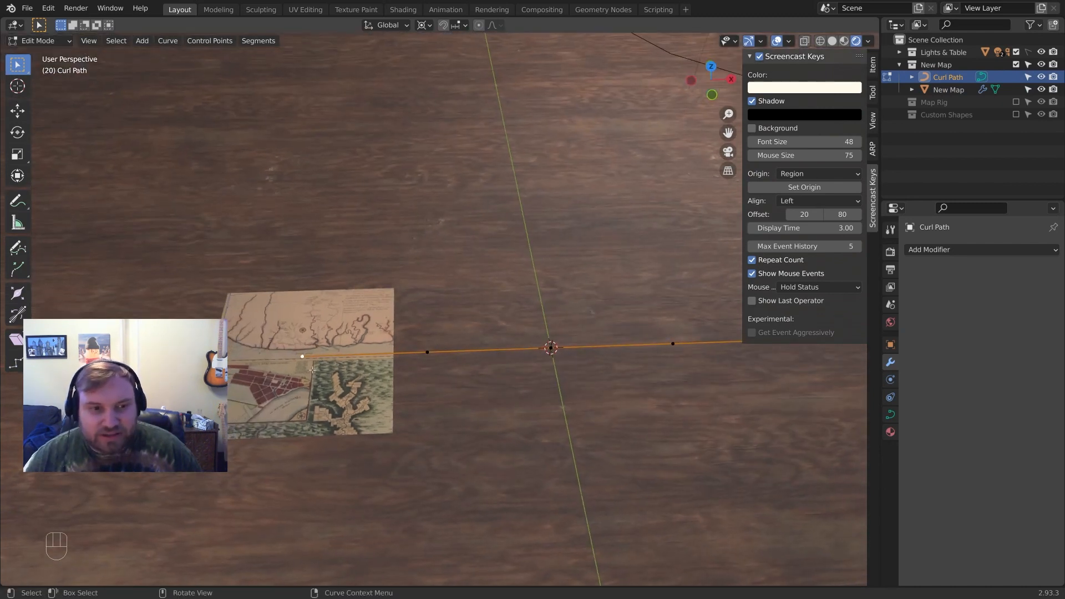
Extrude the selected end point of Curl Path about 0.12 m in the negative X direction
{"action": "middle_click_drag", "start_coordinate": [318, 357], "coordinate": [297, 369], "text": "shift"}
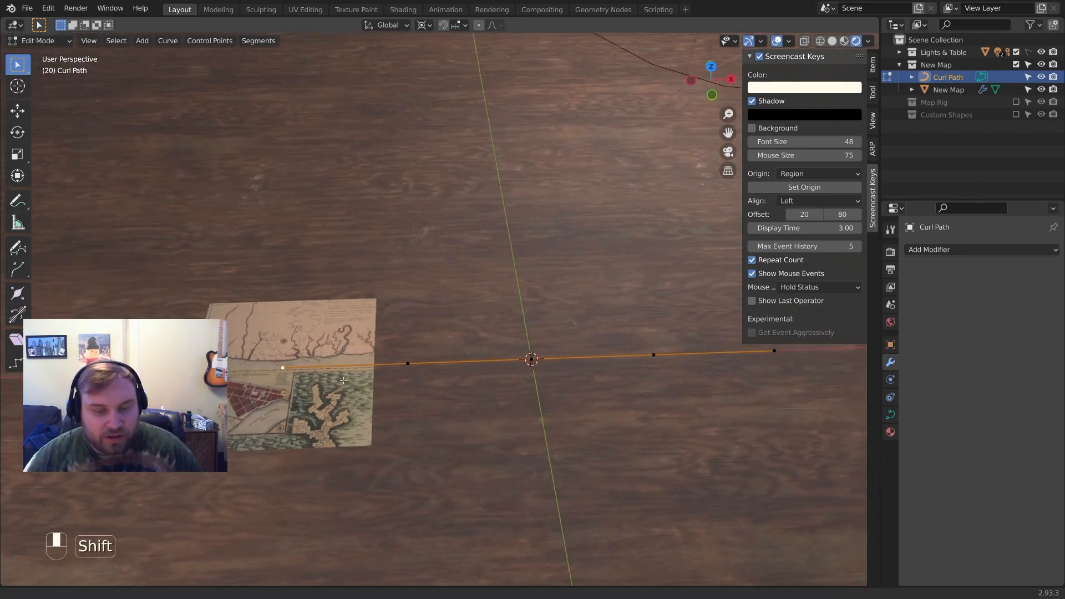
{"action": "scroll", "coordinate": [333, 363], "scroll_direction": "down", "scroll_amount": 2}
{"action": "middle_click_drag", "start_coordinate": [388, 338], "coordinate": [387, 366]}
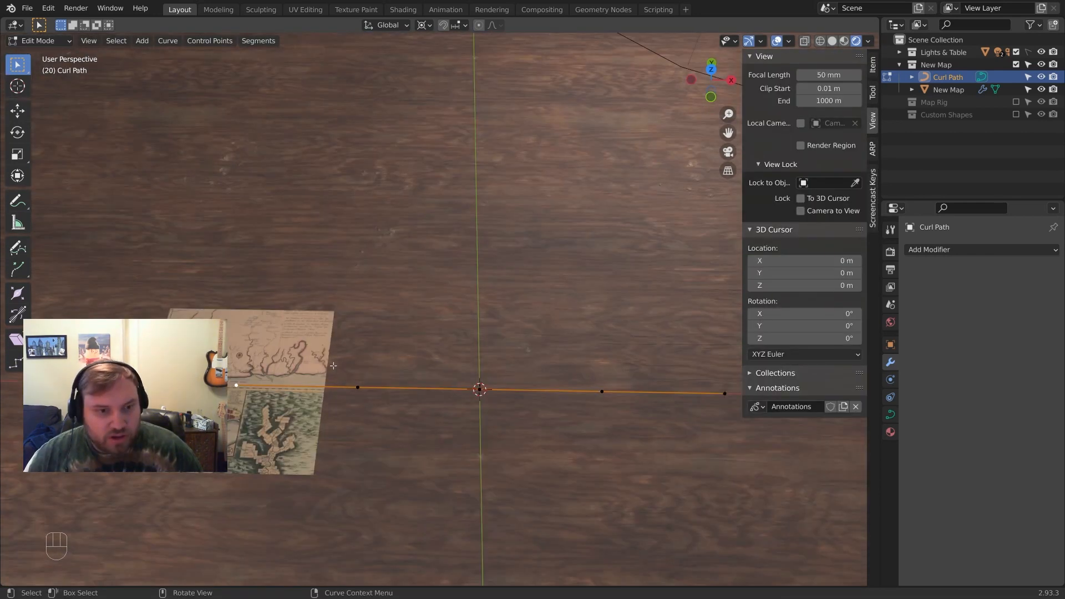
{"action": "middle_click_drag", "start_coordinate": [334, 359], "coordinate": [430, 307], "text": "shift"}
{"action": "scroll", "coordinate": [322, 346], "scroll_direction": "down", "scroll_amount": 3}
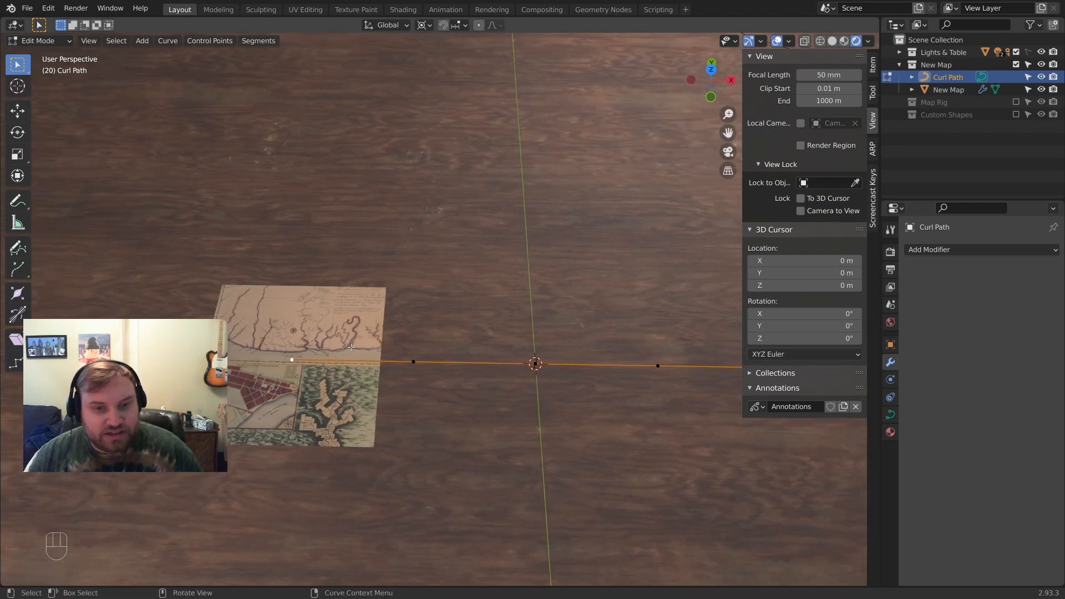
{"action": "scroll", "coordinate": [369, 355], "scroll_direction": "up", "scroll_amount": 2}
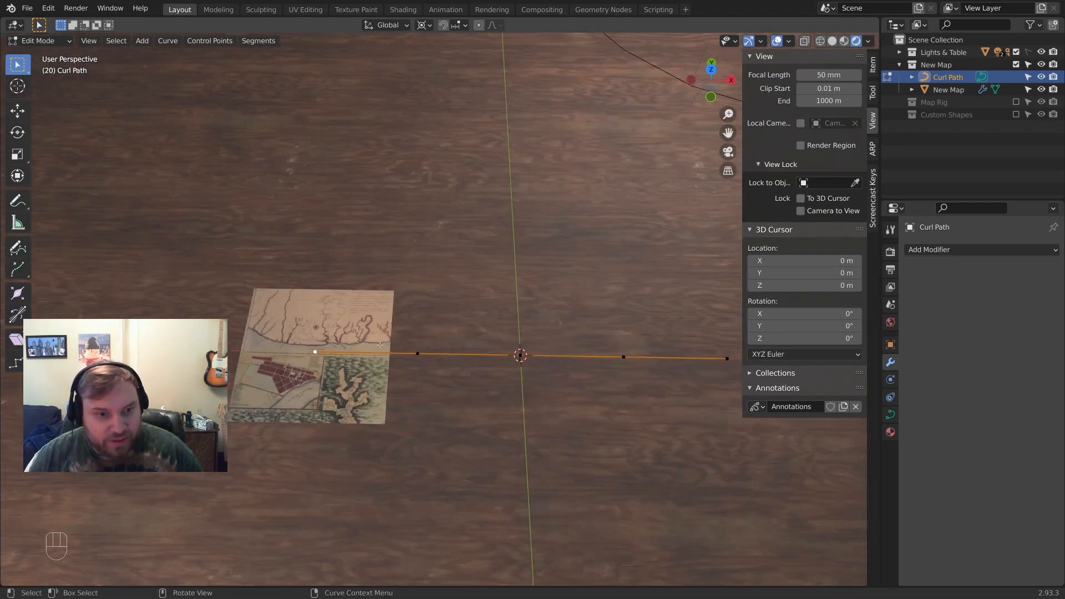
{"action": "key", "text": "e"}
{"action": "key", "text": "x"}
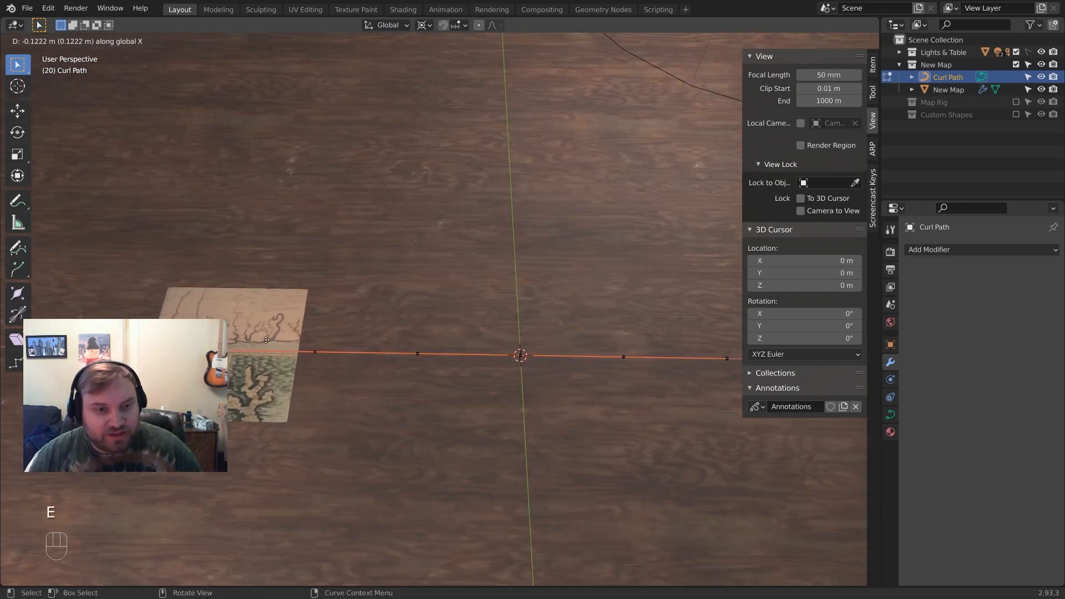
{"action": "left_click", "coordinate": [275, 338]}
{"action": "middle_click_drag", "start_coordinate": [277, 338], "coordinate": [318, 340], "text": "shift"}
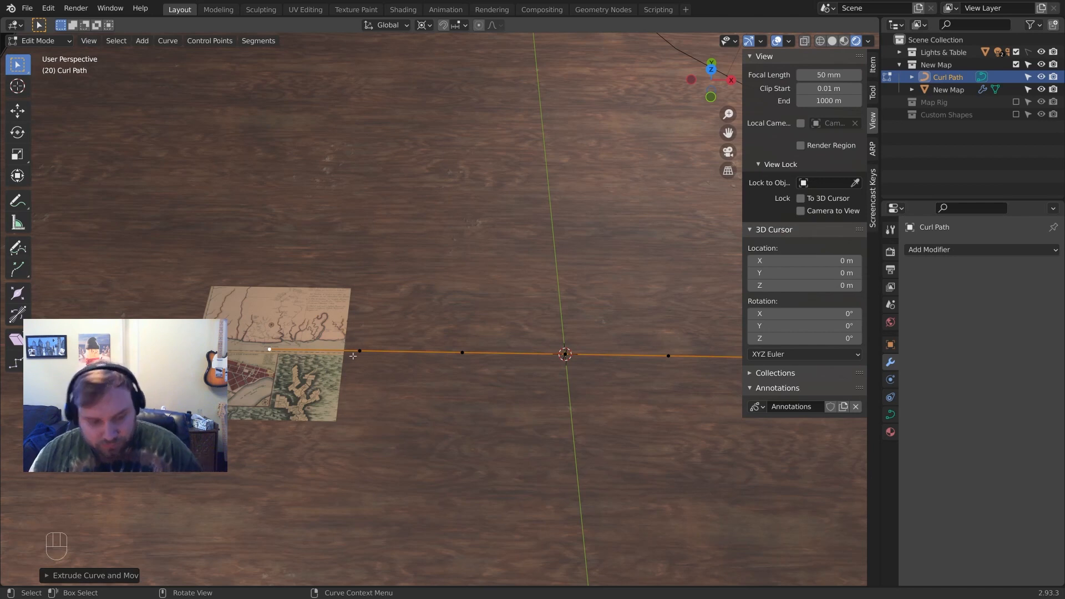
Extrude Curl Path's opposite end point outward, and shift the new point sideways within the horizontal plane
{"action": "scroll", "coordinate": [353, 355], "scroll_direction": "down", "scroll_amount": 3}
{"action": "left_click", "coordinate": [556, 335]}
{"action": "key", "text": "e"}
{"action": "left_click", "coordinate": [669, 370]}
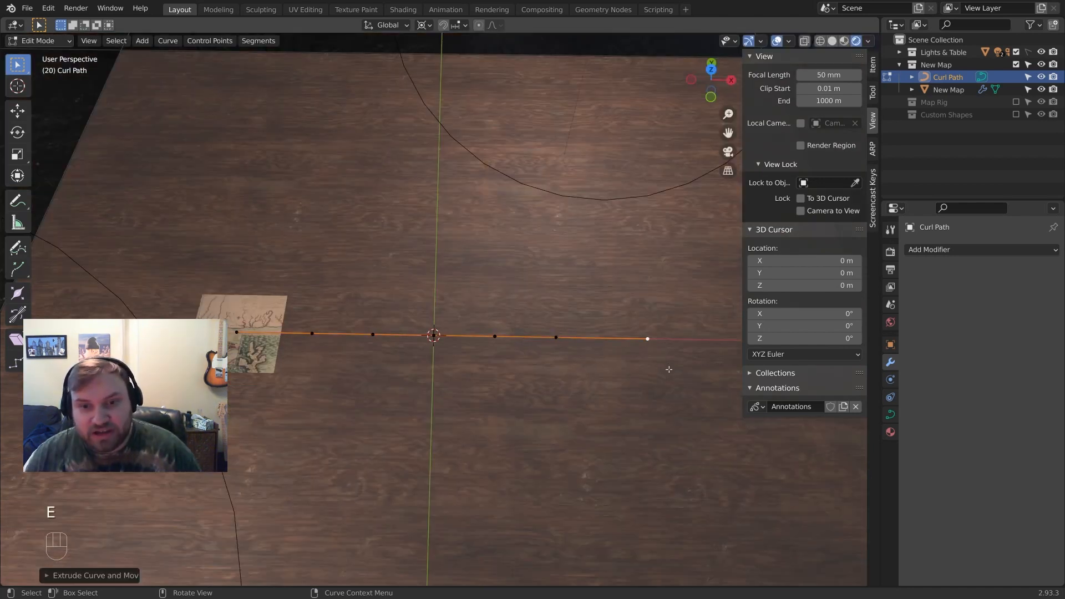
{"action": "key", "text": "g"}
{"action": "key", "text": "shift+z"}
{"action": "left_click", "coordinate": [631, 349]}
{"action": "middle_click_drag", "start_coordinate": [654, 363], "coordinate": [631, 329]}
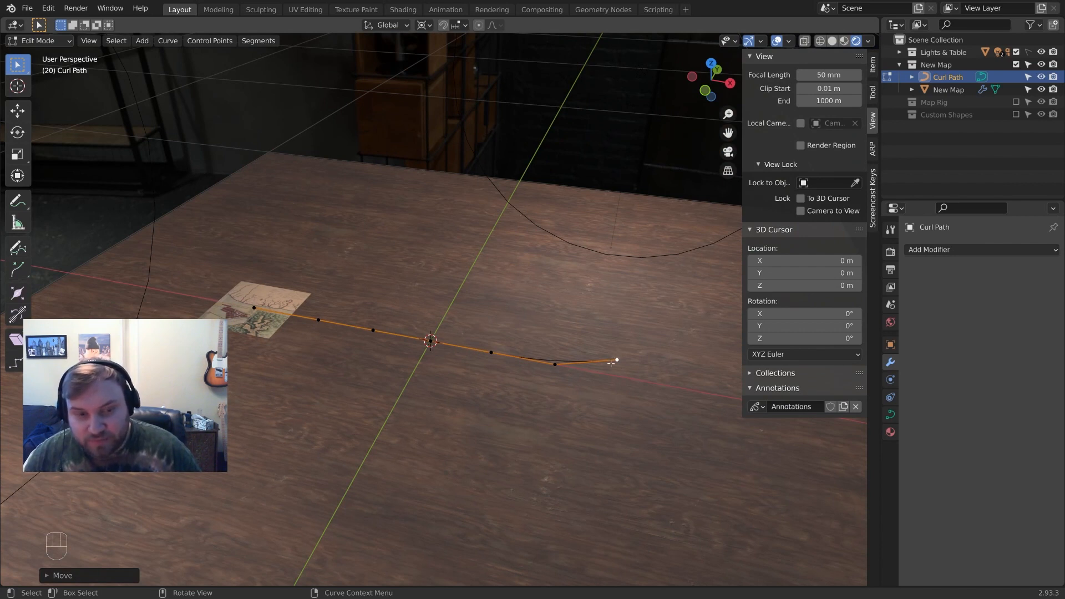
Delete the two extruded control points at both ends of Curl Path
{"action": "middle_click_drag", "start_coordinate": [611, 363], "coordinate": [305, 332]}
{"action": "left_click", "coordinate": [236, 337]}
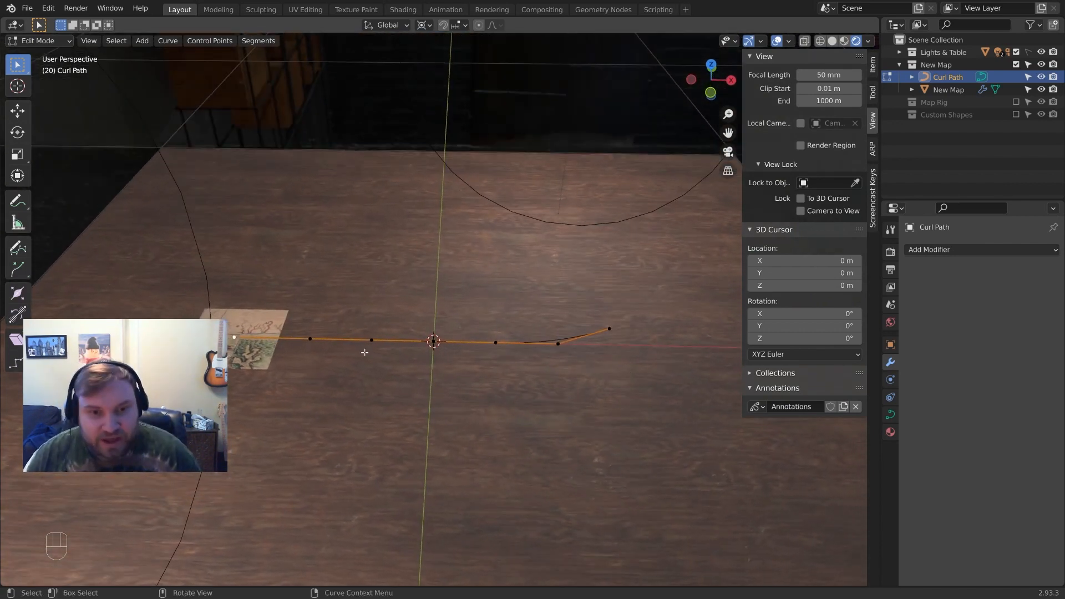
{"action": "key", "text": "Delete"}
{"action": "left_click", "coordinate": [614, 327]}
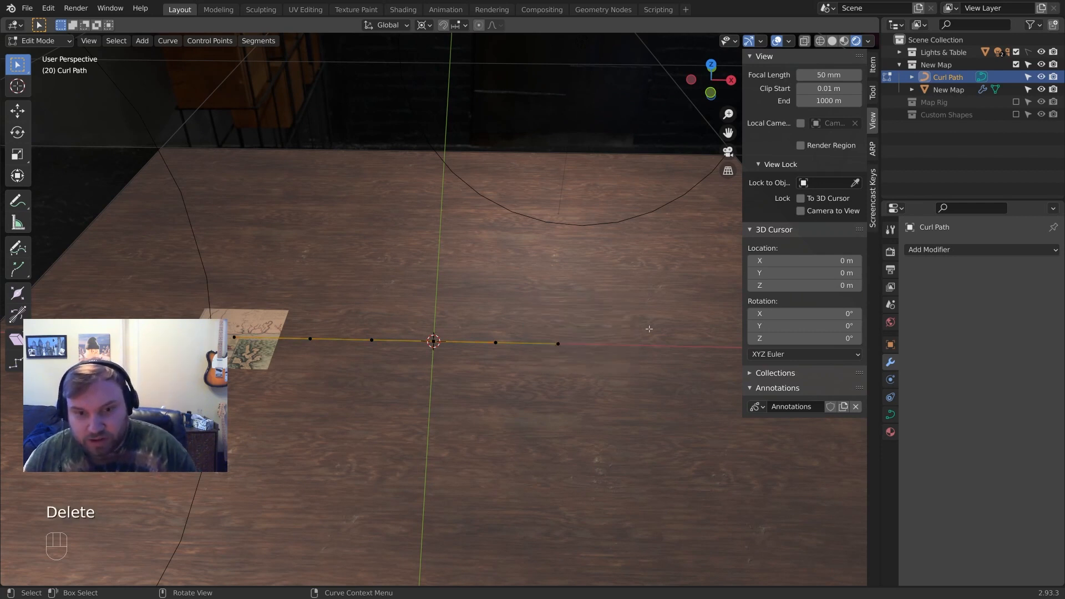
{"action": "key", "text": "Delete"}
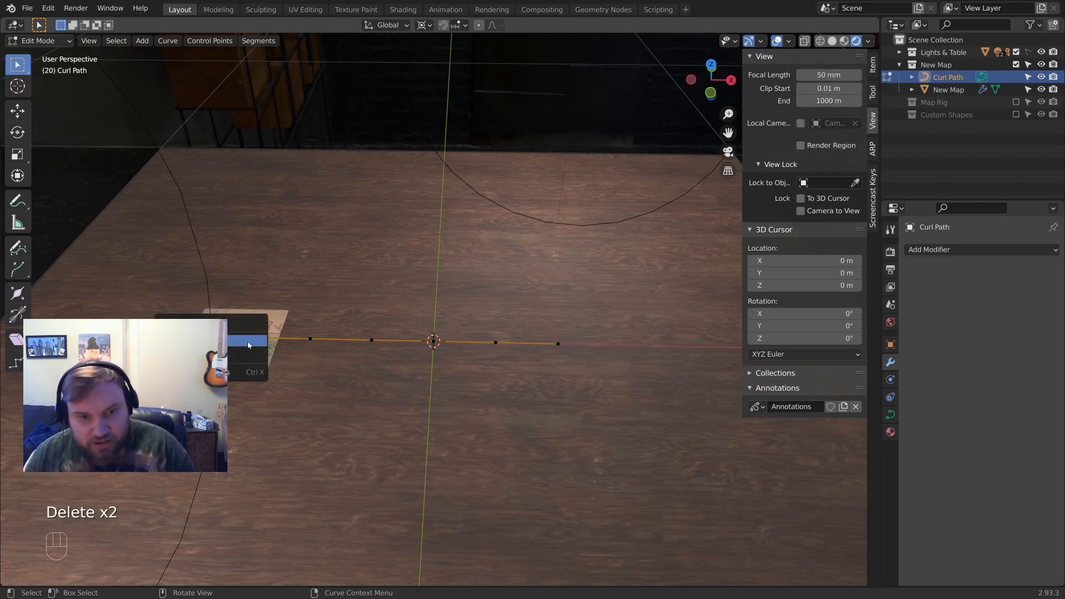
{"action": "left_click", "coordinate": [246, 343]}
Delete Curl Path's two control points on the negative X side so the path starts at the origin
{"action": "middle_click_drag", "start_coordinate": [392, 348], "coordinate": [360, 338]}
{"action": "left_click_drag", "start_coordinate": [286, 320], "coordinate": [384, 381]}
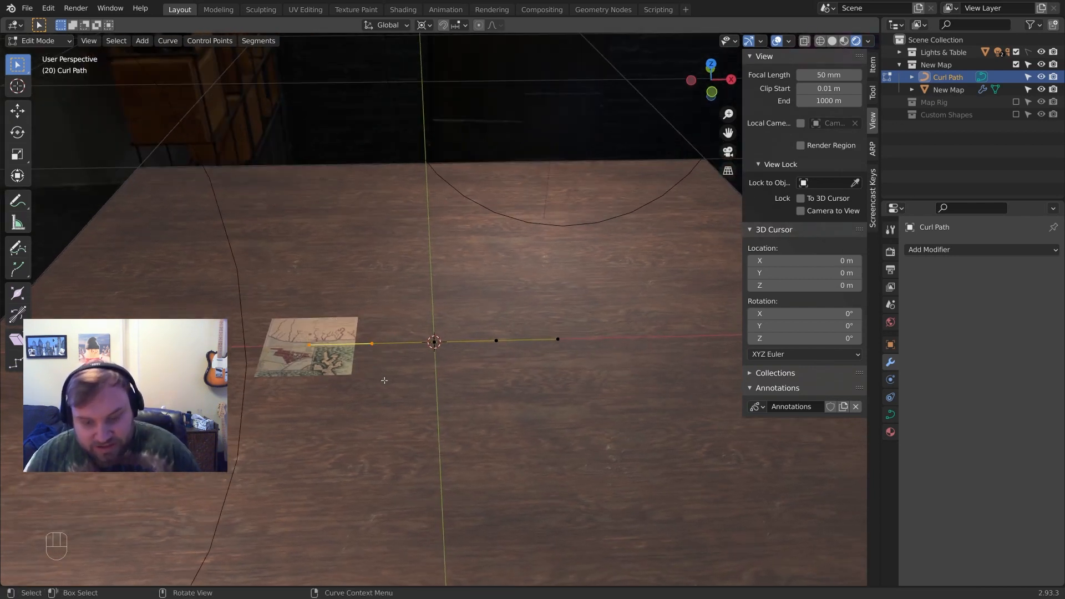
{"action": "key", "text": "Delete"}
{"action": "left_click", "coordinate": [385, 380]}
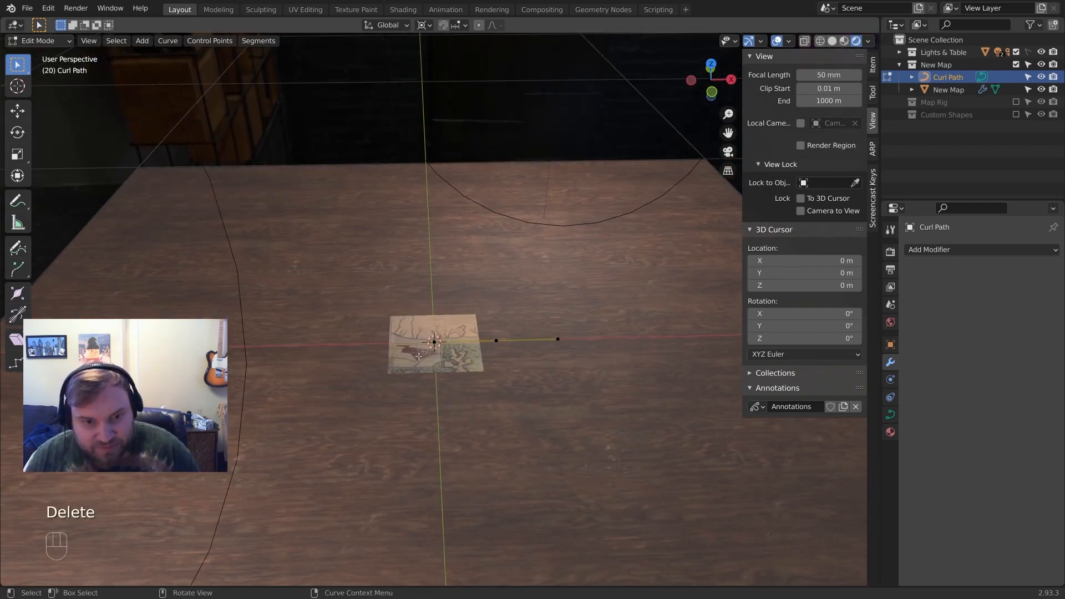
Select Curl Path's outer positive X end point, viewed from the front in solid shading
{"action": "middle_click_drag", "start_coordinate": [419, 356], "coordinate": [576, 392]}
{"action": "left_click", "coordinate": [433, 341]}
{"action": "scroll", "coordinate": [477, 356], "scroll_direction": "up", "scroll_amount": 4}
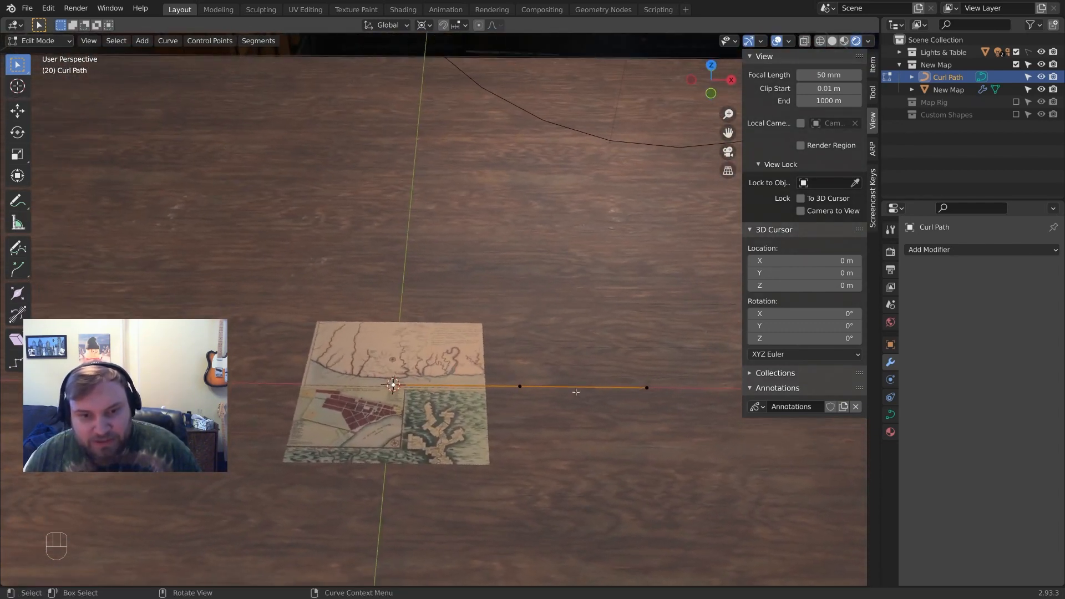
{"action": "key", "text": "KP_1"}
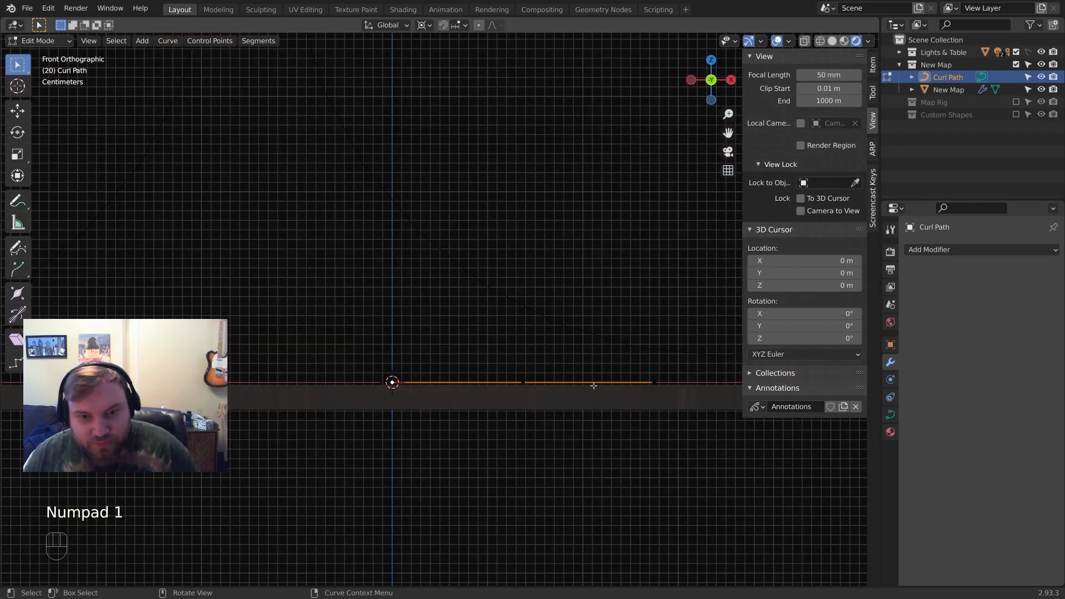
{"action": "mouse_move", "coordinate": [666, 378]}
{"action": "middle_mouse_down", "text": "shift"}
{"action": "mouse_move", "coordinate": [482, 395]}
{"action": "mouse_move", "coordinate": [416, 366]}
{"action": "middle_mouse_up", "text": "shift"}
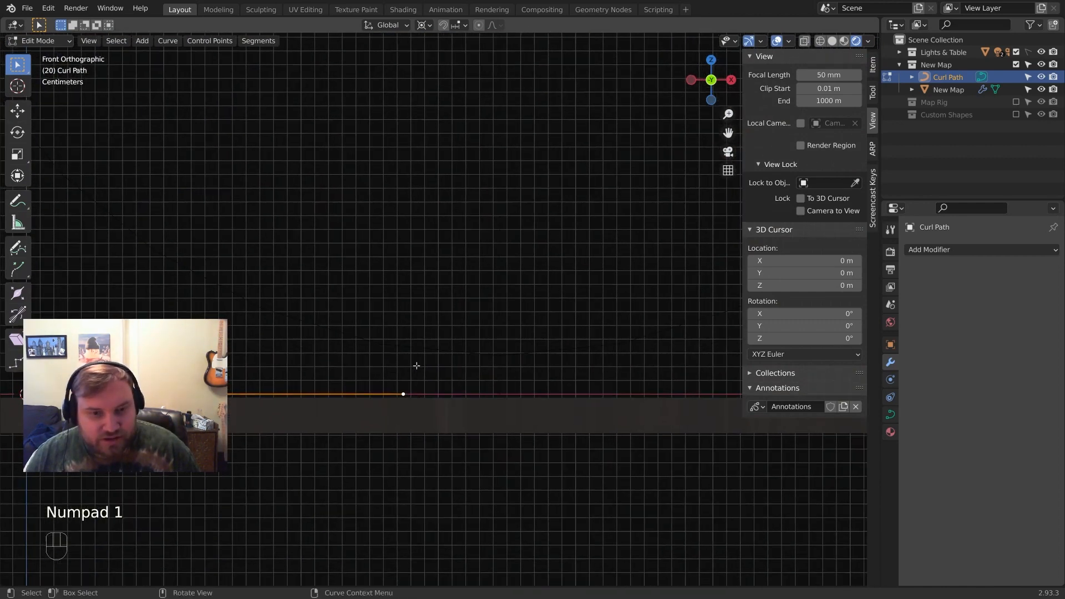
{"action": "key", "text": "z"}
{"action": "left_click", "coordinate": [594, 370]}
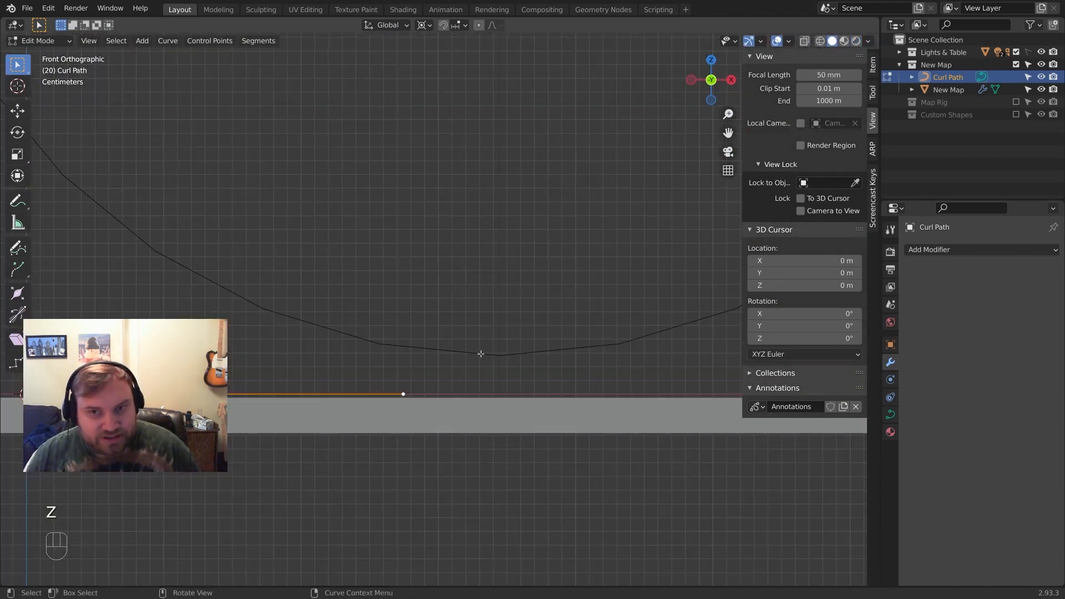
{"action": "middle_click_drag", "start_coordinate": [480, 354], "coordinate": [438, 334], "text": "shift"}
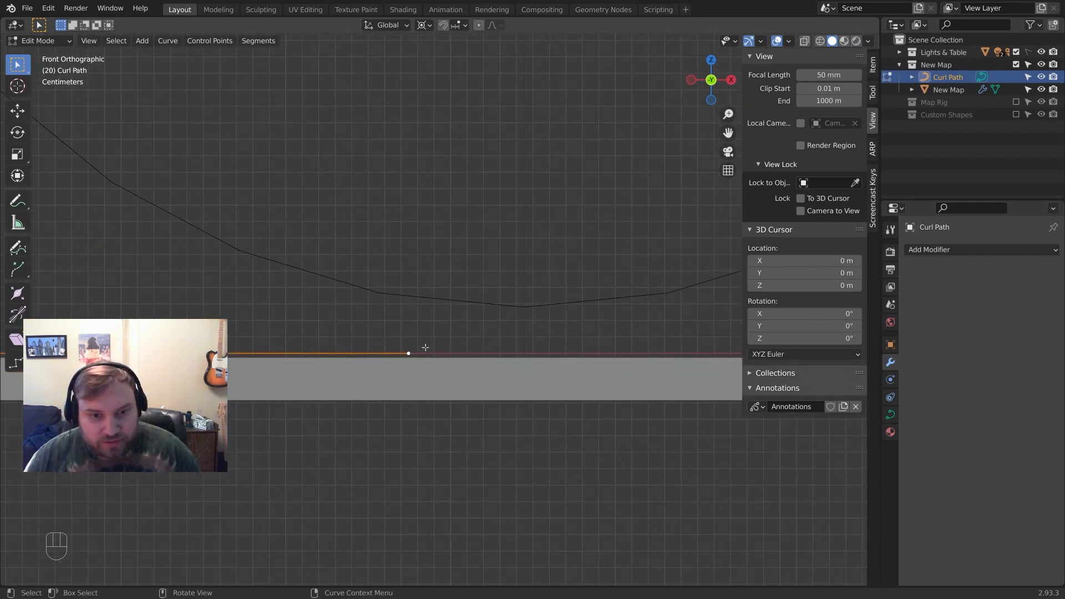
{"action": "middle_click_drag", "start_coordinate": [426, 347], "coordinate": [403, 353], "text": "shift"}
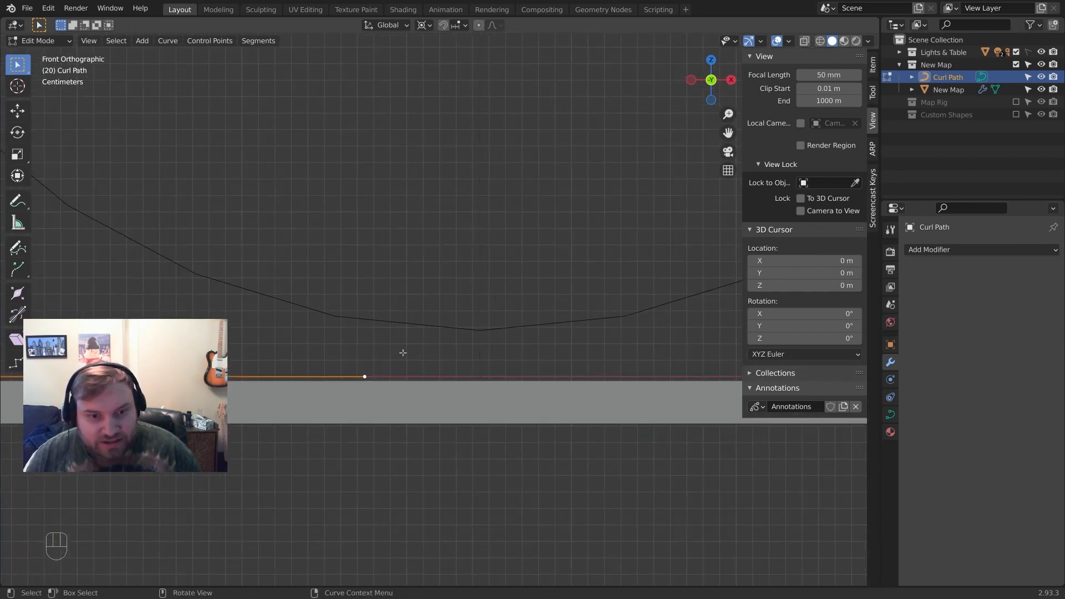
Extrude the end point about 0.09 m along X, and fine-tune the positions of the last two control points along the table
{"action": "key", "text": "e"}
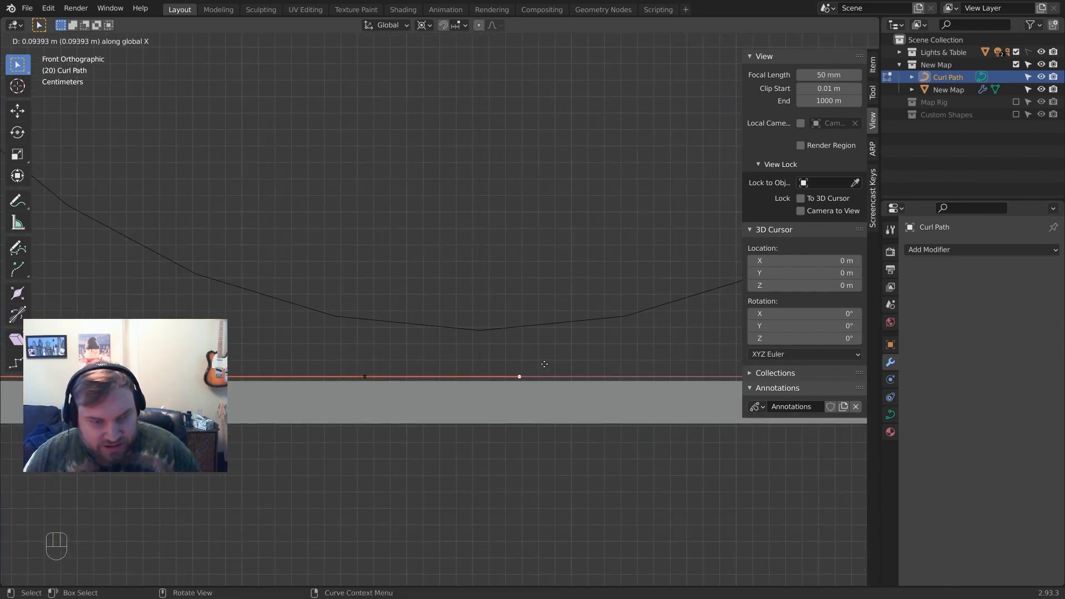
{"action": "left_click", "coordinate": [545, 364]}
{"action": "left_click", "coordinate": [365, 377]}
{"action": "key", "text": "g"}
{"action": "left_click", "coordinate": [396, 374]}
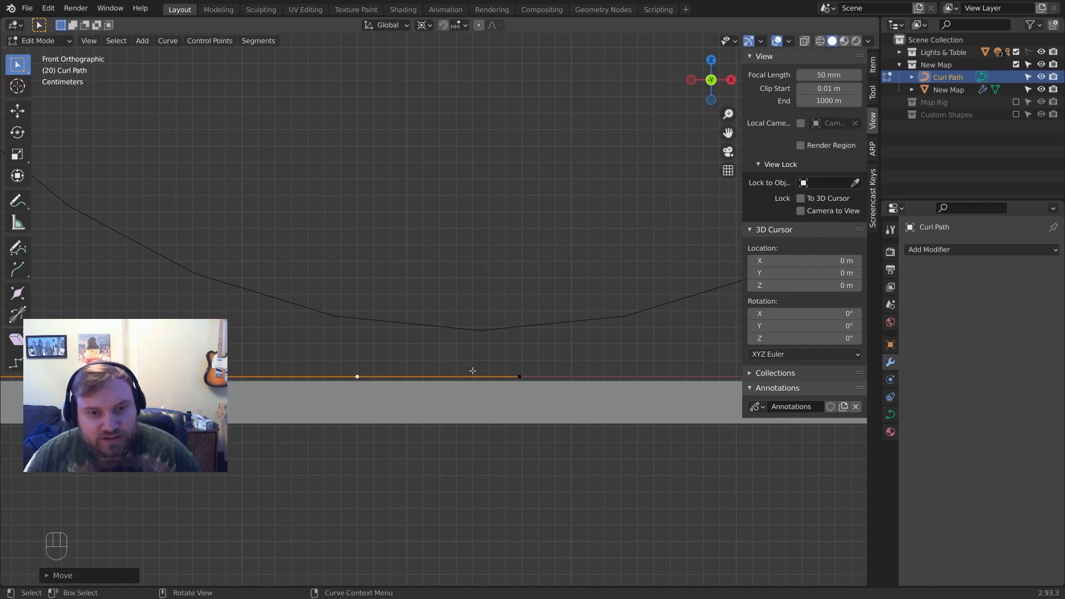
{"action": "left_click", "coordinate": [521, 376]}
{"action": "key", "text": "g"}
{"action": "key", "text": "shift+z"}
{"action": "left_click", "coordinate": [525, 376]}
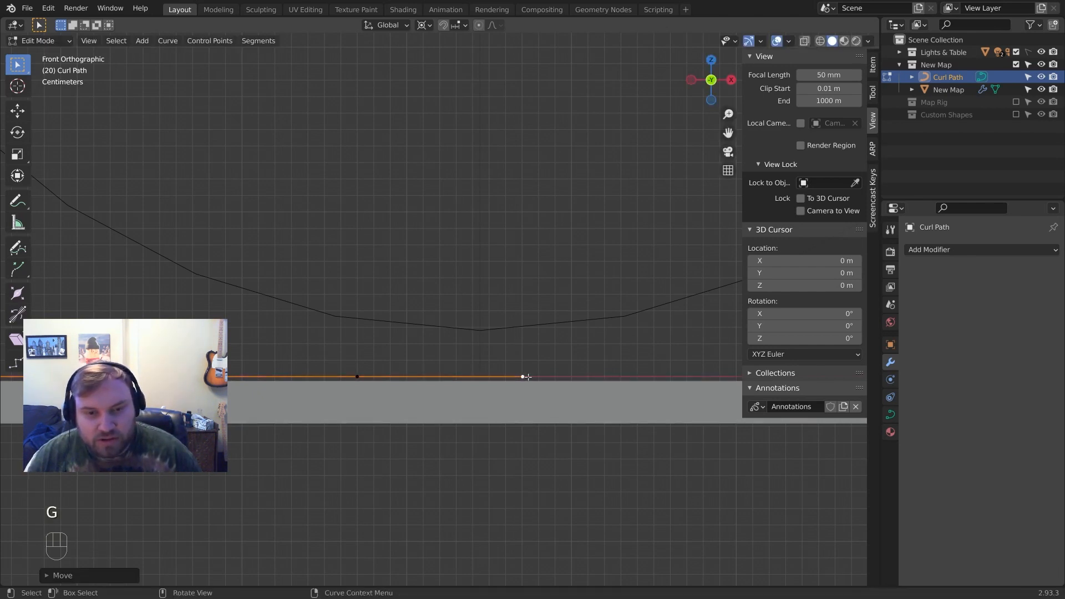
Extrude the end point about 0.1 m straight up, and extrude it again about 0.1 m in the negative X direction
{"action": "key", "text": "e"}
{"action": "key", "text": "z"}
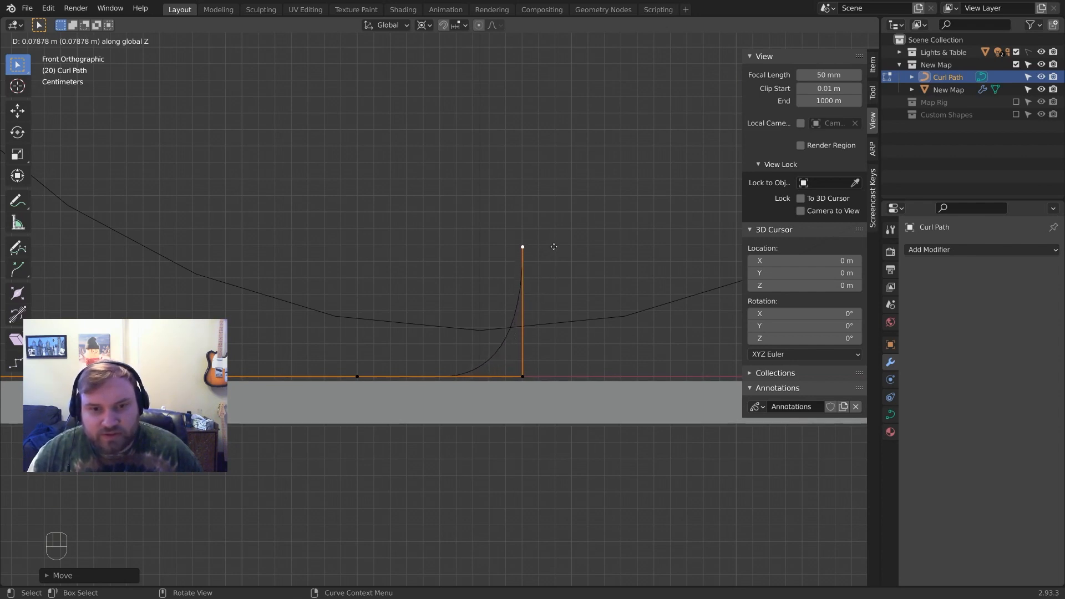
{"action": "left_click", "coordinate": [561, 211]}
{"action": "middle_click_drag", "start_coordinate": [558, 232], "coordinate": [599, 228], "text": "shift"}
{"action": "key", "text": "e"}
{"action": "key", "text": "x"}
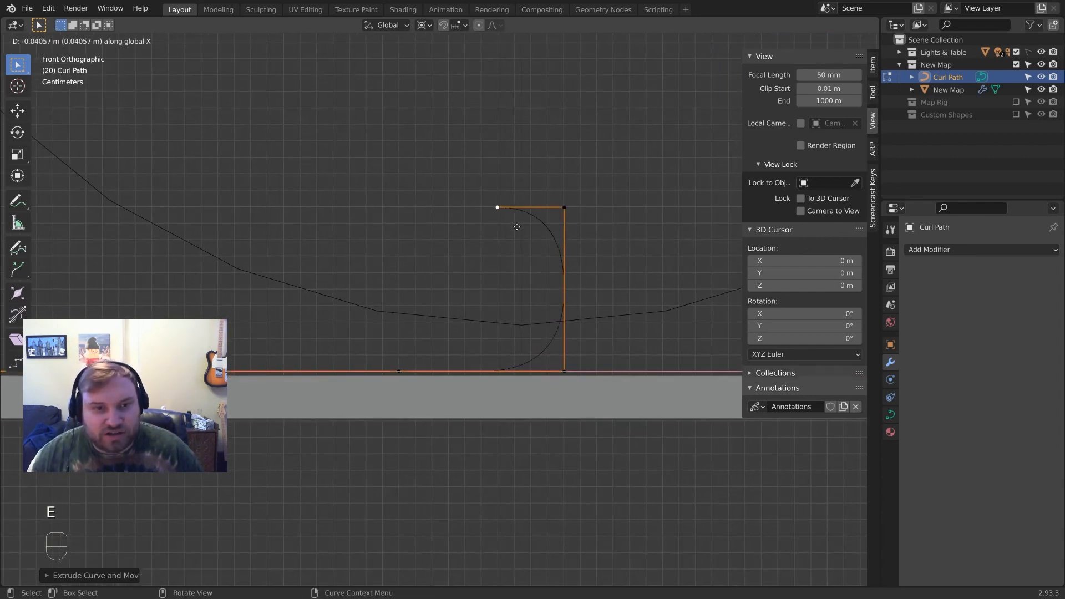
{"action": "left_click", "coordinate": [434, 231]}
Extrude the end point down about 0.095 m to just above the baseline, and extrude it about 0.09 m along positive X inside the loop
{"action": "key", "text": "e"}
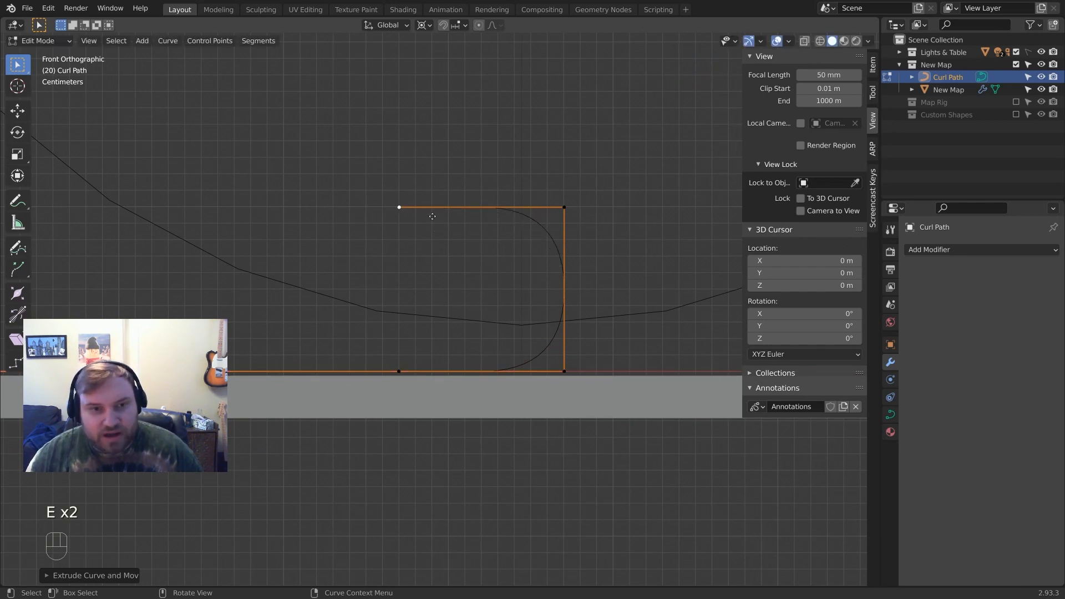
{"action": "key", "text": "z"}
{"action": "key", "text": "shift"}
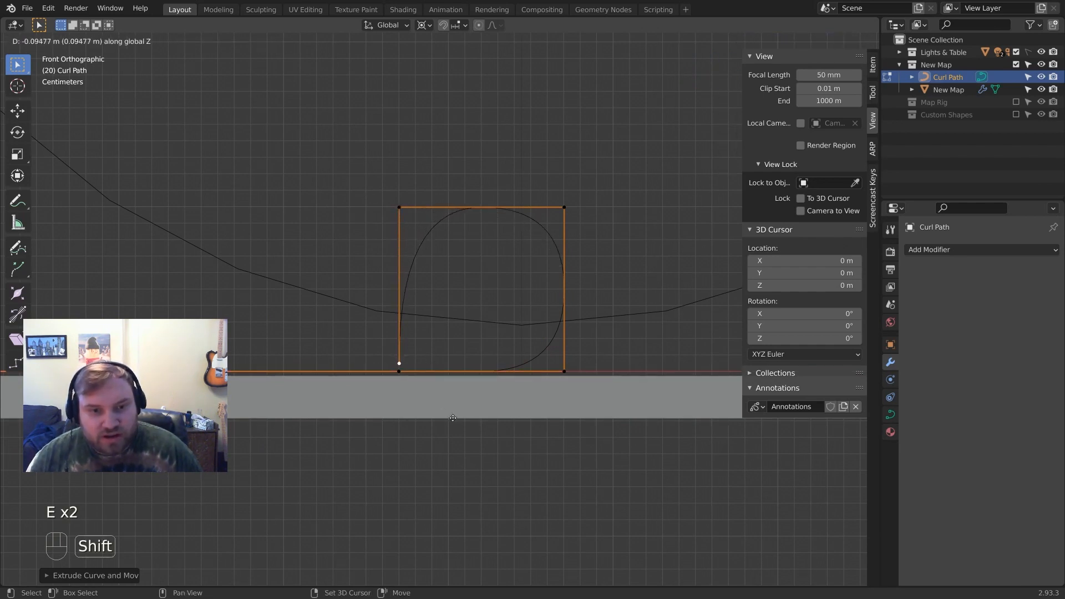
{"action": "left_click", "coordinate": [453, 423]}
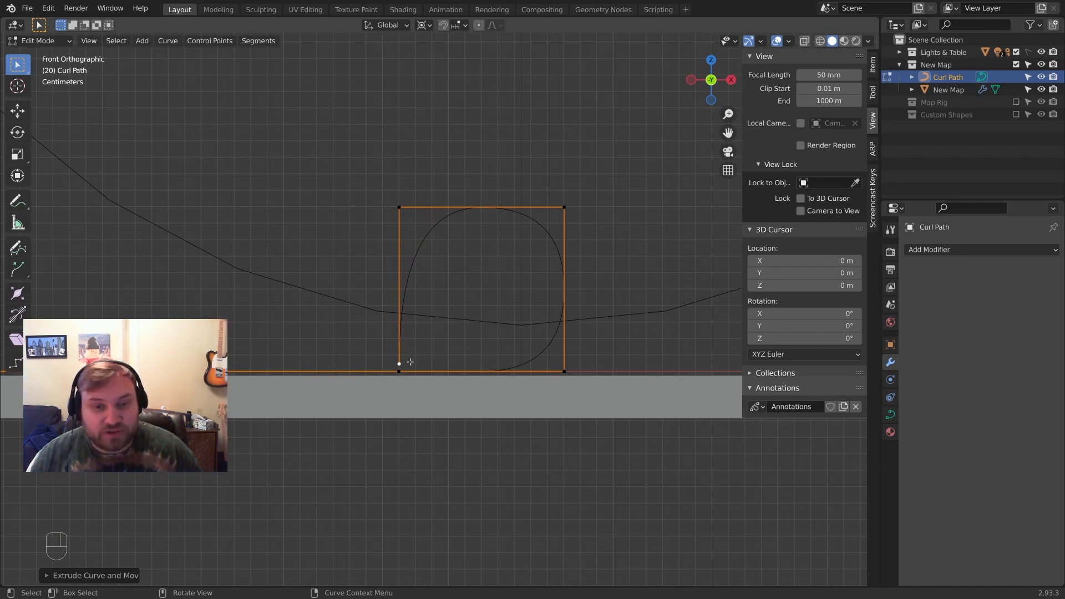
{"action": "key", "text": "e"}
{"action": "key", "text": "x"}
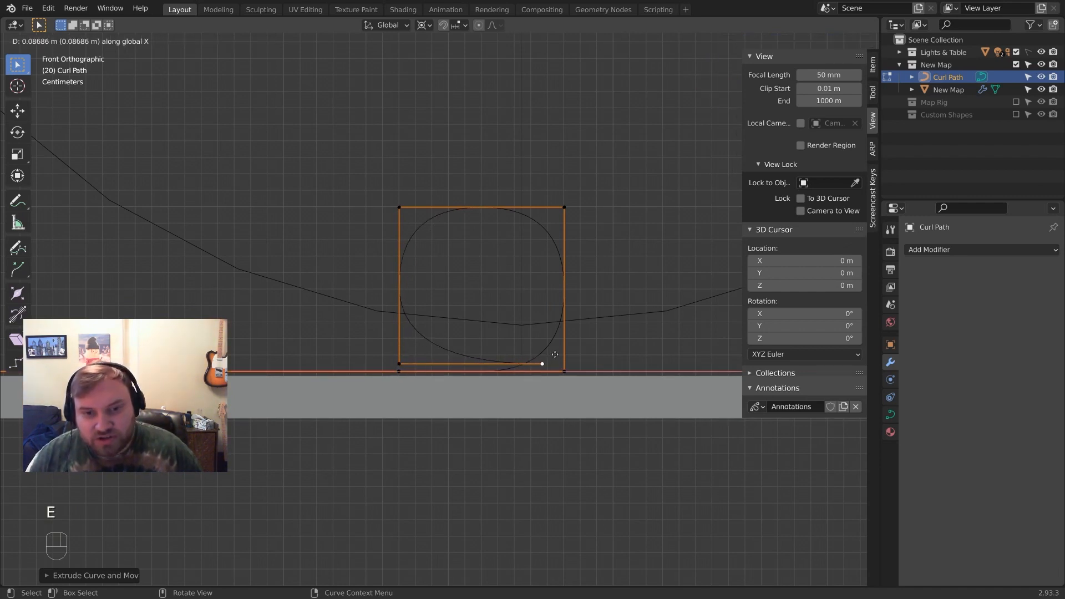
{"action": "left_click", "coordinate": [561, 354]}
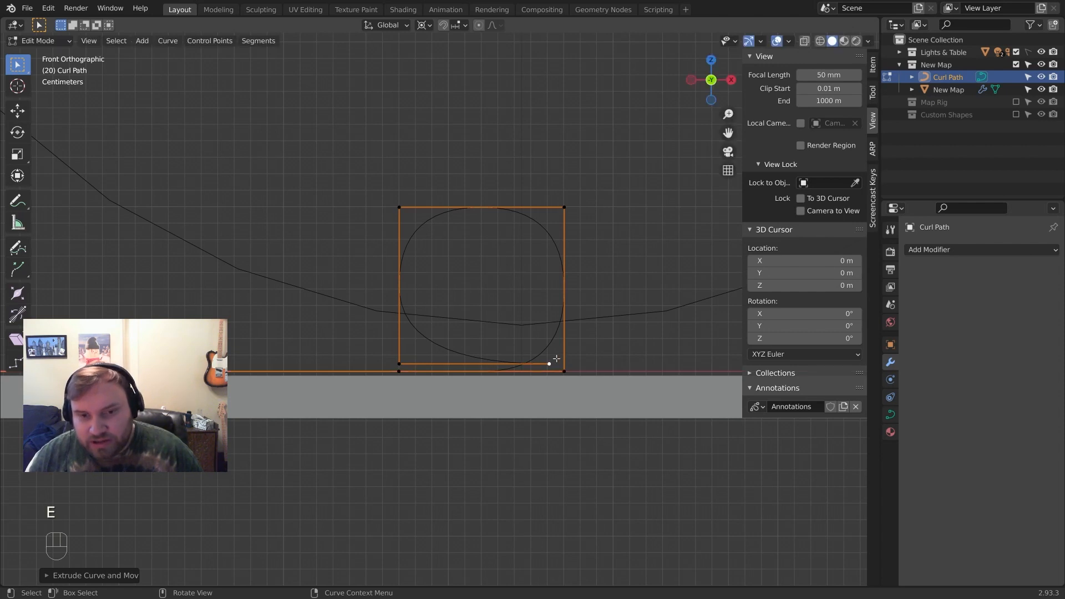
Nudge the end point closer to the loop's outer side, and extrude it about 0.09 m upward just inside that side
{"action": "middle_click_drag", "start_coordinate": [547, 366], "coordinate": [455, 323], "text": "shift"}
{"action": "scroll", "coordinate": [455, 347], "scroll_direction": "up", "scroll_amount": 8}
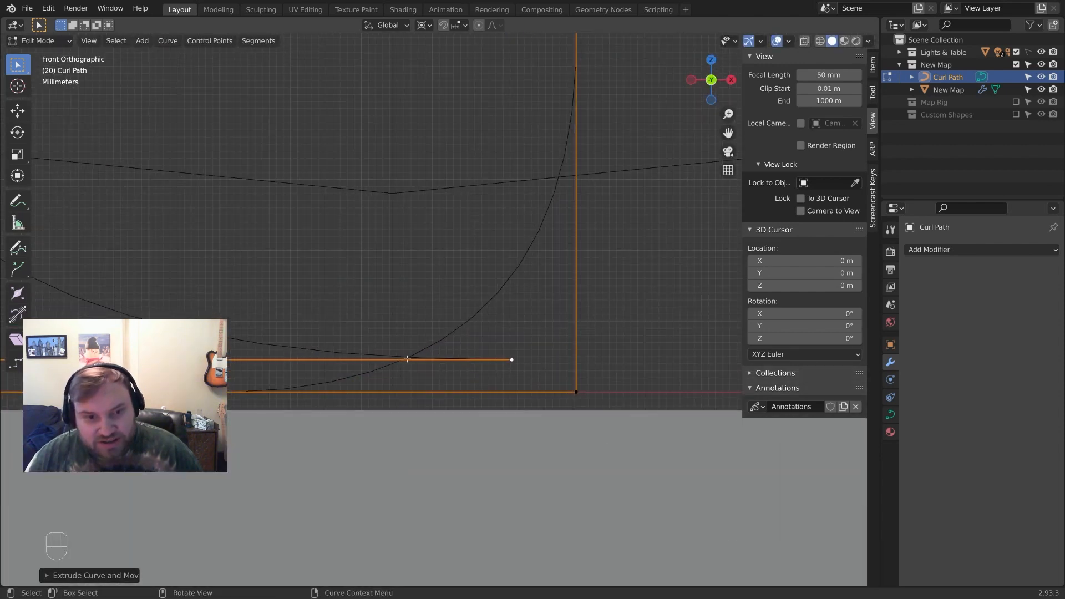
{"action": "scroll", "coordinate": [407, 359], "scroll_direction": "down", "scroll_amount": 3}
{"action": "key", "text": "g"}
{"action": "left_click", "coordinate": [502, 317], "text": "shift"}
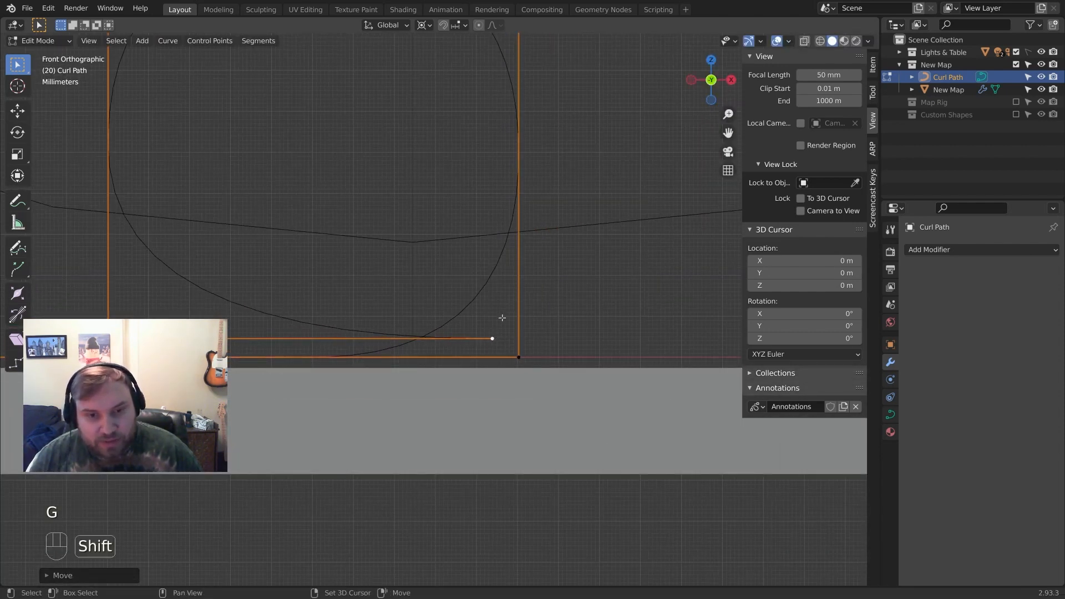
{"action": "scroll", "coordinate": [502, 317], "scroll_direction": "down", "scroll_amount": 1}
{"action": "key", "text": "e"}
{"action": "key", "text": "z"}
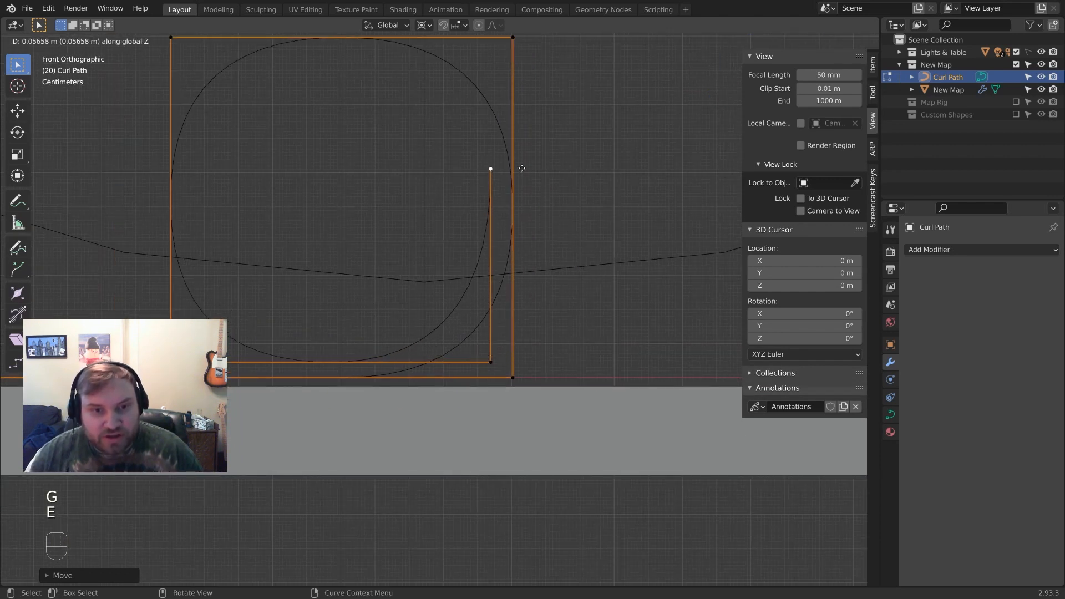
{"action": "left_click", "coordinate": [521, 60]}
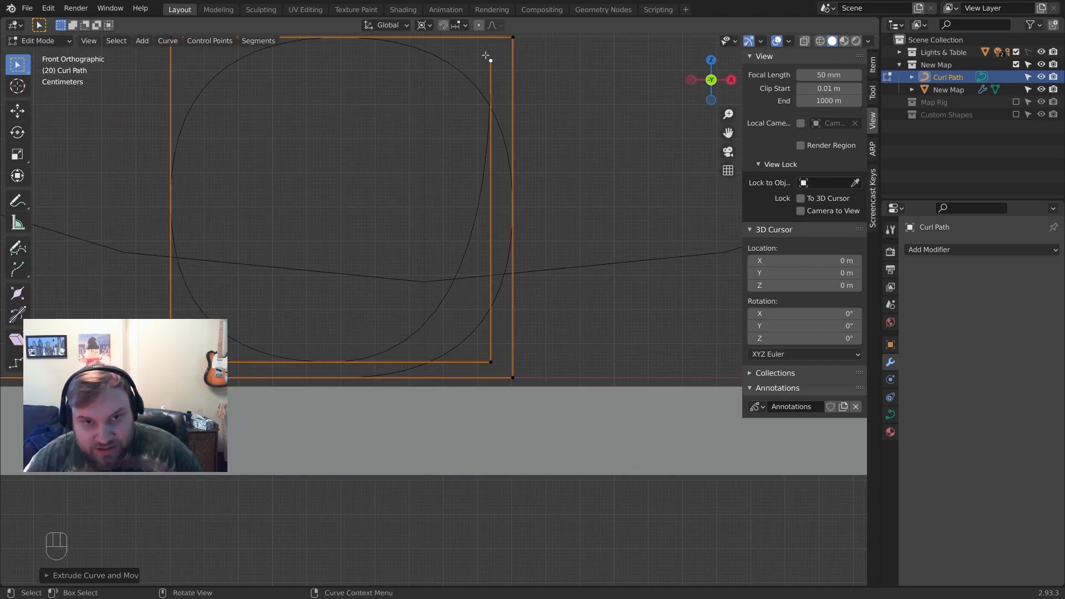
Extrude the end point in negative X to just inside the outer loop's far side, and extrude it down to just above the loop's inner bottom segment
{"action": "middle_click_drag", "start_coordinate": [470, 212], "coordinate": [502, 252], "text": "shift"}
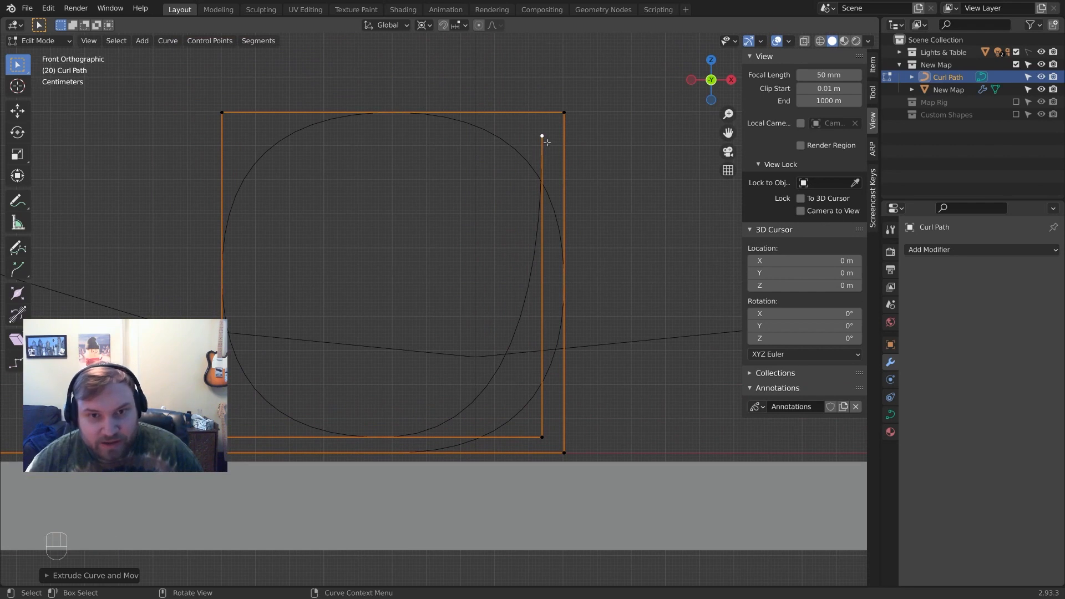
{"action": "key", "text": "e"}
{"action": "key", "text": "x"}
{"action": "left_click", "coordinate": [244, 134]}
{"action": "key", "text": "e"}
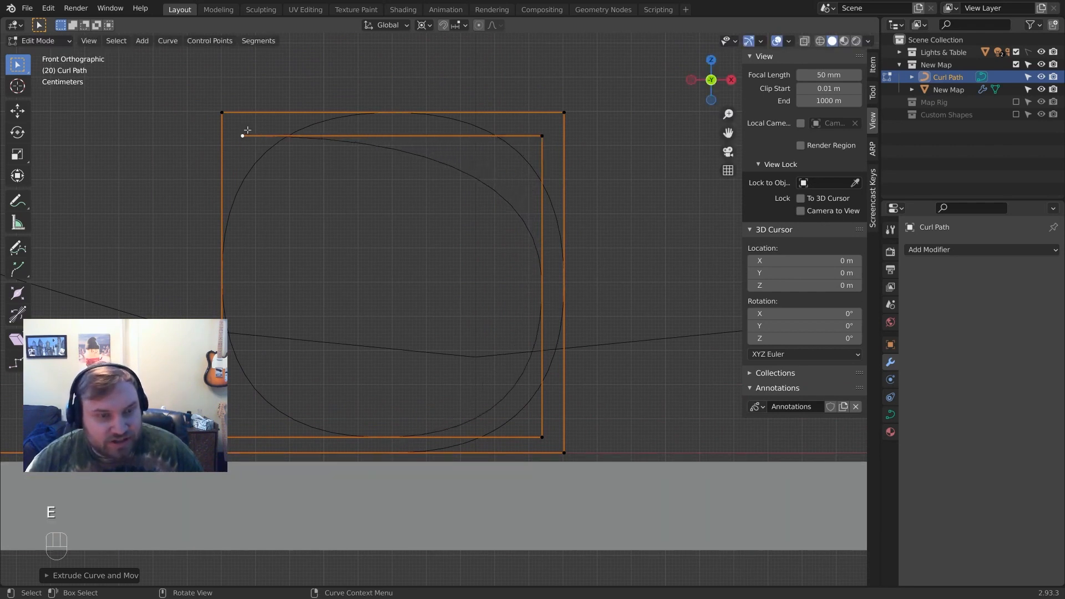
{"action": "left_click", "coordinate": [229, 424]}
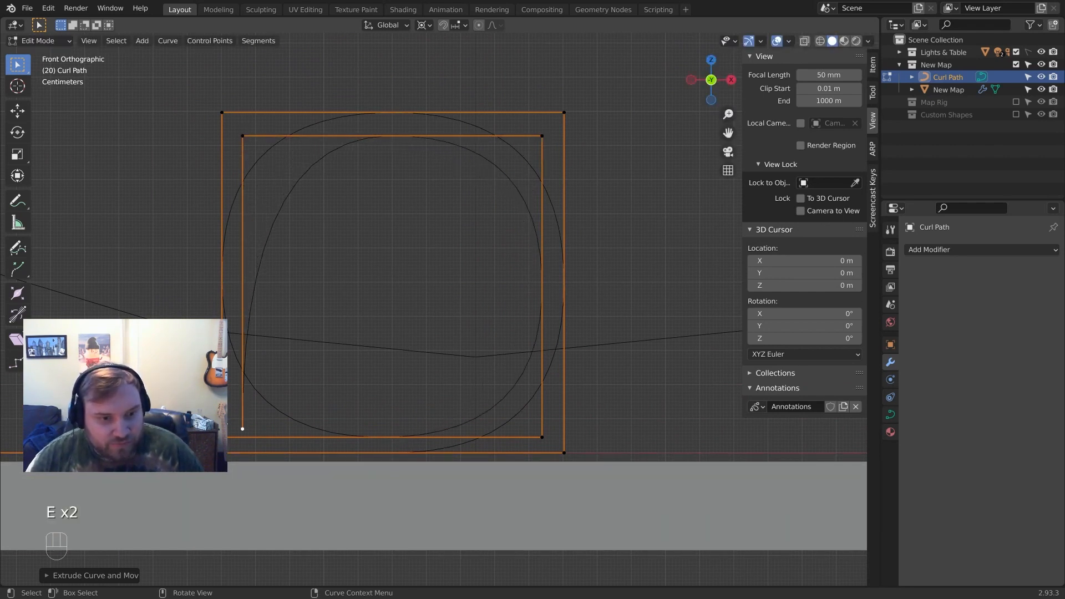
Extrude the end point along positive X to just inside the second turn's side, and extrude it straight up to just below that turn's upper segment
{"action": "key", "text": "e"}
{"action": "key", "text": "x"}
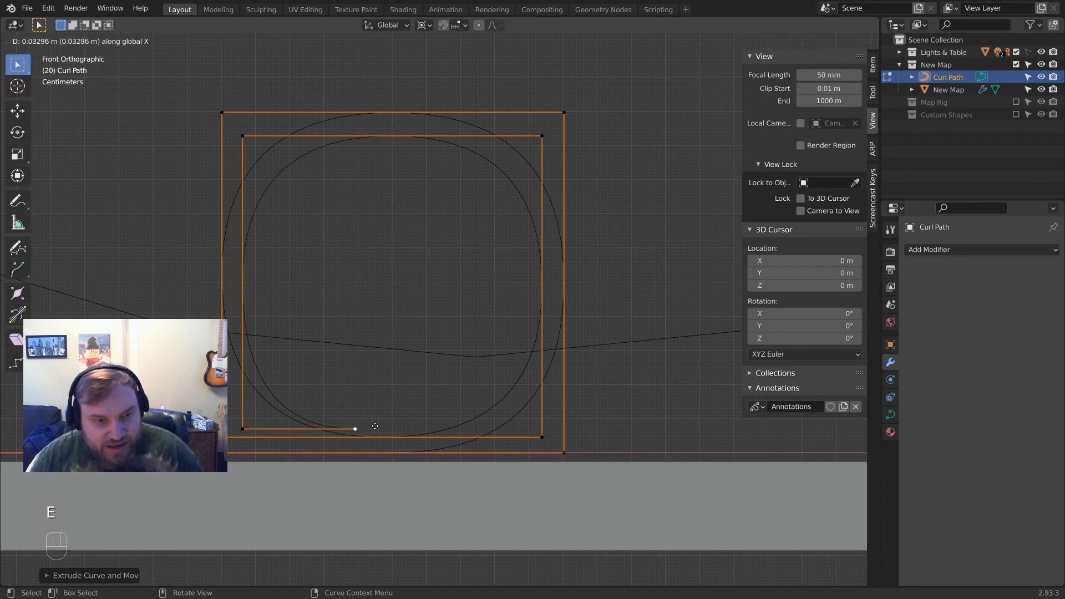
{"action": "left_click", "coordinate": [541, 420]}
{"action": "middle_click_drag", "start_coordinate": [540, 422], "coordinate": [540, 444], "text": "shift"}
{"action": "key", "text": "e"}
{"action": "key", "text": "z"}
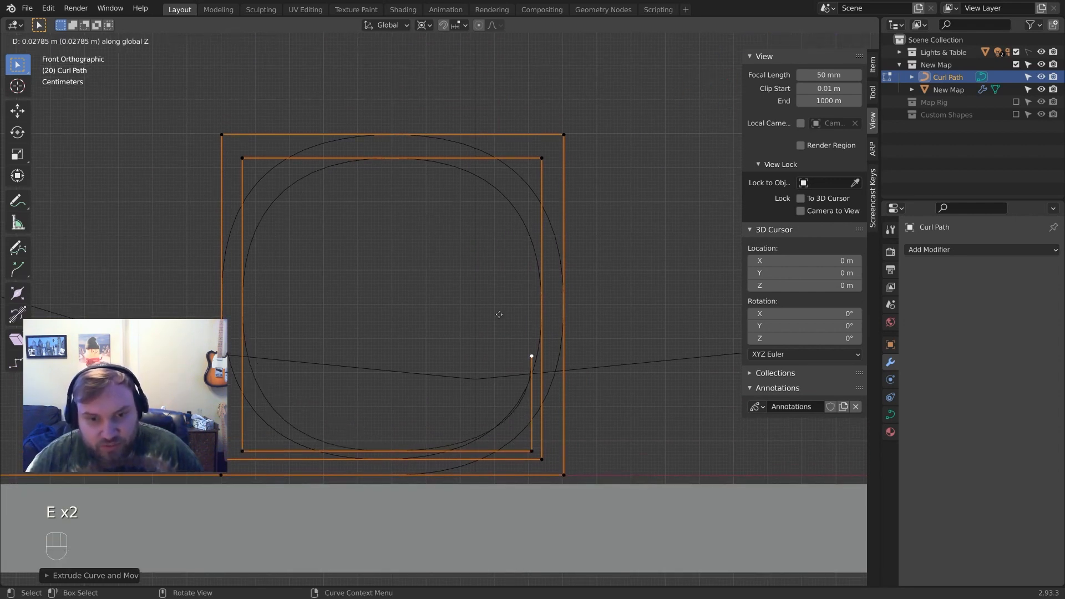
{"action": "left_click", "coordinate": [510, 140]}
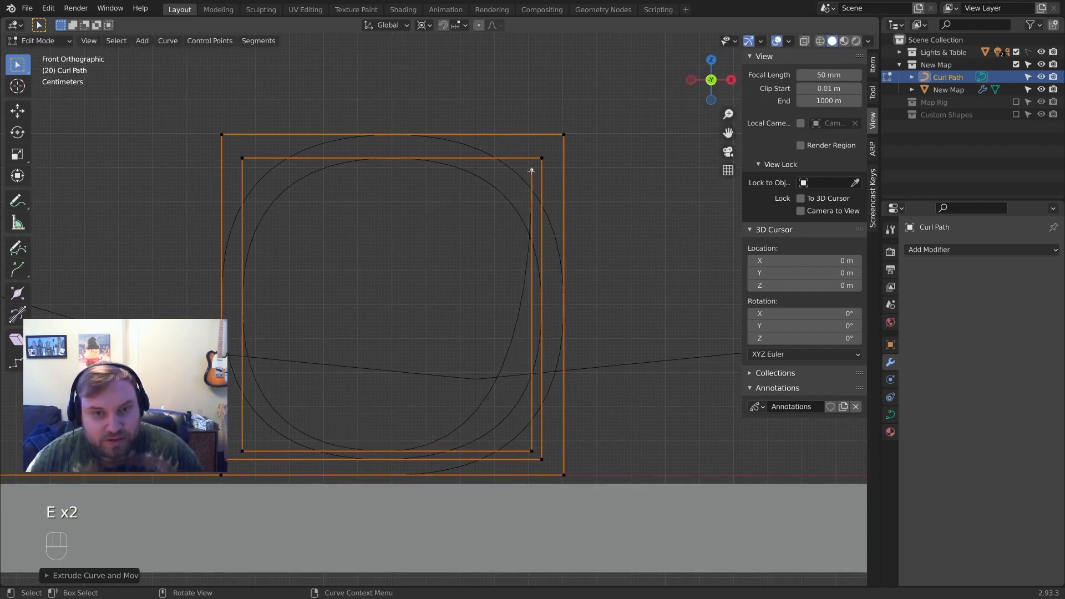
Extrude the end point in negative X inside the second turn, and extrude it down along Z to just above the lowest inner segment
{"action": "key", "text": "e"}
{"action": "key", "text": "x"}
{"action": "left_click", "coordinate": [259, 192]}
{"action": "middle_click_drag", "start_coordinate": [259, 192], "coordinate": [273, 166], "text": "shift"}
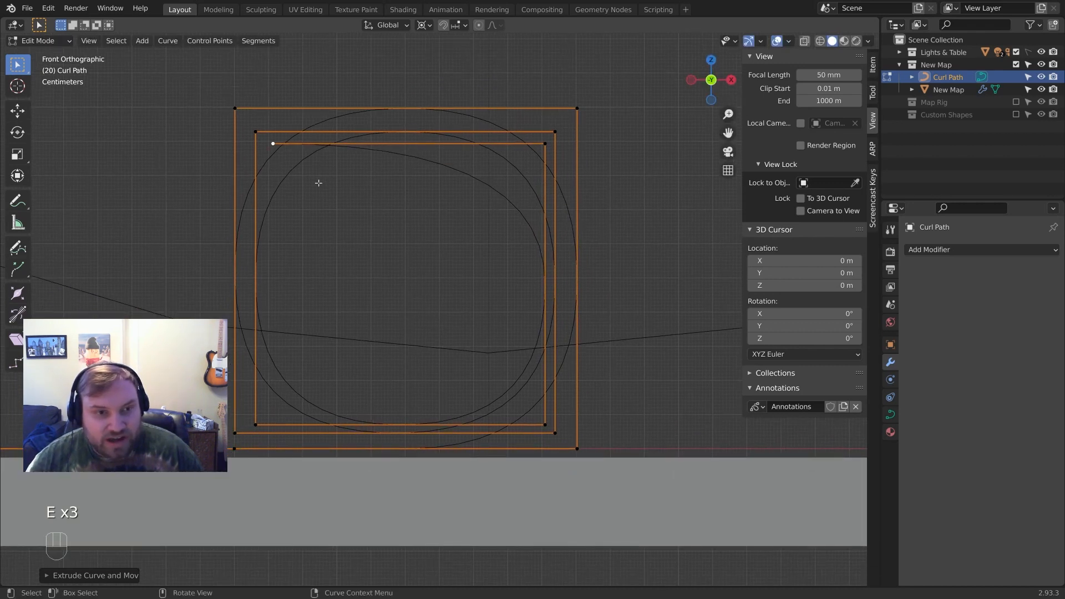
{"action": "key", "text": "e"}
{"action": "key", "text": "z"}
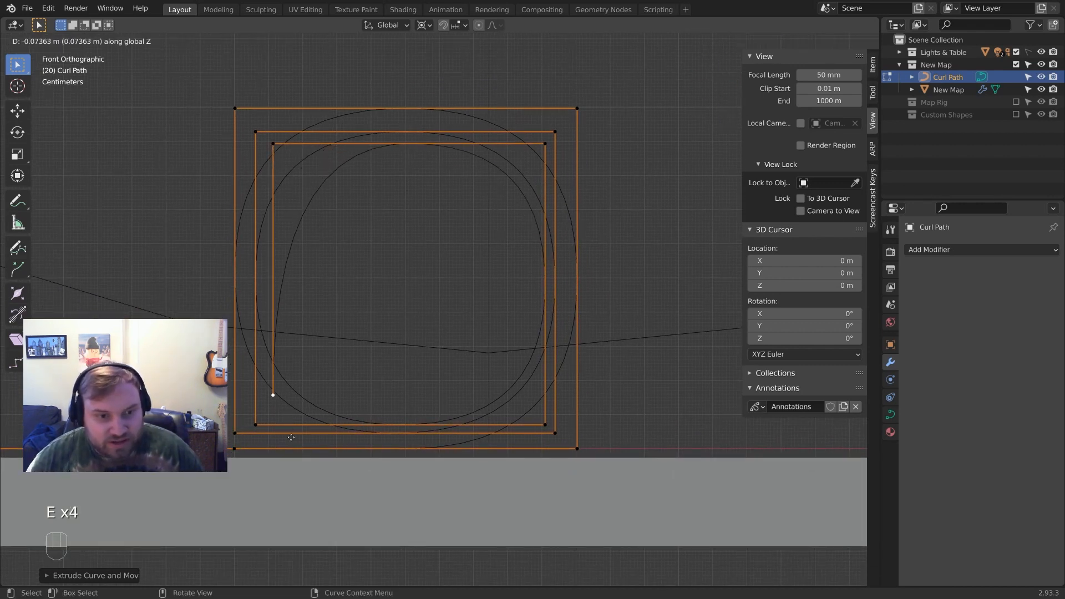
{"action": "left_click", "coordinate": [291, 450]}
Extrude the end point about 0.075 m along positive X, and extrude it about 0.072 m up along Z inside the third turn
{"action": "key", "text": "e"}
{"action": "key", "text": "x"}
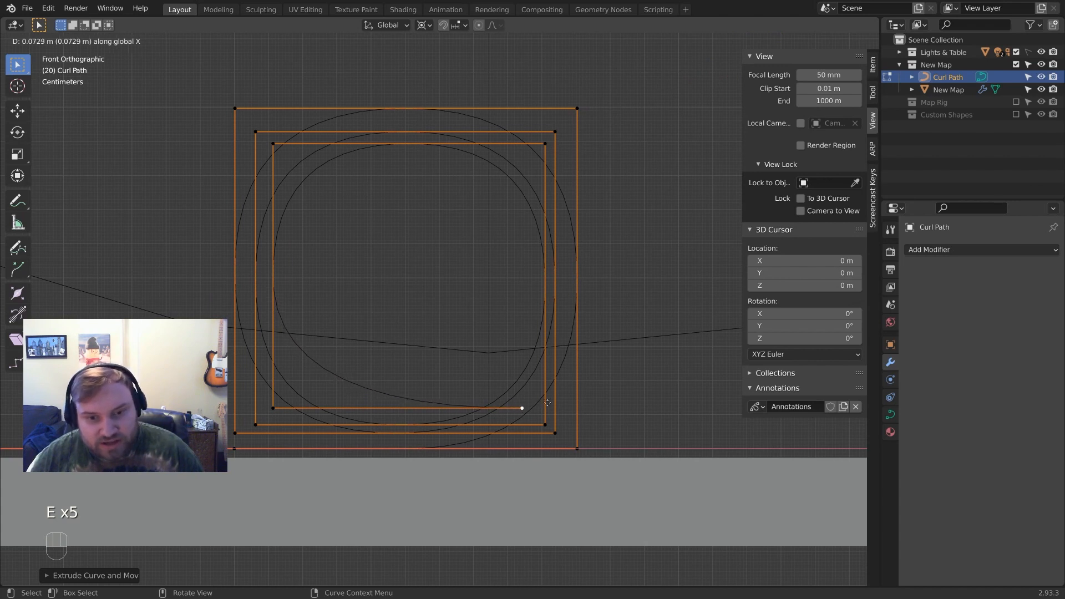
{"action": "left_click", "coordinate": [554, 404]}
{"action": "key", "text": "e"}
{"action": "key", "text": "z"}
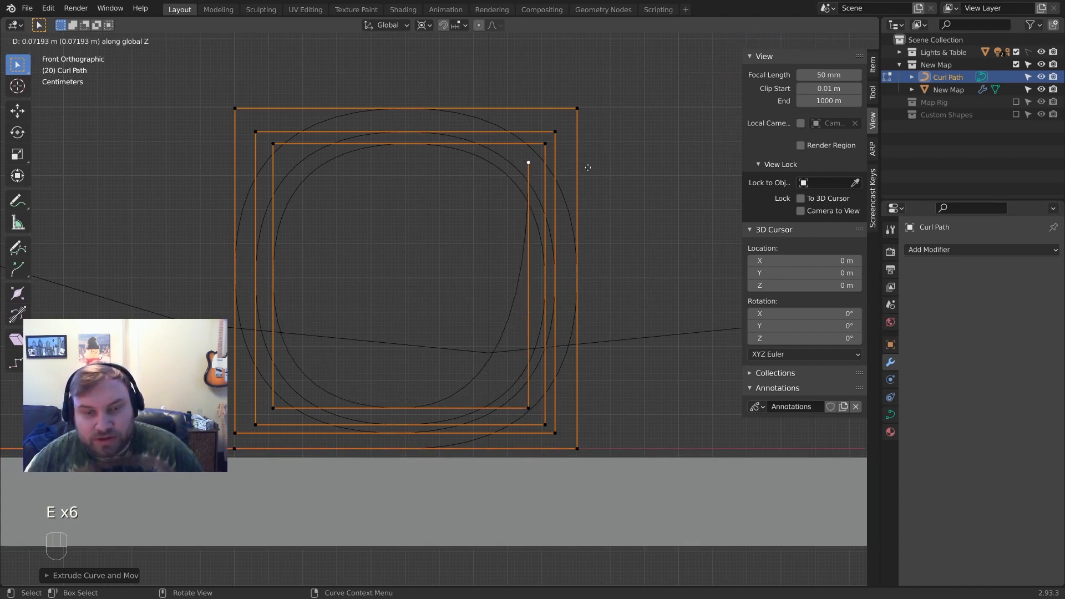
{"action": "left_click", "coordinate": [588, 167]}
Extrude the end point in negative X inside the third turn, and extrude it down along Z to continue the fourth turn
{"action": "key", "text": "e"}
{"action": "key", "text": "x"}
{"action": "left_click", "coordinate": [356, 160]}
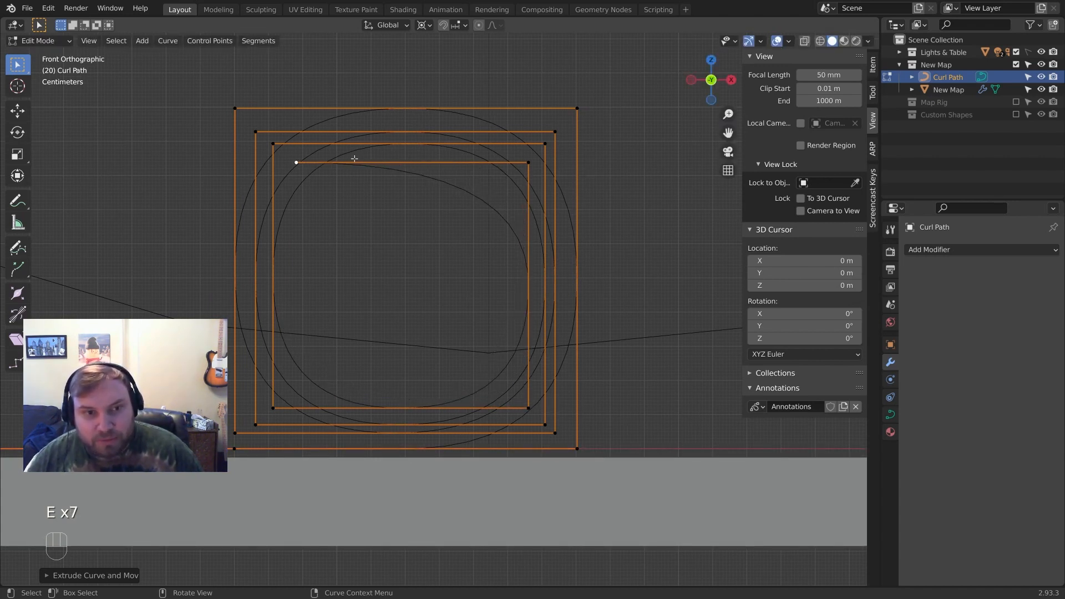
{"action": "key", "text": "e"}
{"action": "key", "text": "z"}
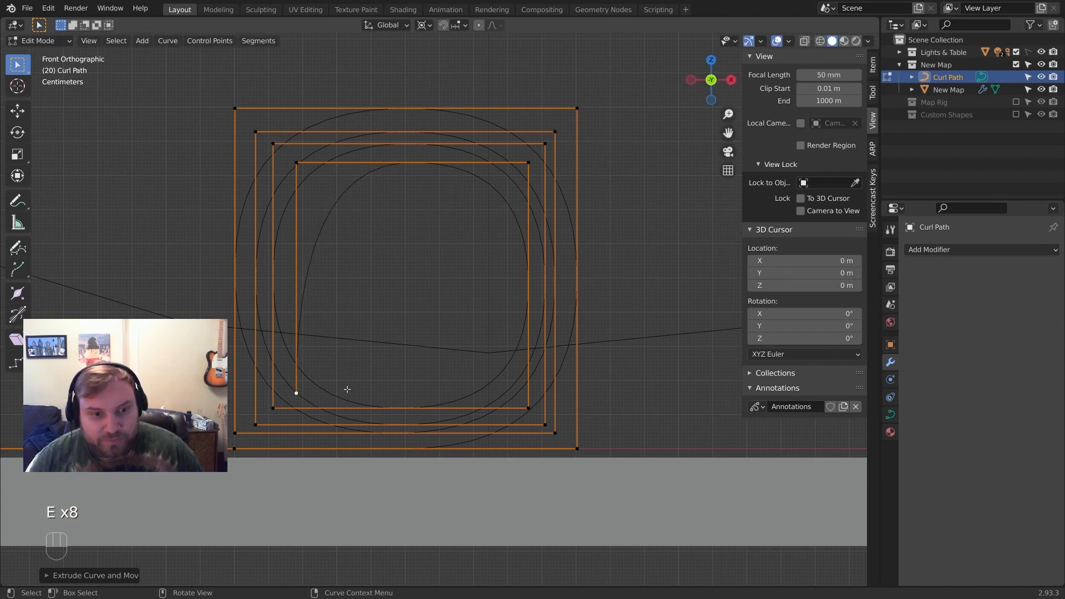
{"action": "left_click", "coordinate": [347, 387]}
Extrude the end point along positive X, and extrude it up along Z to just inside the fourth turn of the spiral
{"action": "key", "text": "e"}
{"action": "key", "text": "x"}
{"action": "left_click", "coordinate": [564, 382]}
{"action": "key", "text": "e"}
{"action": "key", "text": "z"}
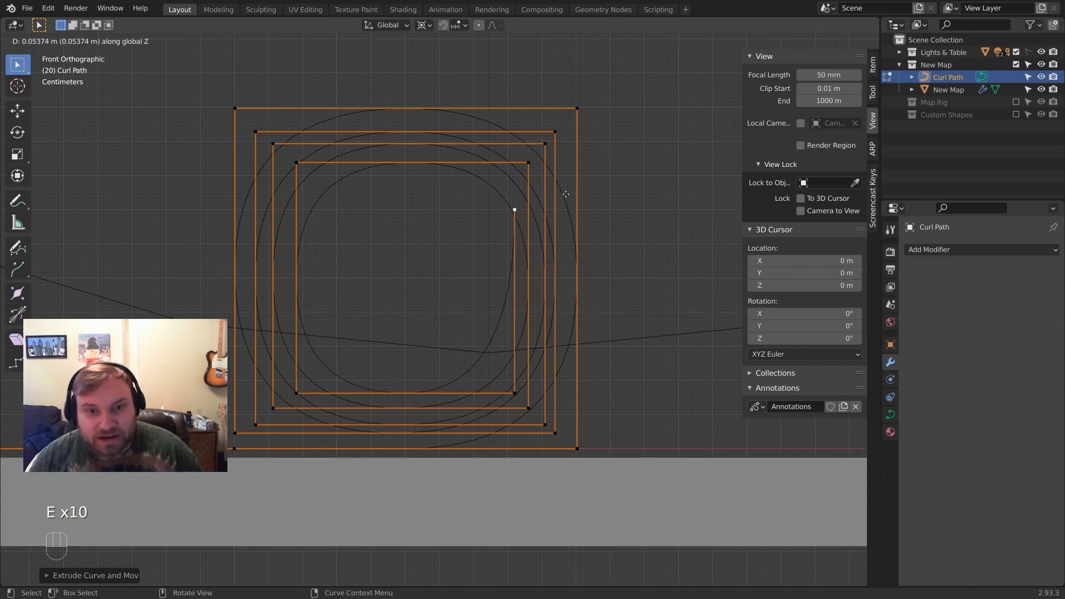
{"action": "left_click", "coordinate": [567, 166]}
Extrude the end point about 0.058 m in negative X, and extrude it down along Z inside the fourth turn
{"action": "key", "text": "e"}
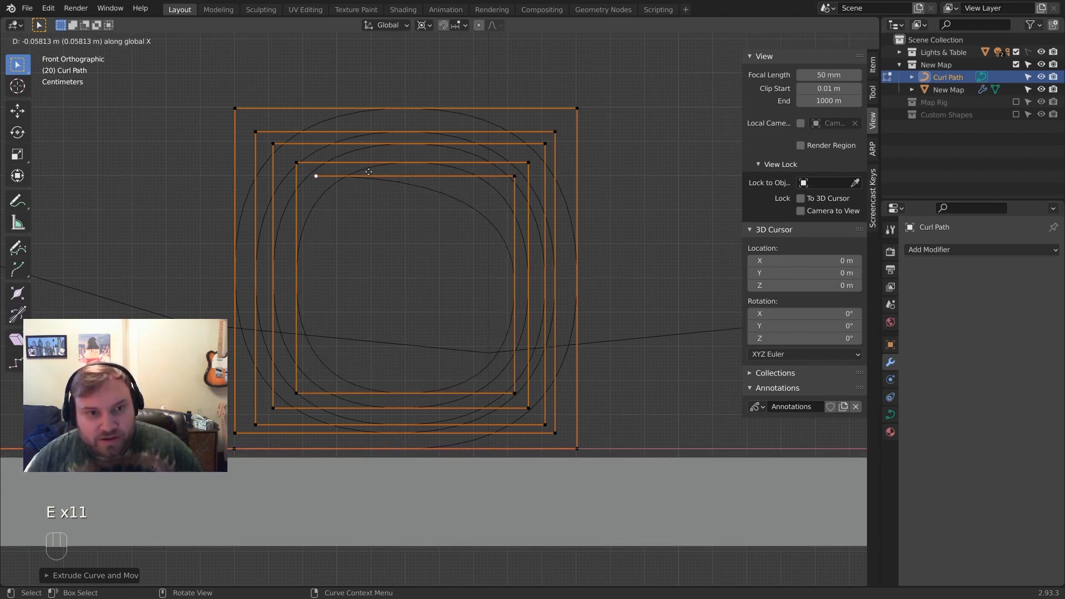
{"action": "left_click", "coordinate": [369, 172]}
{"action": "key", "text": "e"}
{"action": "key", "text": "z"}
{"action": "left_click", "coordinate": [352, 372]}
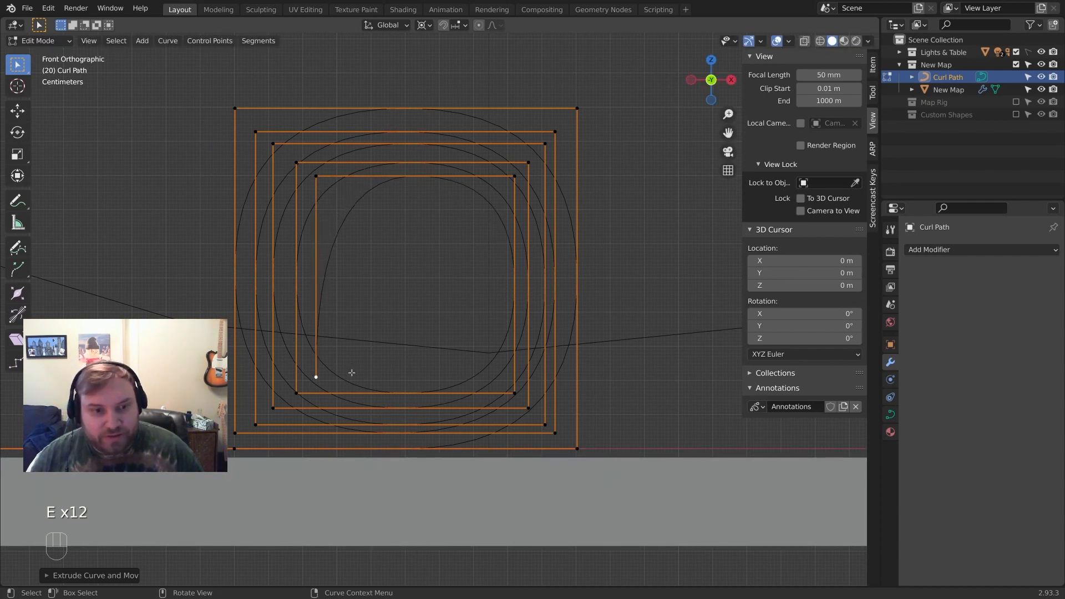
Extrude the end point along positive X, and extrude it up along Z to just inside the fifth turn of the spiral
{"action": "key", "text": "e"}
{"action": "key", "text": "x"}
{"action": "left_click", "coordinate": [528, 370]}
{"action": "key", "text": "e"}
{"action": "key", "text": "z"}
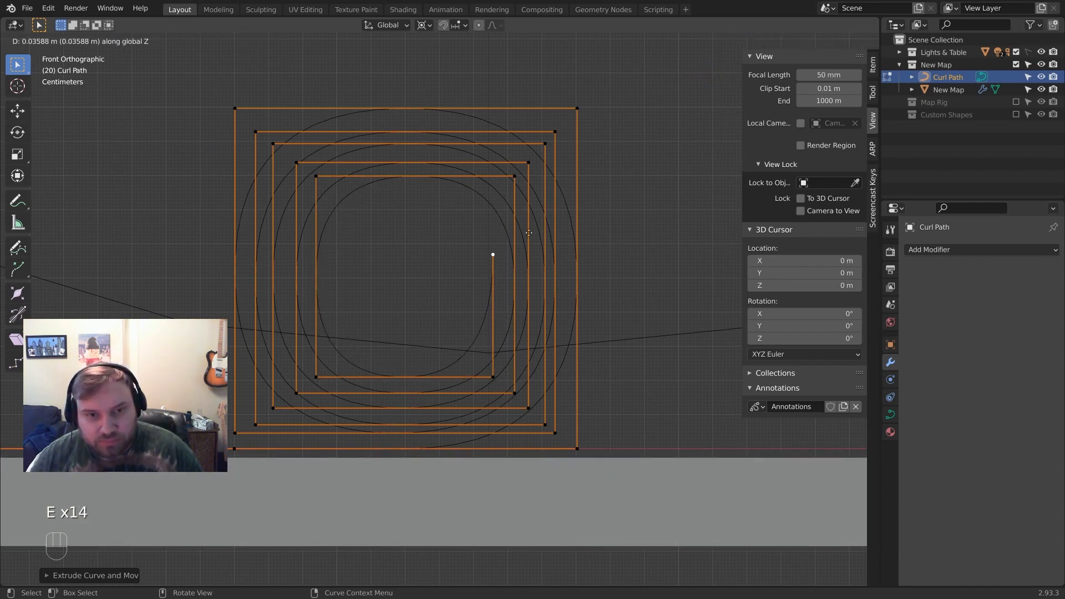
{"action": "left_click", "coordinate": [533, 187]}
Extrude the end point in negative X inside the fifth turn, and extrude it down along Z to just above that turn's lower segment
{"action": "key", "text": "e"}
{"action": "key", "text": "x"}
{"action": "left_click", "coordinate": [368, 188]}
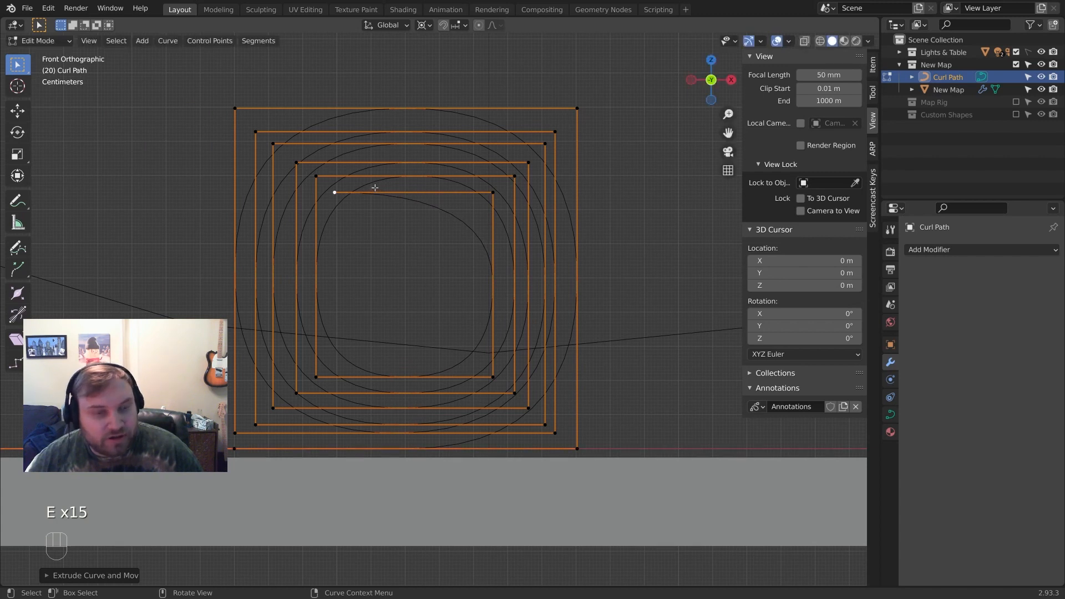
{"action": "key", "text": "e"}
{"action": "key", "text": "z"}
{"action": "left_click", "coordinate": [383, 355]}
Add a seventh inward turn by extruding the end point along positive X, up, in negative X and about 0.042 m down
{"action": "key", "text": "e"}
{"action": "key", "text": "x"}
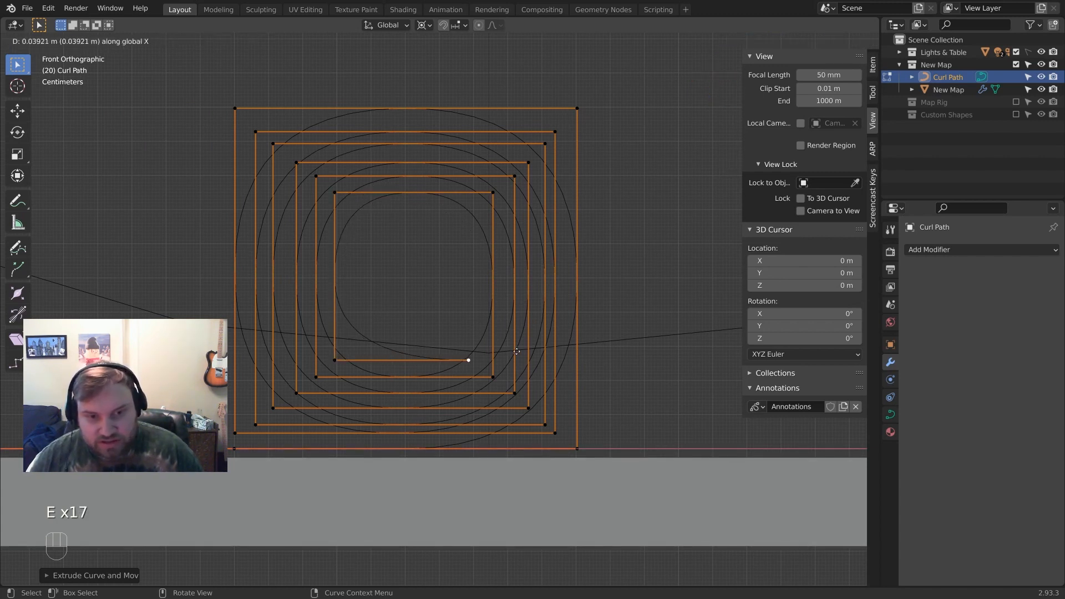
{"action": "left_click", "coordinate": [519, 192]}
{"action": "key", "text": "e"}
{"action": "key", "text": "x"}
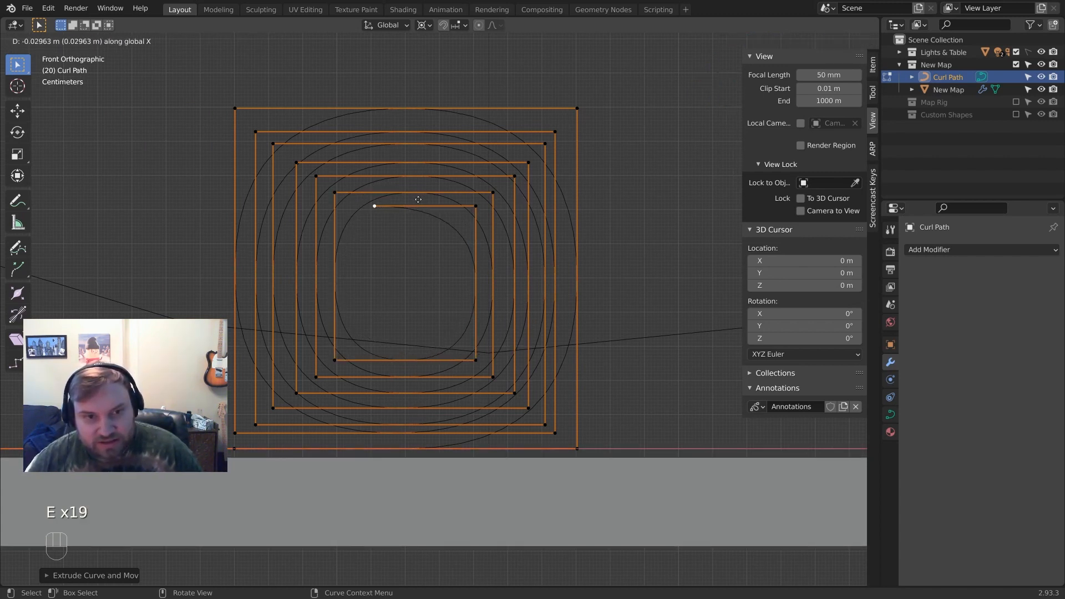
{"action": "left_click", "coordinate": [390, 208]}
{"action": "key", "text": "e"}
{"action": "key", "text": "z"}
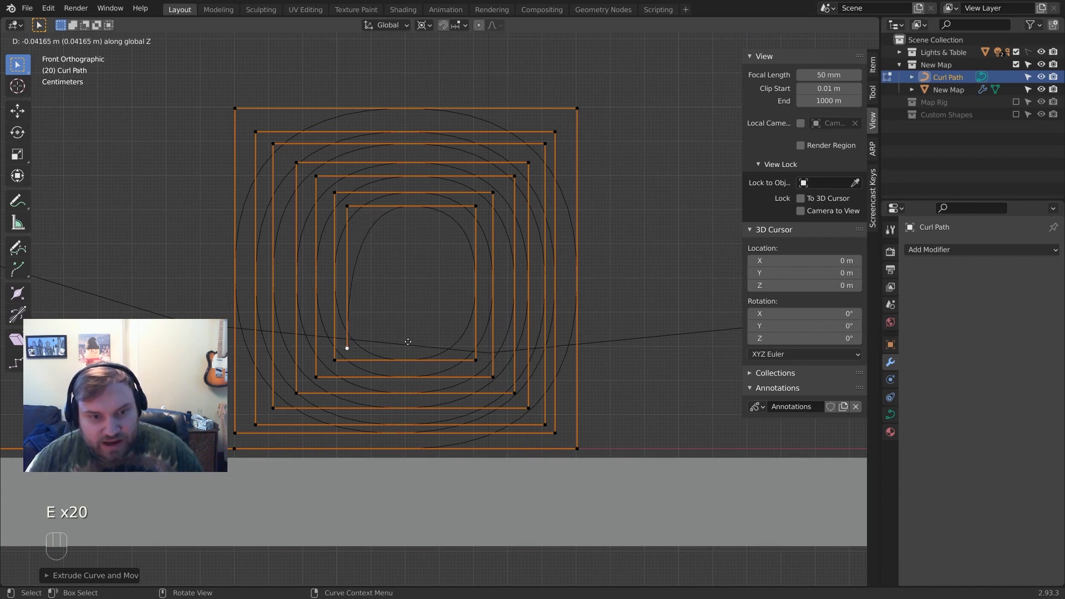
{"action": "left_click", "coordinate": [408, 341]}
Extrude the end point along positive X, and extrude it up along Z to just inside the seventh turn
{"action": "key", "text": "e"}
{"action": "key", "text": "x"}
{"action": "left_click", "coordinate": [524, 335]}
{"action": "key", "text": "e"}
{"action": "key", "text": "z"}
{"action": "left_click", "coordinate": [464, 219]}
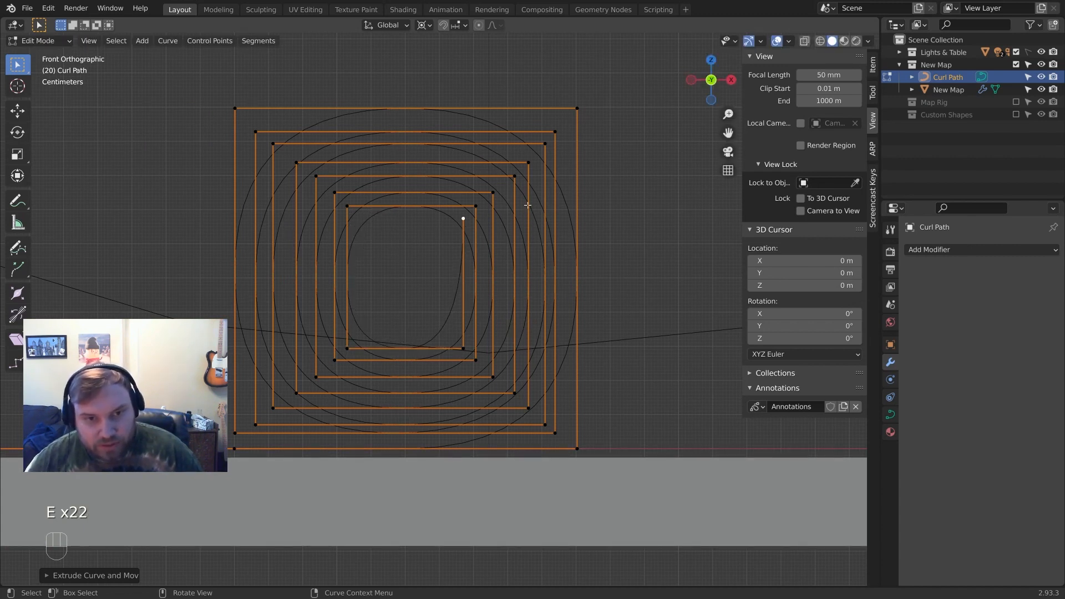
Extrude the end point in negative X inside the seventh turn, and extrude it down along Z to continue the eighth turn
{"action": "key", "text": "e"}
{"action": "key", "text": "x"}
{"action": "left_click", "coordinate": [427, 209]}
{"action": "key", "text": "e"}
{"action": "key", "text": "z"}
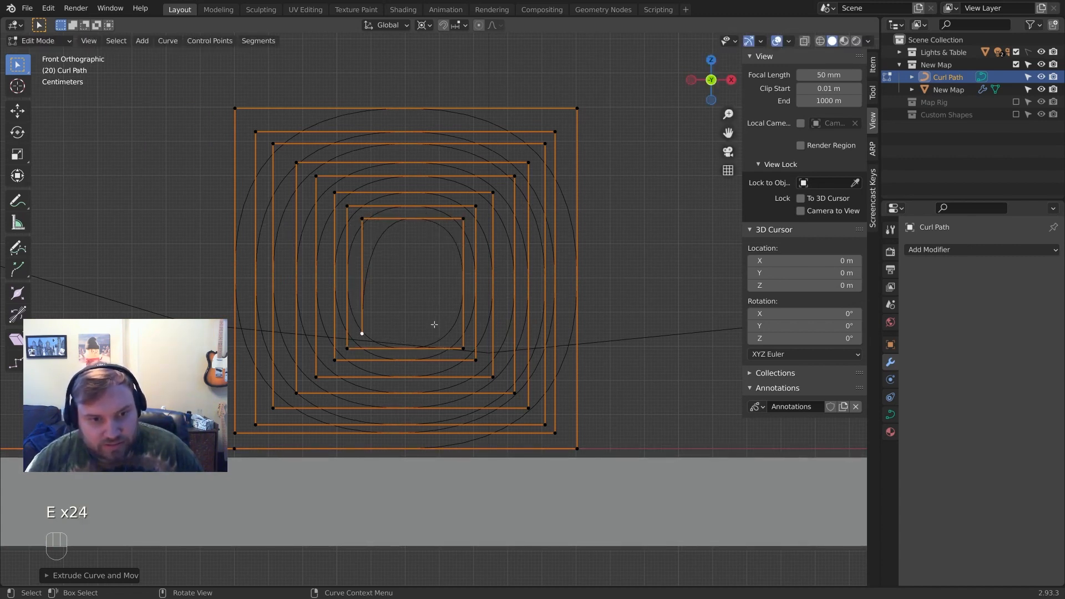
{"action": "left_click", "coordinate": [436, 328]}
Add a ninth, smaller turn by extruding the end point along positive X, up, in negative X and down inside the eighth turn
{"action": "key", "text": "e"}
{"action": "key", "text": "x"}
{"action": "key", "text": "e"}
{"action": "key", "text": "z"}
{"action": "left_click", "coordinate": [518, 223]}
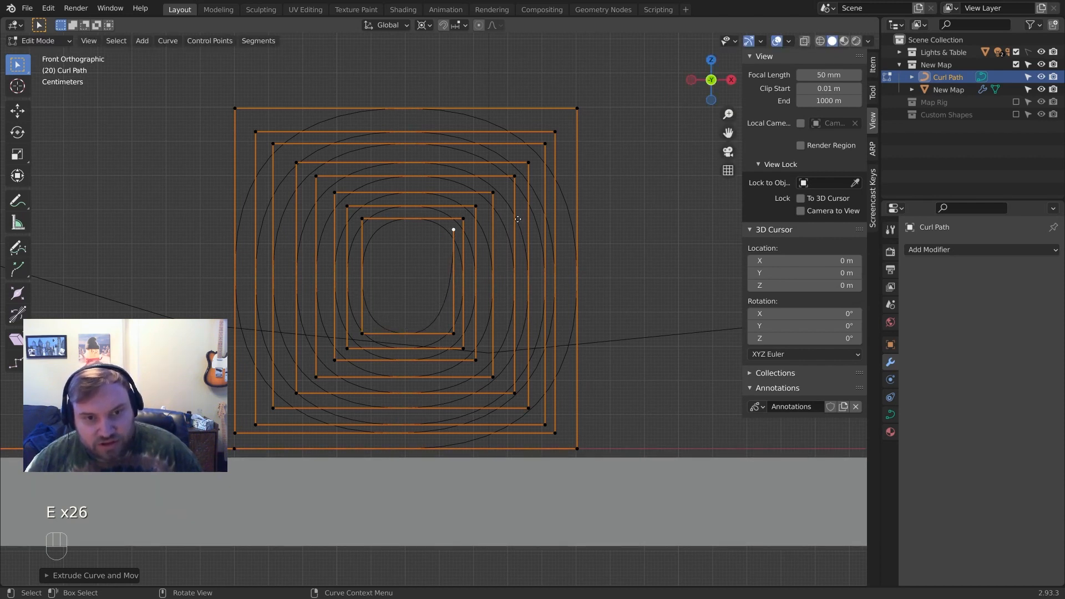
{"action": "key", "text": "e"}
{"action": "key", "text": "x"}
{"action": "left_click", "coordinate": [439, 224]}
{"action": "key", "text": "e"}
{"action": "left_click", "coordinate": [450, 313]}
Extrude the end point along positive X, and extrude it up along Z to just inside the ninth turn
{"action": "key", "text": "e"}
{"action": "key", "text": "x"}
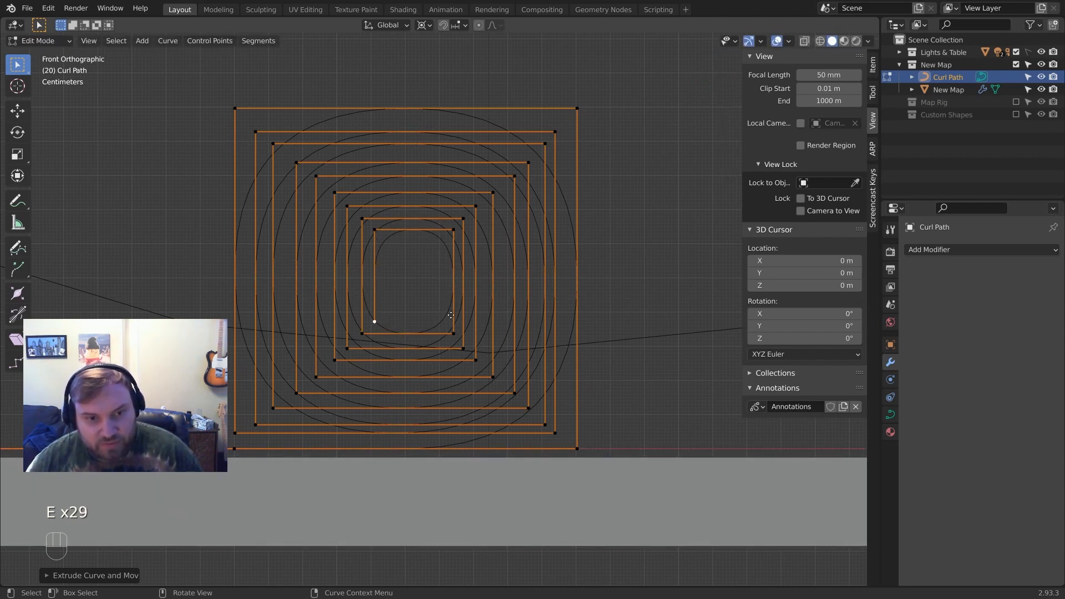
{"action": "left_click", "coordinate": [518, 315]}
{"action": "key", "text": "e"}
{"action": "key", "text": "z"}
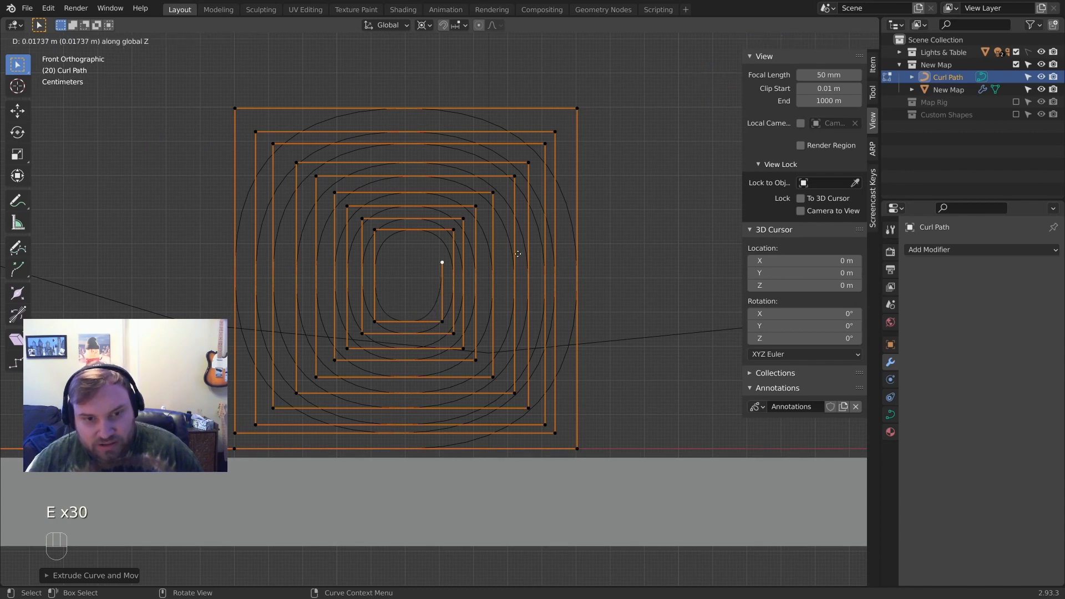
{"action": "left_click", "coordinate": [521, 236]}
Extrude the end point in negative X near the spiral's centre, and extrude it down along Z inside the ninth turn
{"action": "key", "text": "e"}
{"action": "key", "text": "x"}
{"action": "left_click", "coordinate": [469, 240]}
{"action": "key", "text": "e"}
{"action": "key", "text": "z"}
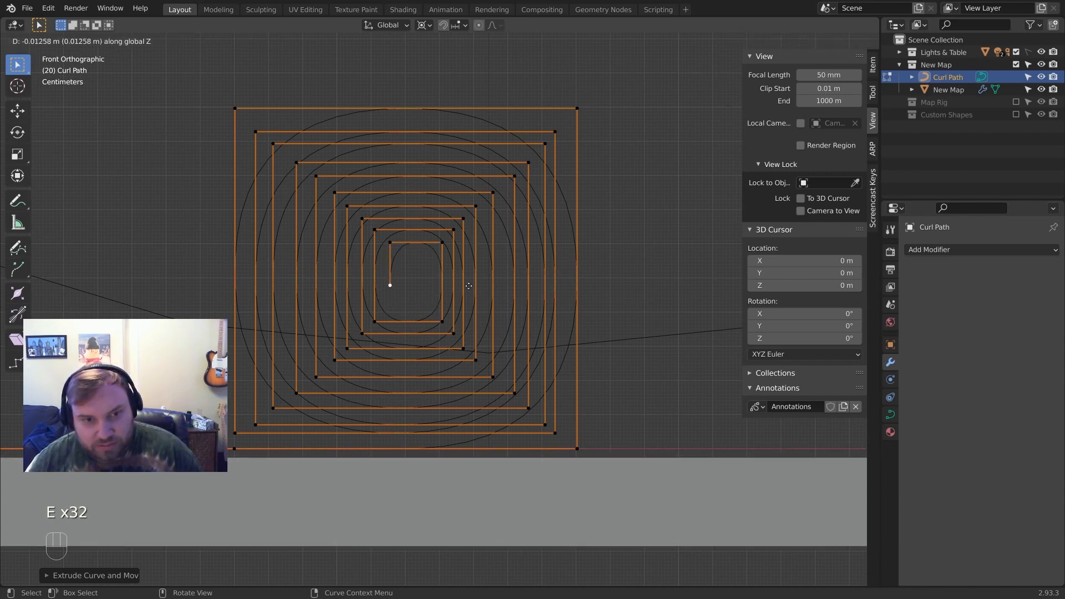
{"action": "left_click", "coordinate": [470, 306]}
Extrude the remaining short segments inward along X and Z until the spiral closes at its centre, and return to Object Mode
{"action": "key", "text": "e"}
{"action": "key", "text": "x"}
{"action": "left_click", "coordinate": [516, 306]}
{"action": "key", "text": "e"}
{"action": "key", "text": "z"}
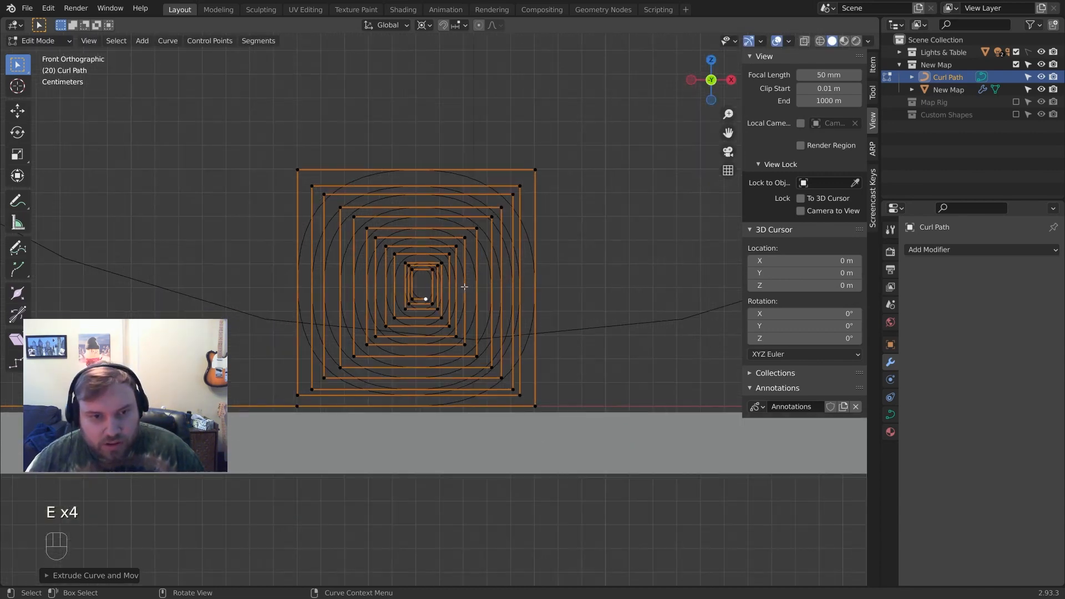
{"action": "middle_click_drag", "start_coordinate": [464, 286], "coordinate": [497, 228], "text": "shift"}
{"action": "key", "text": "Tab"}
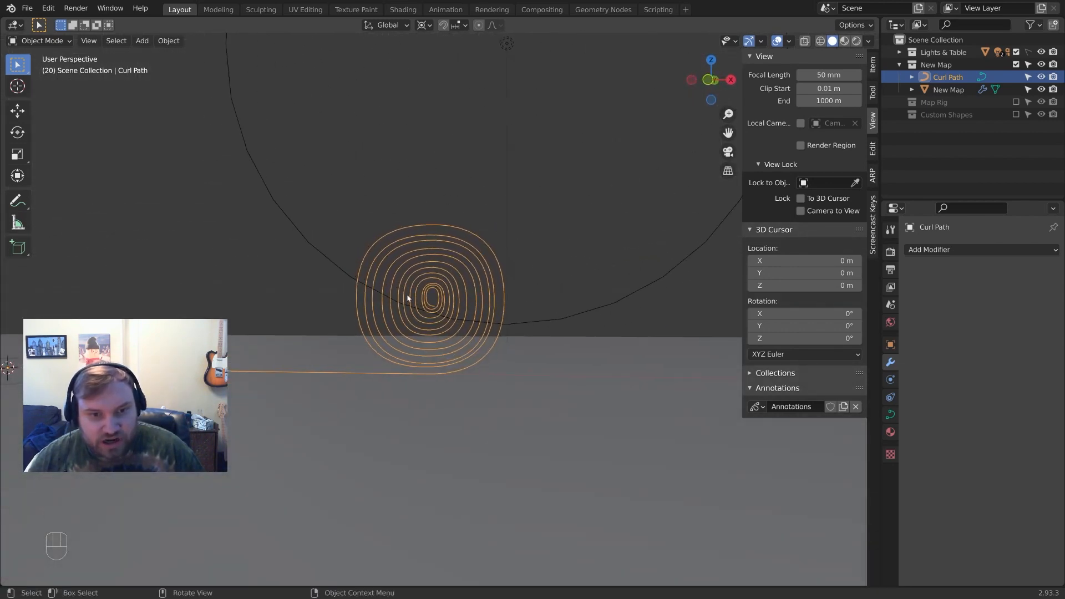
Try sliding New Map about 1.66 m along X to check how it rolls up around the spiral
{"action": "middle_click_drag", "start_coordinate": [408, 298], "coordinate": [356, 316]}
{"action": "left_click", "coordinate": [244, 335]}
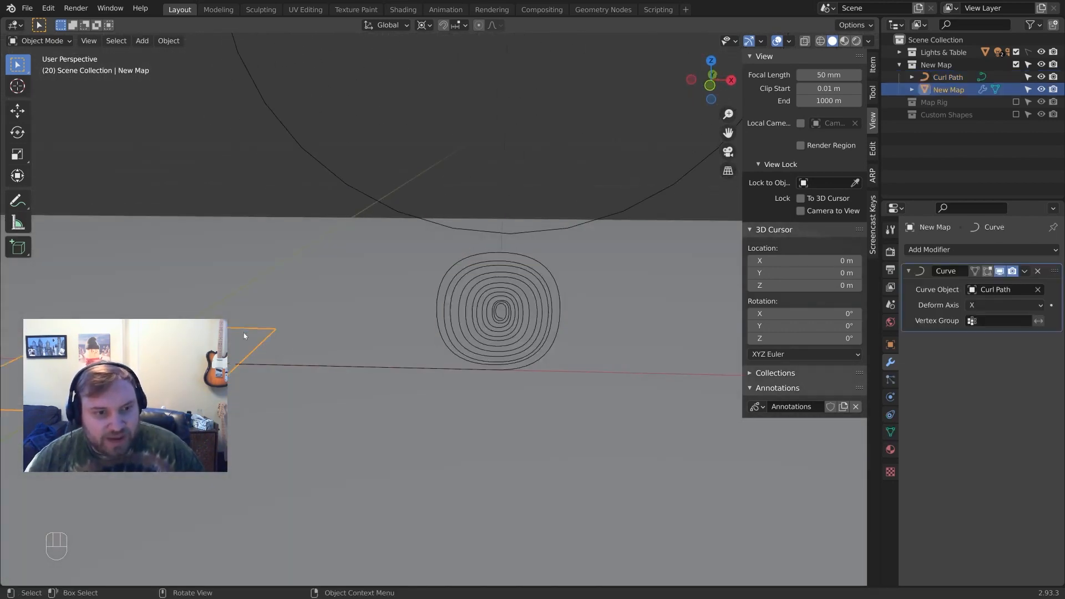
{"action": "middle_click_drag", "start_coordinate": [290, 328], "coordinate": [373, 349]}
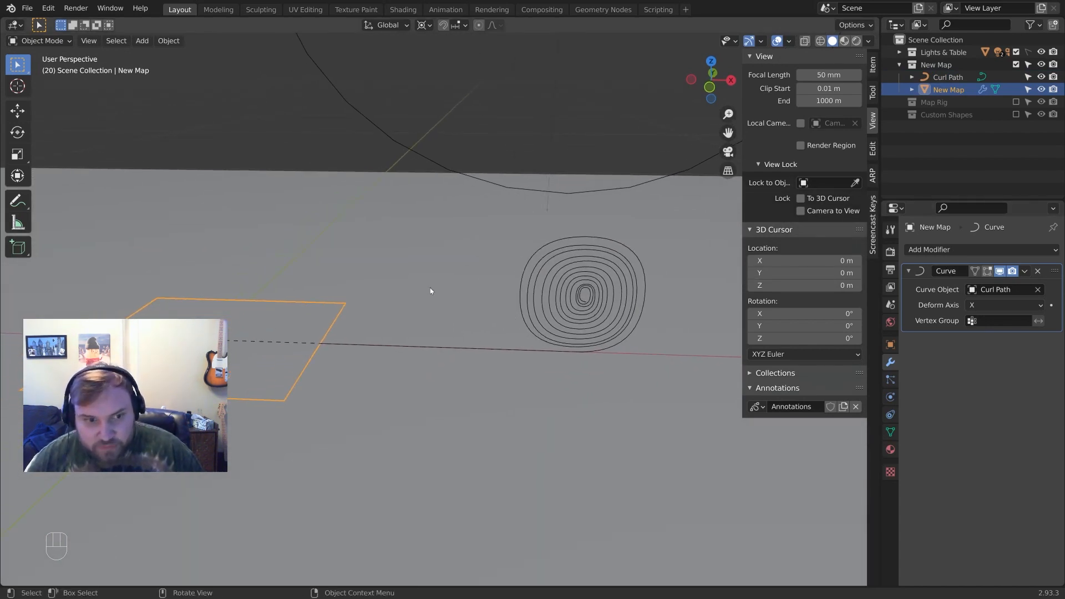
{"action": "key", "text": "g"}
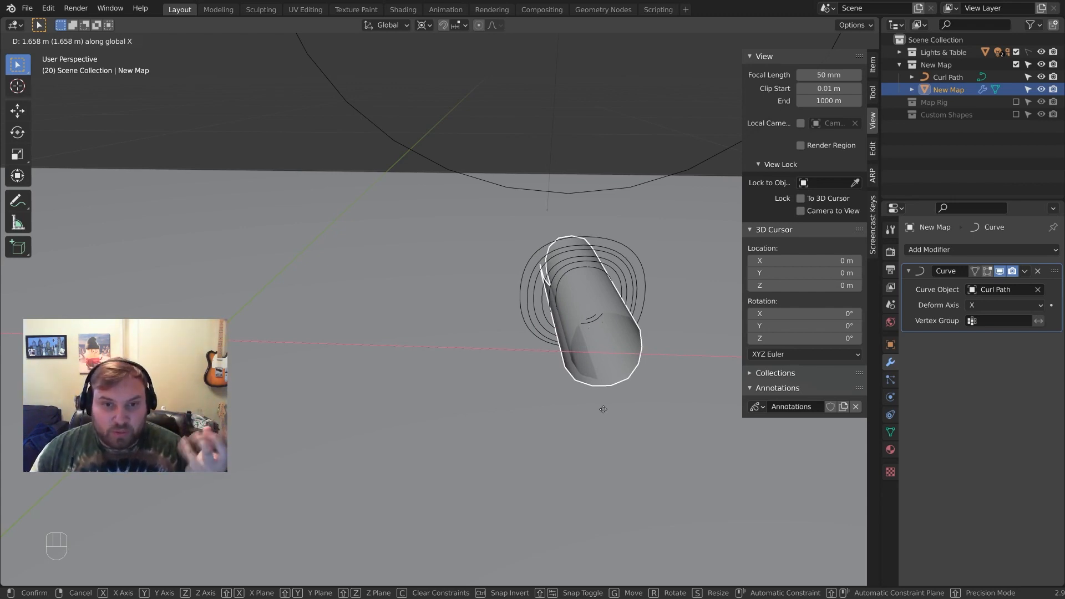
{"action": "key", "text": "Escape"}
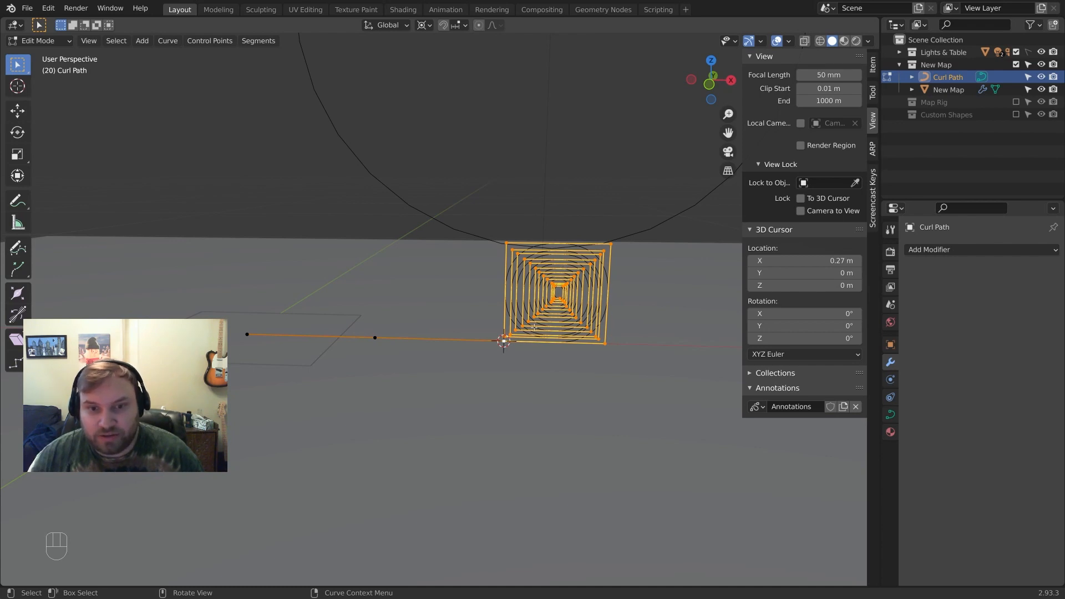
Select all of Curl Path's spiral points and scale them to about half size around the 3D Cursor pivot, finishing in Object Mode
{"action": "scroll", "coordinate": [538, 361], "scroll_direction": "up", "scroll_amount": 2}
{"action": "left_click", "coordinate": [539, 363]}
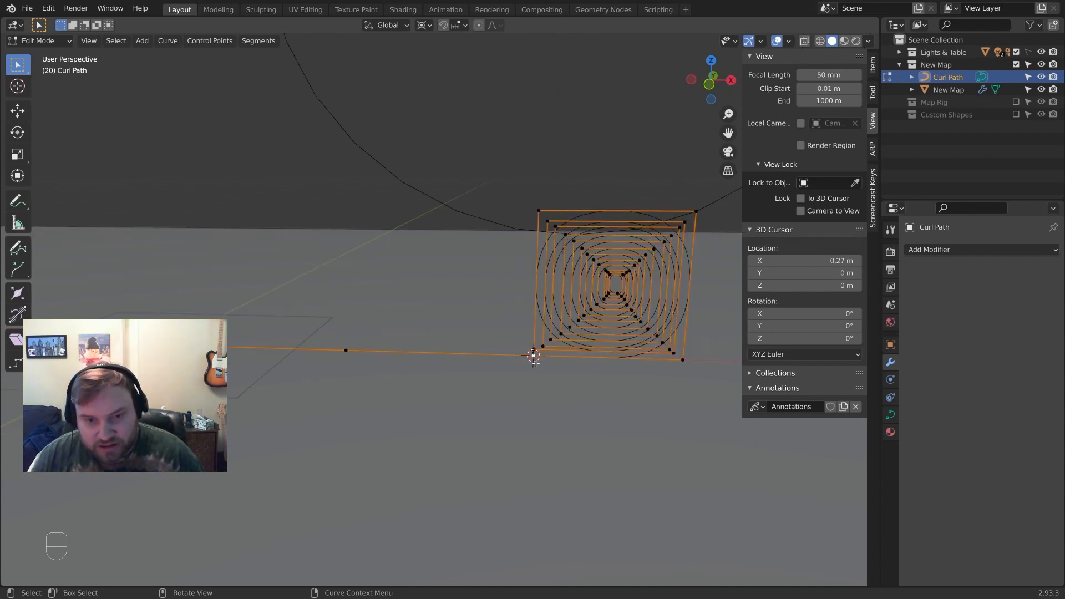
{"action": "left_click_drag", "start_coordinate": [499, 182], "coordinate": [700, 418]}
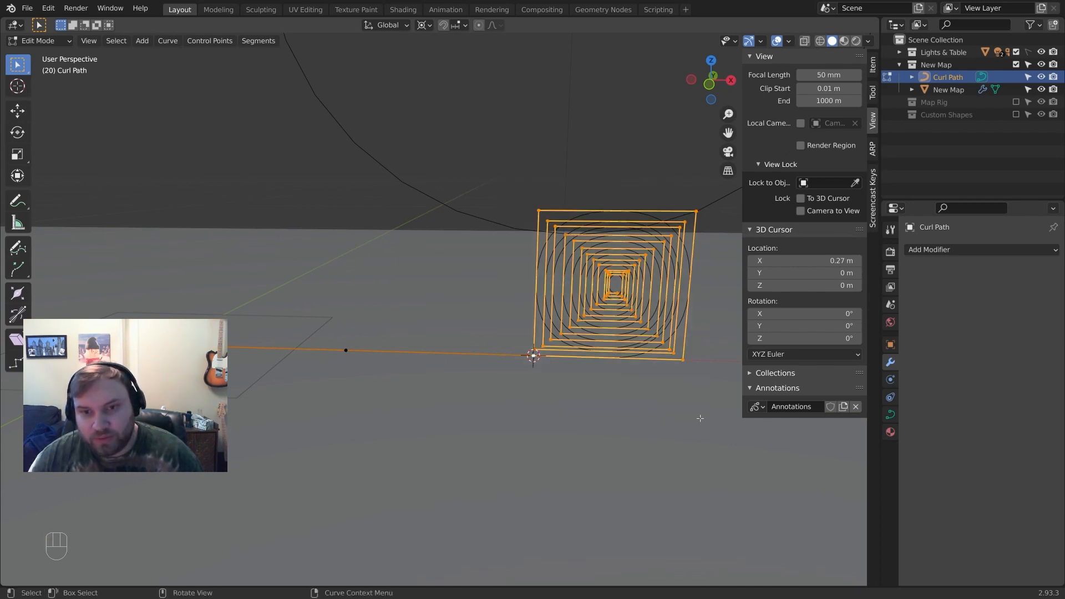
{"action": "left_click", "coordinate": [425, 25]}
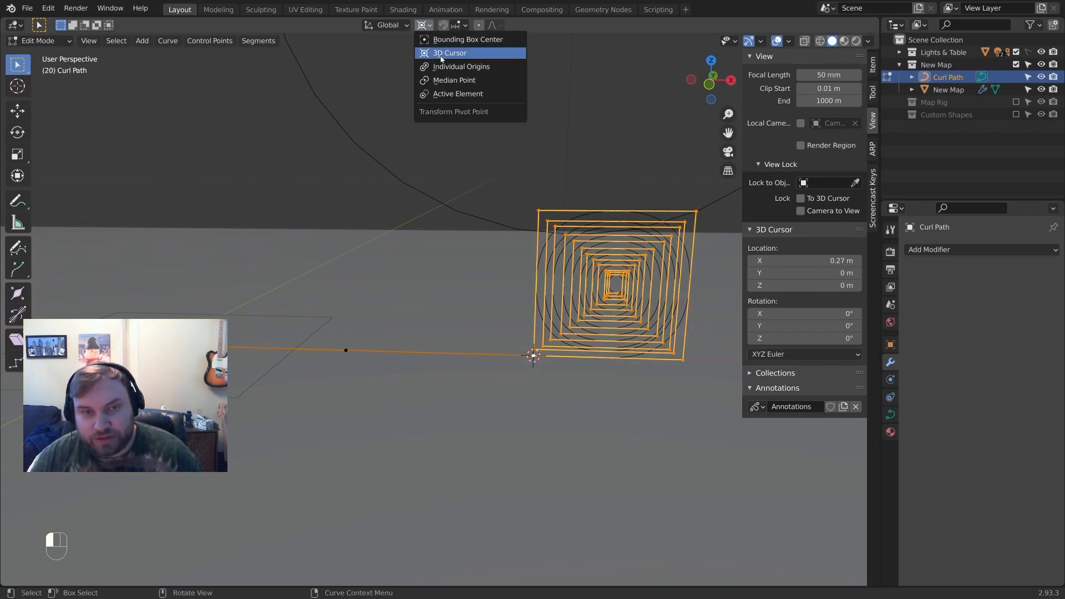
{"action": "left_click", "coordinate": [421, 26]}
{"action": "middle_click_drag", "start_coordinate": [552, 154], "coordinate": [433, 127], "text": "shift"}
{"action": "key", "text": "s"}
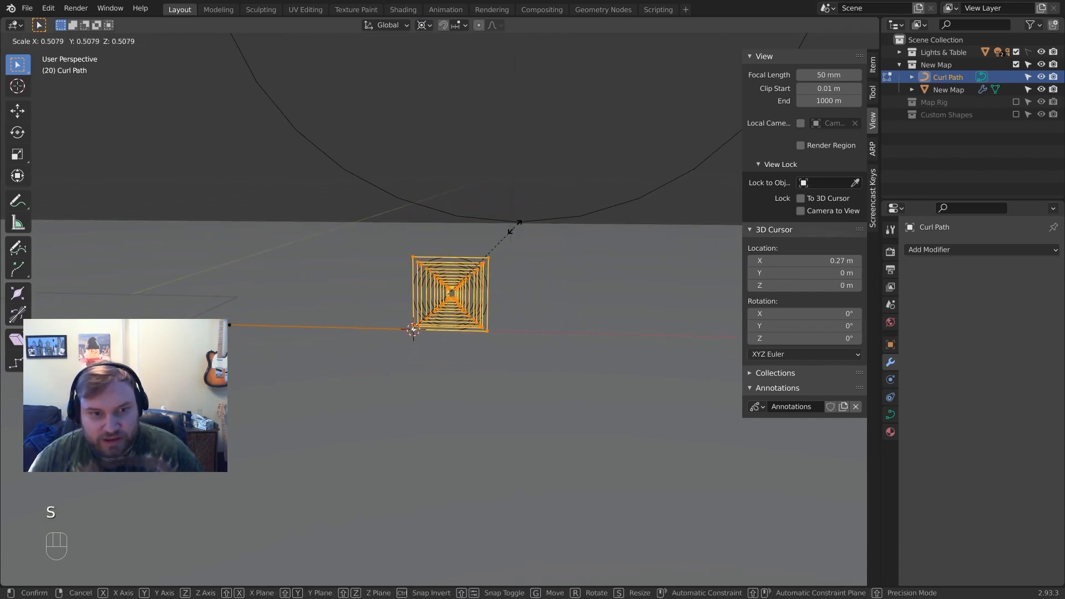
{"action": "left_click", "coordinate": [505, 232]}
{"action": "key", "text": "Tab"}
Try sliding New Map about 0.38 m along X to check how it rolls up around the reduced spiral
{"action": "left_click", "coordinate": [244, 299]}
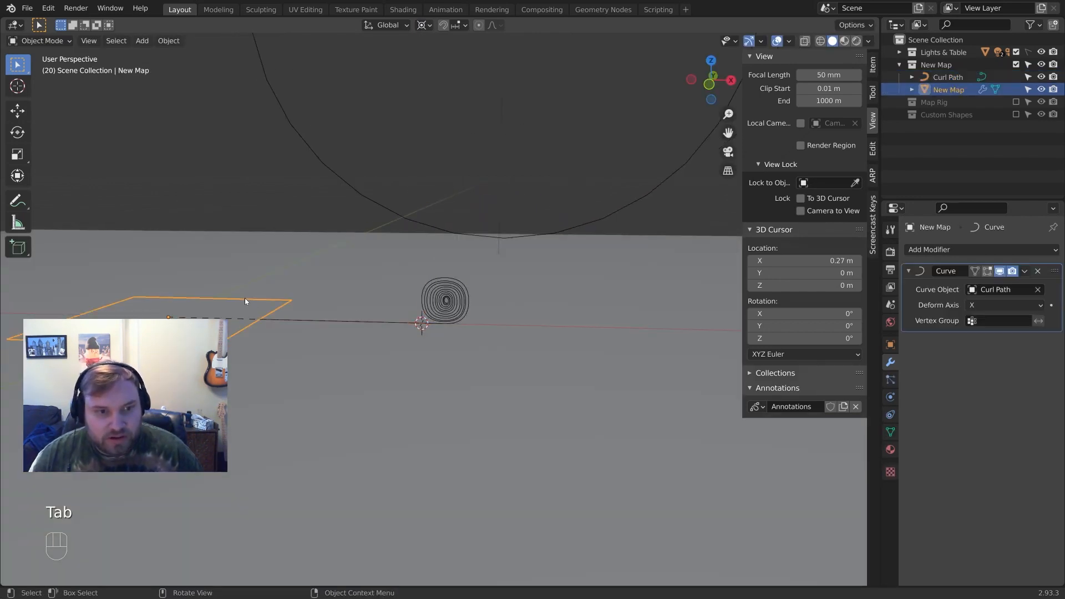
{"action": "key", "text": "g"}
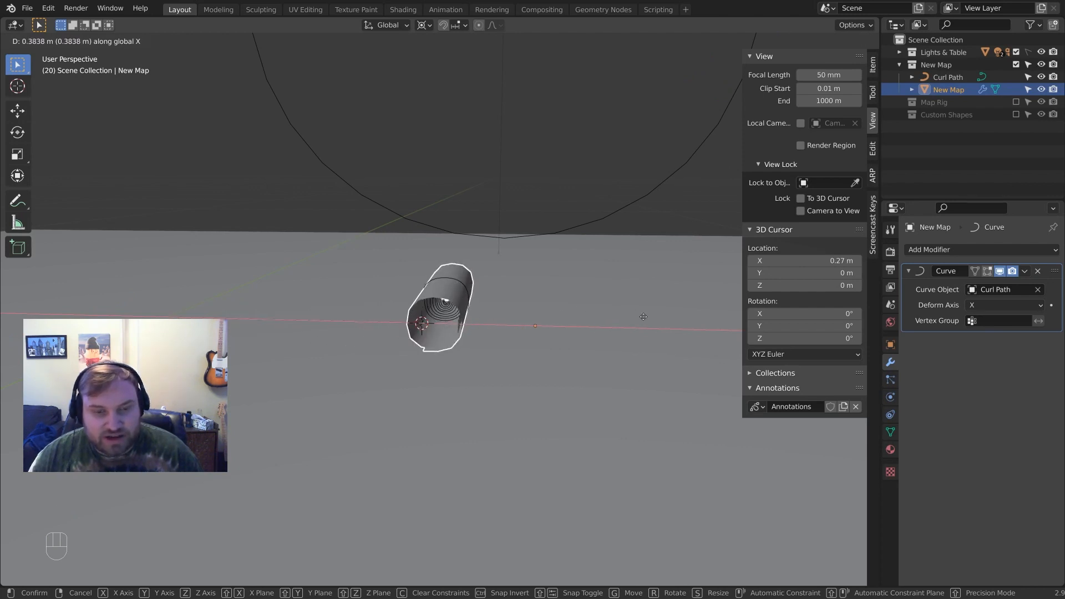
{"action": "left_click", "coordinate": [382, 304]}
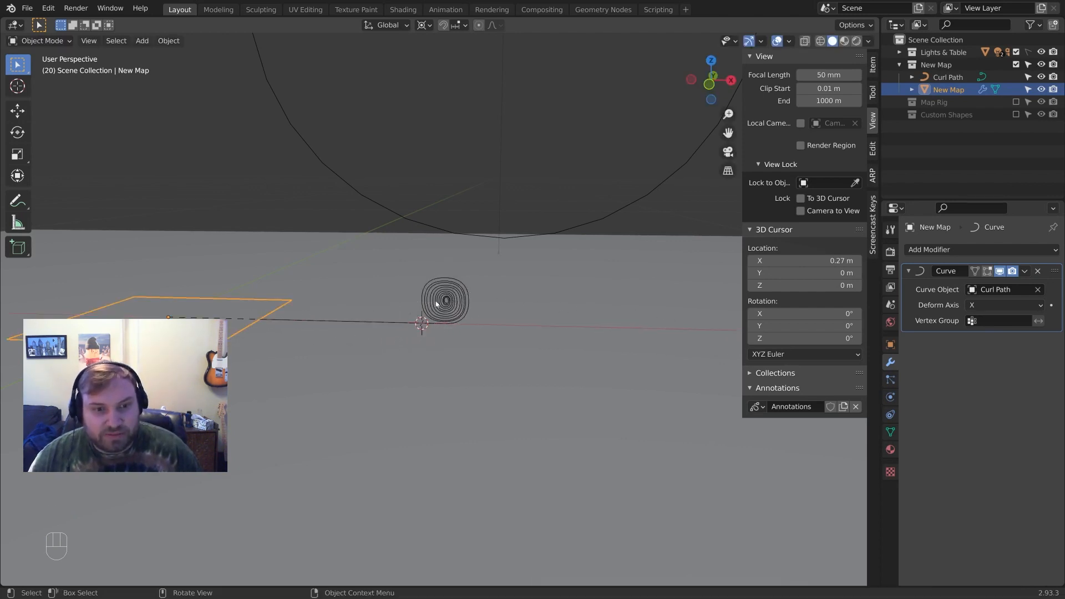
Scale Curl Path's selected spiral points down further around the 3D cursor, and return to Object Mode
{"action": "middle_click_drag", "start_coordinate": [382, 304], "coordinate": [566, 247]}
{"action": "left_click", "coordinate": [454, 311]}
{"action": "key", "text": "Tab"}
{"action": "key", "text": "s"}
{"action": "left_click", "coordinate": [492, 295]}
{"action": "middle_click_drag", "start_coordinate": [370, 267], "coordinate": [494, 252], "text": "shift"}
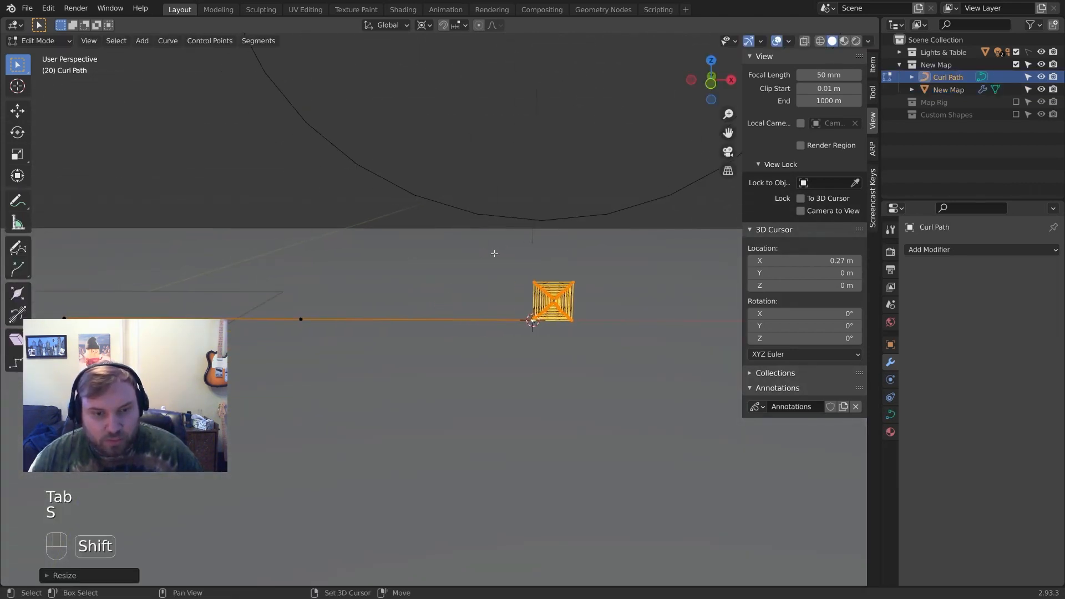
{"action": "scroll", "coordinate": [488, 254], "scroll_direction": "down", "scroll_amount": 3}
{"action": "key", "text": "Tab"}
Slide New Map along X until it is completely rolled up in the smaller spiral, and view the roll from its end
{"action": "middle_click_drag", "start_coordinate": [378, 295], "coordinate": [326, 316]}
{"action": "left_click", "coordinate": [292, 295]}
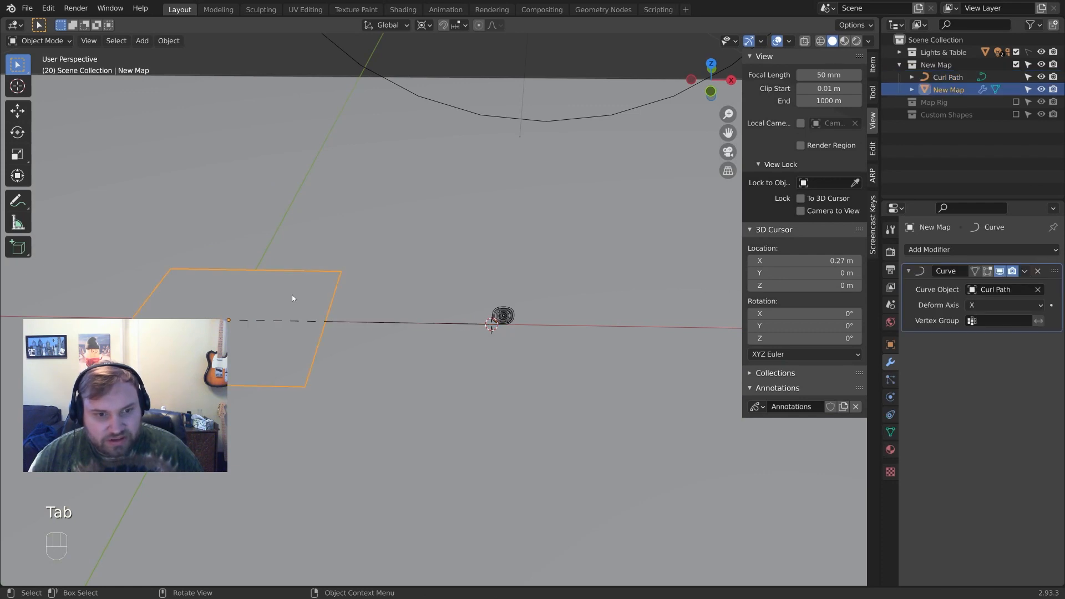
{"action": "key", "text": "g"}
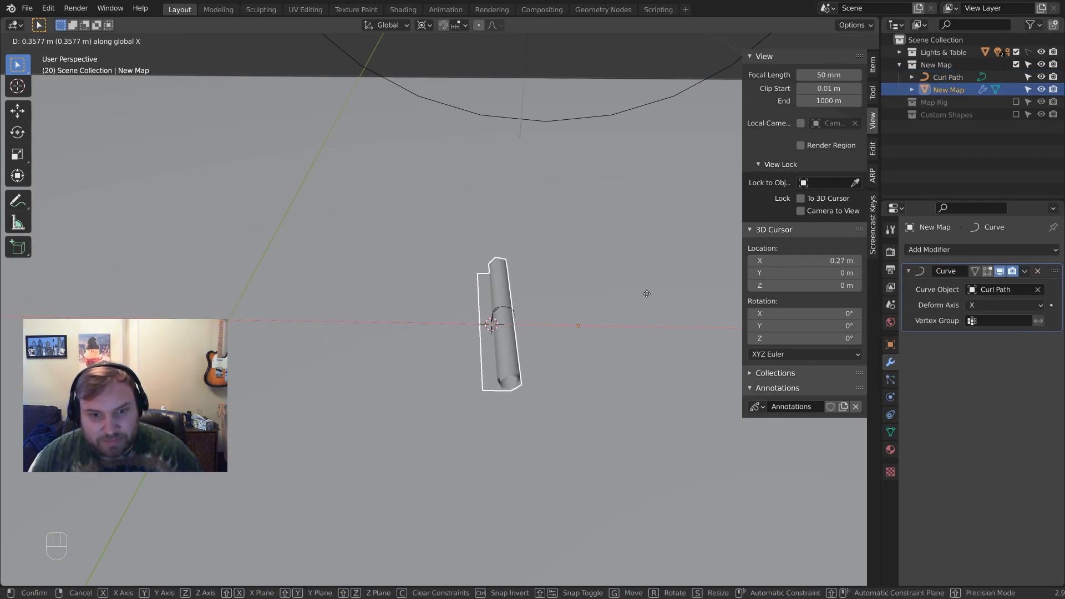
{"action": "left_click", "coordinate": [649, 310]}
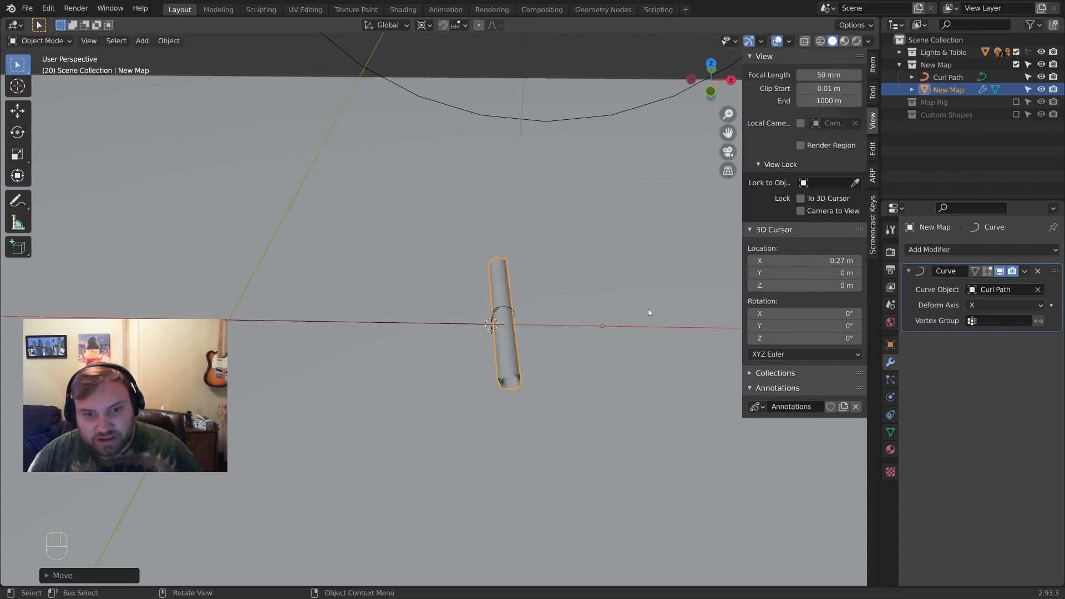
{"action": "middle_click_drag", "start_coordinate": [649, 311], "coordinate": [563, 292]}
Slide New Map farther along X, past the spiral's inner end, to check how the map leaves the path
{"action": "key", "text": "g"}
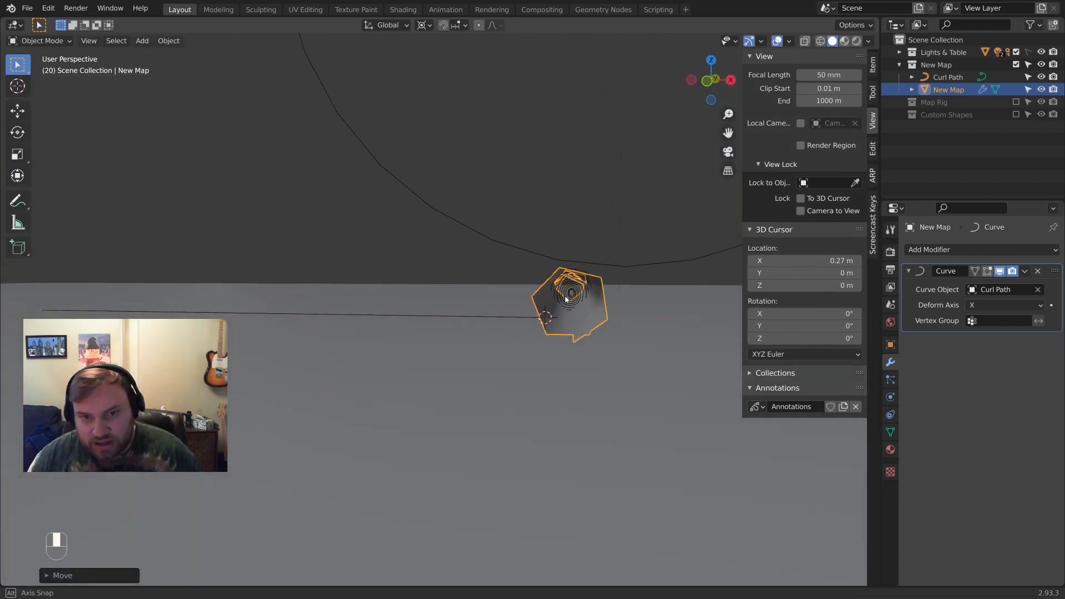
{"action": "key", "text": "x"}
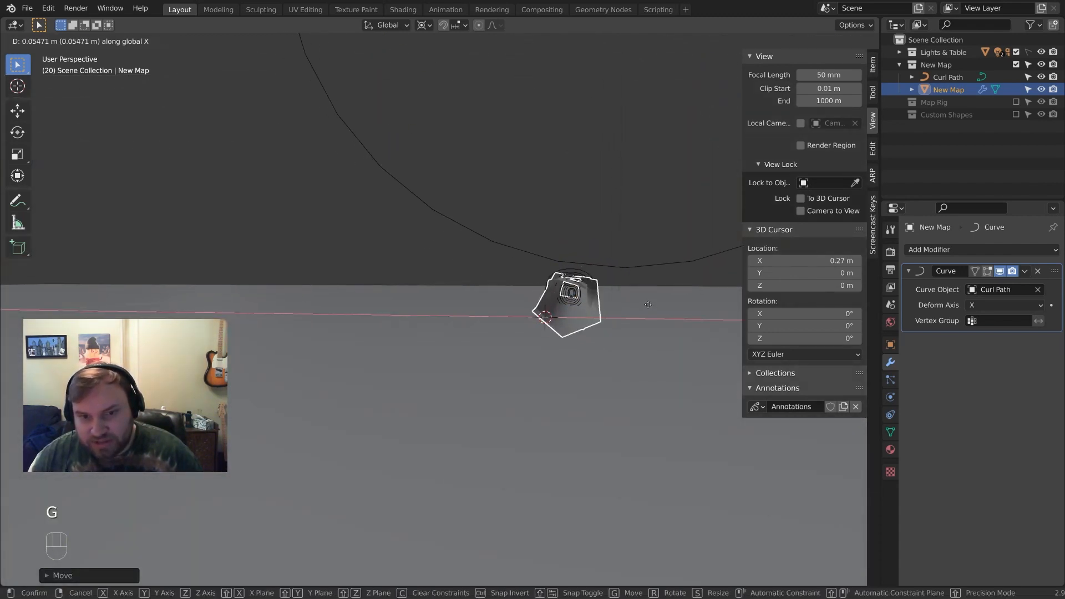
{"action": "left_click", "coordinate": [654, 290]}
{"action": "middle_click_drag", "start_coordinate": [654, 290], "coordinate": [518, 264]}
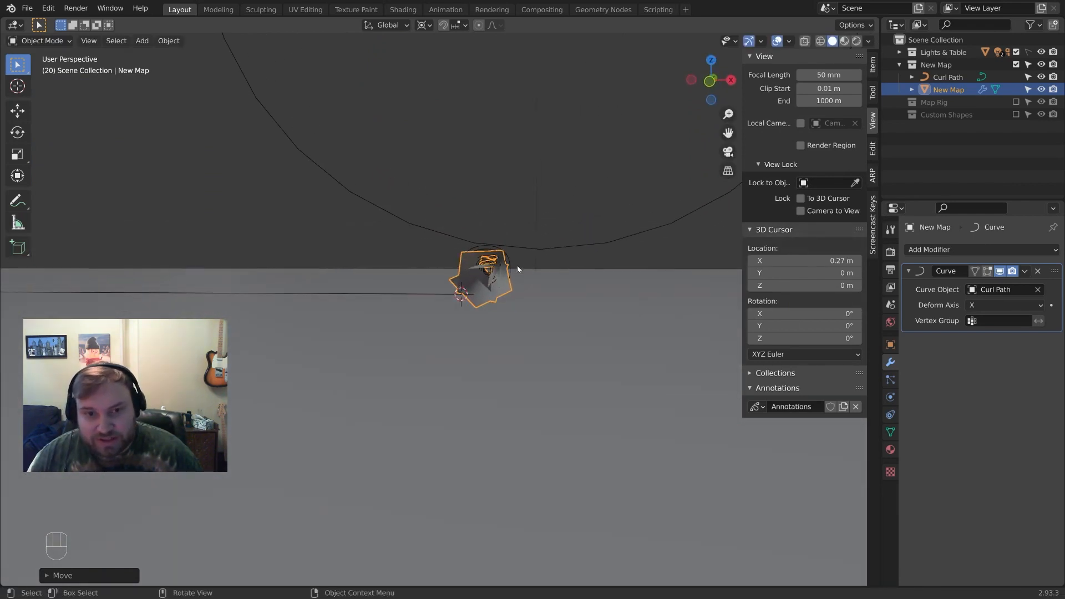
{"action": "key", "text": "g"}
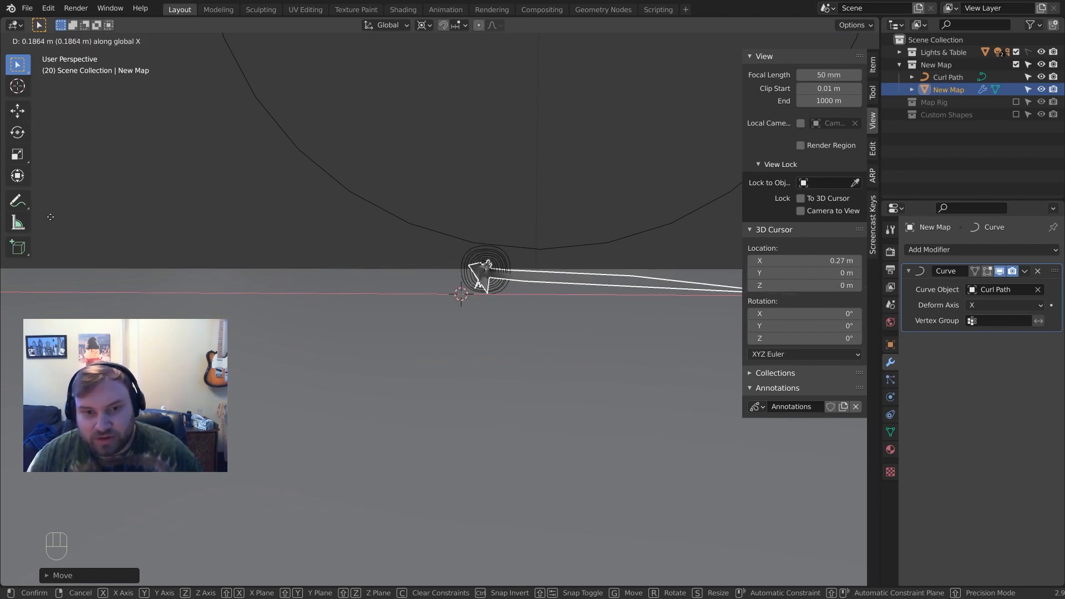
{"action": "left_click", "coordinate": [133, 230]}
Open Curl Path for editing and annotate an arrow pointing from the spiral's inner end along positive X
{"action": "scroll", "coordinate": [388, 273], "scroll_direction": "up", "scroll_amount": 3}
{"action": "middle_click_drag", "start_coordinate": [513, 260], "coordinate": [487, 391], "text": "shift"}
{"action": "left_click", "coordinate": [456, 273]}
{"action": "key", "text": "Tab"}
{"action": "left_click", "coordinate": [438, 244]}
{"action": "scroll", "coordinate": [446, 245], "scroll_direction": "up", "scroll_amount": 6}
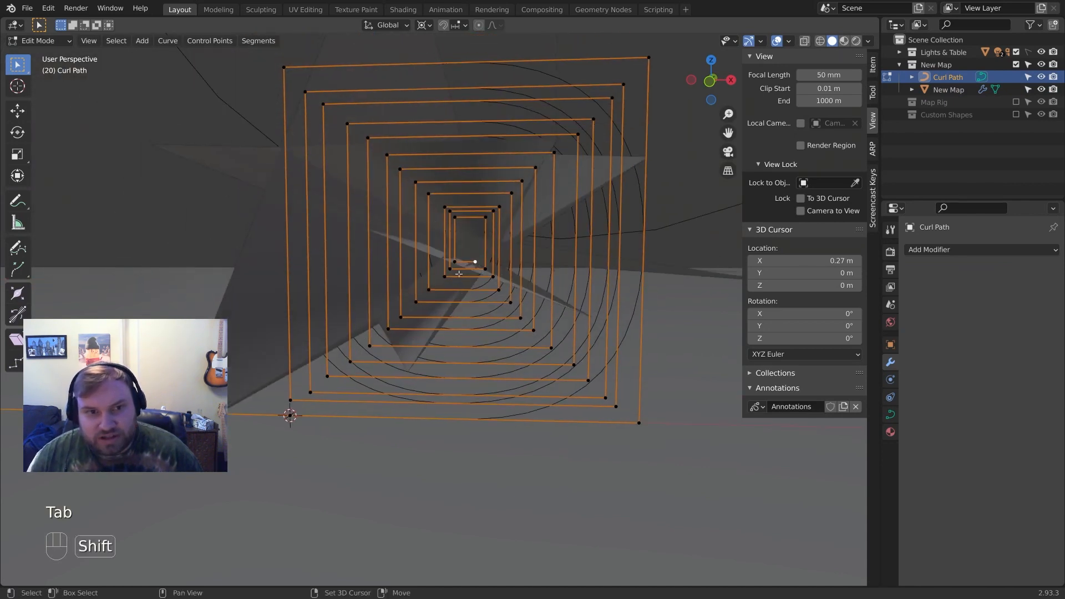
{"action": "left_click", "coordinate": [460, 259]}
{"action": "key", "text": "d"}
{"action": "left_click_drag", "start_coordinate": [488, 262], "coordinate": [559, 264]}
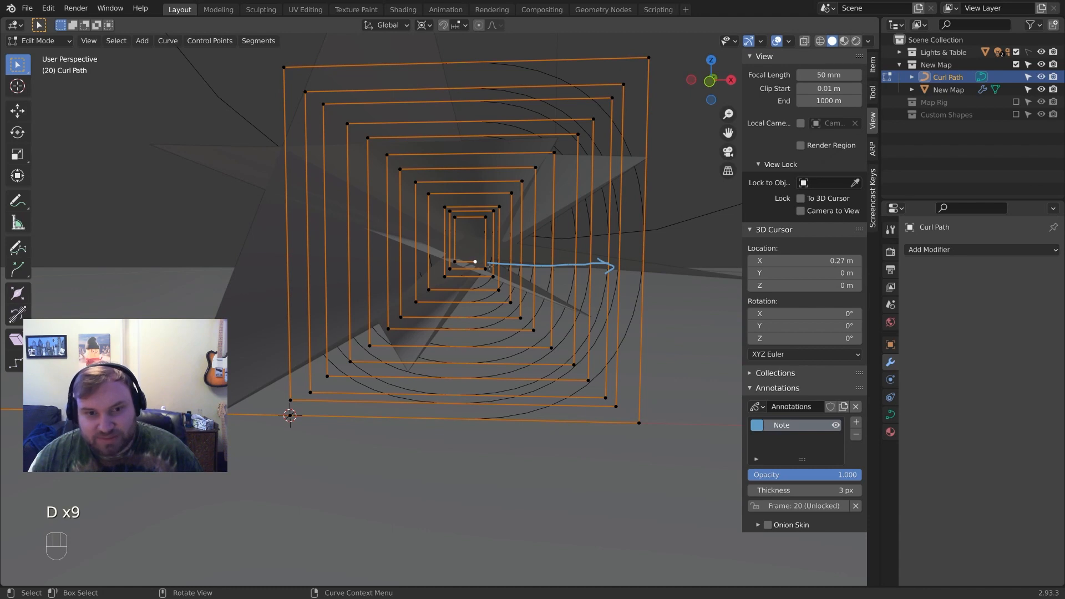
Extrude the spiral's inner end point about 0.001 m up along Z, nudge it slightly along Z, and return to Object Mode
{"action": "scroll", "coordinate": [490, 267], "scroll_direction": "down", "scroll_amount": 6}
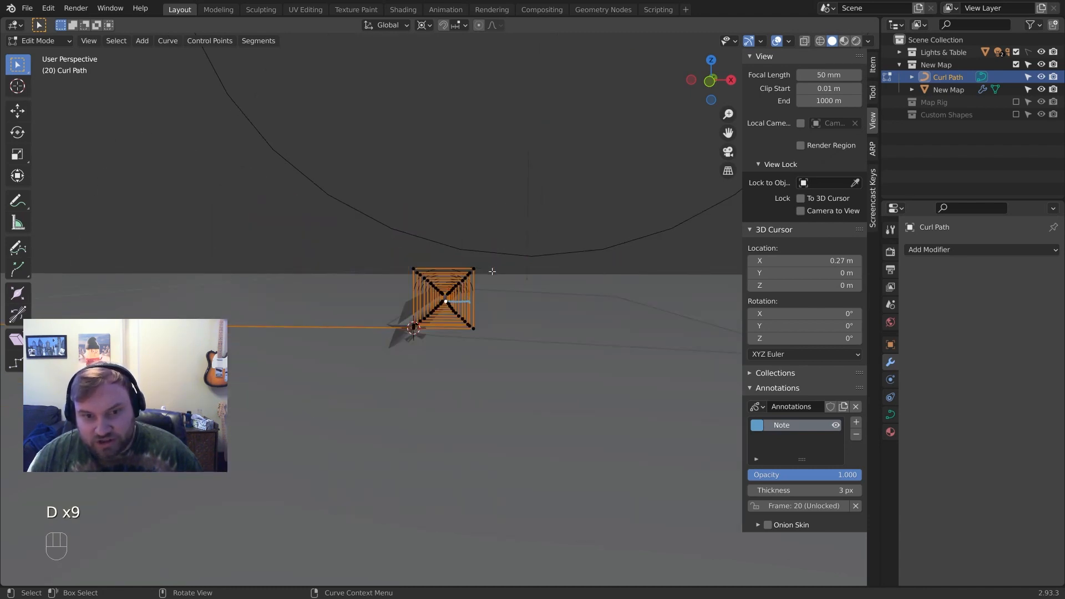
{"action": "key", "text": "e"}
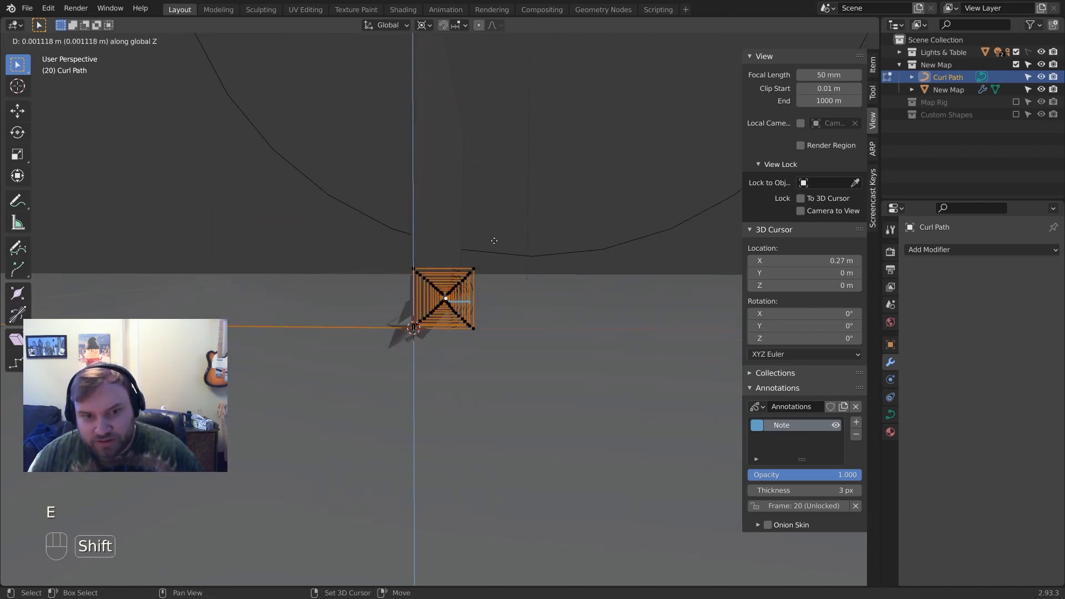
{"action": "left_click", "coordinate": [494, 241]}
{"action": "scroll", "coordinate": [493, 261], "scroll_direction": "up", "scroll_amount": 5}
{"action": "key", "text": "g"}
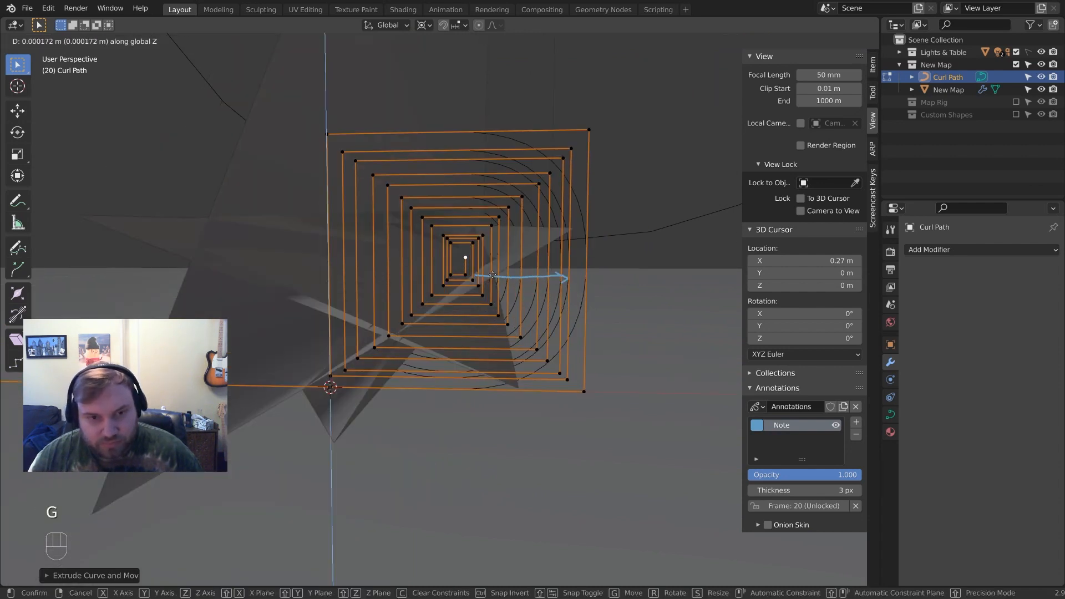
{"action": "left_click", "coordinate": [492, 275]}
{"action": "scroll", "coordinate": [492, 275], "scroll_direction": "down", "scroll_amount": 8}
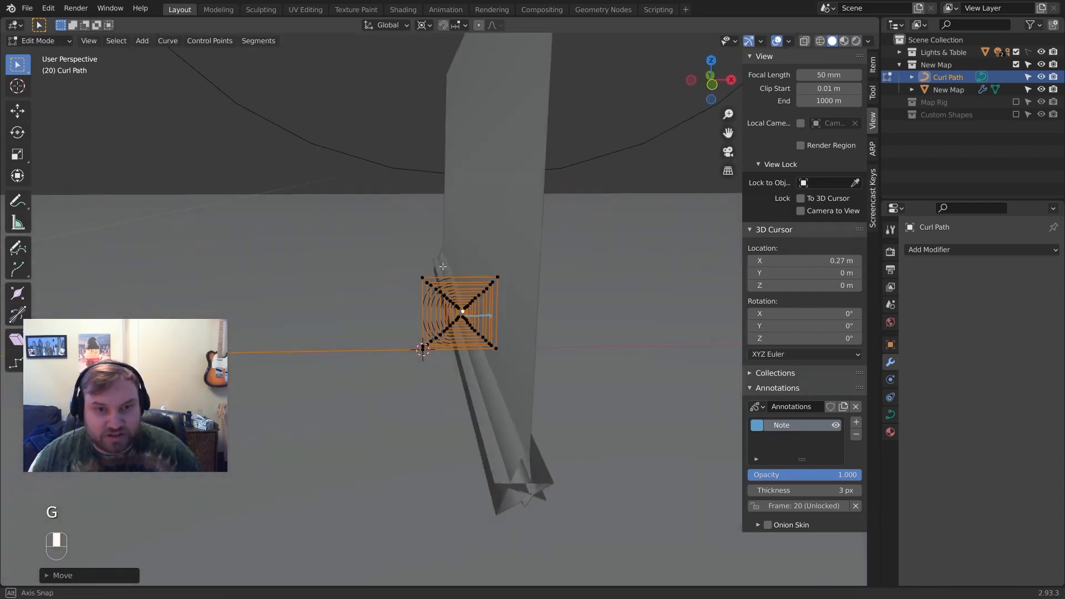
{"action": "middle_click_drag", "start_coordinate": [443, 267], "coordinate": [467, 283]}
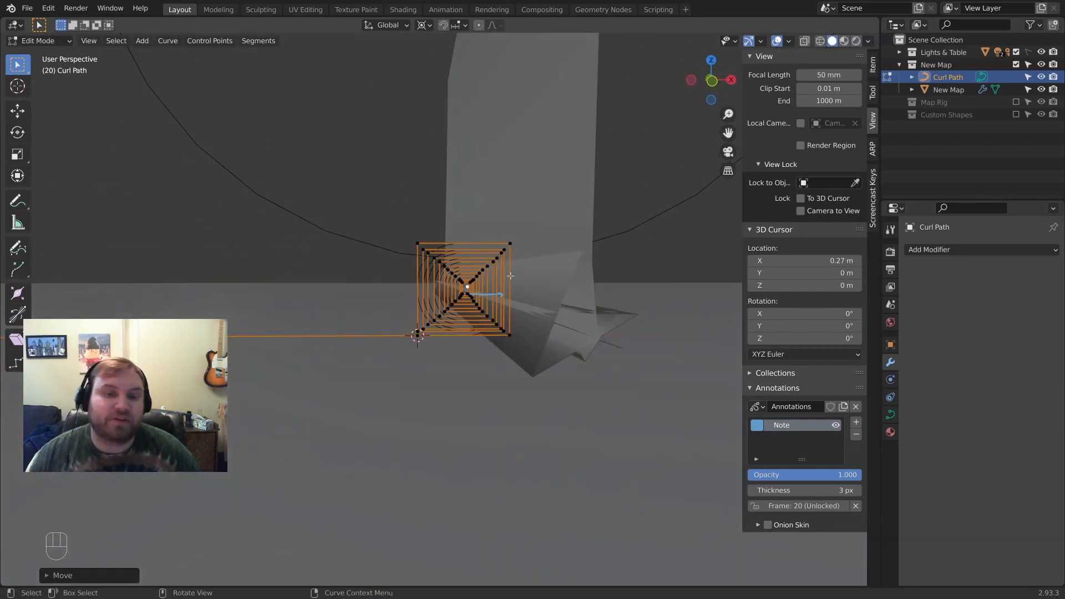
{"action": "scroll", "coordinate": [459, 304], "scroll_direction": "up", "scroll_amount": 3}
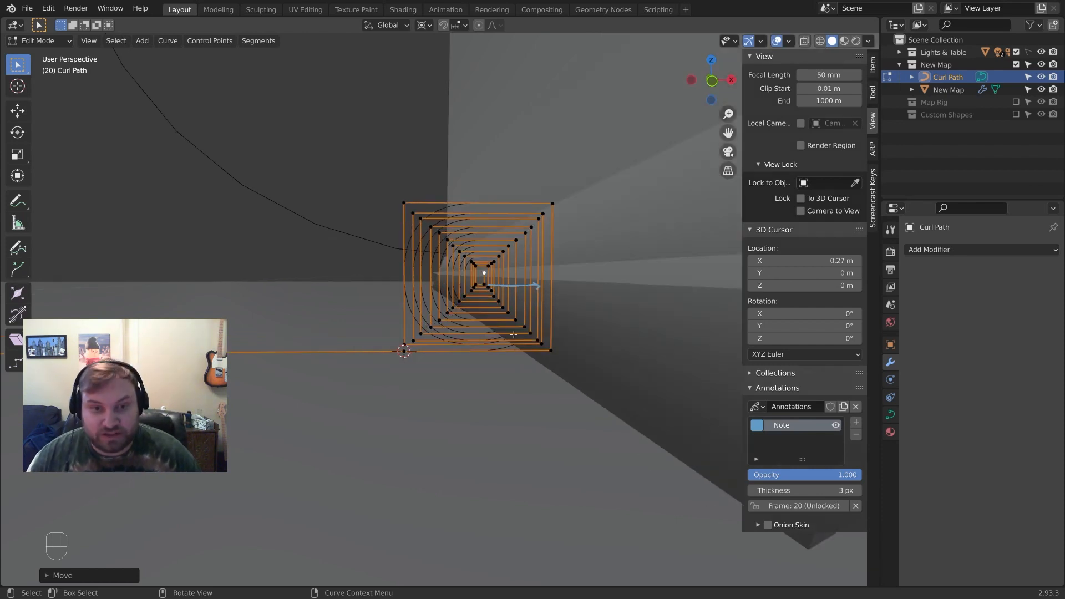
{"action": "scroll", "coordinate": [520, 288], "scroll_direction": "down", "scroll_amount": 3}
{"action": "mouse_move", "coordinate": [537, 290]}
{"action": "middle_mouse_down"}
{"action": "mouse_move", "coordinate": [480, 291]}
{"action": "mouse_move", "coordinate": [528, 290]}
{"action": "middle_mouse_up"}
{"action": "scroll", "coordinate": [528, 290], "scroll_direction": "down", "scroll_amount": 3}
{"action": "key", "text": "Tab"}
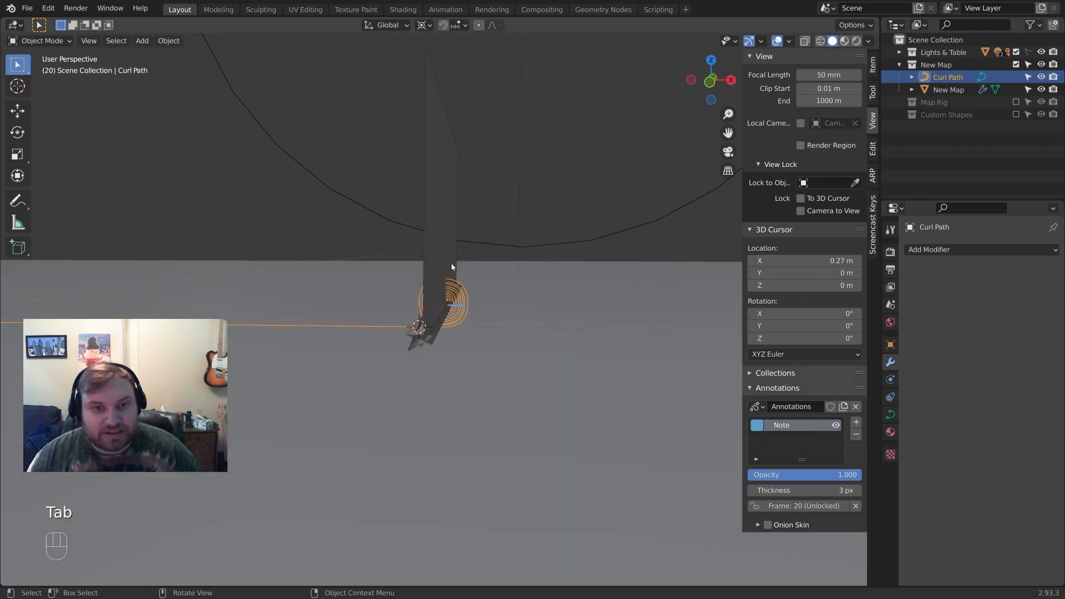
Slide New Map back along X until it is rolled up within the spiral, and inspect the roll in wireframe
{"action": "left_click", "coordinate": [458, 260]}
{"action": "left_click", "coordinate": [423, 338]}
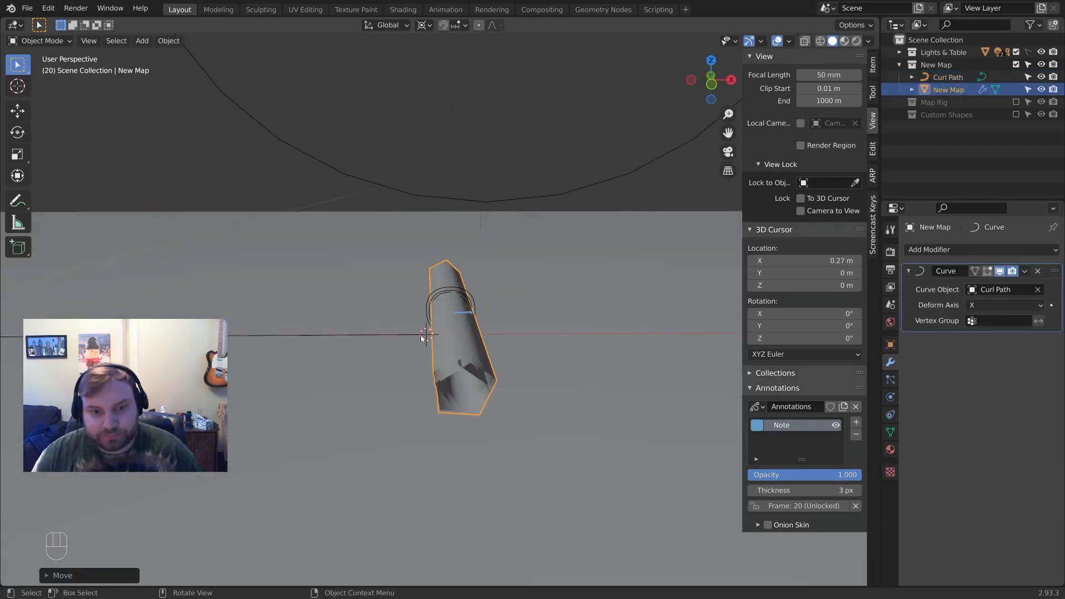
{"action": "middle_click_drag", "start_coordinate": [424, 337], "coordinate": [477, 312]}
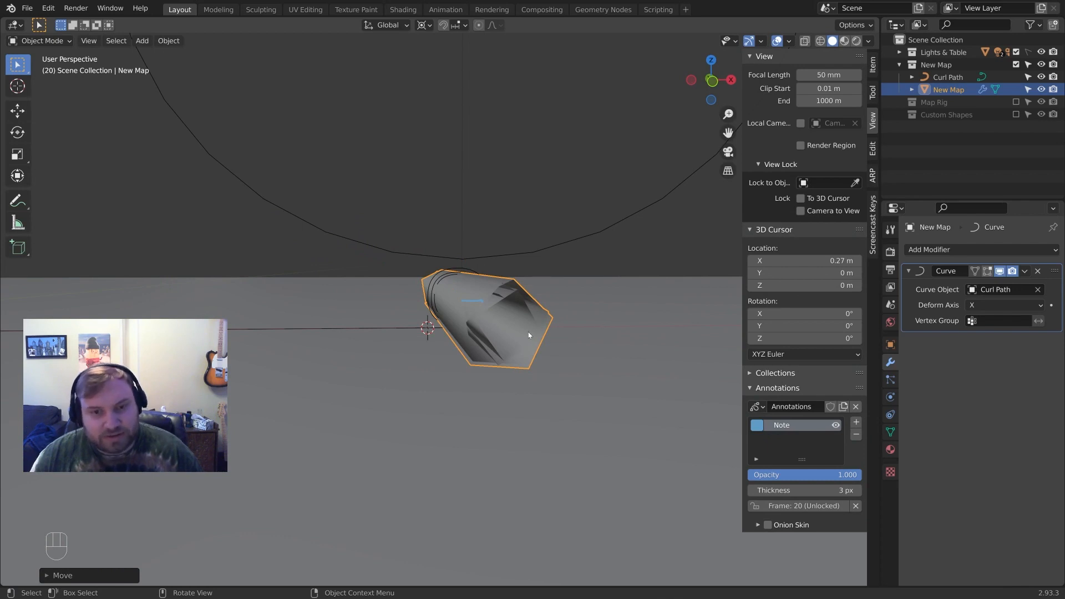
{"action": "left_click", "coordinate": [448, 311]}
{"action": "middle_click_drag", "start_coordinate": [448, 312], "coordinate": [491, 349]}
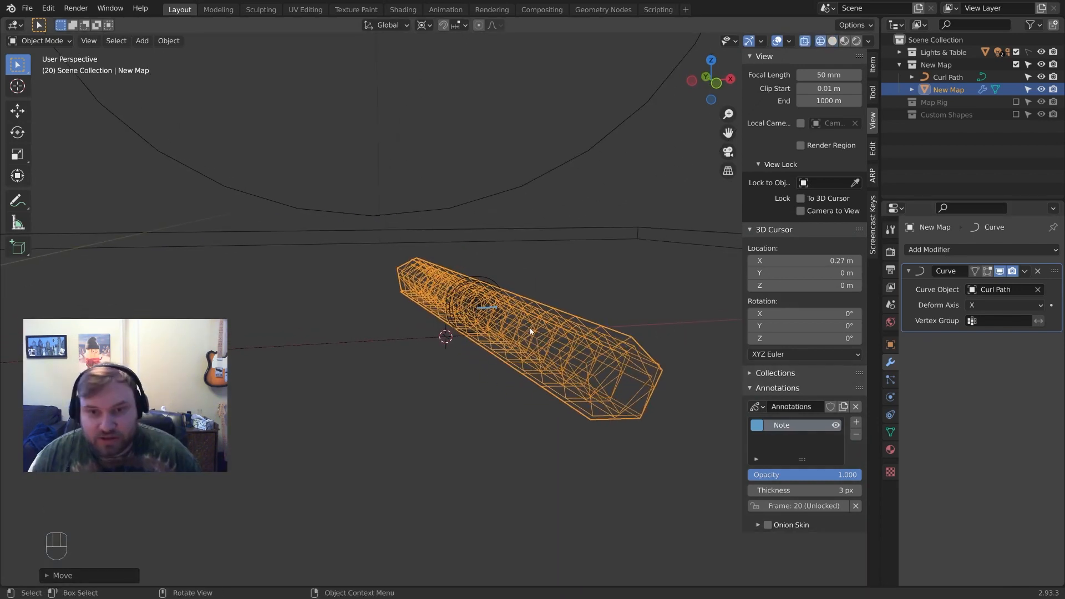
Add a Subdivision Surface modifier to New Map, place it above the Curve modifier, and set it to Simple
{"action": "left_click", "coordinate": [977, 249]}
{"action": "left_click", "coordinate": [826, 476]}
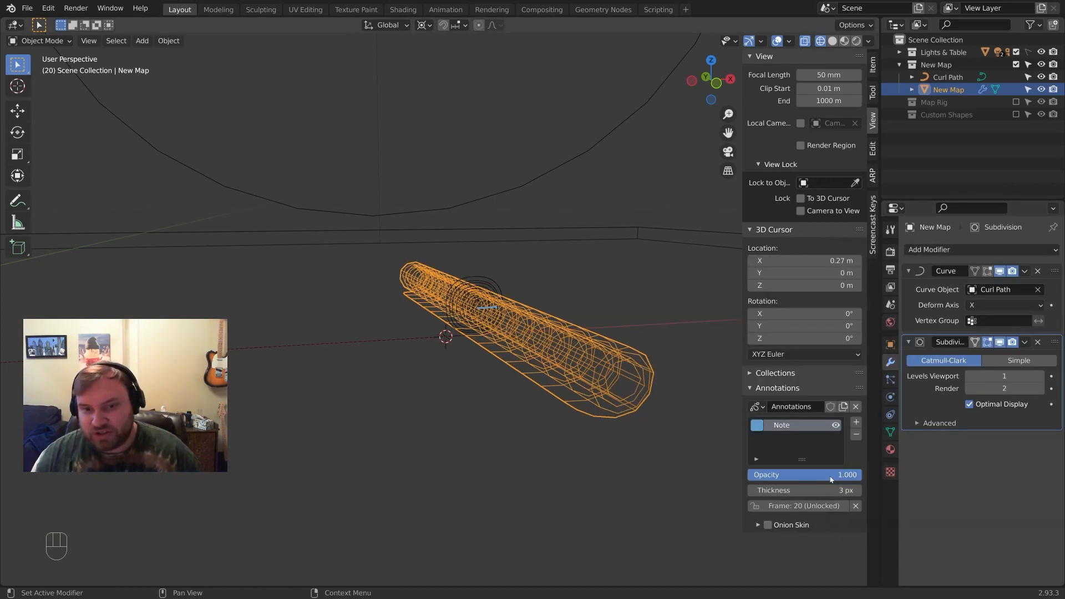
{"action": "left_click_drag", "start_coordinate": [1058, 345], "coordinate": [1048, 267]}
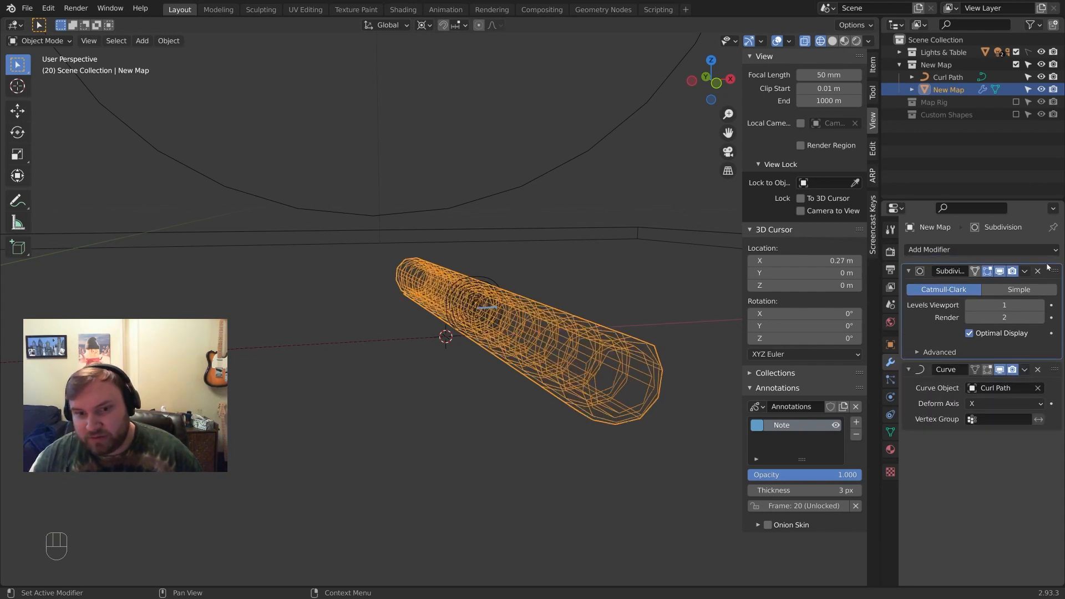
{"action": "left_click", "coordinate": [1020, 290]}
Return to solid shading and set New Map's Subdivision levels to 1 for the viewport and 3 for render
{"action": "key", "text": "shift+z"}
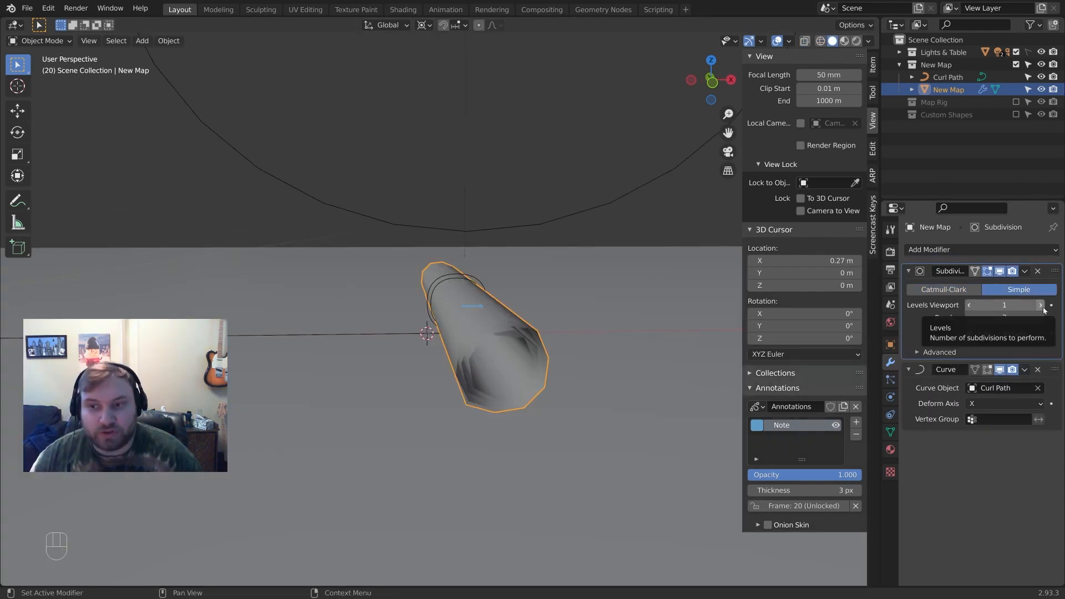
{"action": "left_click", "coordinate": [1041, 305]}
{"action": "left_click", "coordinate": [1040, 305]}
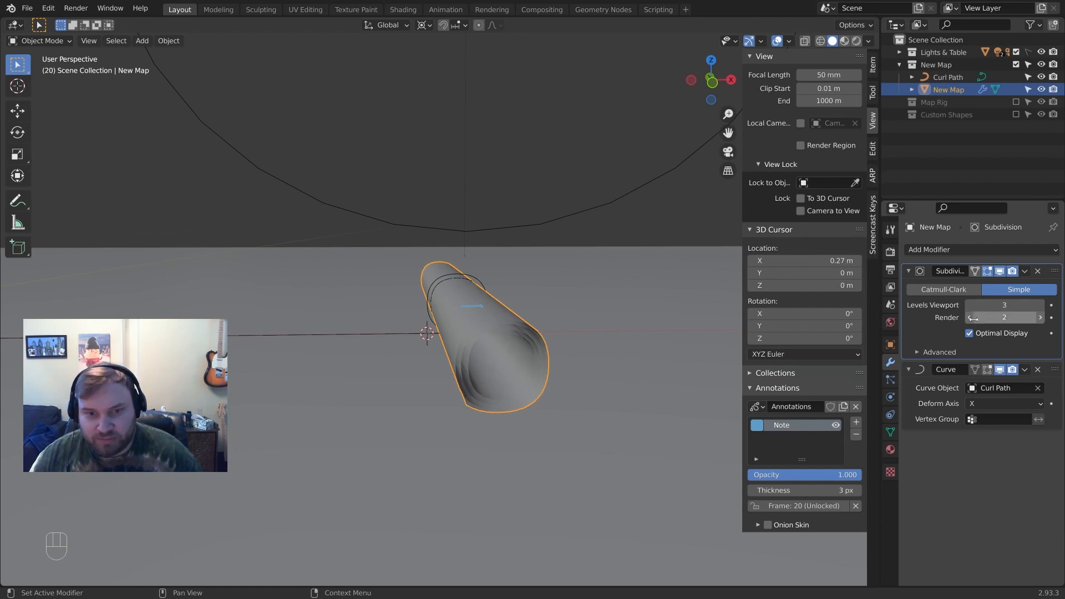
{"action": "middle_click_drag", "start_coordinate": [499, 338], "coordinate": [575, 299]}
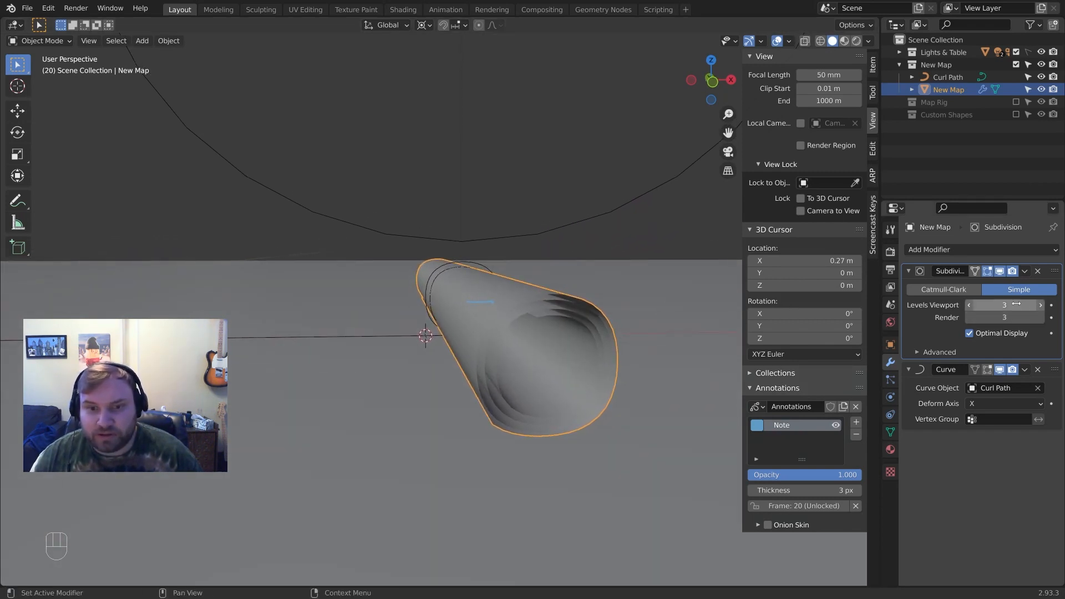
{"action": "left_click", "coordinate": [968, 306]}
{"action": "middle_click_drag", "start_coordinate": [488, 310], "coordinate": [589, 388]}
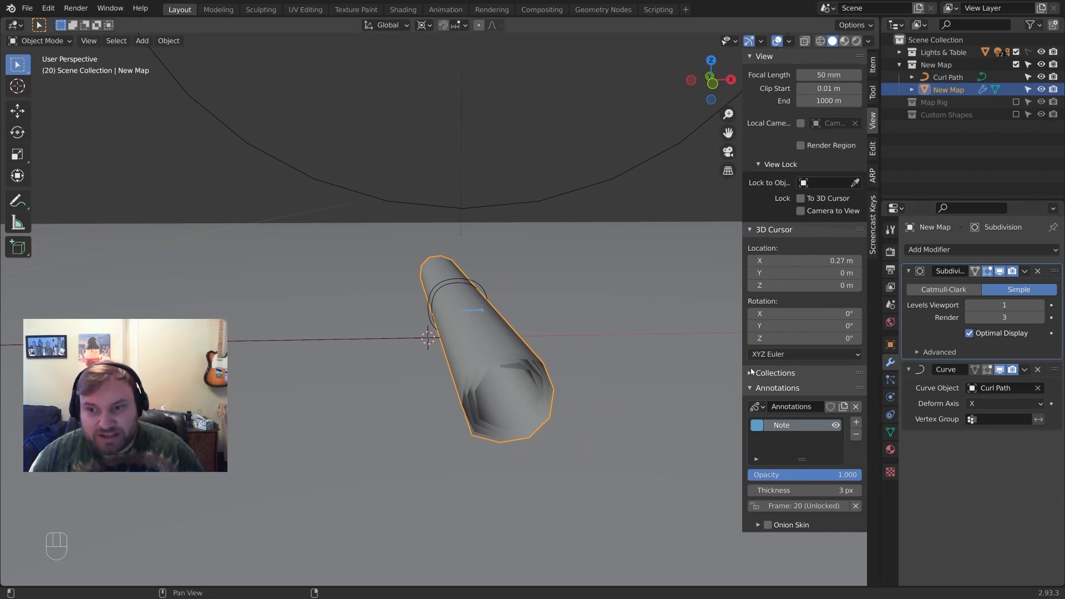
Switch to rendered shading and slide New Map back along negative X until it is almost completely unrolled on the table
{"action": "key", "text": "z"}
{"action": "key", "text": "g"}
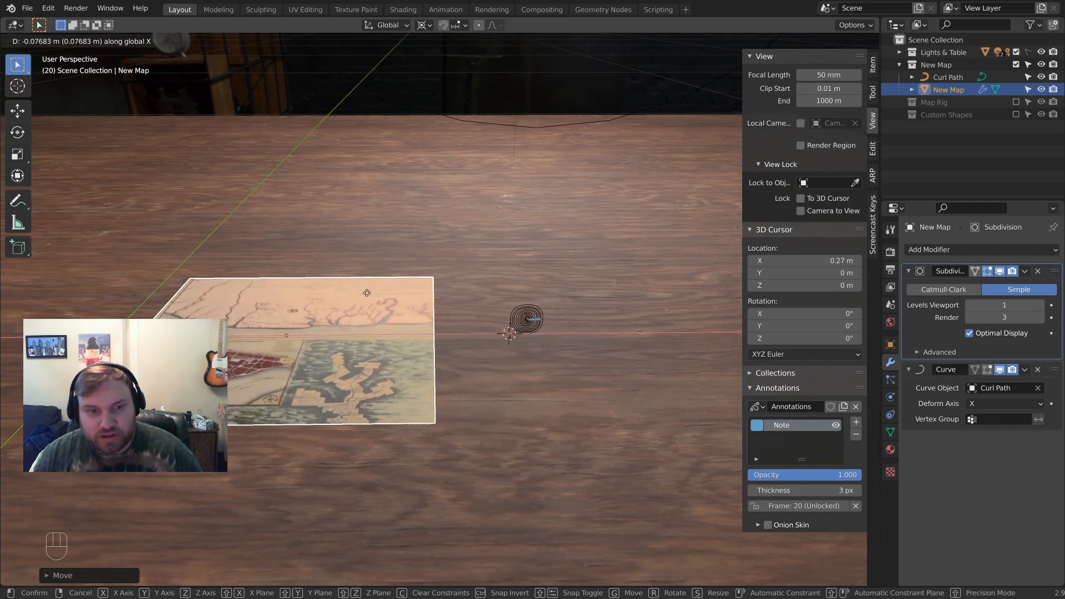
{"action": "right_click", "coordinate": [336, 305]}
{"action": "scroll", "coordinate": [392, 309], "scroll_direction": "down", "scroll_amount": 2}
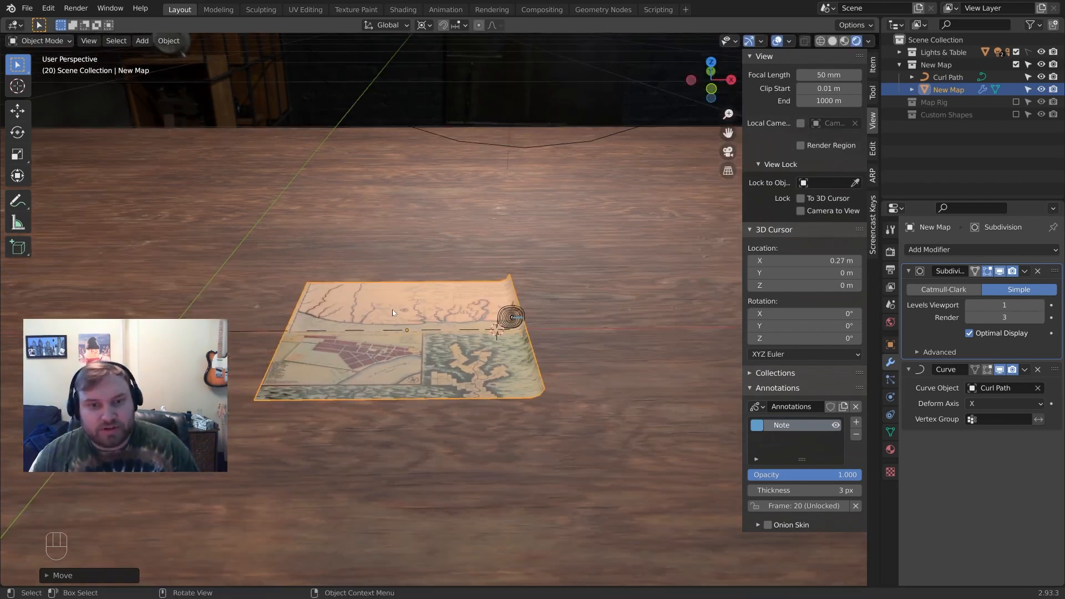
Clear New Map's location and dissolve the intermediate control point on the straight section of Curl Path
{"action": "key", "text": "alt+g"}
{"action": "middle_click_drag", "start_coordinate": [408, 312], "coordinate": [443, 312], "text": "shift"}
{"action": "left_click", "coordinate": [535, 318]}
{"action": "middle_click_drag", "start_coordinate": [525, 329], "coordinate": [479, 341]}
{"action": "key", "text": "Tab"}
{"action": "key", "text": "a"}
{"action": "left_click", "coordinate": [426, 327]}
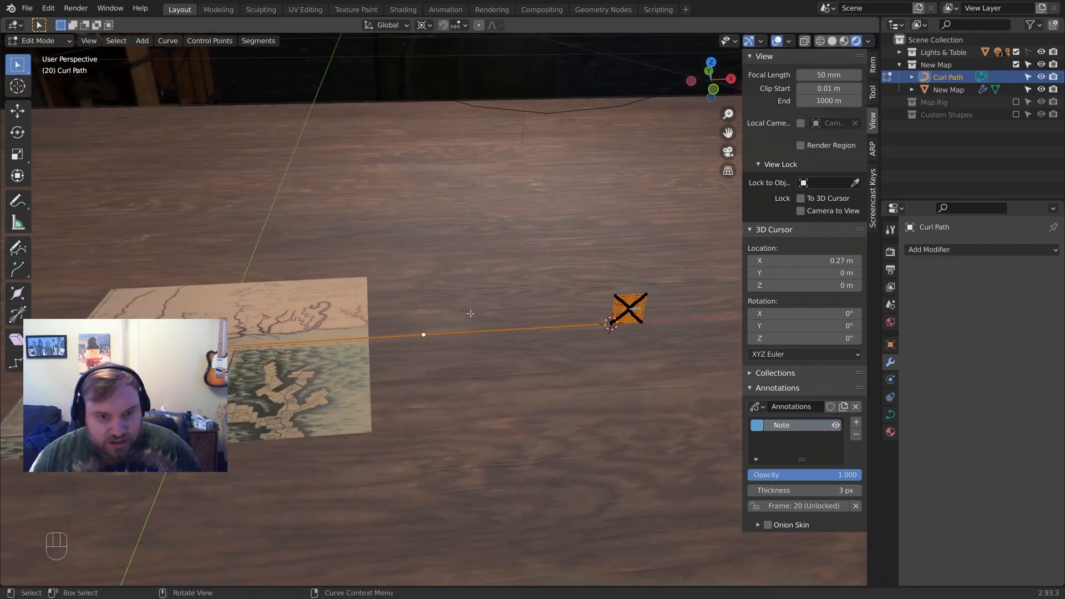
{"action": "key", "text": "ctrl+x"}
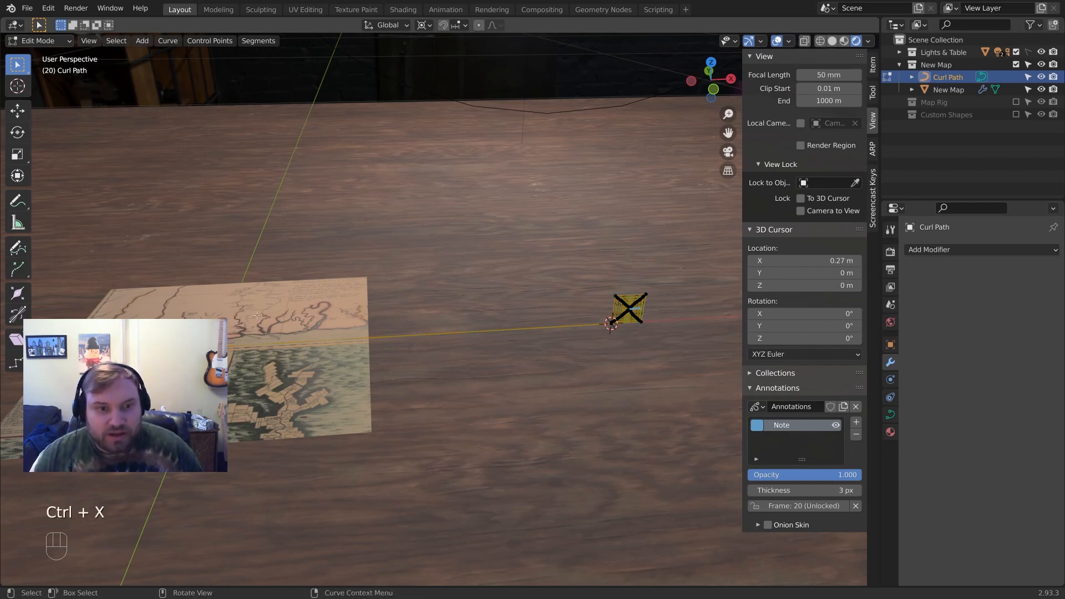
Snap the 3D cursor to the end control point of Curl Path's straight section
{"action": "left_click_drag", "start_coordinate": [554, 232], "coordinate": [682, 367]}
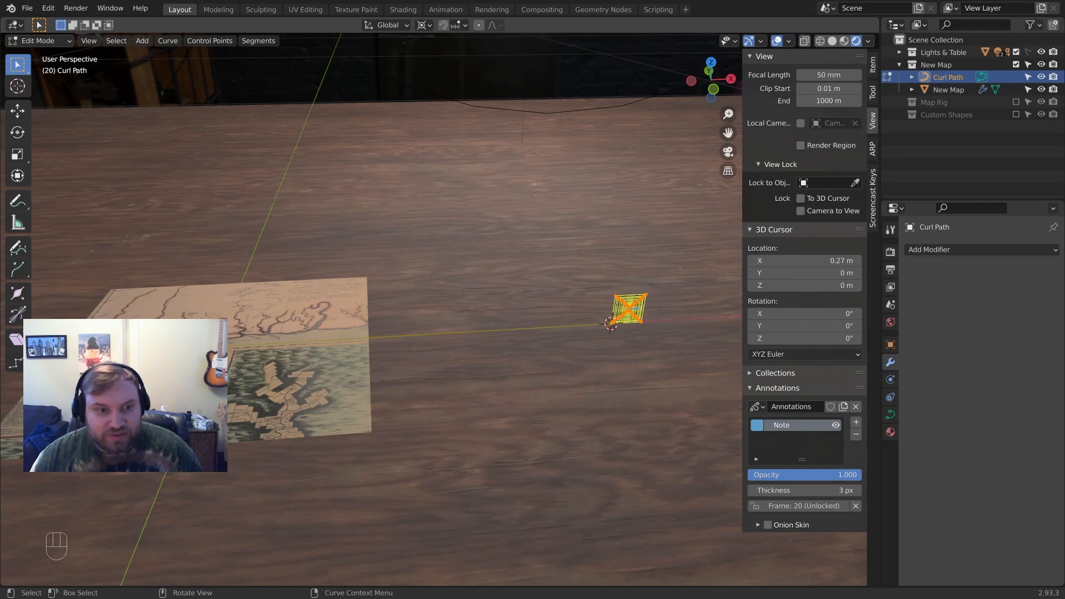
{"action": "middle_click_drag", "start_coordinate": [495, 293], "coordinate": [561, 290], "text": "shift"}
{"action": "left_click", "coordinate": [289, 345]}
{"action": "middle_click_drag", "start_coordinate": [475, 359], "coordinate": [465, 354]}
{"action": "middle_click_drag", "start_coordinate": [398, 331], "coordinate": [441, 334], "text": "shift"}
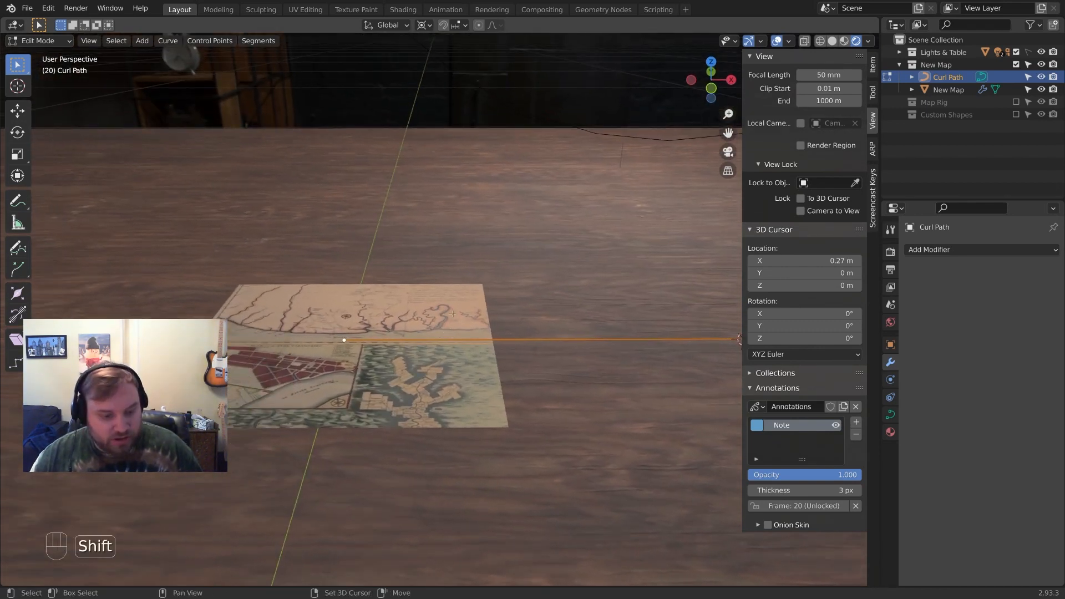
{"action": "key", "text": "shift+s"}
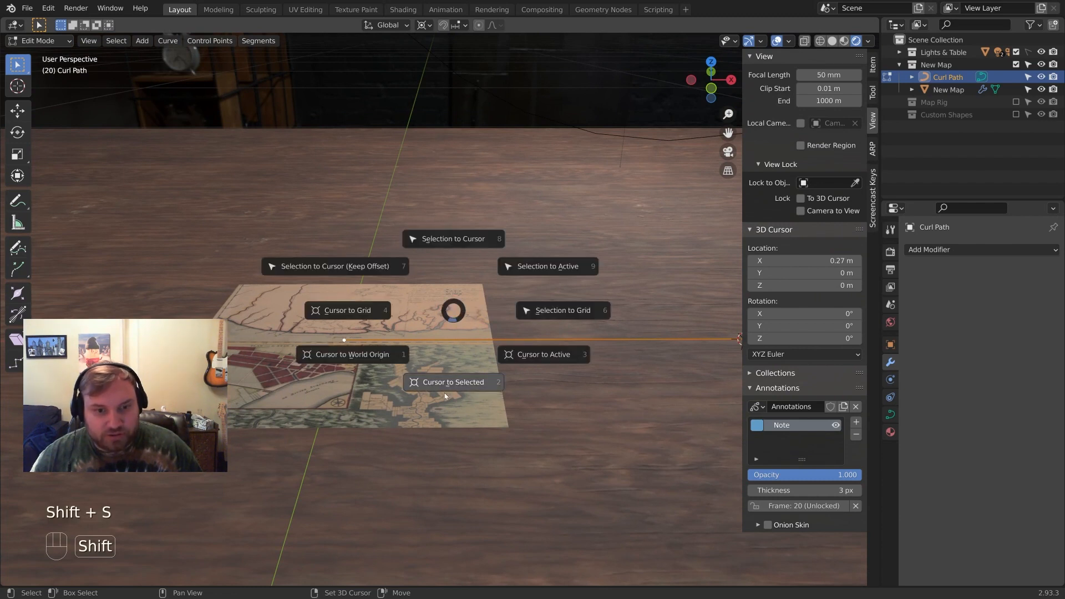
{"action": "left_click", "coordinate": [447, 387]}
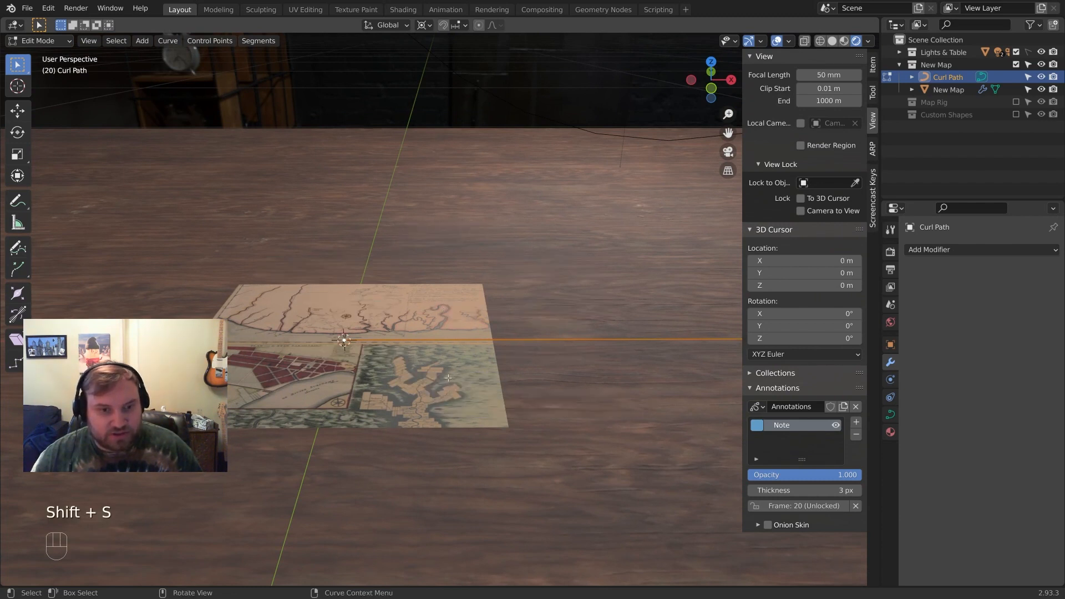
Duplicate the spiral's control points in place and mirror the copy along X about the 3D cursor
{"action": "scroll", "coordinate": [472, 372], "scroll_direction": "down", "scroll_amount": 2}
{"action": "middle_click_drag", "start_coordinate": [687, 335], "coordinate": [578, 323], "text": "shift"}
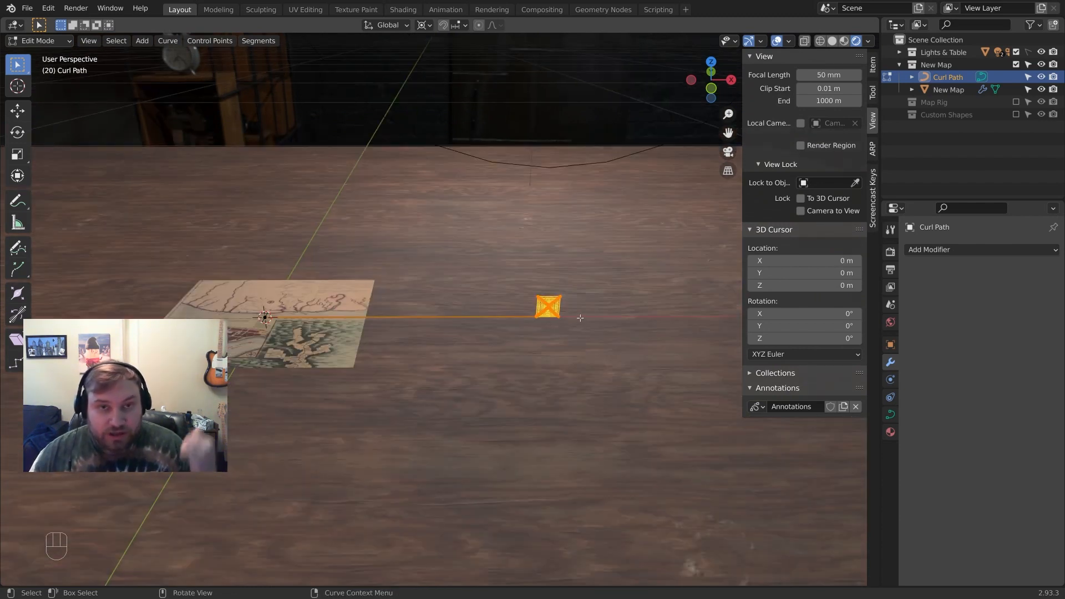
{"action": "key", "text": "shift+d"}
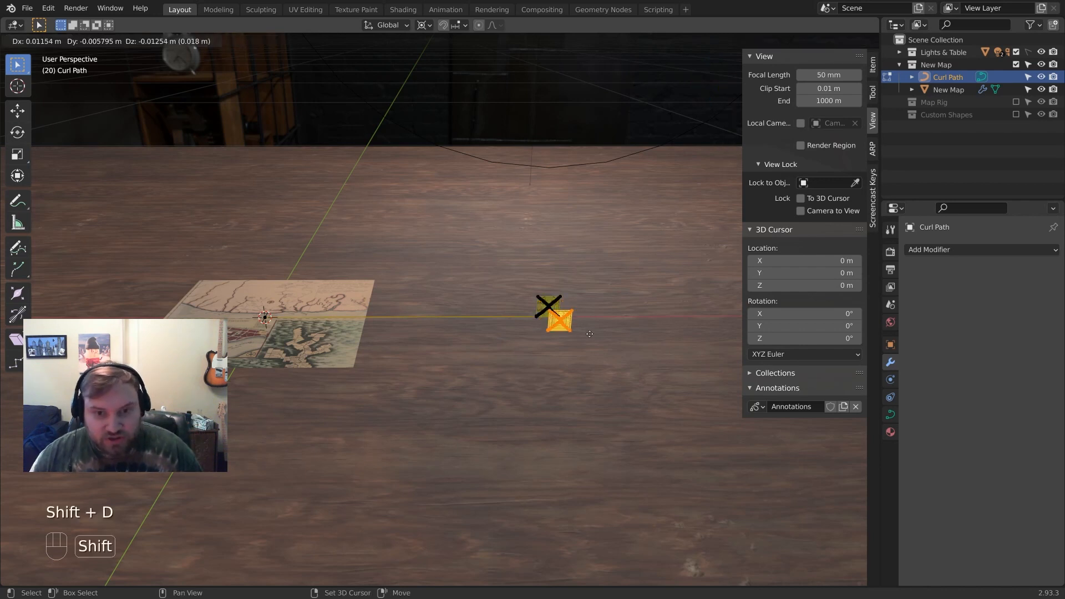
{"action": "right_click", "coordinate": [602, 321]}
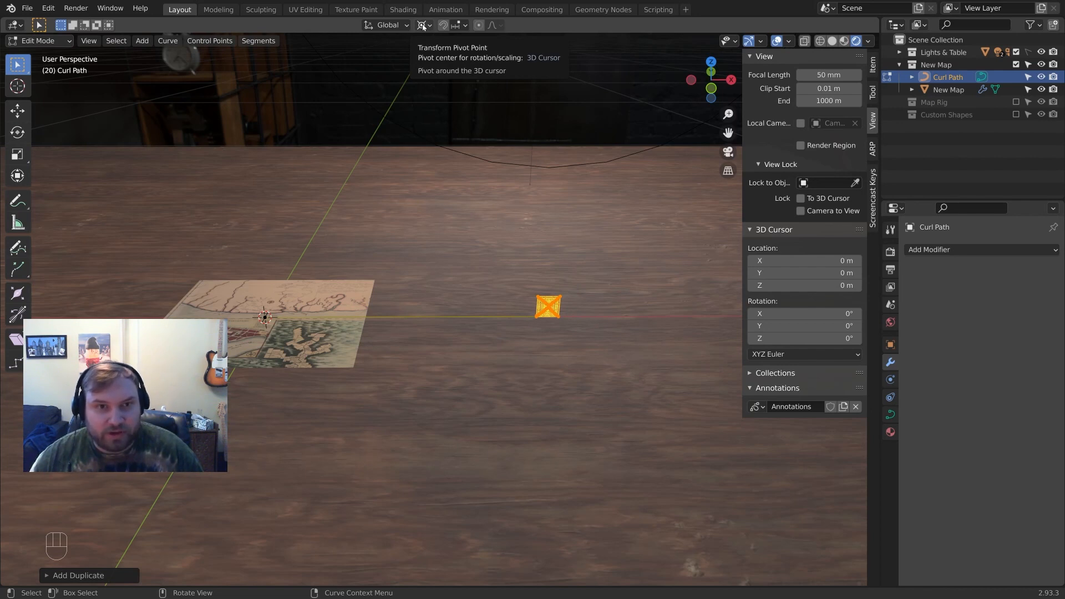
{"action": "key", "text": "g"}
{"action": "right_click", "coordinate": [620, 304]}
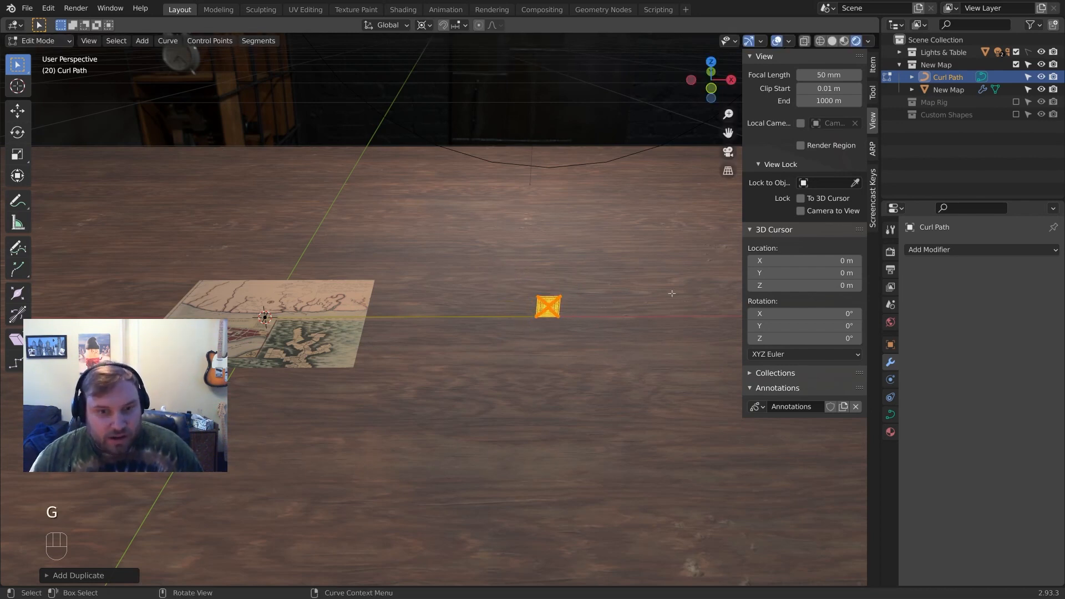
{"action": "key", "text": "s"}
{"action": "key", "text": "x"}
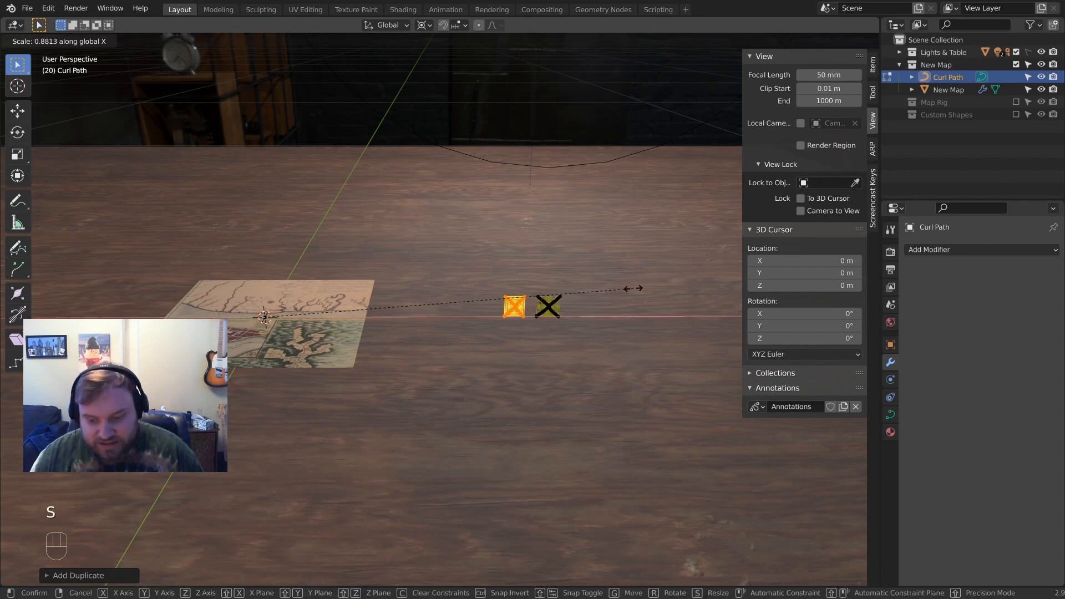
{"action": "key", "text": "Return"}
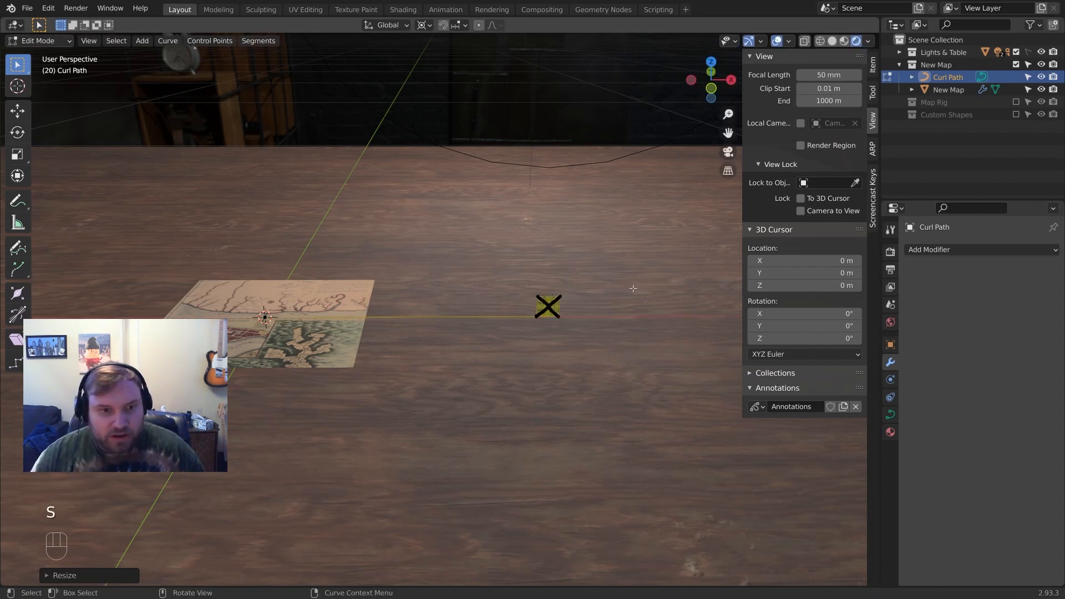
Join the mirrored spiral's outer end point to the straight section's end point with a new segment
{"action": "scroll", "coordinate": [456, 278], "scroll_direction": "down", "scroll_amount": 2}
{"action": "middle_click_drag", "start_coordinate": [456, 278], "coordinate": [585, 284], "text": "shift"}
{"action": "scroll", "coordinate": [321, 325], "scroll_direction": "up", "scroll_amount": 2}
{"action": "middle_click_drag", "start_coordinate": [277, 322], "coordinate": [341, 303], "text": "shift"}
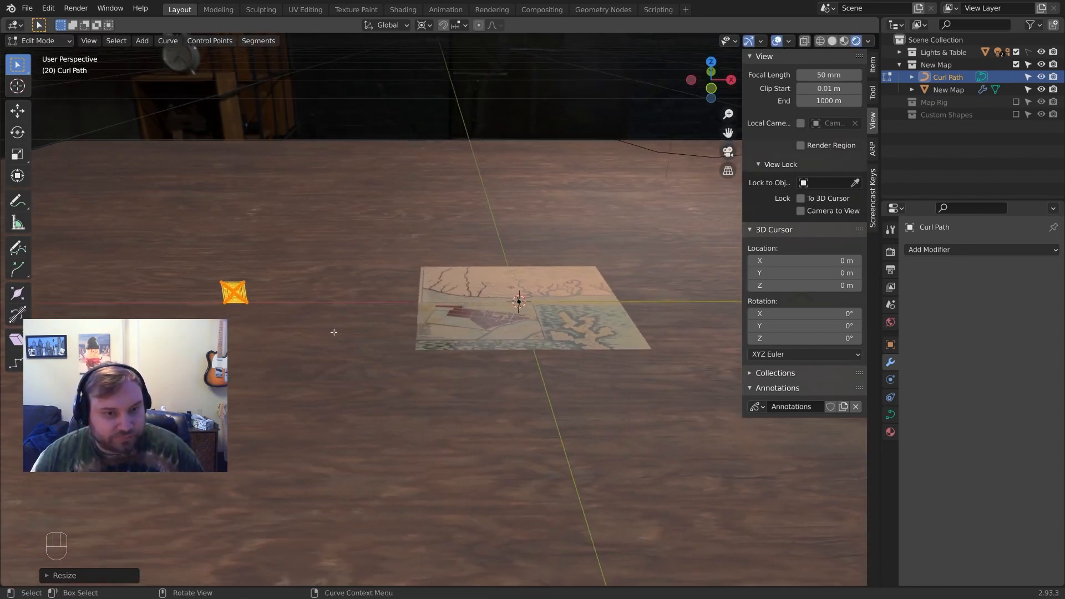
{"action": "scroll", "coordinate": [310, 327], "scroll_direction": "up", "scroll_amount": 1}
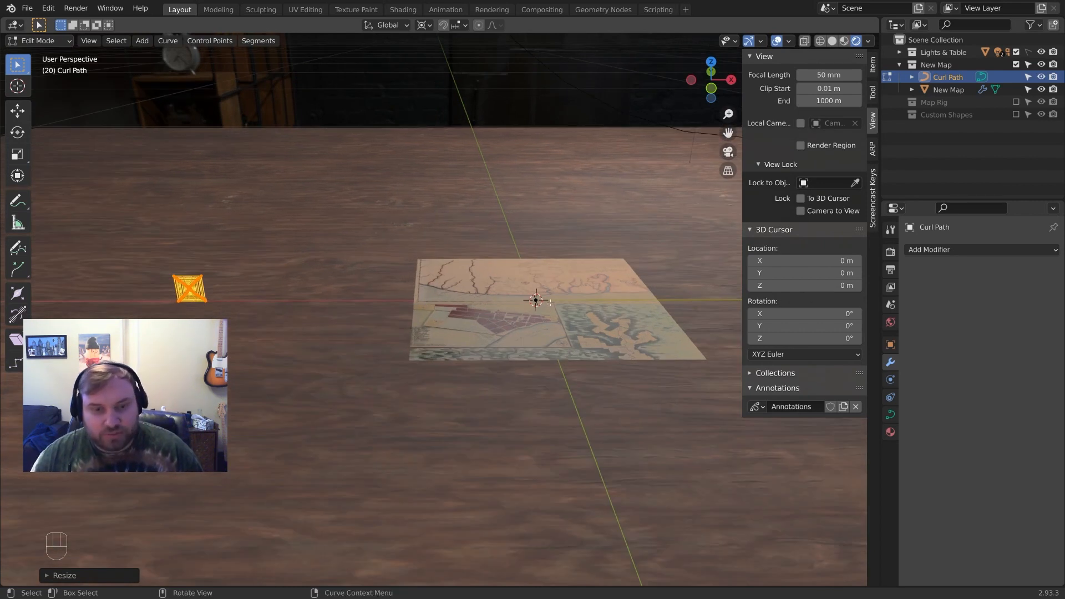
{"action": "scroll", "coordinate": [534, 328], "scroll_direction": "down", "scroll_amount": 2}
{"action": "scroll", "coordinate": [349, 321], "scroll_direction": "up", "scroll_amount": 2}
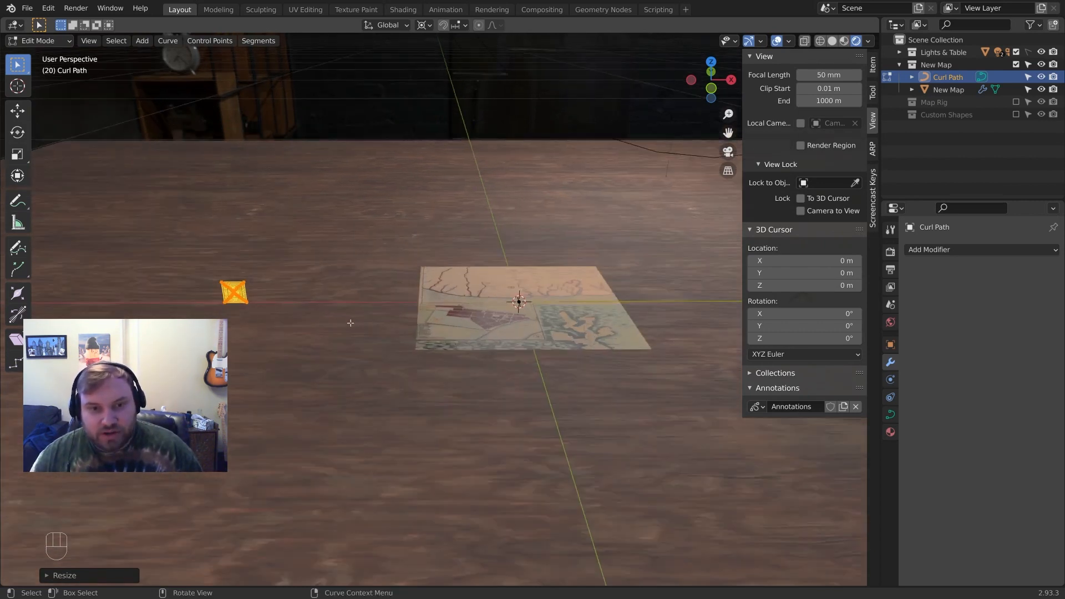
{"action": "middle_click_drag", "start_coordinate": [320, 311], "coordinate": [491, 321], "text": "shift"}
{"action": "scroll", "coordinate": [408, 328], "scroll_direction": "up", "scroll_amount": 2}
{"action": "left_click", "coordinate": [369, 314]}
{"action": "middle_click_drag", "start_coordinate": [377, 321], "coordinate": [264, 349], "text": "shift"}
{"action": "scroll", "coordinate": [383, 318], "scroll_direction": "up", "scroll_amount": 6}
{"action": "scroll", "coordinate": [405, 280], "scroll_direction": "down", "scroll_amount": 2}
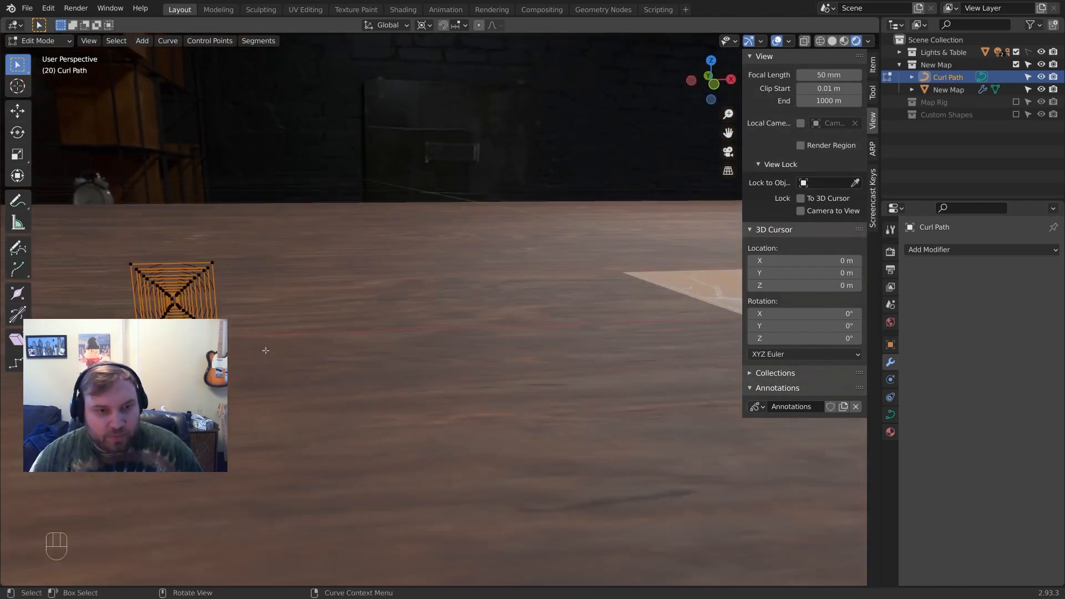
{"action": "scroll", "coordinate": [264, 349], "scroll_direction": "down", "scroll_amount": 3}
{"action": "middle_click_drag", "start_coordinate": [522, 356], "coordinate": [548, 363]}
{"action": "middle_click_drag", "start_coordinate": [548, 363], "coordinate": [435, 369], "text": "shift"}
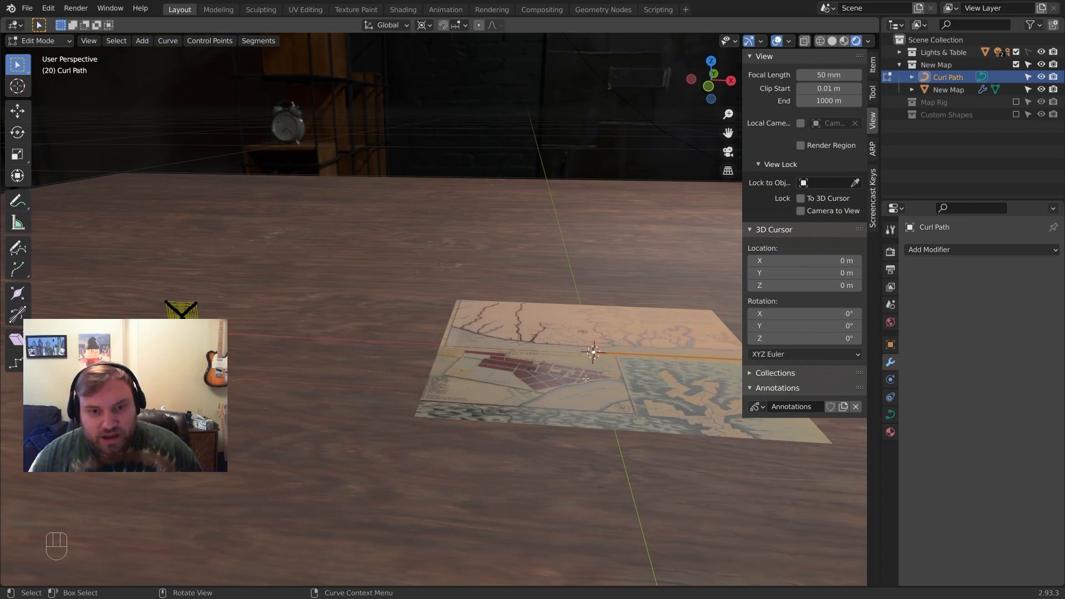
{"action": "key", "text": "f"}
Examine how New Map deforms along the joined double-spiral Curl Path, including around the mirrored spiral
{"action": "scroll", "coordinate": [488, 358], "scroll_direction": "down", "scroll_amount": 2}
{"action": "middle_click_drag", "start_coordinate": [287, 328], "coordinate": [356, 283]}
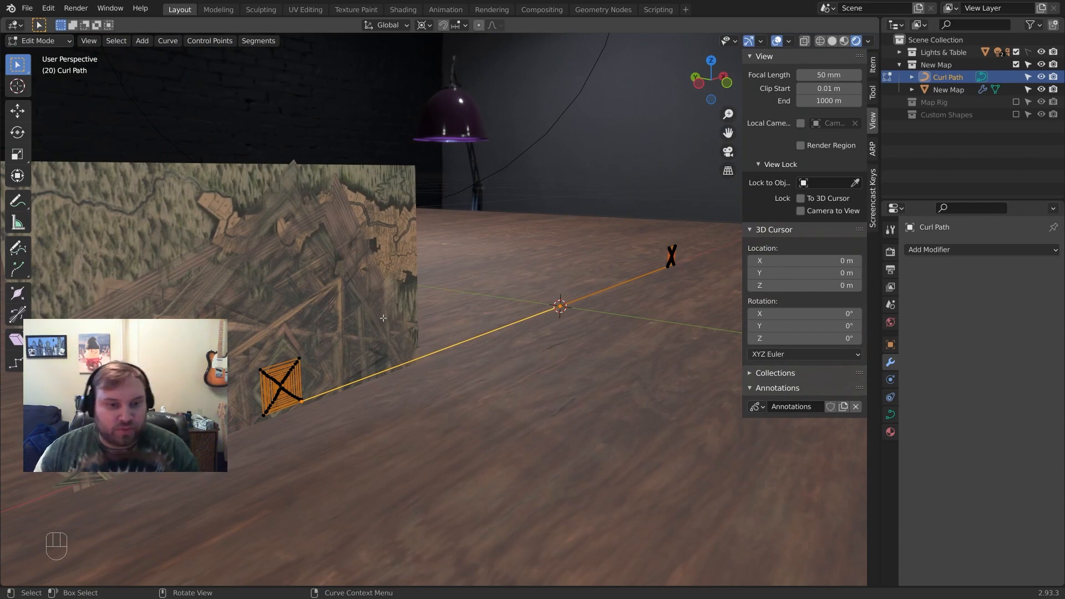
{"action": "scroll", "coordinate": [383, 318], "scroll_direction": "down", "scroll_amount": 2}
{"action": "middle_click_drag", "start_coordinate": [382, 318], "coordinate": [490, 344]}
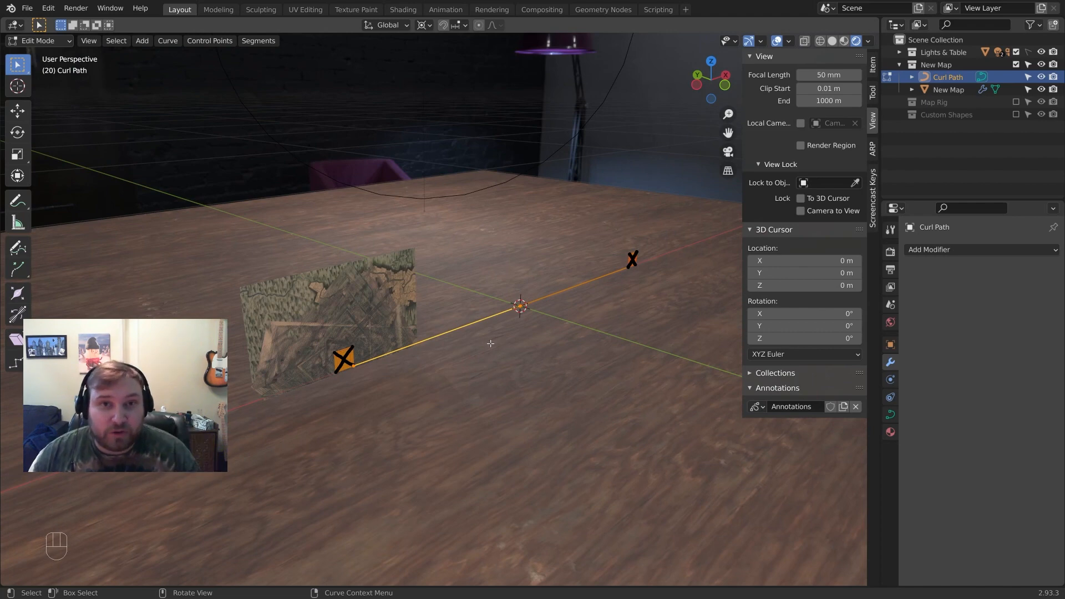
{"action": "scroll", "coordinate": [399, 350], "scroll_direction": "up", "scroll_amount": 2}
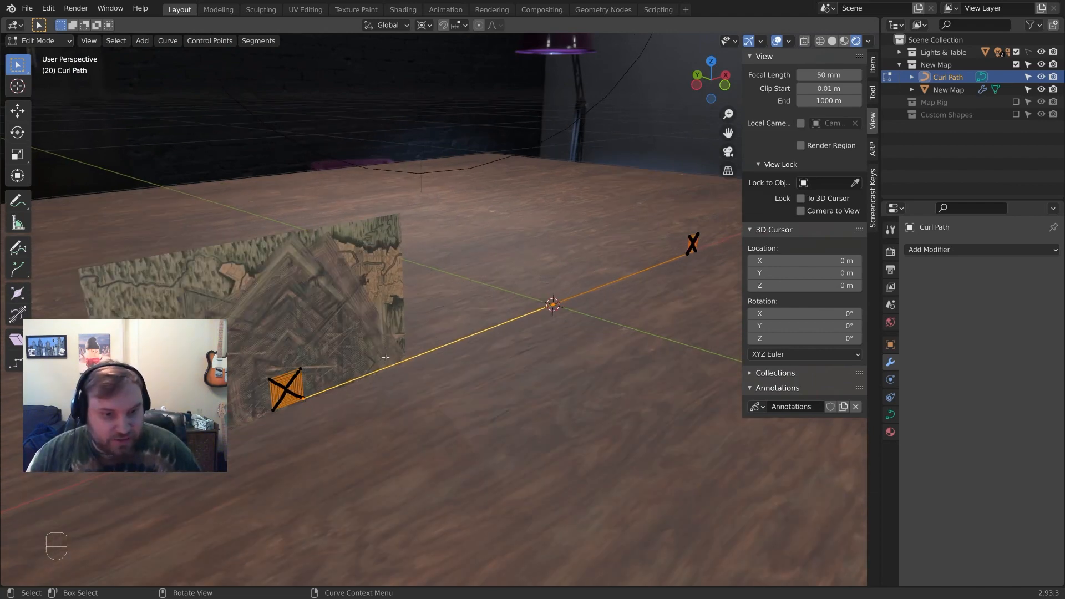
{"action": "scroll", "coordinate": [385, 357], "scroll_direction": "up", "scroll_amount": 5}
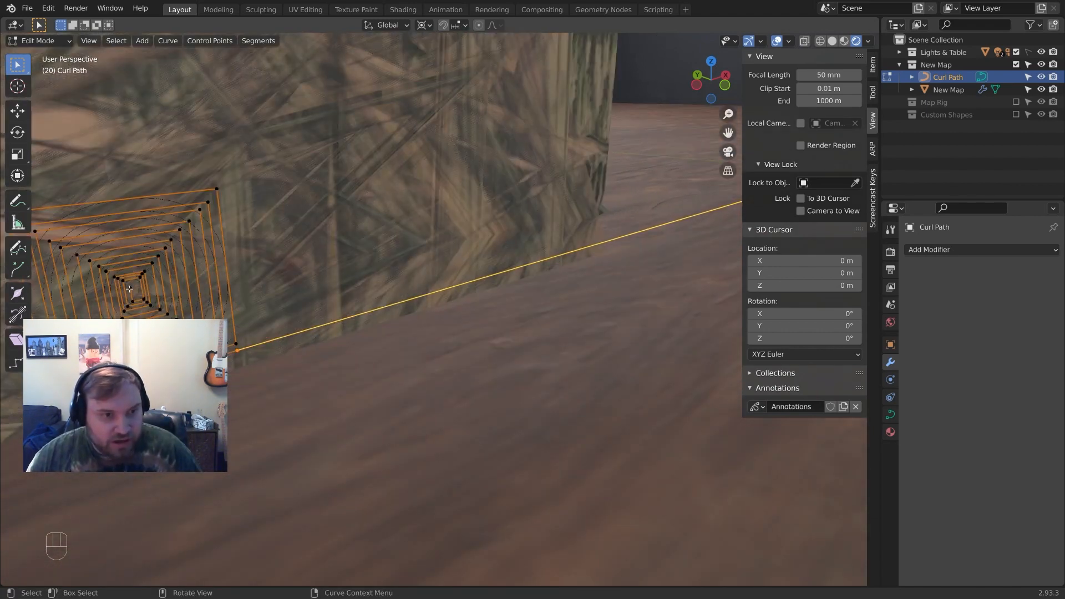
{"action": "scroll", "coordinate": [409, 304], "scroll_direction": "down", "scroll_amount": 6}
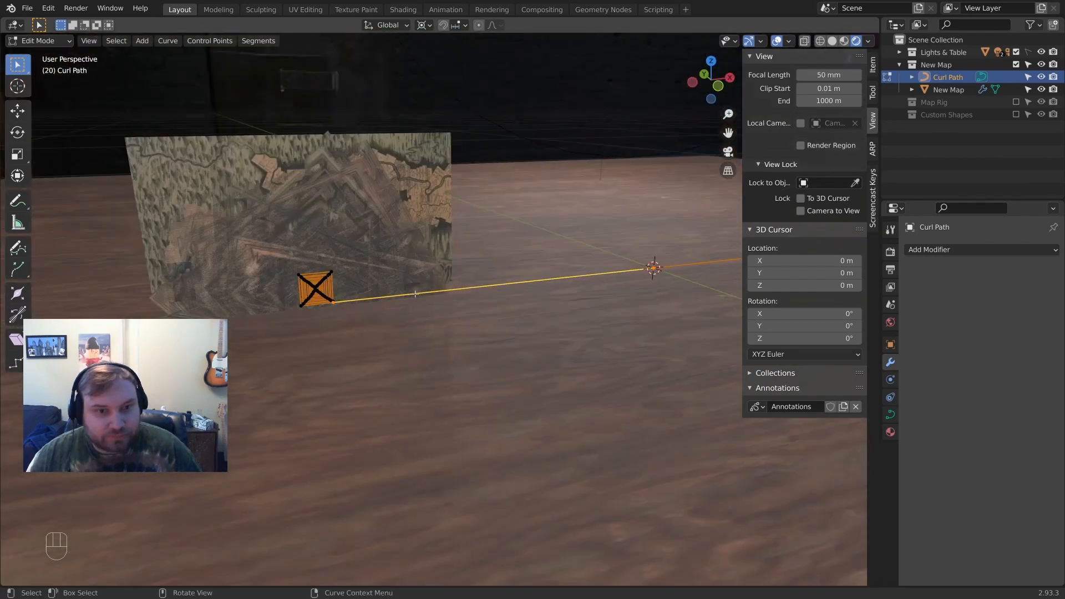
Select all control points of the mirrored spiral and move them about 0.02 m along positive X
{"action": "scroll", "coordinate": [409, 304], "scroll_direction": "up", "scroll_amount": 5}
{"action": "left_click_drag", "start_coordinate": [202, 217], "coordinate": [359, 387]}
{"action": "middle_click_drag", "start_coordinate": [441, 336], "coordinate": [370, 304]}
{"action": "scroll", "coordinate": [370, 304], "scroll_direction": "down", "scroll_amount": 5}
{"action": "scroll", "coordinate": [370, 304], "scroll_direction": "down", "scroll_amount": 1}
{"action": "key", "text": "g"}
{"action": "key", "text": "x"}
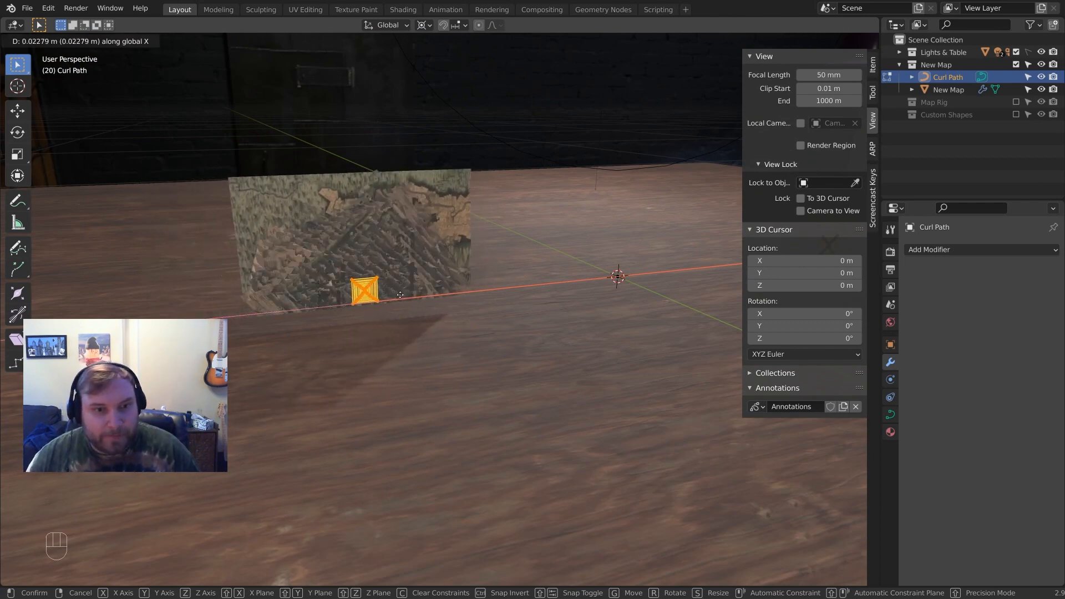
{"action": "left_click", "coordinate": [370, 309]}
{"action": "middle_click_drag", "start_coordinate": [365, 312], "coordinate": [491, 317], "text": "shift"}
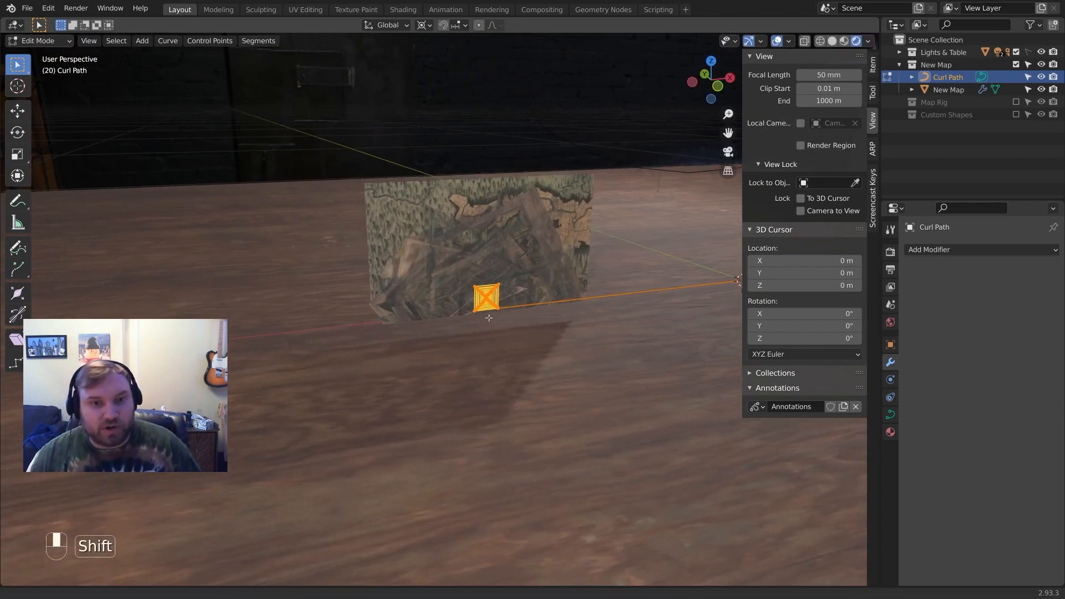
Extrude the mirrored spiral's innermost control point about 0.05 m along negative X
{"action": "scroll", "coordinate": [537, 350], "scroll_direction": "up", "scroll_amount": 3}
{"action": "middle_click_drag", "start_coordinate": [537, 350], "coordinate": [523, 345]}
{"action": "scroll", "coordinate": [523, 344], "scroll_direction": "up", "scroll_amount": 5}
{"action": "middle_click_drag", "start_coordinate": [530, 263], "coordinate": [461, 311], "text": "shift"}
{"action": "scroll", "coordinate": [461, 311], "scroll_direction": "up", "scroll_amount": 3}
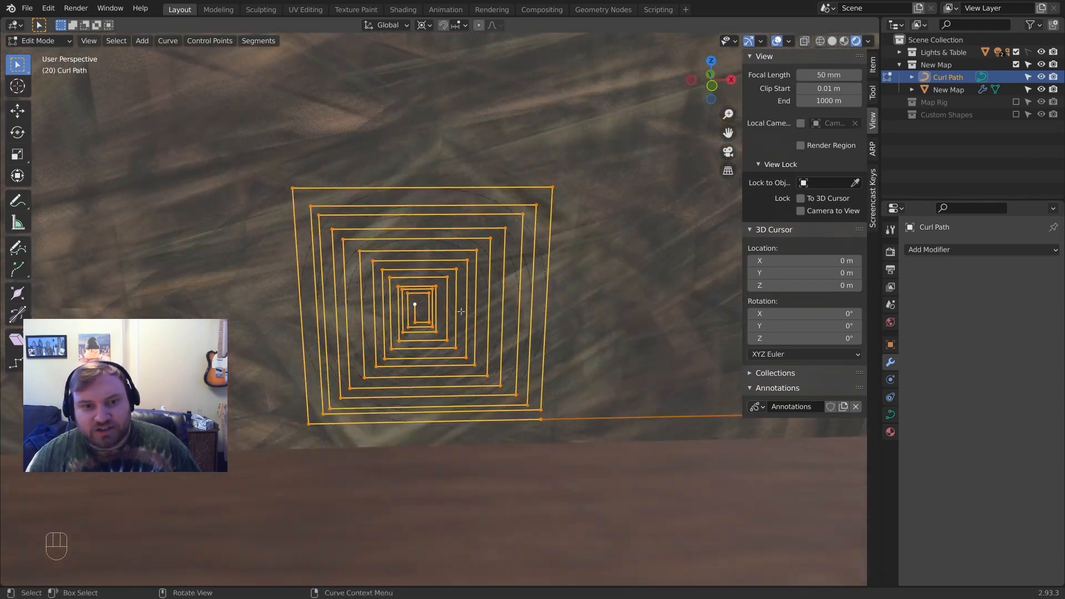
{"action": "left_click", "coordinate": [413, 304]}
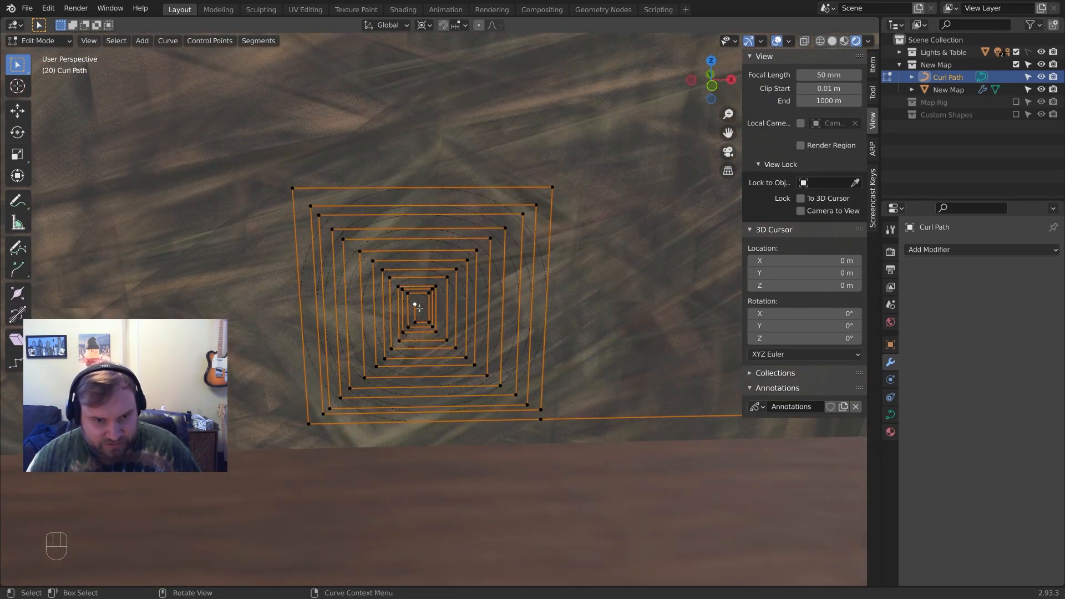
{"action": "scroll", "coordinate": [484, 325], "scroll_direction": "down", "scroll_amount": 5}
{"action": "key", "text": "e"}
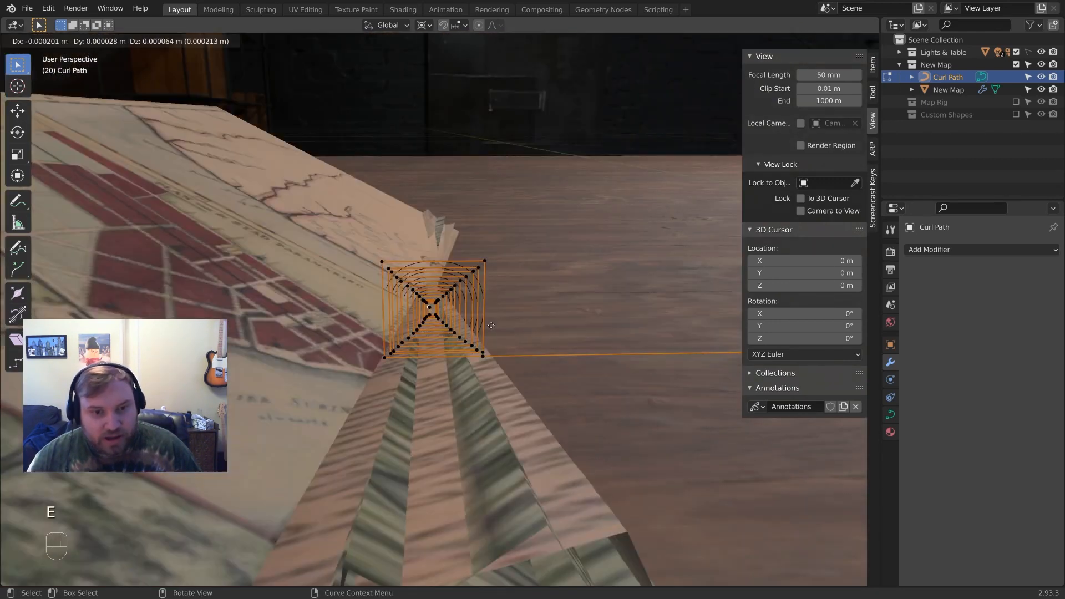
{"action": "key", "text": "x"}
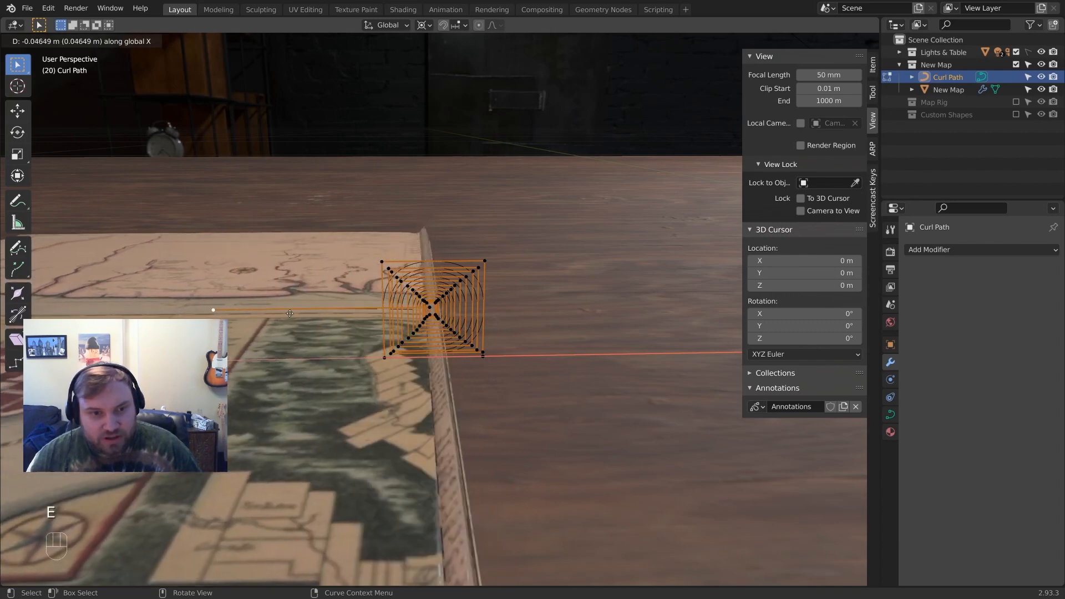
{"action": "left_click", "coordinate": [252, 326]}
Extrude further control points along negative X and slide the extruded points about 0.04 m outward along that axis
{"action": "scroll", "coordinate": [261, 326], "scroll_direction": "down", "scroll_amount": 5}
{"action": "mouse_move", "coordinate": [405, 313]}
{"action": "middle_mouse_down", "text": "shift"}
{"action": "mouse_move", "coordinate": [439, 306]}
{"action": "mouse_move", "coordinate": [393, 317]}
{"action": "middle_mouse_up", "text": "shift"}
{"action": "key", "text": "e"}
{"action": "key", "text": "x"}
{"action": "left_click", "coordinate": [413, 309]}
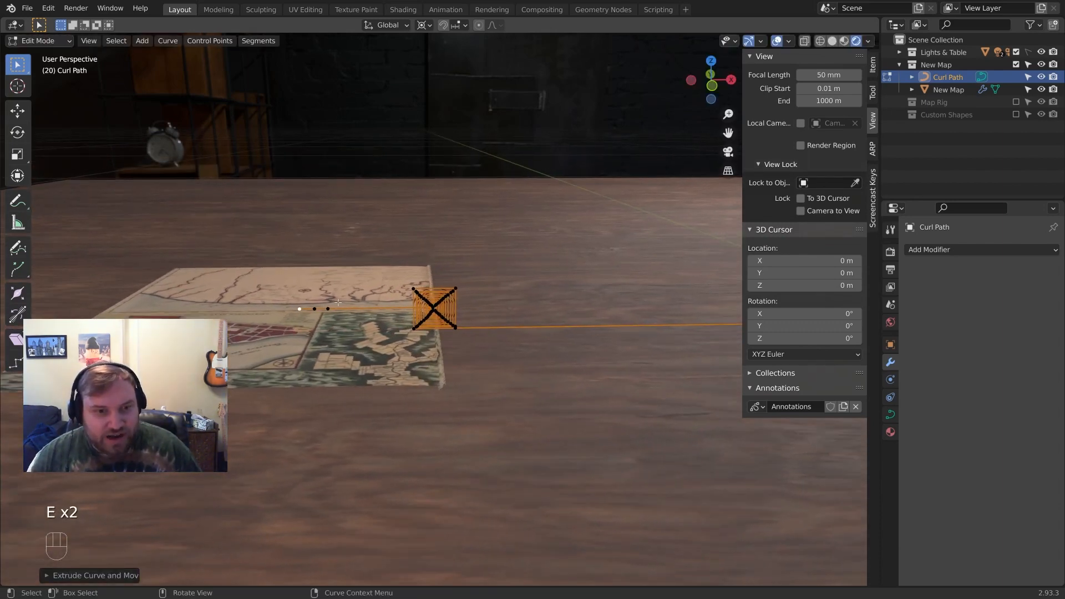
{"action": "key", "text": "g"}
{"action": "key", "text": "x"}
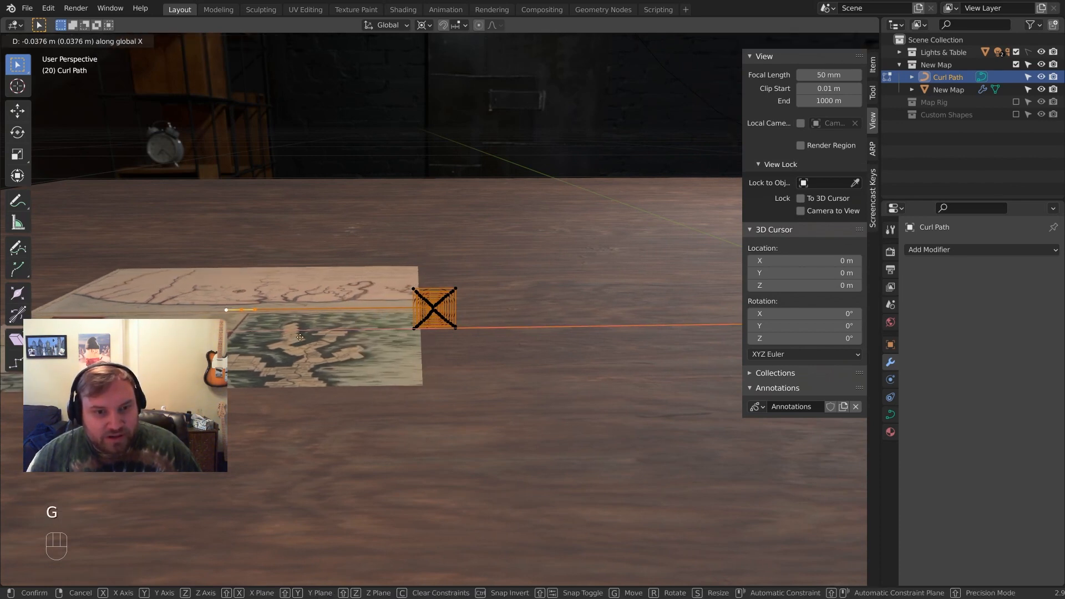
{"action": "left_click", "coordinate": [295, 333]}
Slide the mirrored spiral's control points along X to test its position relative to the map
{"action": "scroll", "coordinate": [444, 325], "scroll_direction": "down", "scroll_amount": 3}
{"action": "middle_click_drag", "start_coordinate": [495, 319], "coordinate": [398, 327], "text": "shift"}
{"action": "key", "text": "g"}
{"action": "key", "text": "x"}
{"action": "left_click", "coordinate": [452, 332]}
{"action": "key", "text": "g"}
{"action": "key", "text": "x"}
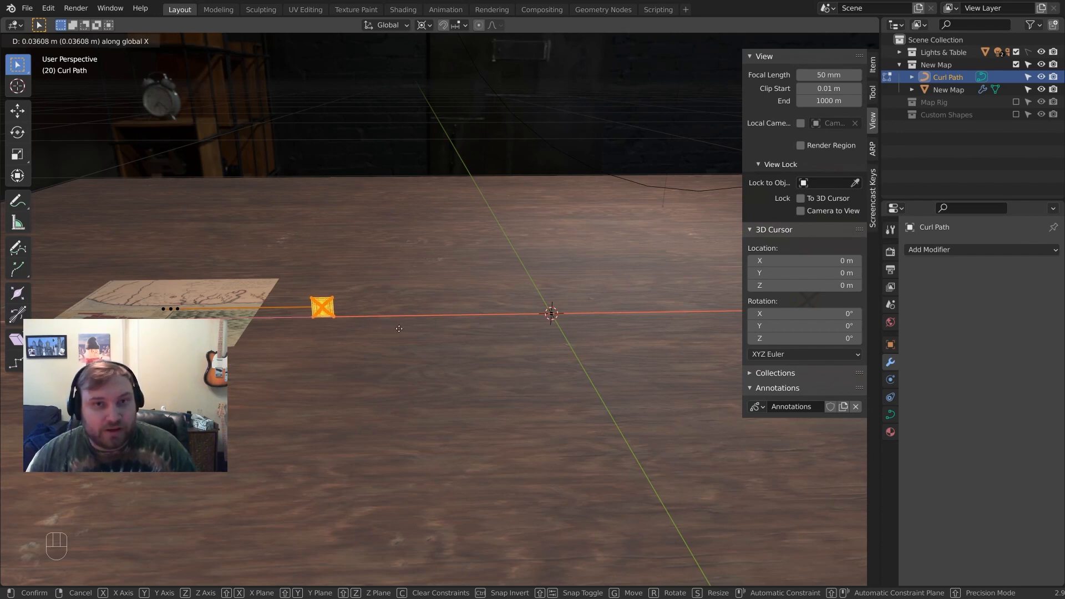
{"action": "right_click", "coordinate": [420, 328]}
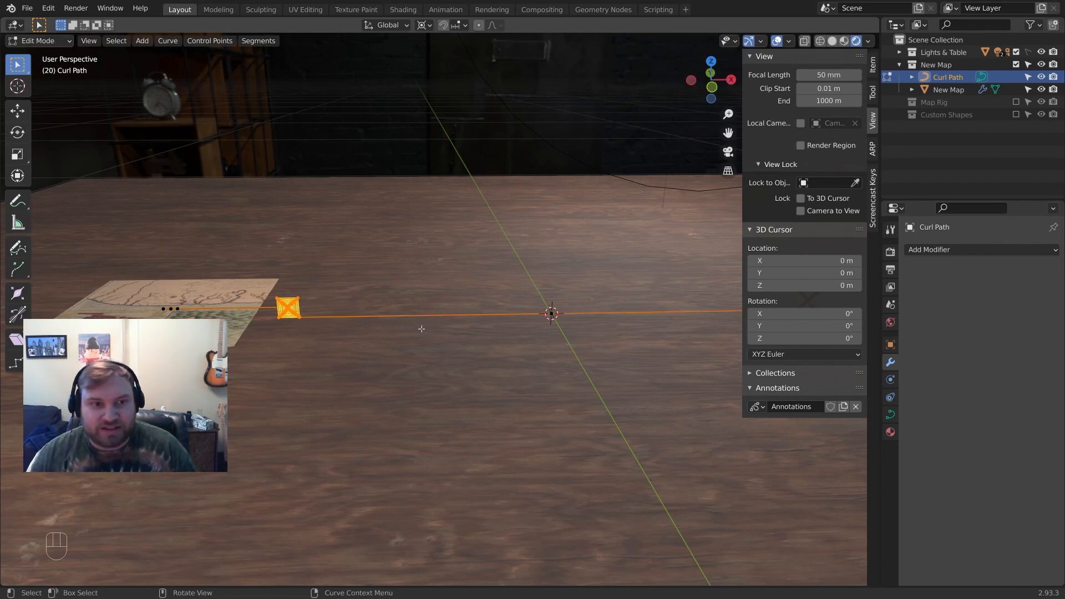
Return to Object Mode and select New Map
{"action": "mouse_move", "coordinate": [404, 317]}
{"action": "middle_mouse_down"}
{"action": "mouse_move", "coordinate": [418, 328]}
{"action": "mouse_move", "coordinate": [404, 322]}
{"action": "middle_mouse_up"}
{"action": "key", "text": "ctrl+Tab"}
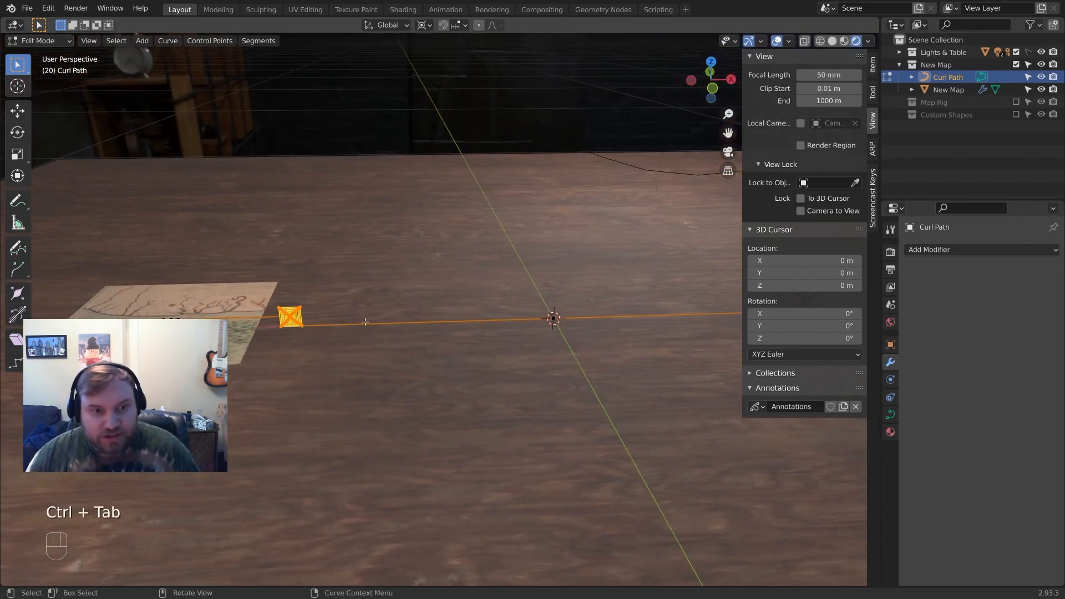
{"action": "key", "text": "ctrl+Tab"}
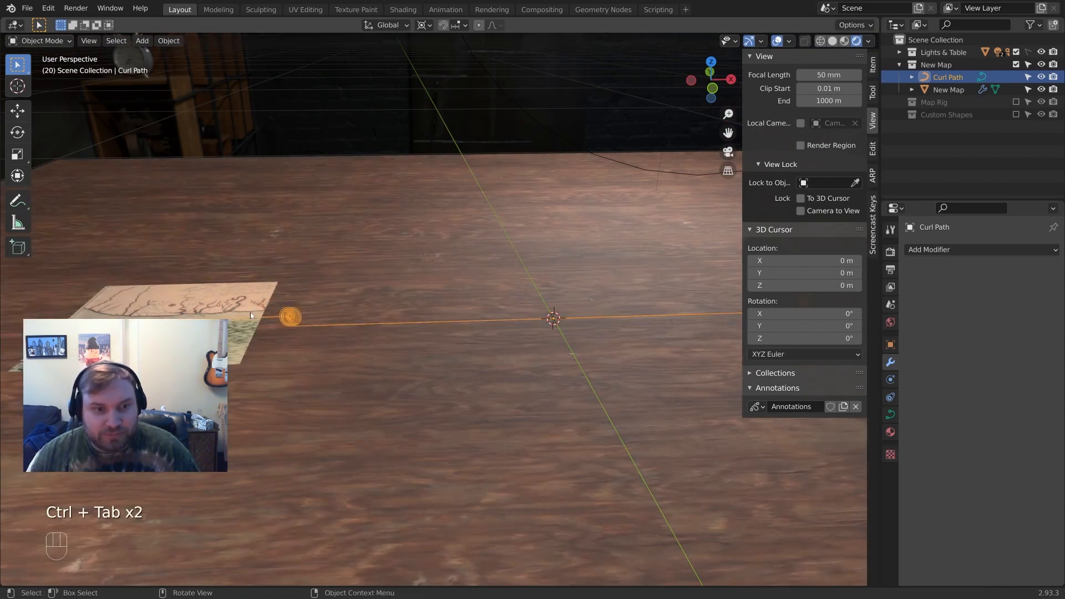
{"action": "left_click", "coordinate": [268, 303]}
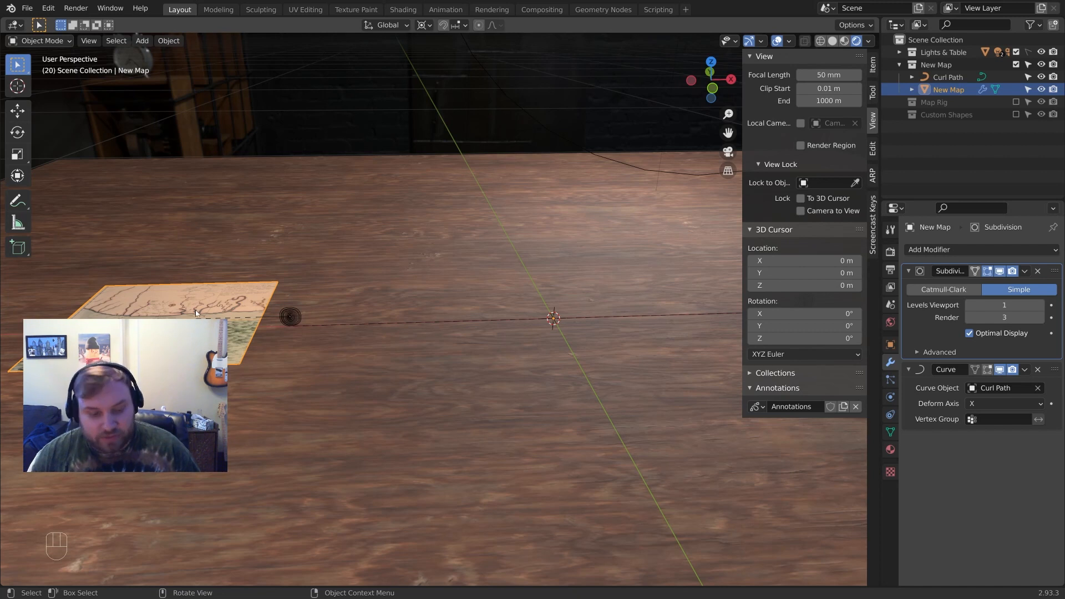
Slide New Map along X through the spirals to test the rolling, leaving it flat at the centre between them
{"action": "key", "text": "g"}
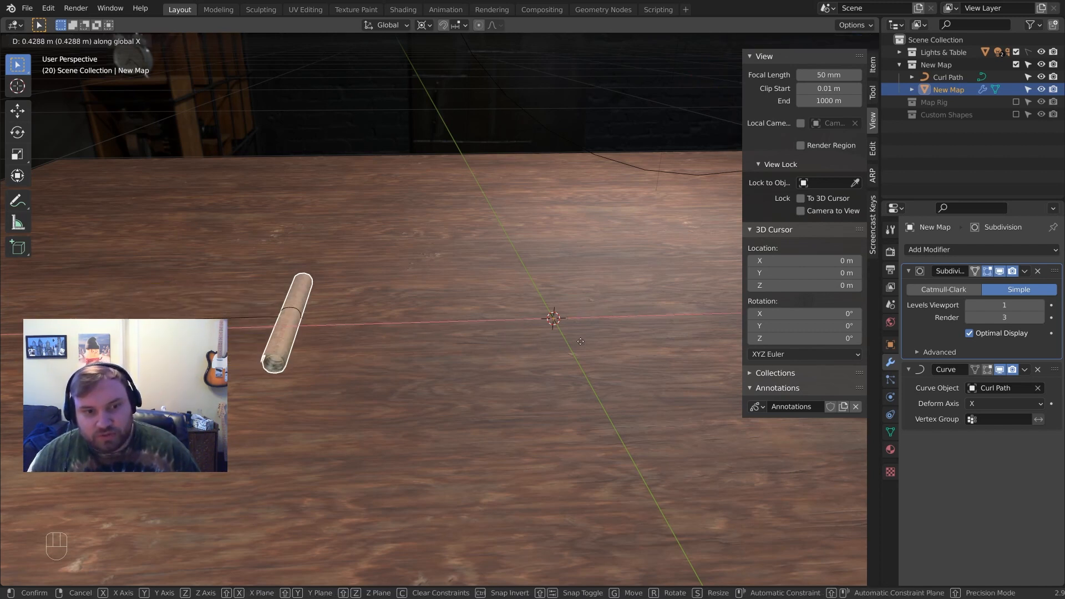
{"action": "left_click", "coordinate": [474, 349]}
{"action": "middle_click_drag", "start_coordinate": [473, 348], "coordinate": [481, 340], "text": "shift"}
{"action": "key", "text": "g"}
{"action": "key", "text": "x"}
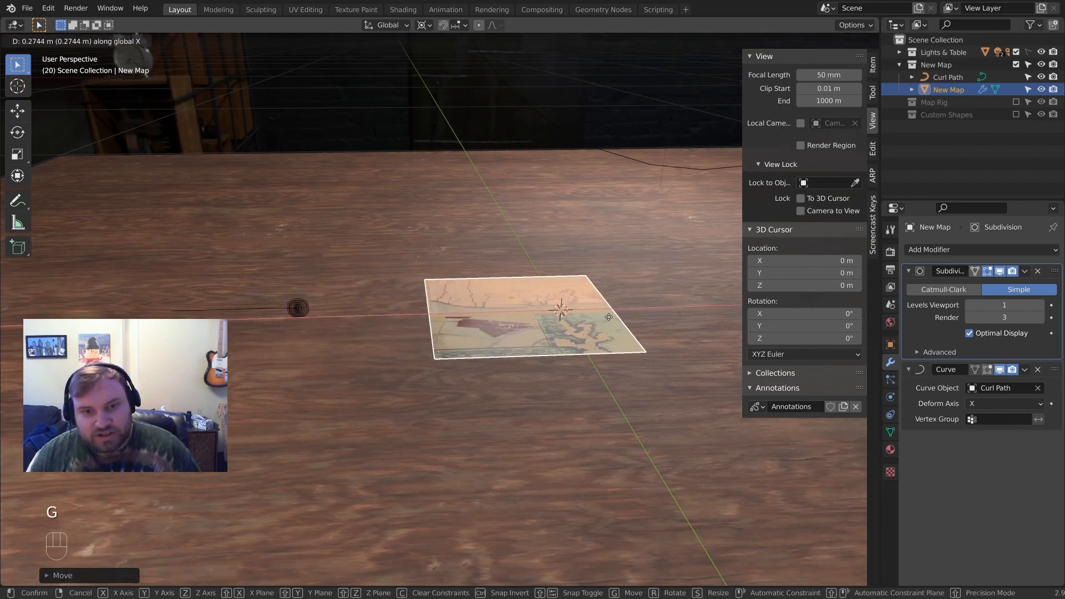
{"action": "left_click", "coordinate": [636, 316]}
{"action": "middle_click_drag", "start_coordinate": [637, 316], "coordinate": [388, 324]}
{"action": "key", "text": "g"}
{"action": "middle_click", "coordinate": [645, 326]}
{"action": "left_click", "coordinate": [645, 326]}
In Curl Path's Edit Mode, slide the negative-X spiral closer to the map and test the positive-X spiral along X over its edge
{"action": "left_click", "coordinate": [379, 315]}
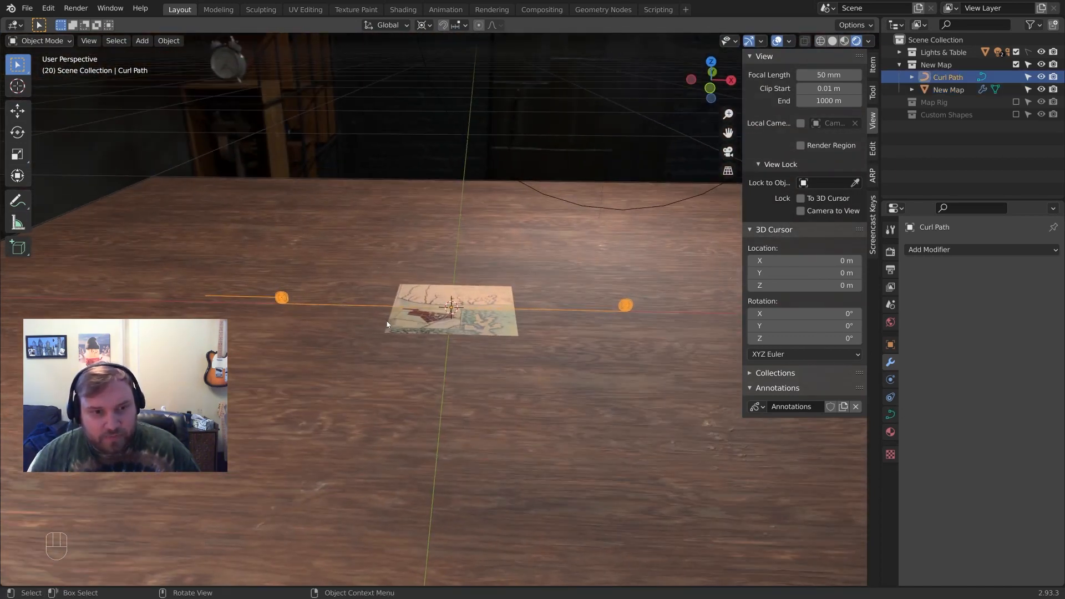
{"action": "key", "text": "Tab"}
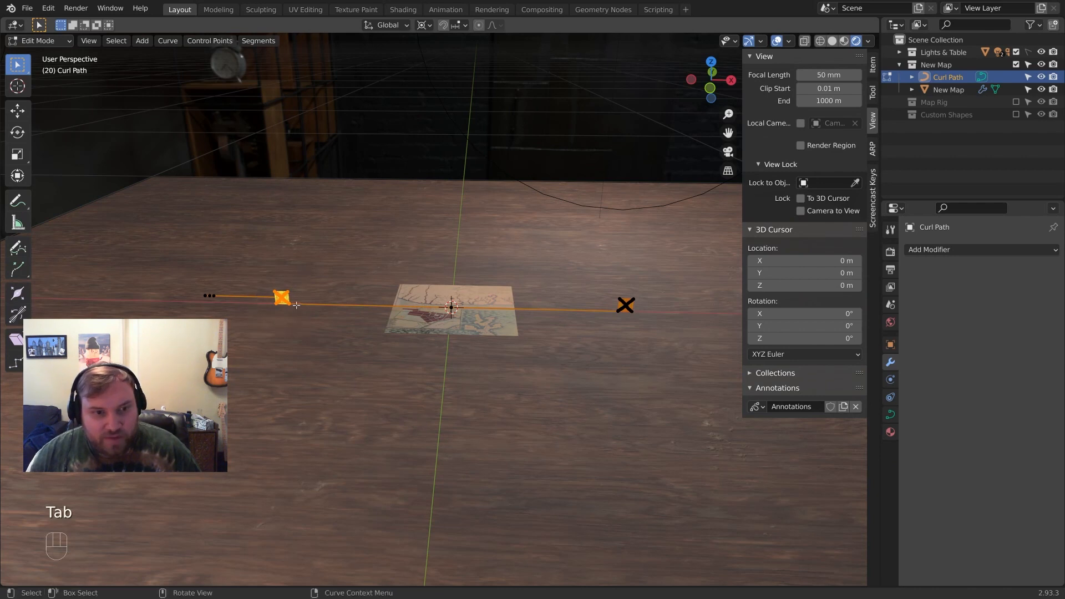
{"action": "key", "text": "g"}
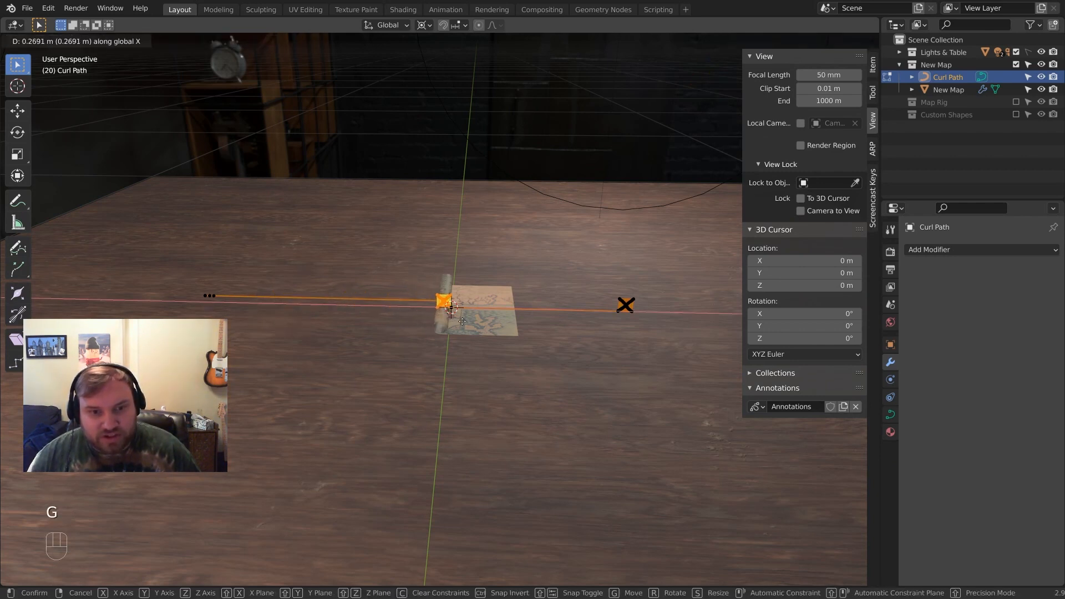
{"action": "left_click", "coordinate": [362, 322]}
{"action": "left_click_drag", "start_coordinate": [586, 274], "coordinate": [653, 336]}
{"action": "key", "text": "g"}
{"action": "key", "text": "x"}
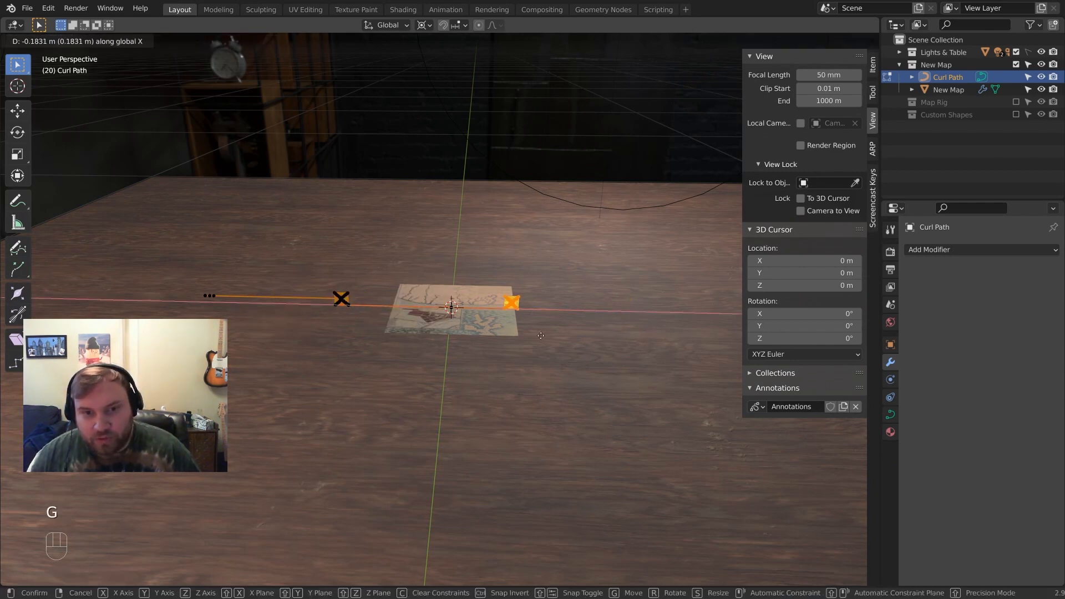
Try raising Curl Path's middle control point about 0.055 m along Z to bend the map
{"action": "scroll", "coordinate": [541, 333], "scroll_direction": "up", "scroll_amount": 5}
{"action": "key", "text": "z"}
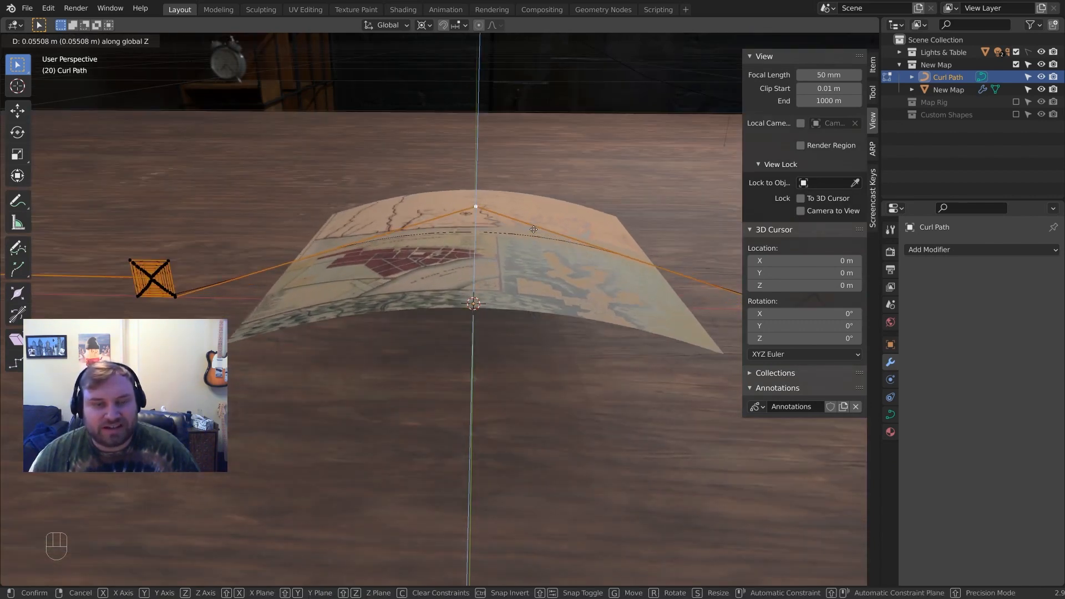
{"action": "right_click", "coordinate": [519, 272]}
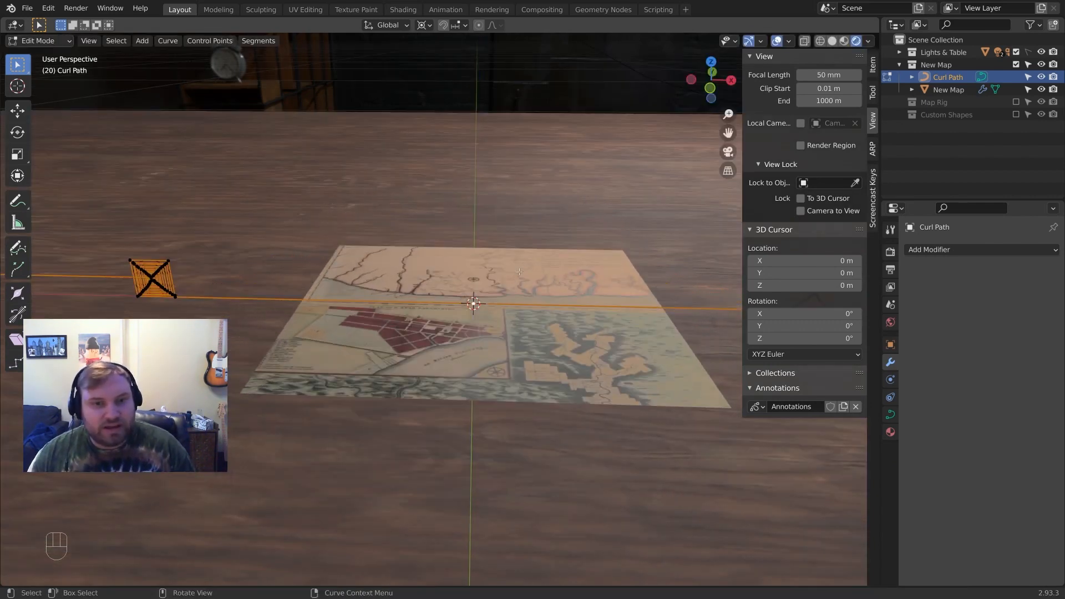
{"action": "middle_click_drag", "start_coordinate": [528, 253], "coordinate": [451, 245]}
{"action": "scroll", "coordinate": [452, 245], "scroll_direction": "down", "scroll_amount": 3}
Try sliding the negative-X spiral about 0.22 m along X across the map, and undo the move
{"action": "left_click_drag", "start_coordinate": [195, 245], "coordinate": [129, 325]}
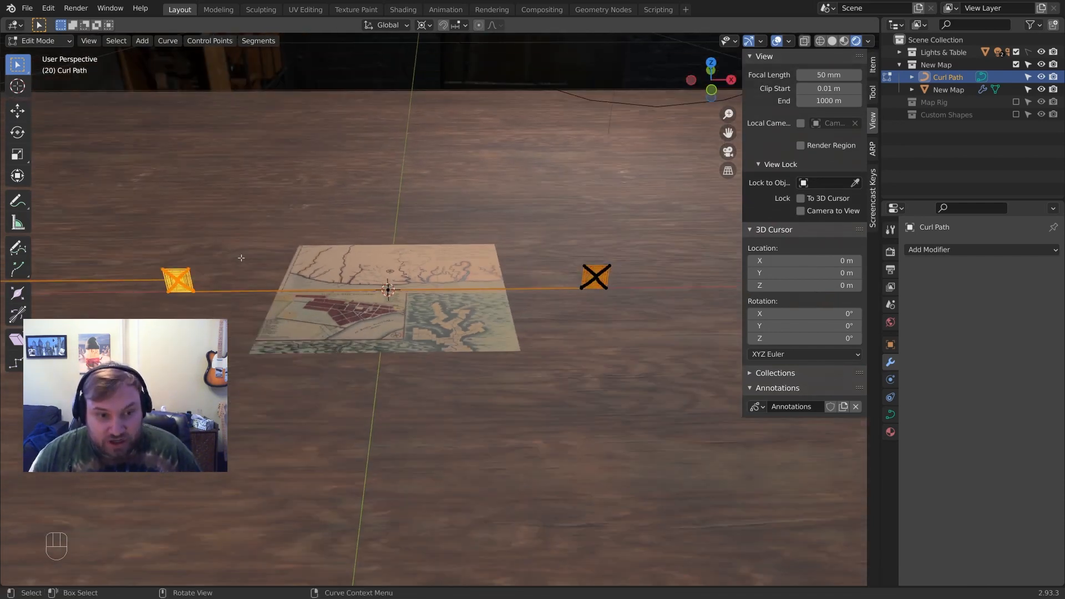
{"action": "scroll", "coordinate": [295, 282], "scroll_direction": "up", "scroll_amount": 2}
{"action": "middle_click_drag", "start_coordinate": [222, 280], "coordinate": [330, 283], "text": "shift"}
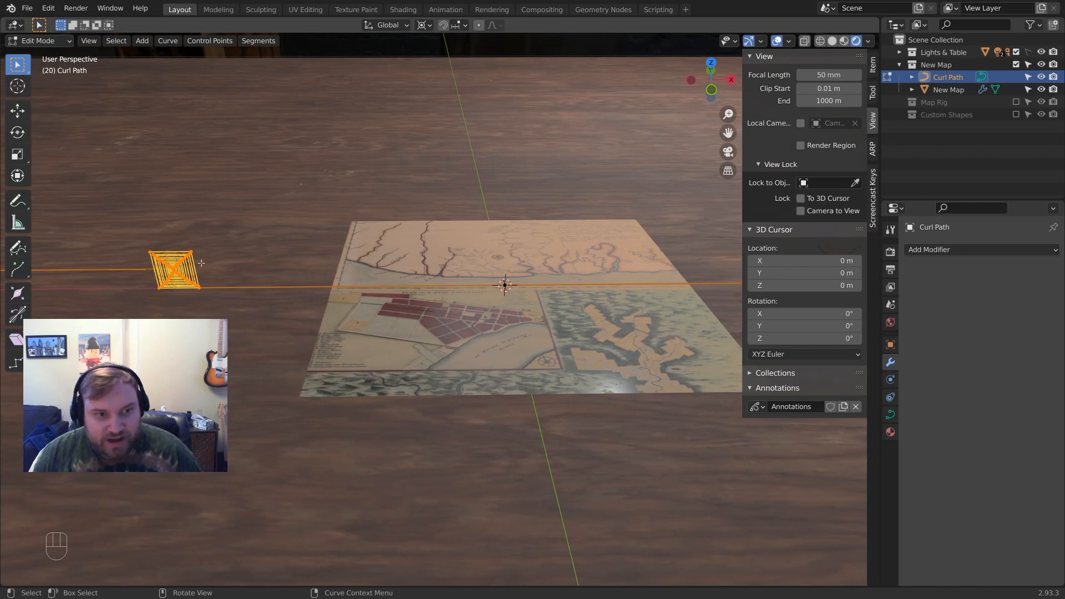
{"action": "key", "text": "g"}
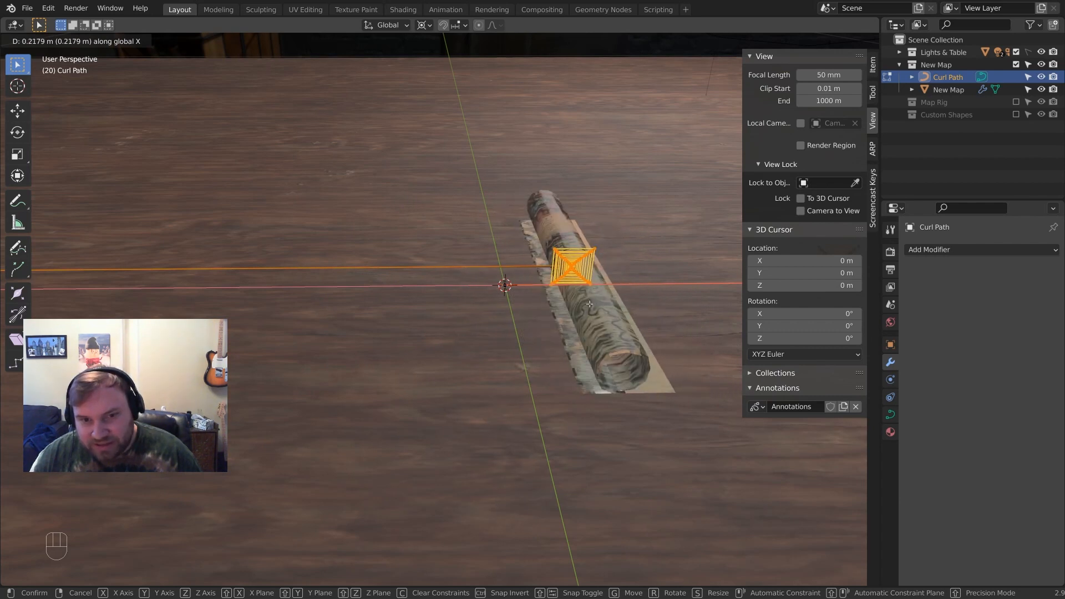
{"action": "left_click", "coordinate": [590, 304]}
{"action": "key", "text": "ctrl+z"}
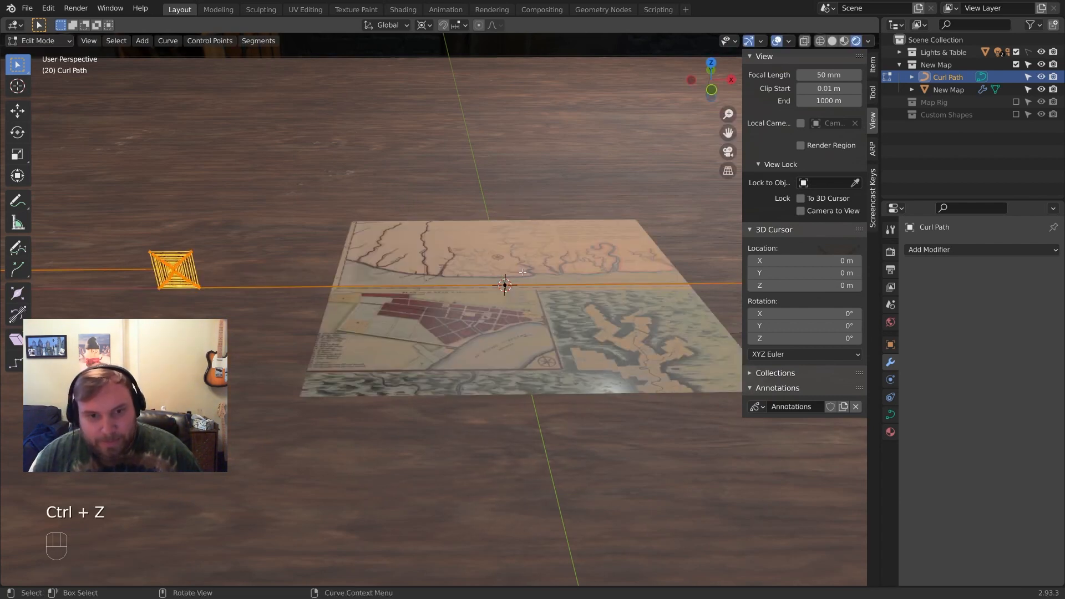
Dissolve Curl Path's middle control point and slide the negative-X spiral along X to just outside the map's edge
{"action": "middle_click_drag", "start_coordinate": [506, 280], "coordinate": [511, 267]}
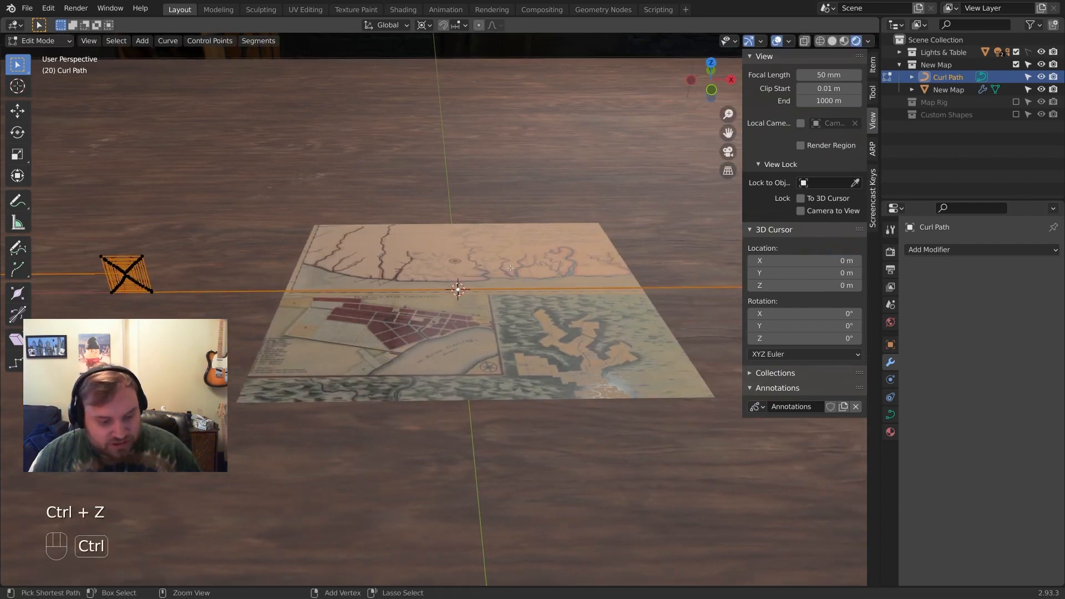
{"action": "key", "text": "ctrl+x"}
{"action": "left_click_drag", "start_coordinate": [83, 230], "coordinate": [237, 358]}
{"action": "scroll", "coordinate": [243, 292], "scroll_direction": "down", "scroll_amount": 3}
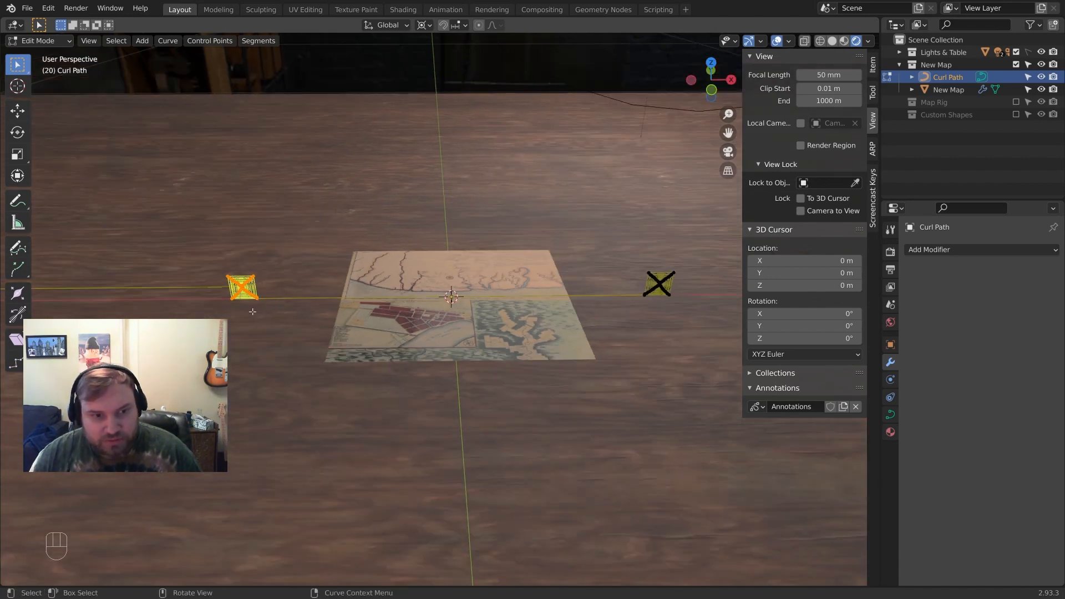
{"action": "key", "text": "g"}
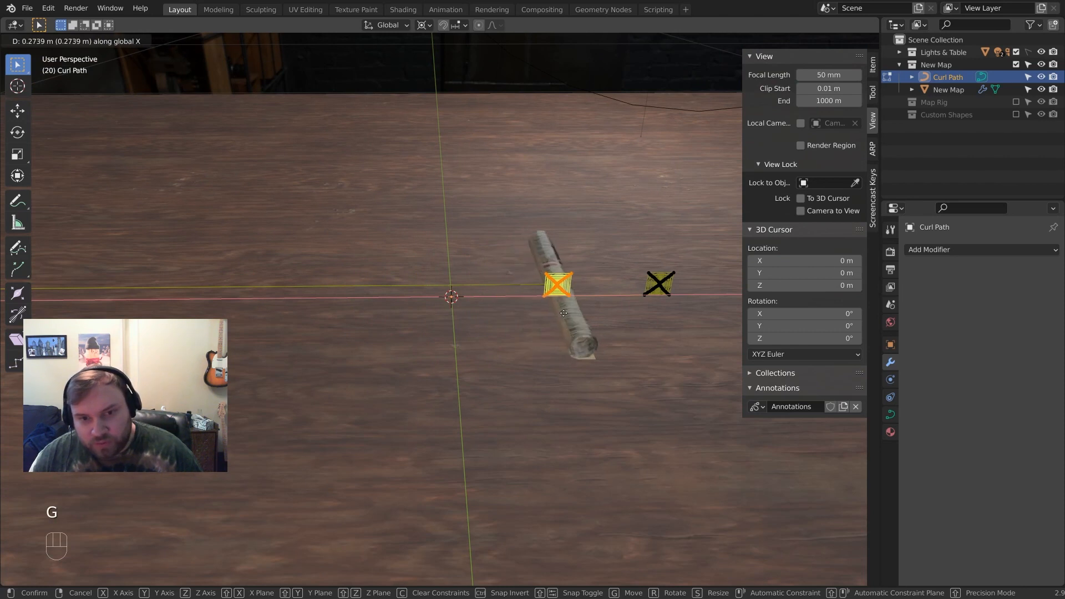
{"action": "left_click", "coordinate": [484, 284]}
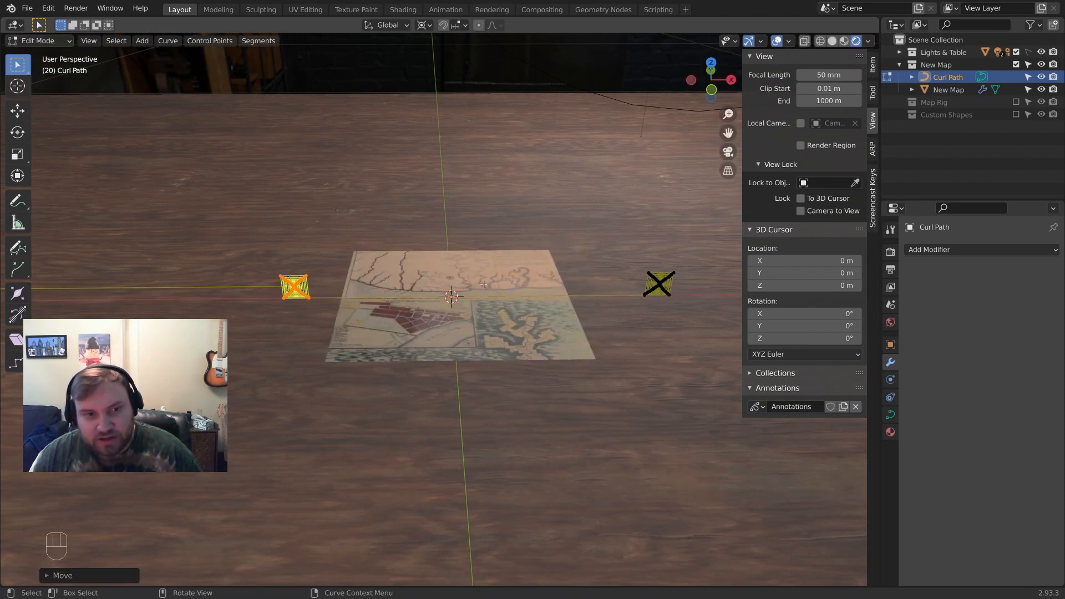
Test the positive-X spiral along X across the map, leave it just outside the opposite edge, and return to Object Mode
{"action": "left_click_drag", "start_coordinate": [614, 240], "coordinate": [696, 319]}
{"action": "key", "text": "g"}
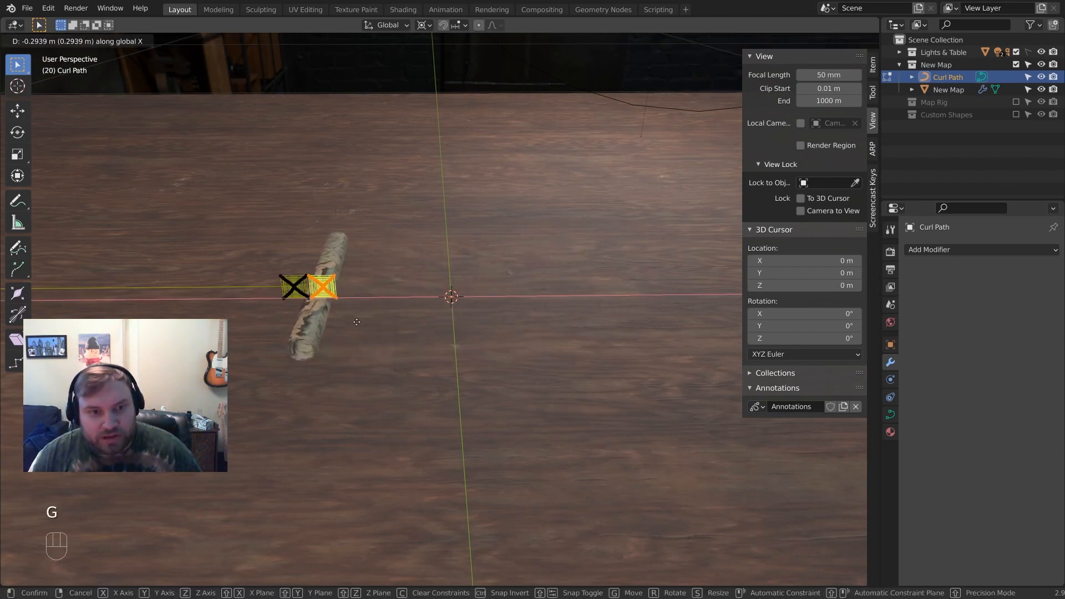
{"action": "left_click", "coordinate": [644, 316]}
{"action": "middle_click_drag", "start_coordinate": [500, 300], "coordinate": [536, 289]}
{"action": "scroll", "coordinate": [466, 283], "scroll_direction": "down", "scroll_amount": 4}
{"action": "middle_click_drag", "start_coordinate": [463, 282], "coordinate": [417, 270]}
{"action": "scroll", "coordinate": [419, 270], "scroll_direction": "up", "scroll_amount": 3}
{"action": "middle_click_drag", "start_coordinate": [426, 270], "coordinate": [417, 276]}
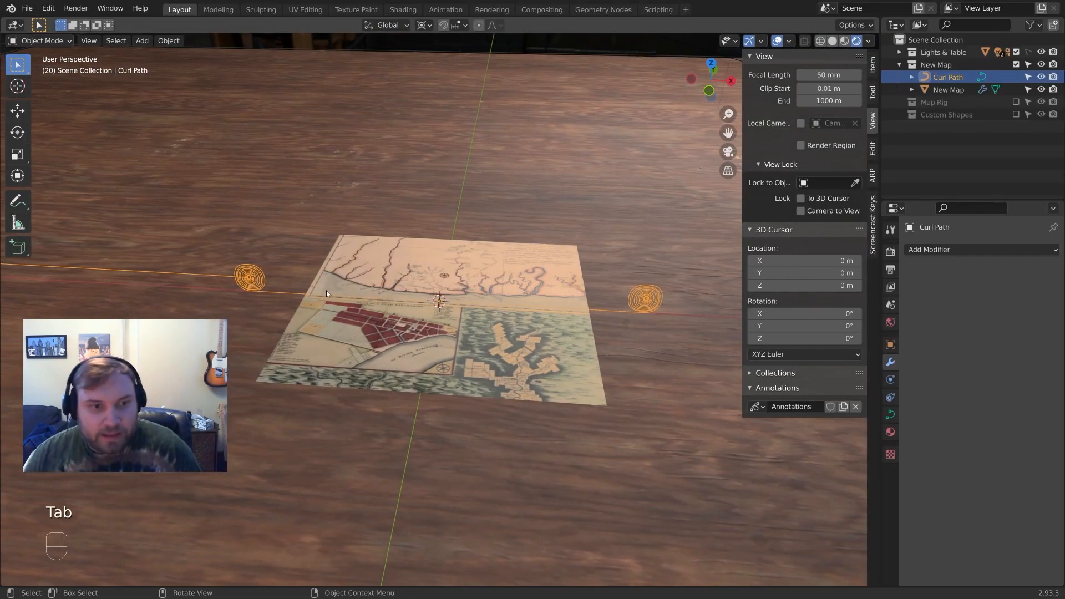
Hook all control points of Curl Path's positive-X spiral to a new empty object
{"action": "middle_click_drag", "start_coordinate": [576, 312], "coordinate": [524, 307], "text": "shift"}
{"action": "scroll", "coordinate": [524, 316], "scroll_direction": "down", "scroll_amount": 2}
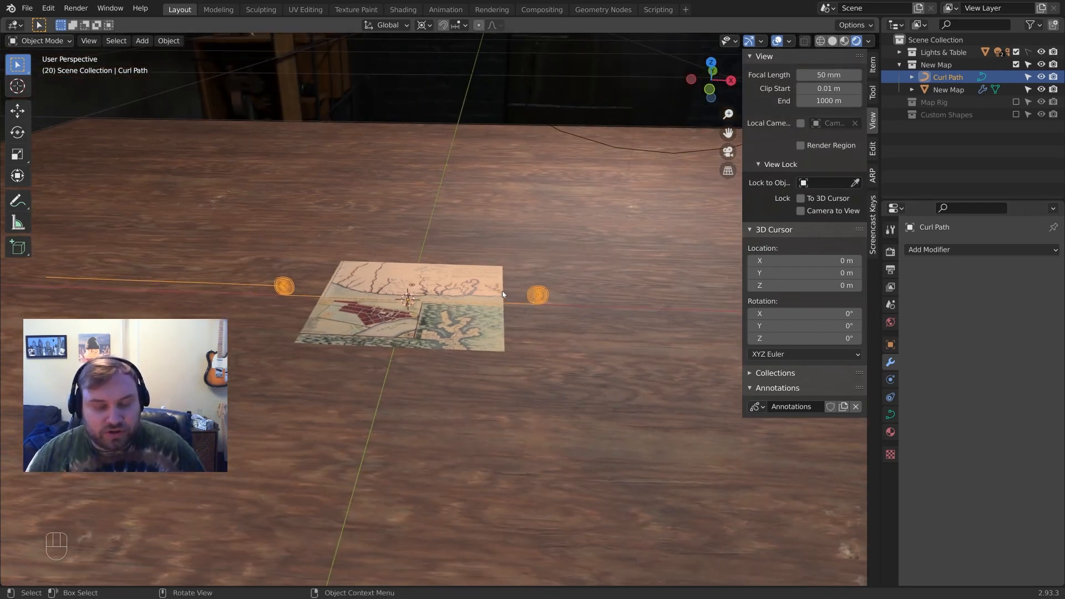
{"action": "key", "text": "Tab"}
{"action": "left_click_drag", "start_coordinate": [506, 257], "coordinate": [565, 311]}
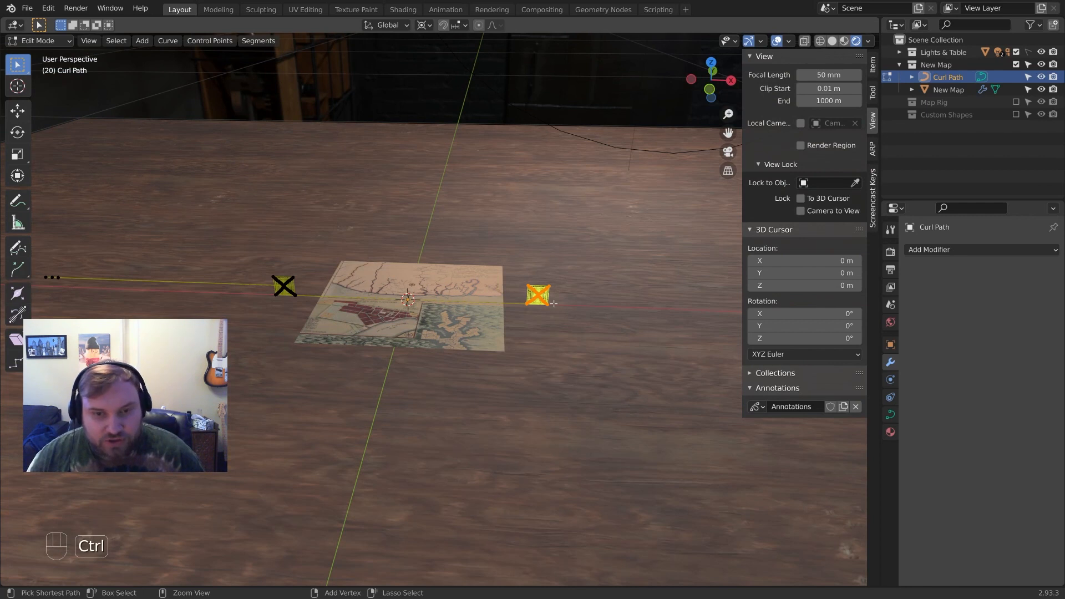
{"action": "key", "text": "ctrl+h"}
{"action": "left_click", "coordinate": [549, 280]}
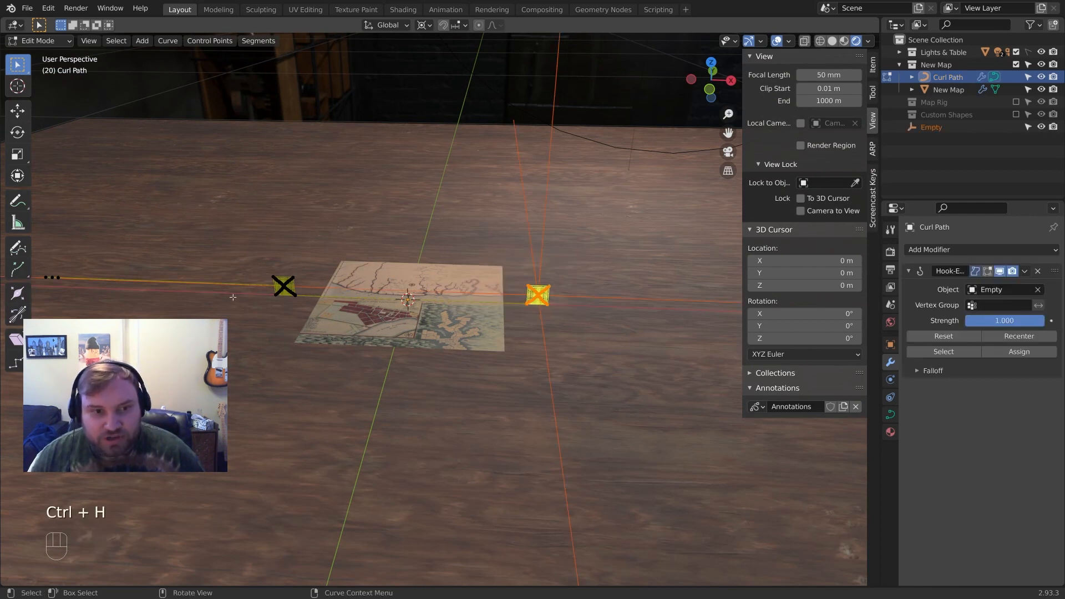
Hook all control points of Curl Path's negative-X spiral to a second new empty object
{"action": "left_click_drag", "start_coordinate": [239, 253], "coordinate": [303, 329]}
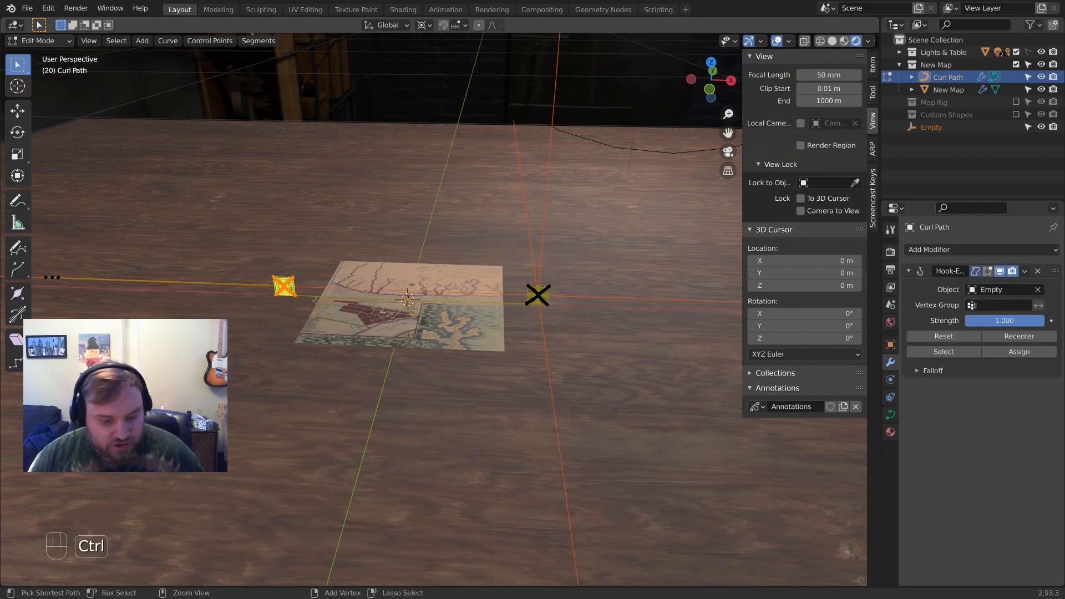
{"action": "key", "text": "ctrl+h"}
{"action": "left_click", "coordinate": [315, 301]}
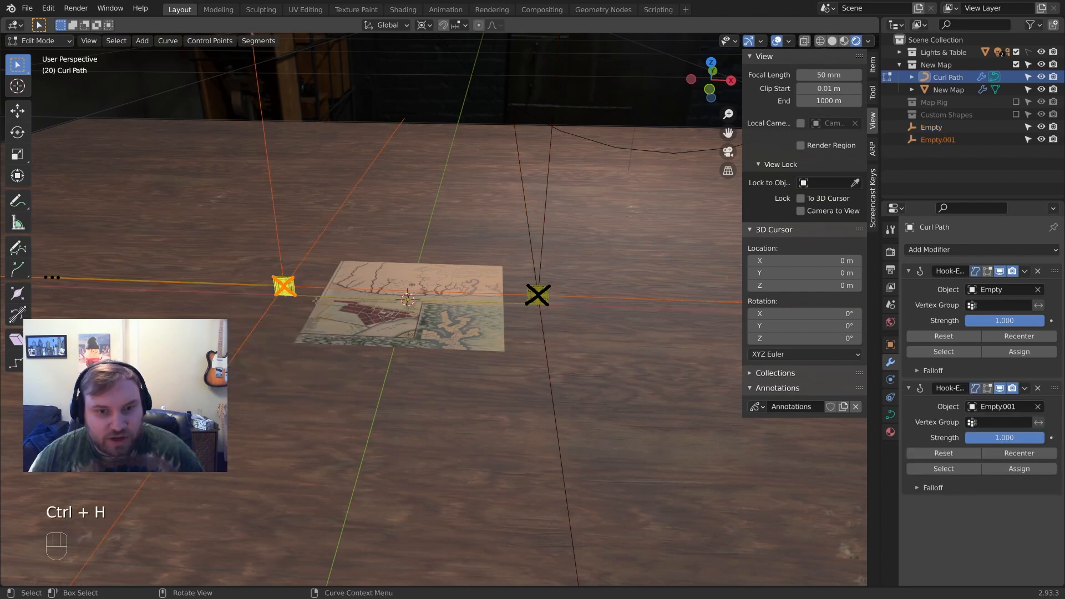
In Object Mode, slide the negative-X spiral's hook empty along X to about -0.124 m
{"action": "key", "text": "Tab"}
{"action": "left_click", "coordinate": [281, 259]}
{"action": "key", "text": "g"}
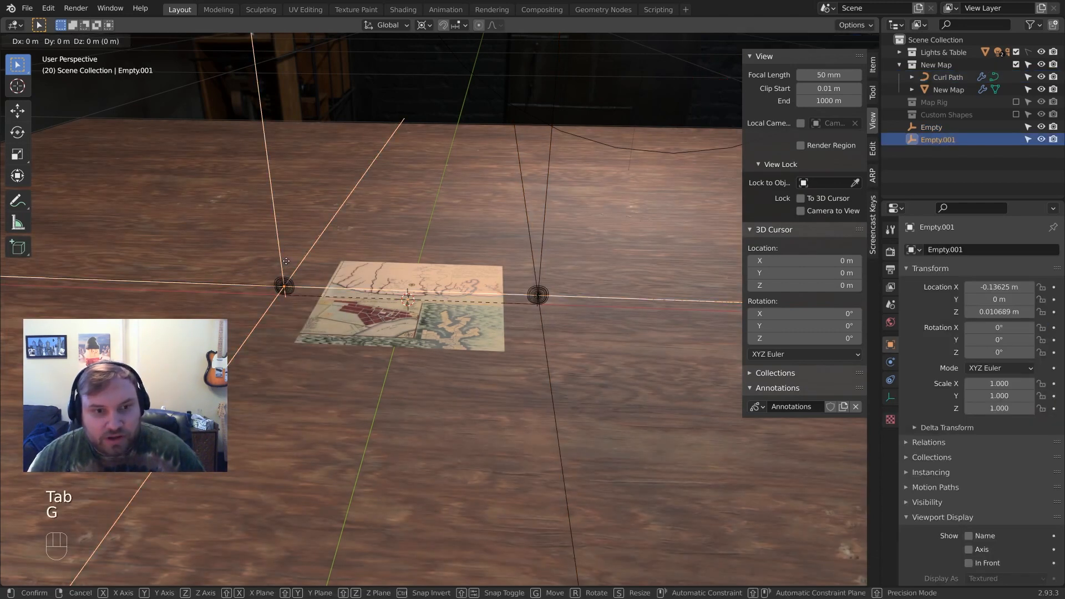
{"action": "key", "text": "x"}
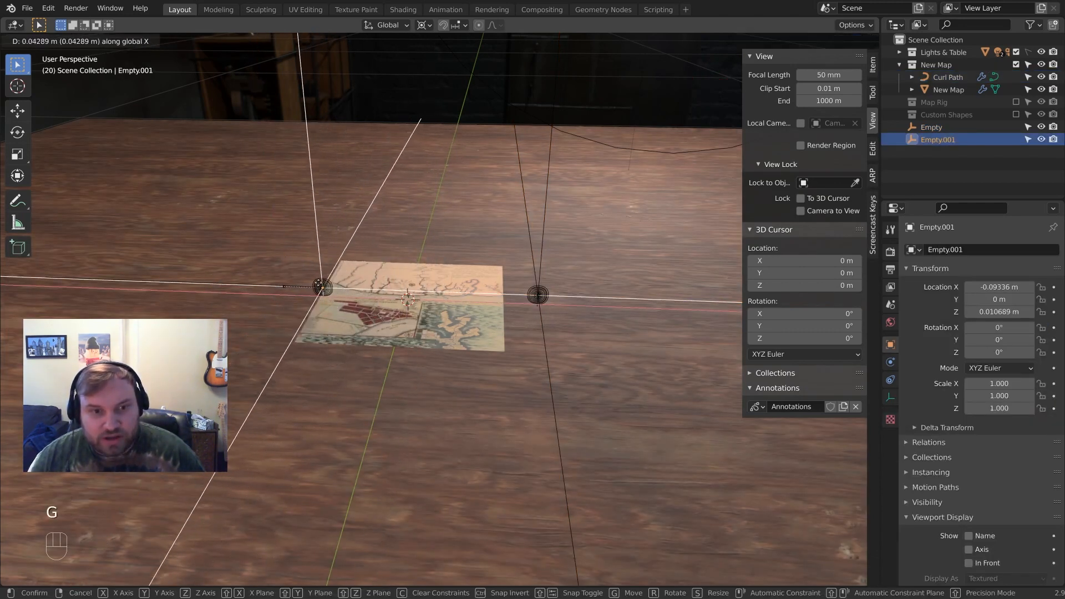
{"action": "left_click", "coordinate": [541, 277]}
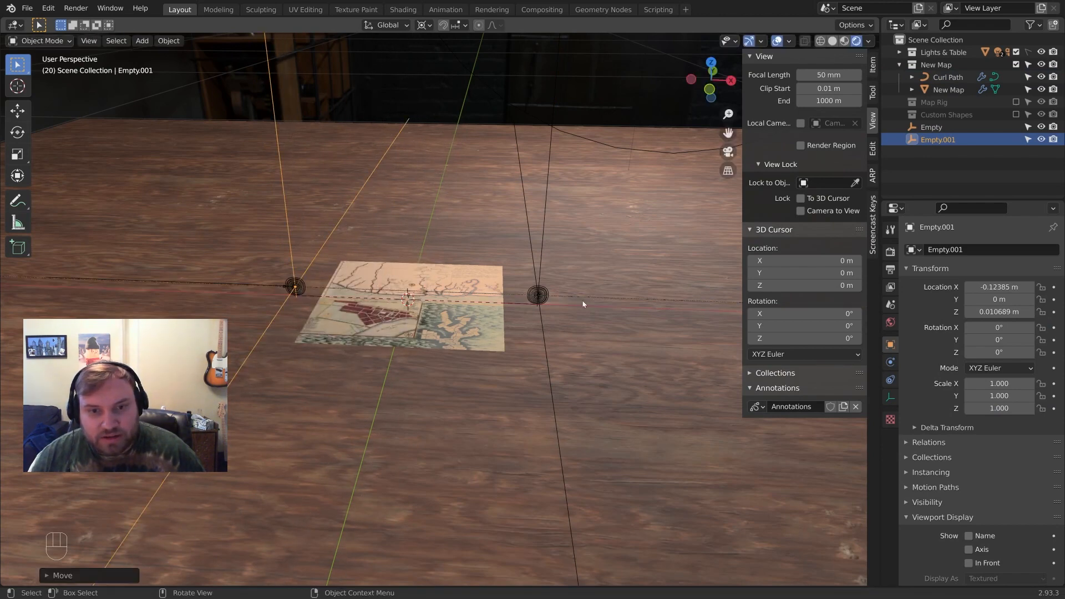
Slide the positive-X spiral's hook empty along X over the map's edge and out to about 0.147 m
{"action": "left_click", "coordinate": [540, 278]}
{"action": "key", "text": "g"}
{"action": "key", "text": "x"}
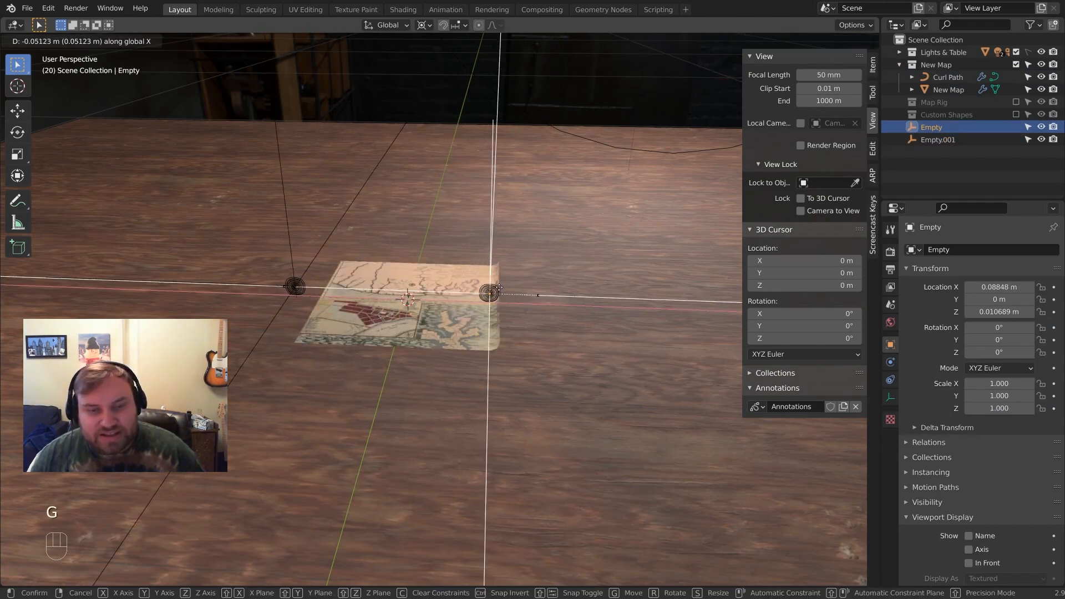
{"action": "left_click", "coordinate": [549, 288]}
{"action": "middle_click_drag", "start_coordinate": [549, 289], "coordinate": [491, 335]}
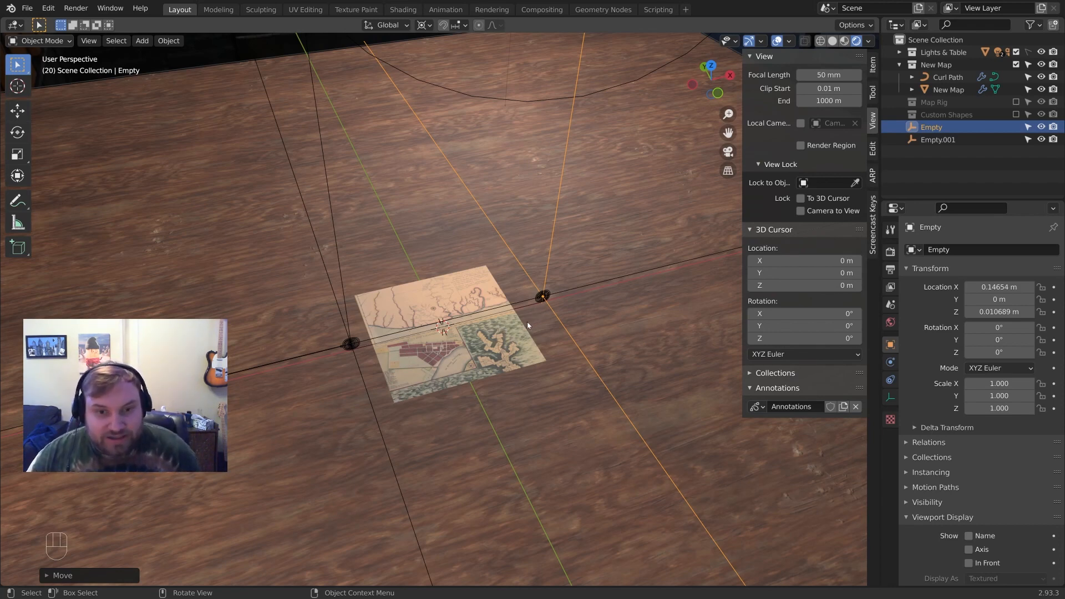
{"action": "middle_click_drag", "start_coordinate": [530, 321], "coordinate": [526, 328]}
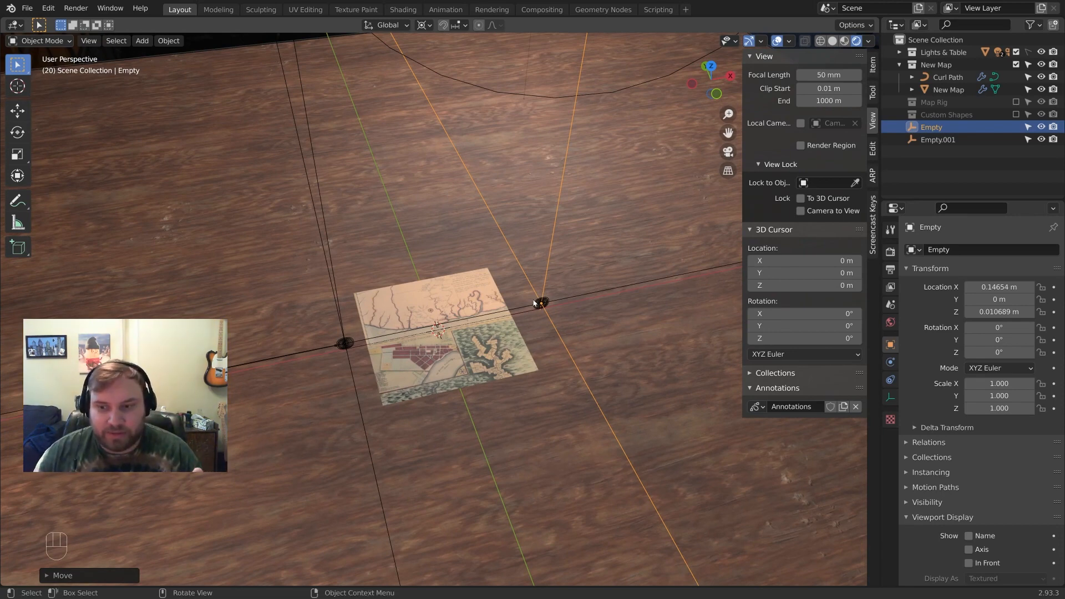
{"action": "scroll", "coordinate": [534, 303], "scroll_direction": "up", "scroll_amount": 2}
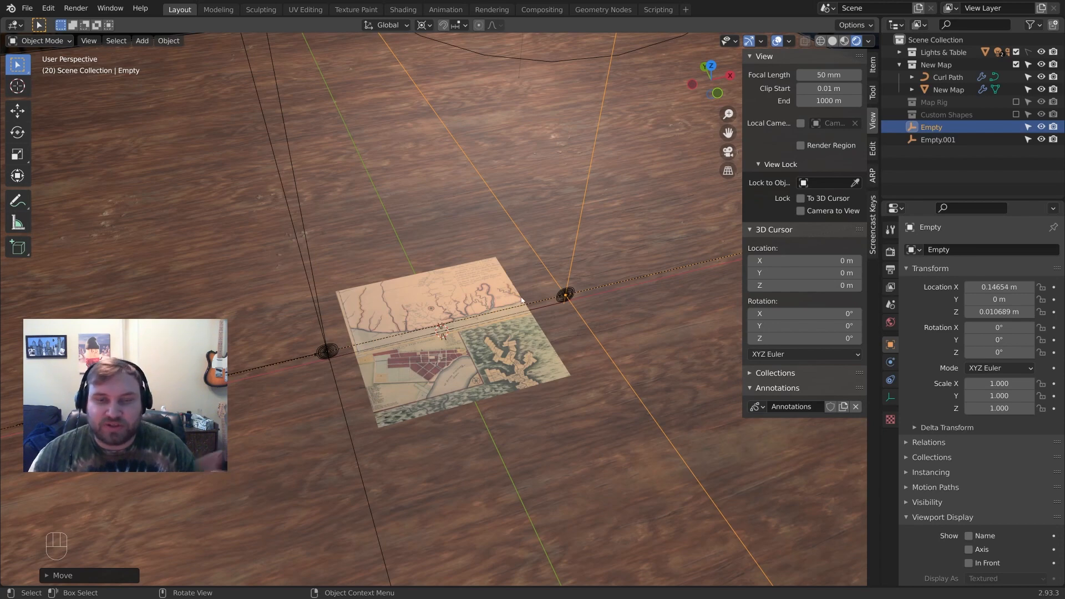
{"action": "middle_click_drag", "start_coordinate": [512, 311], "coordinate": [475, 294]}
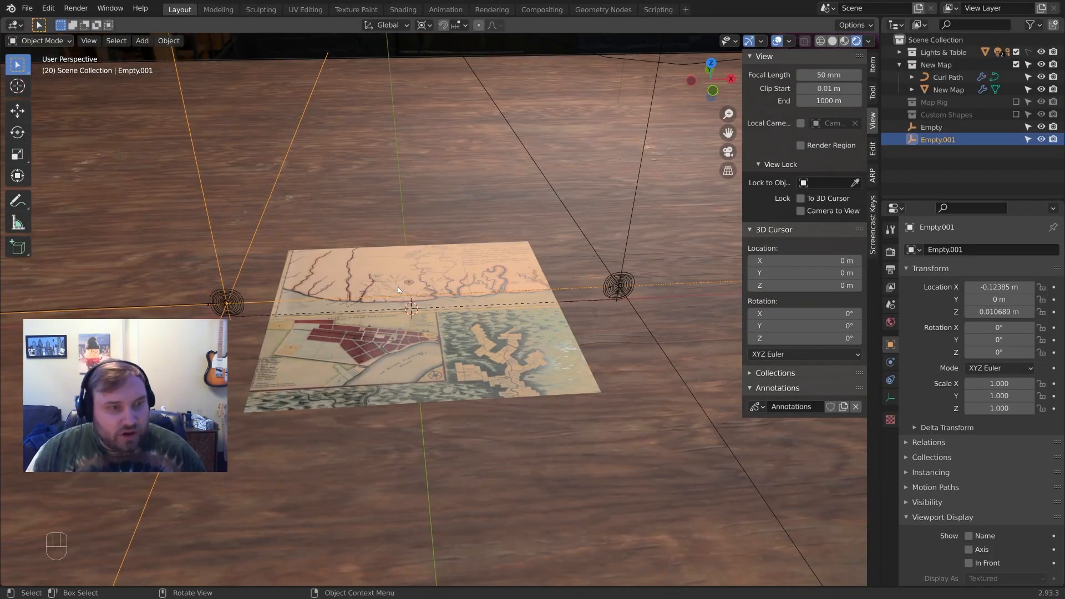
{"action": "scroll", "coordinate": [395, 289], "scroll_direction": "down", "scroll_amount": 4}
{"action": "scroll", "coordinate": [397, 272], "scroll_direction": "up", "scroll_amount": 1}
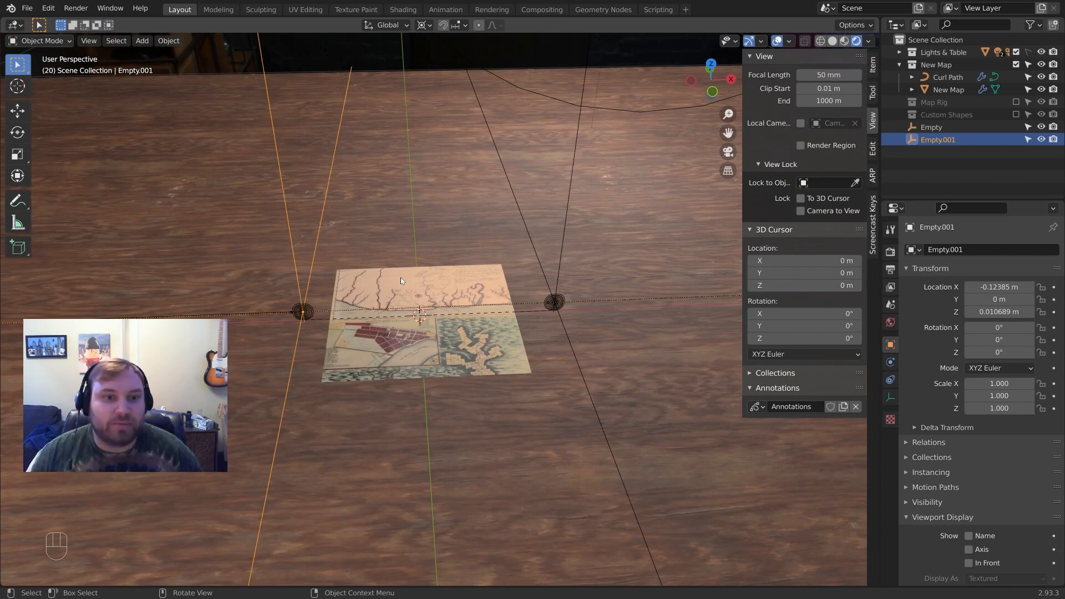
Undo the test moves of both hook empties and return to Object Mode
{"action": "key", "text": "ctrl+z"}
{"action": "key", "text": "ctrl+z"}
{"action": "key", "text": "ctrl+z"}
{"action": "key", "text": "ctrl+z"}
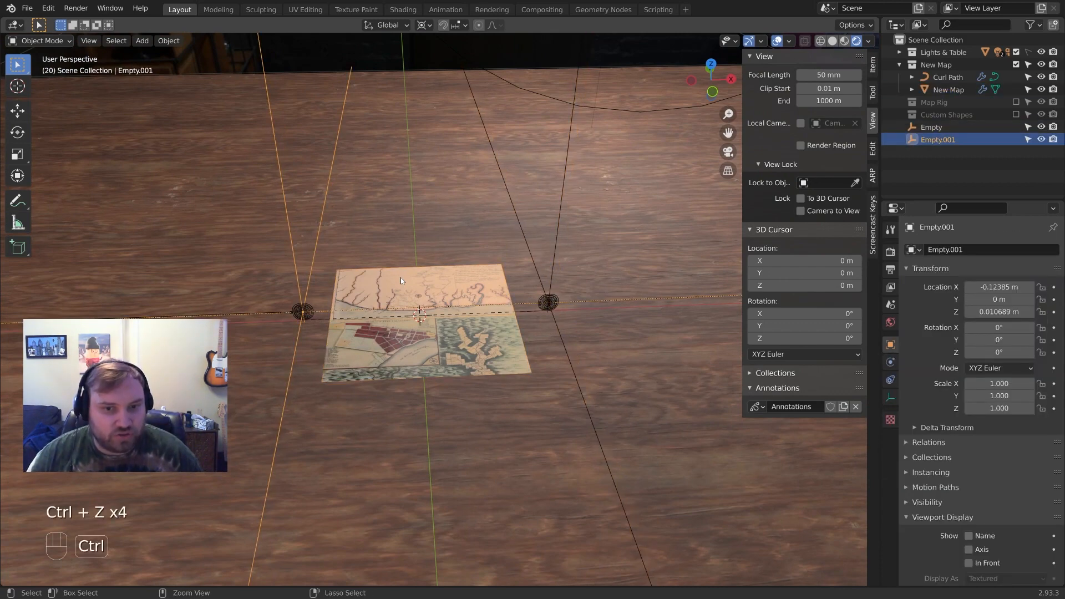
{"action": "key", "text": "ctrl+z"}
{"action": "key", "text": "ctrl+z"}
{"action": "key", "text": "ctrl+z"}
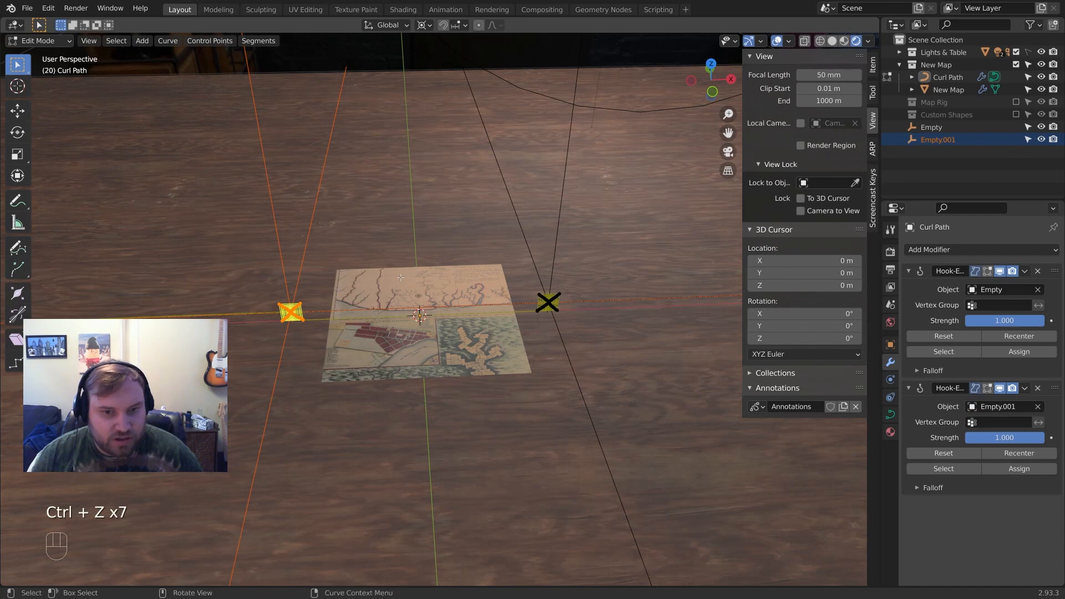
{"action": "key", "text": "Tab"}
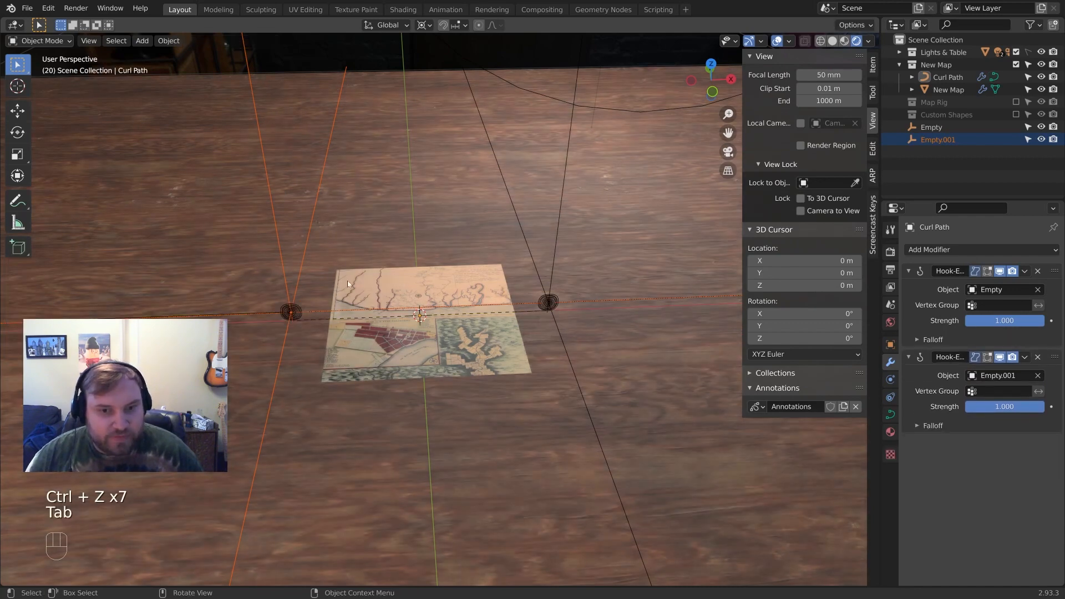
Remove both hook modifiers from Curl Path and delete the two hook empties
{"action": "left_click", "coordinate": [1038, 271]}
{"action": "left_click", "coordinate": [1038, 270]}
{"action": "left_click", "coordinate": [554, 265]}
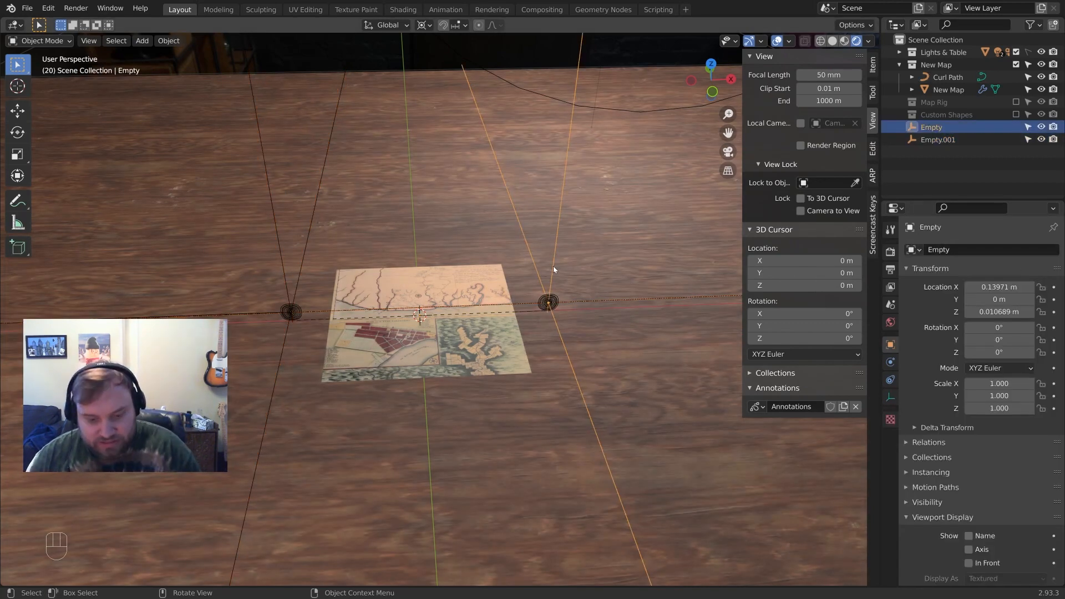
{"action": "key", "text": "Delete"}
{"action": "key", "text": "Delete"}
Try sliding Curl Path's end spirals along X in Edit Mode, cancel the moves and return to Object Mode
{"action": "mouse_move", "coordinate": [387, 280]}
{"action": "middle_mouse_down"}
{"action": "mouse_move", "coordinate": [399, 270]}
{"action": "mouse_move", "coordinate": [493, 282]}
{"action": "mouse_move", "coordinate": [494, 272]}
{"action": "mouse_move", "coordinate": [371, 267]}
{"action": "middle_mouse_up"}
{"action": "left_click", "coordinate": [540, 290]}
{"action": "key", "text": "Tab"}
{"action": "key", "text": "g"}
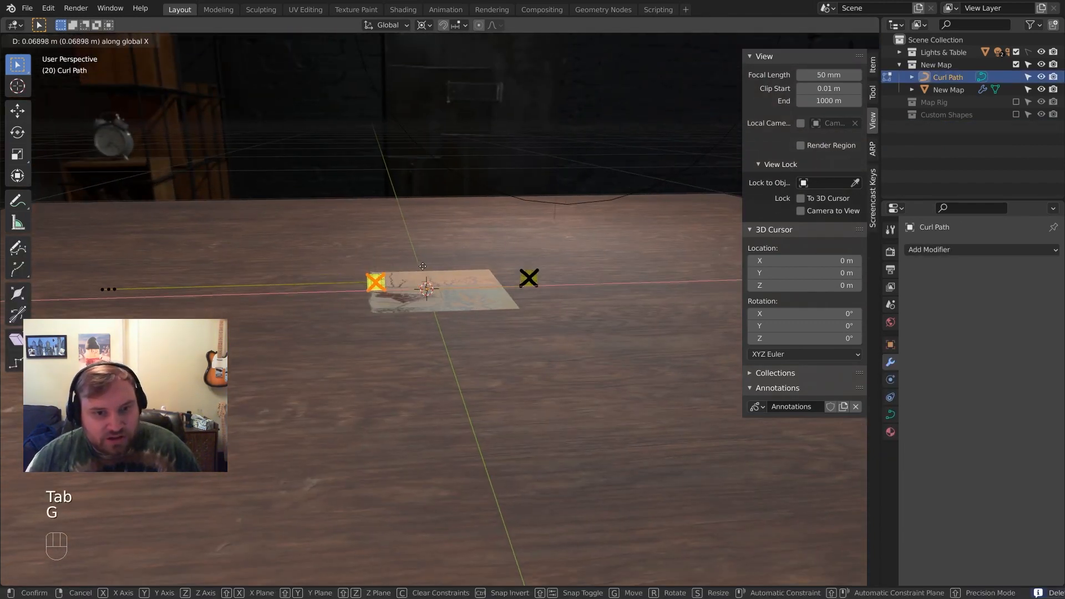
{"action": "right_click", "coordinate": [425, 267]}
{"action": "left_click_drag", "start_coordinate": [481, 233], "coordinate": [582, 334]}
{"action": "key", "text": "g"}
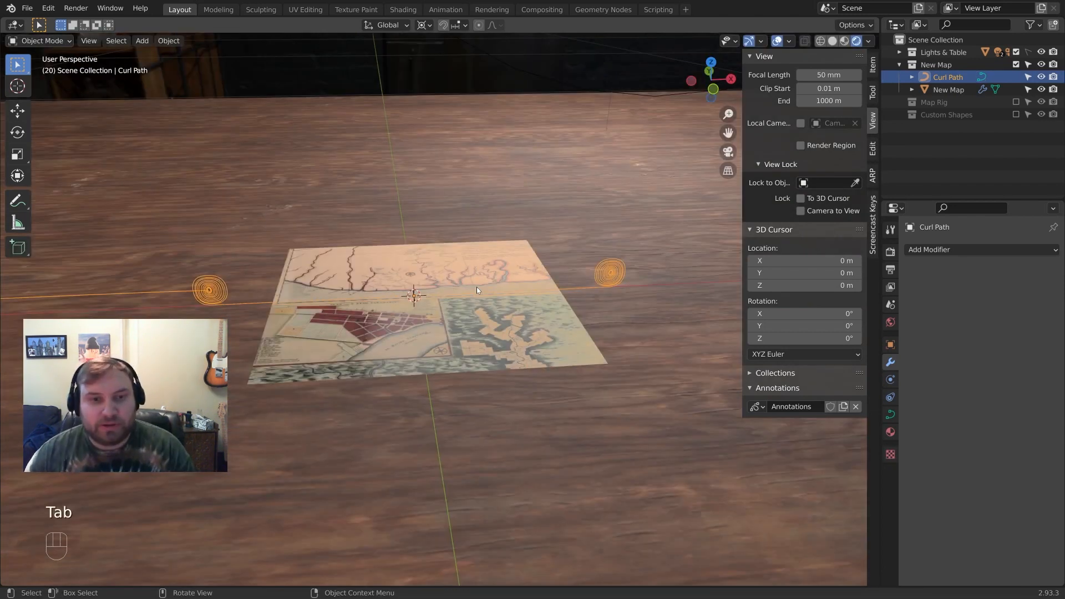
Add a single-bone armature at the world origin in the middle of the map
{"action": "mouse_move", "coordinate": [481, 290]}
{"action": "middle_mouse_down"}
{"action": "mouse_move", "coordinate": [472, 295]}
{"action": "mouse_move", "coordinate": [474, 273]}
{"action": "middle_mouse_up"}
{"action": "scroll", "coordinate": [476, 276], "scroll_direction": "down", "scroll_amount": 3}
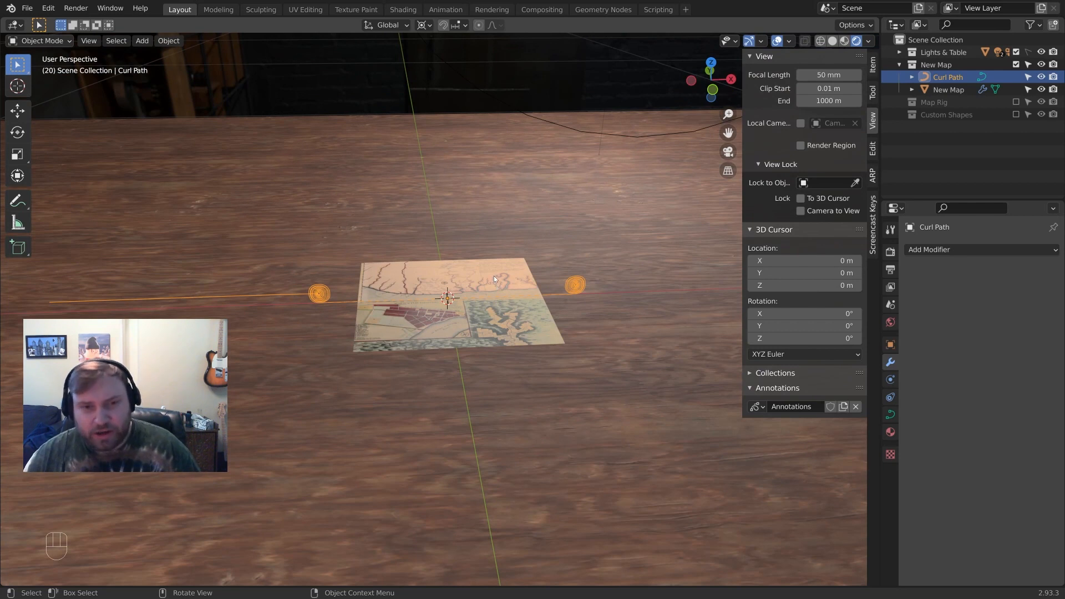
{"action": "key", "text": "shift+a"}
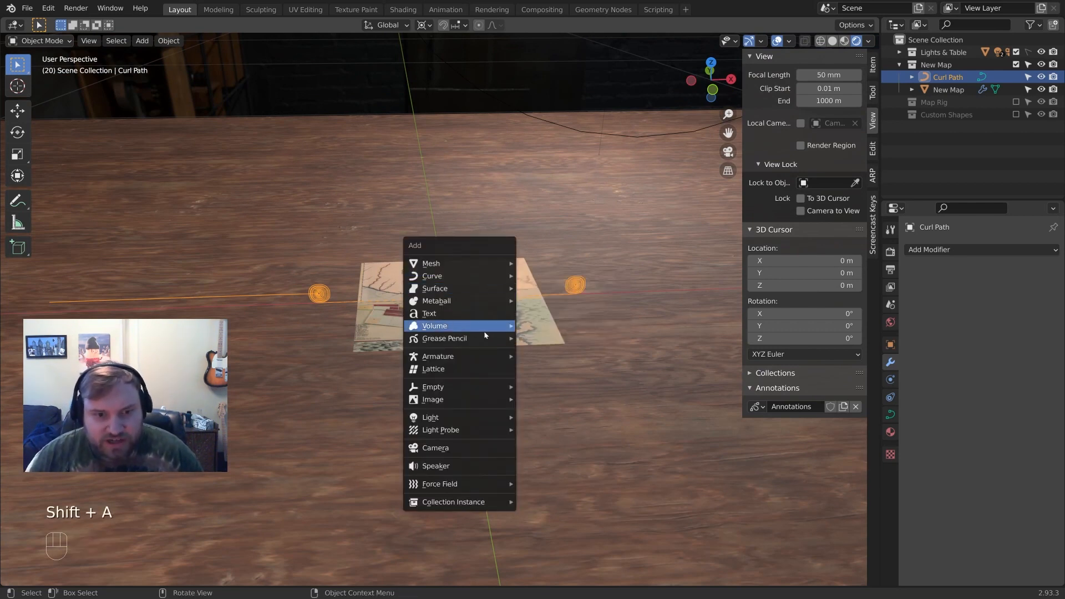
{"action": "mouse_move", "coordinate": [489, 356]}
{"action": "left_click", "coordinate": [545, 357]}
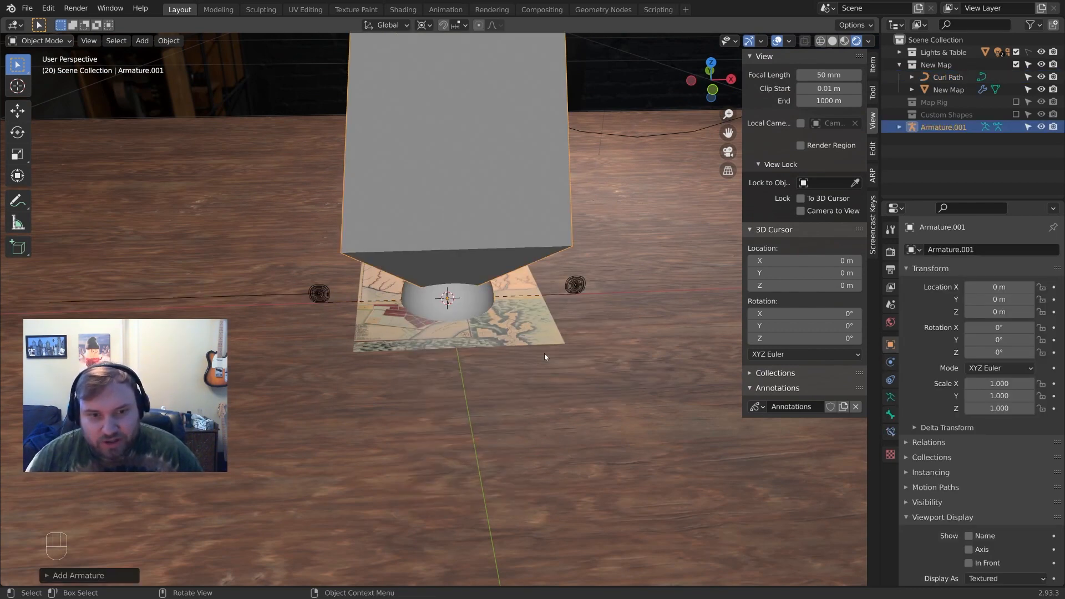
In Edit Mode, scale the whole bone down until it is smaller than the map
{"action": "scroll", "coordinate": [527, 303], "scroll_direction": "down", "scroll_amount": 4}
{"action": "key", "text": "Tab"}
{"action": "key", "text": "a"}
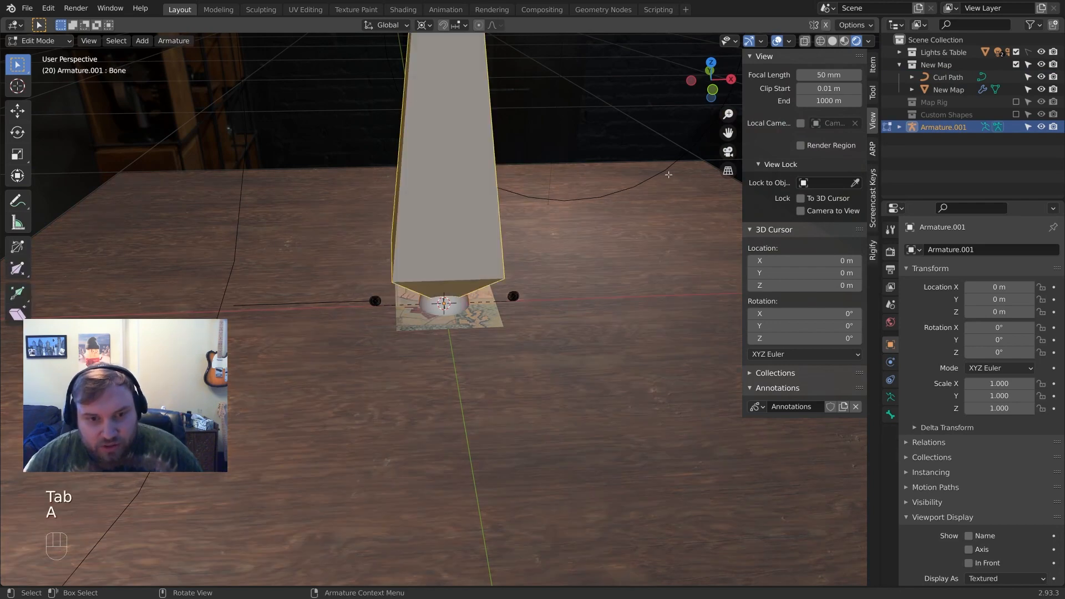
{"action": "key", "text": "s"}
{"action": "left_click", "coordinate": [450, 267]}
{"action": "key", "text": "s"}
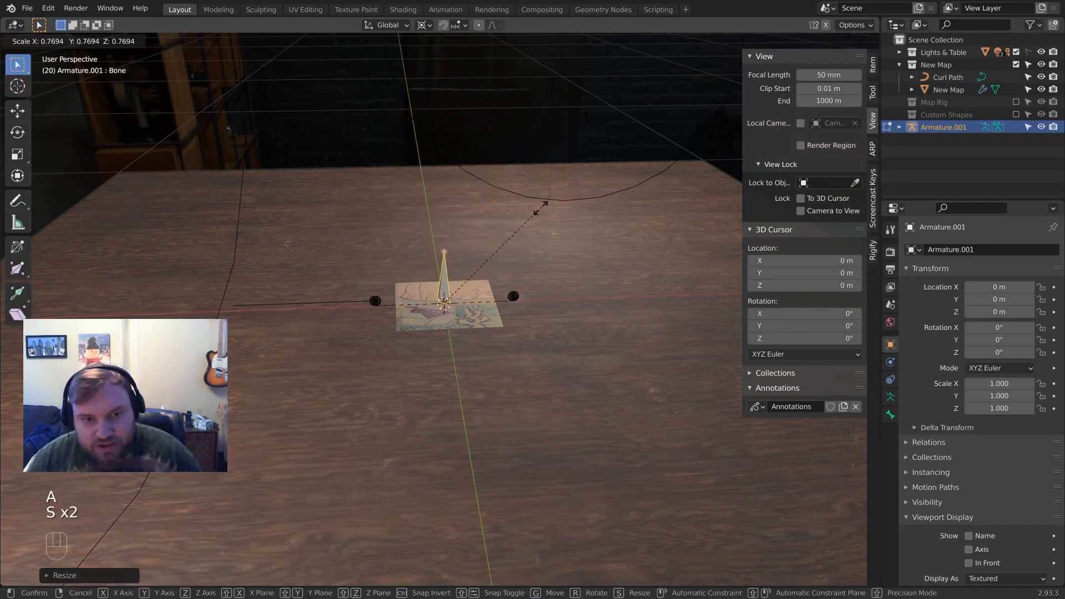
Scale the armature's single bone down to a smaller size, return to Object Mode and apply the armature's scale
{"action": "left_click", "coordinate": [511, 250]}
{"action": "key", "text": "Tab"}
{"action": "scroll", "coordinate": [511, 256], "scroll_direction": "up", "scroll_amount": 4}
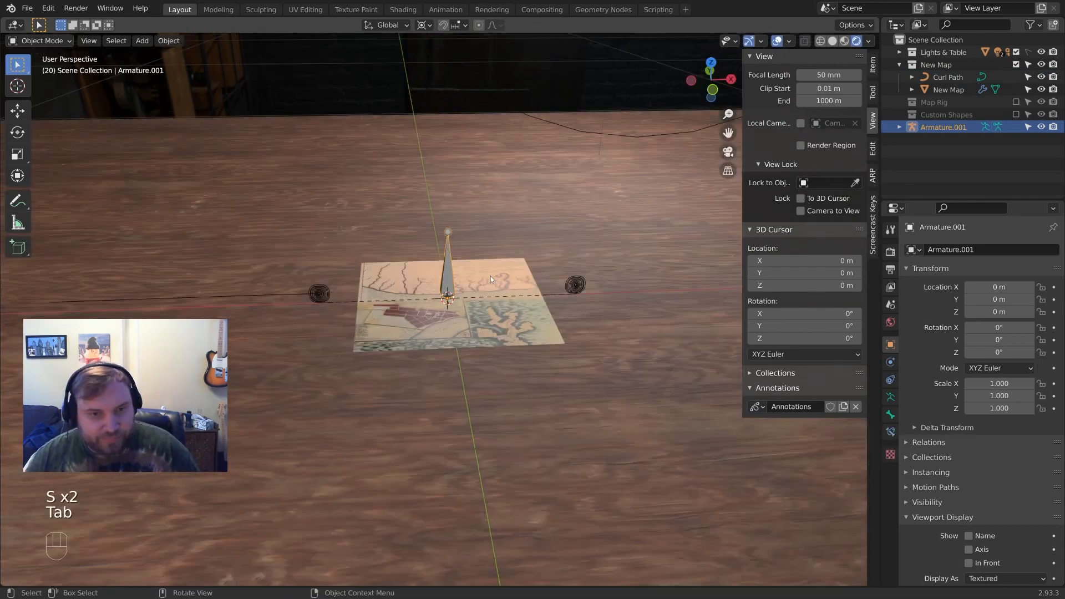
{"action": "key", "text": "ctrl+a"}
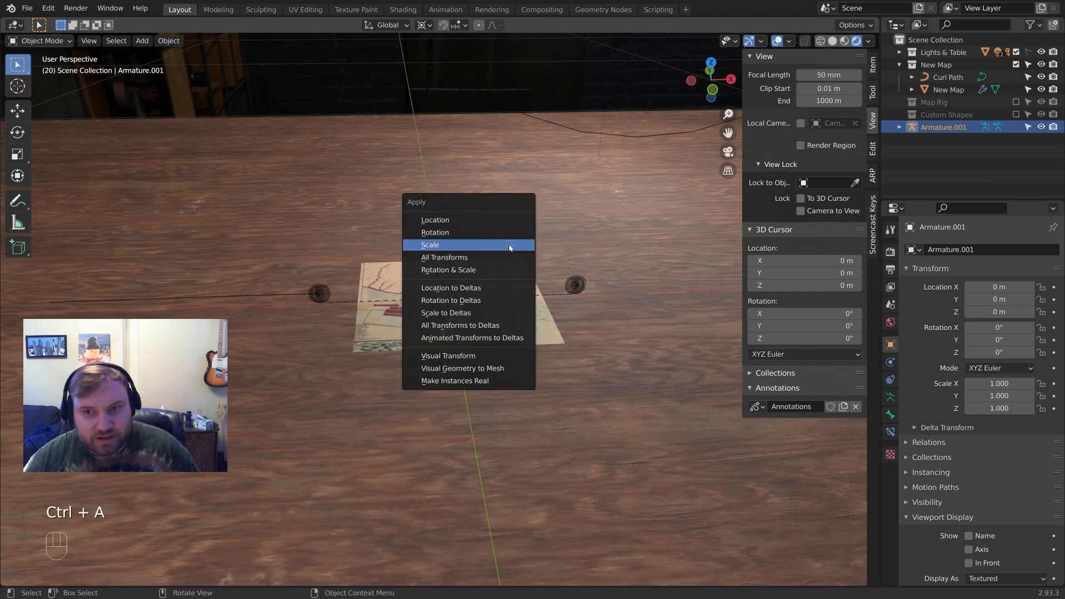
{"action": "left_click", "coordinate": [511, 248]}
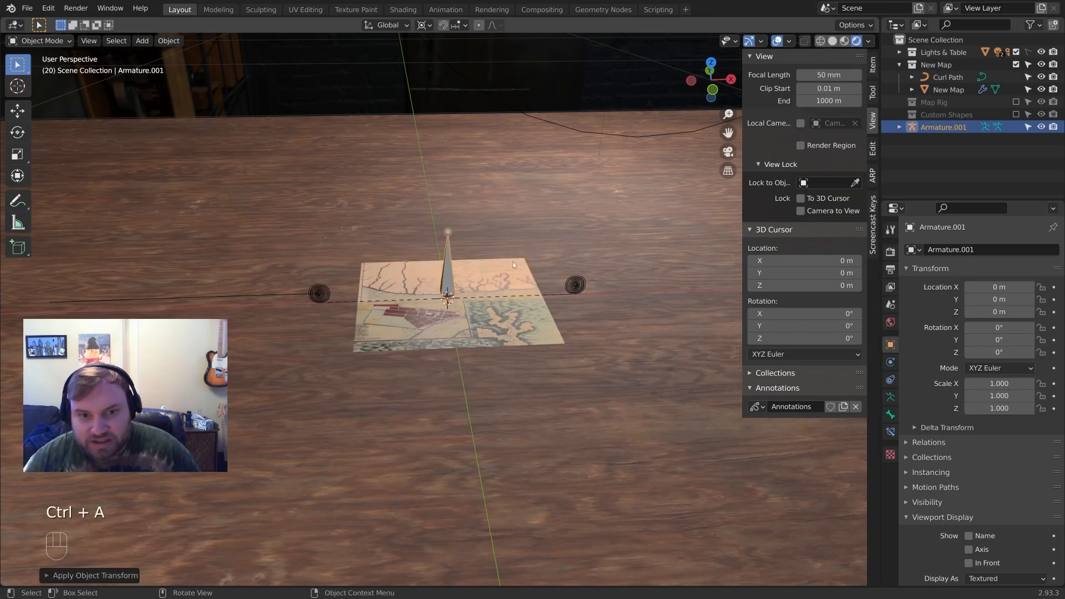
Rename the armature object as Map_Rig and move it to the New Map collection
{"action": "middle_click_drag", "start_coordinate": [512, 261], "coordinate": [477, 270]}
{"action": "key", "text": "F2"}
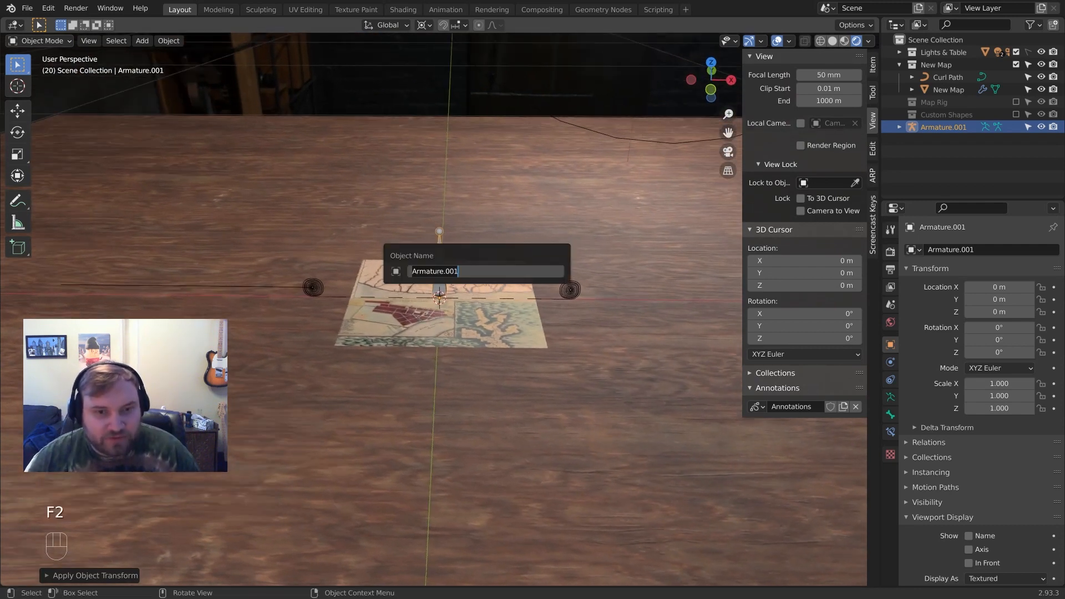
{"action": "key", "text": "shift"}
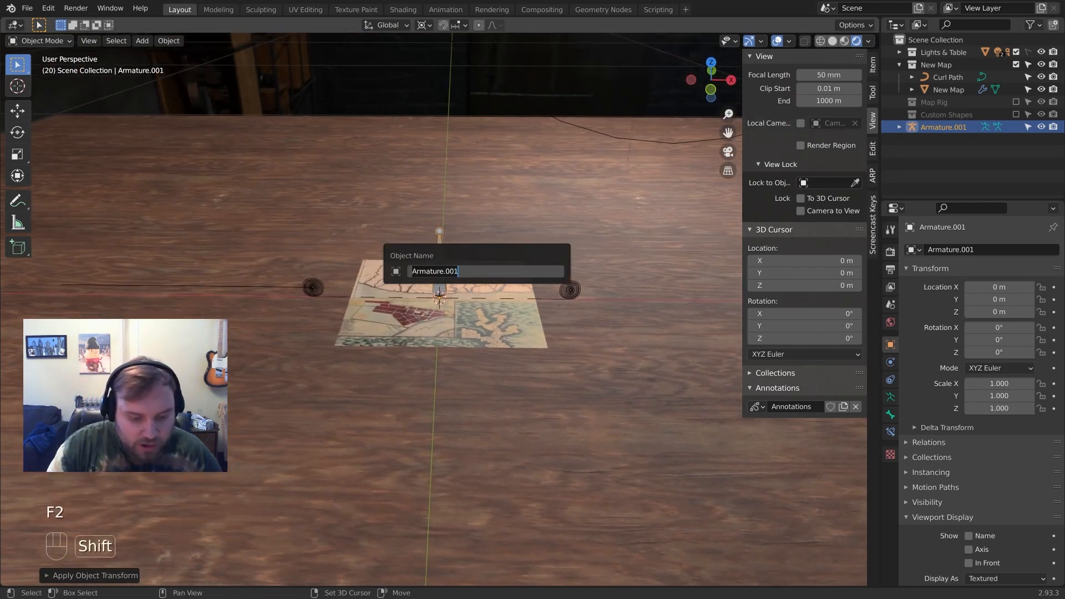
{"action": "type", "text": "Map Rig"}
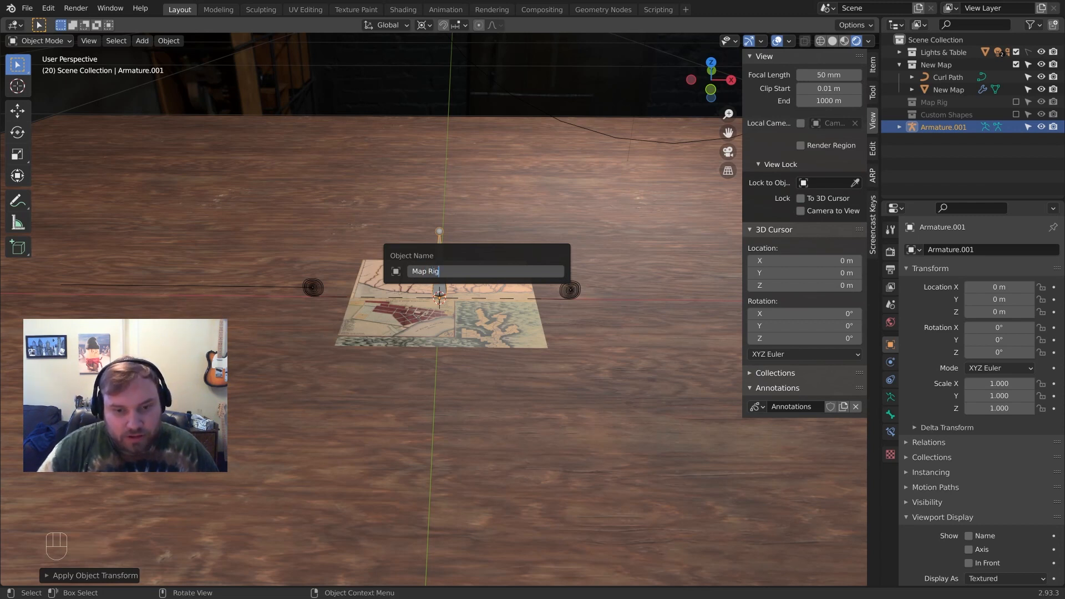
{"action": "key", "text": "Left"}
{"action": "key", "text": "Left"}
{"action": "key", "text": "Left"}
{"action": "key", "text": "BackSpace"}
{"action": "type", "text": "_"}
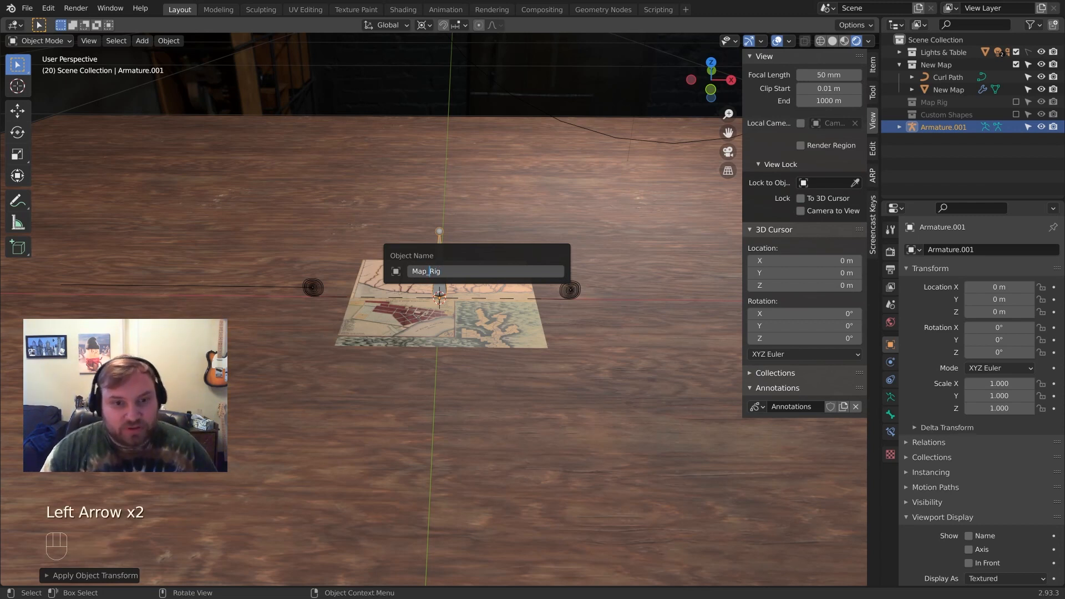
{"action": "key", "text": "Return"}
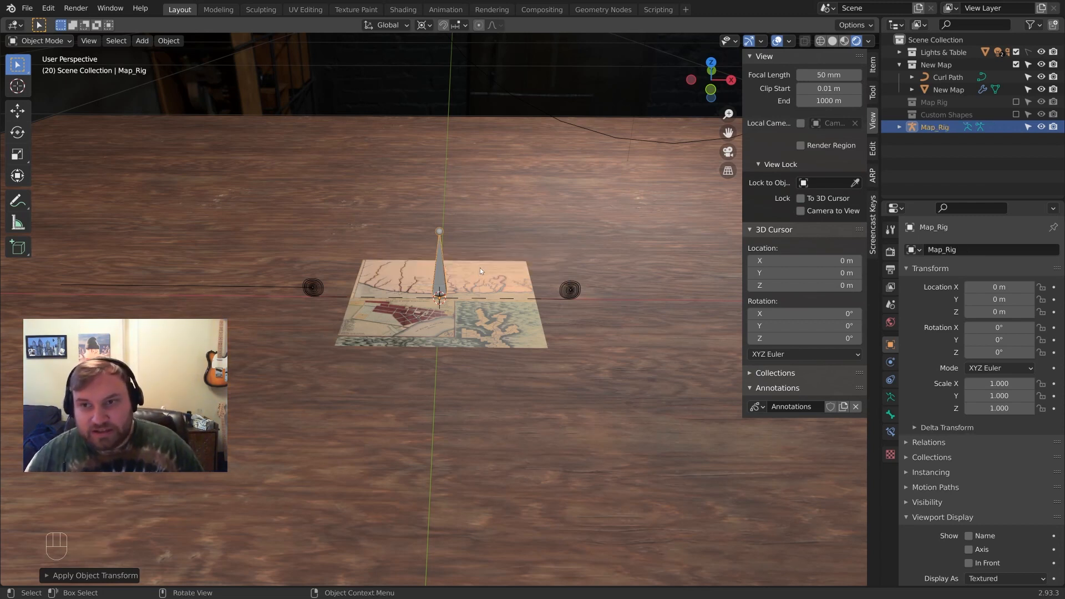
{"action": "key", "text": "m"}
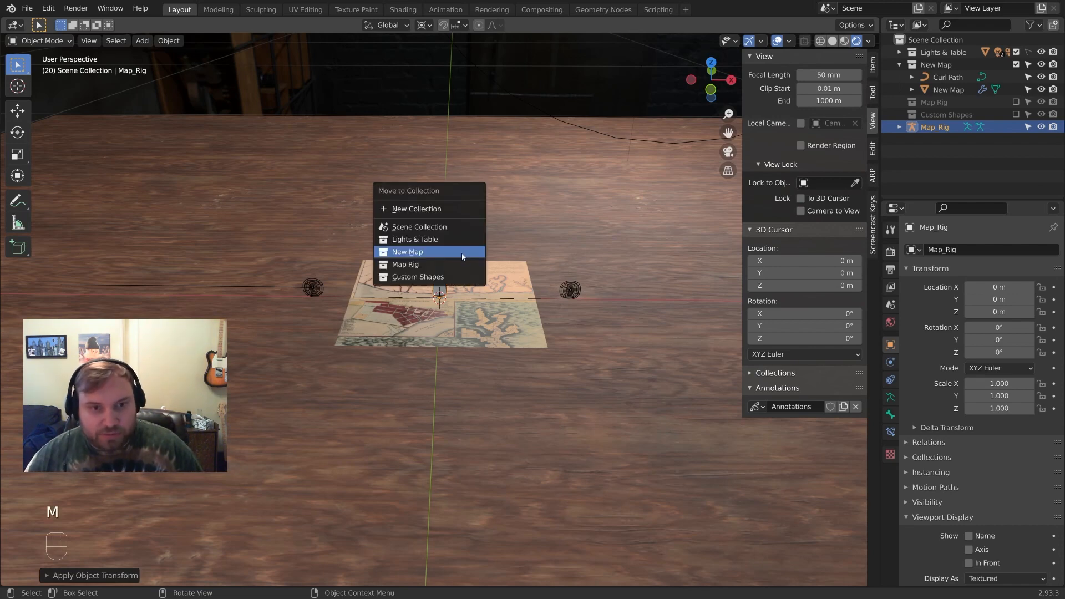
{"action": "left_click", "coordinate": [467, 252]}
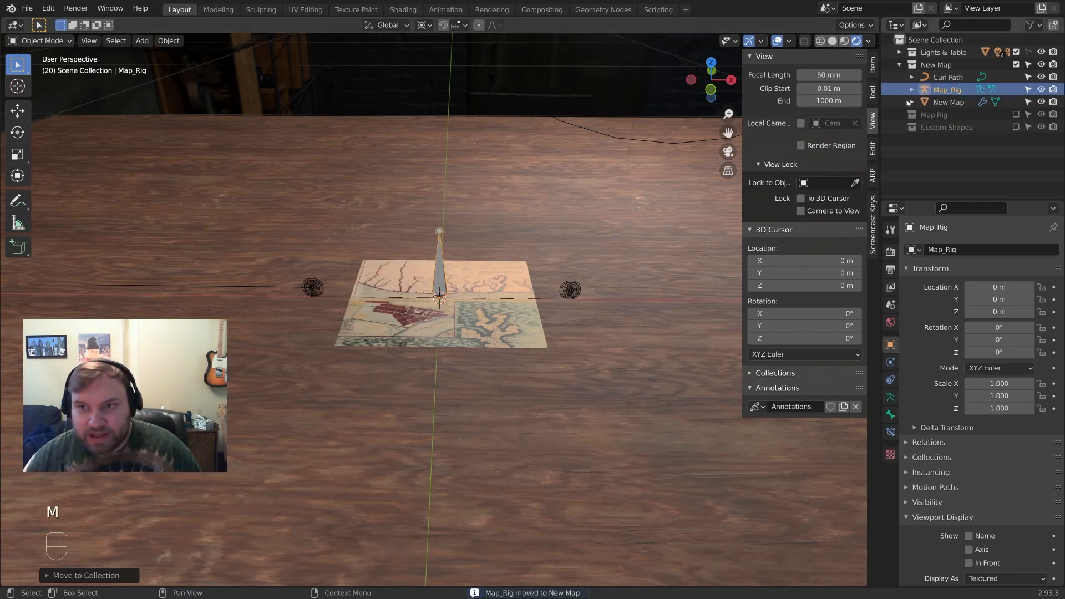
Enter Edit Mode on Map_Rig in front view with solid shading and rename its bone as Root
{"action": "middle_click_drag", "start_coordinate": [447, 272], "coordinate": [425, 275]}
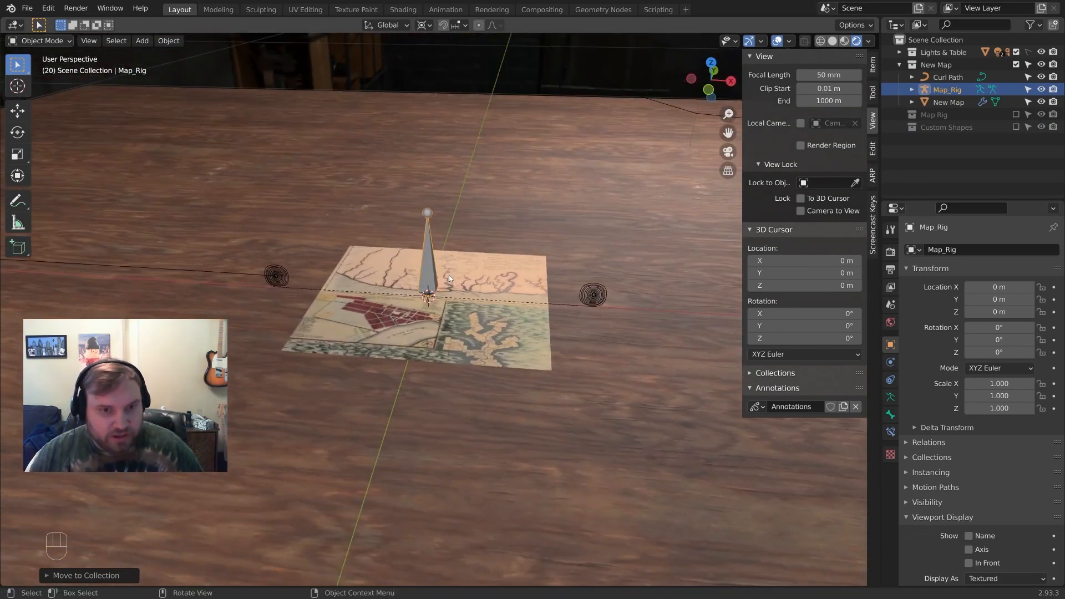
{"action": "key", "text": "Tab"}
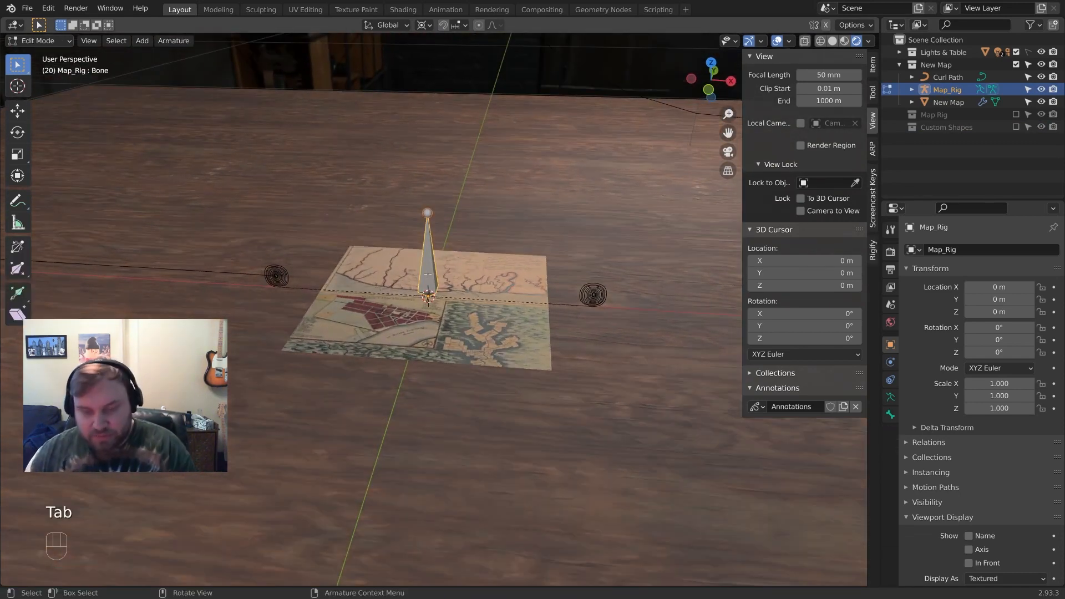
{"action": "key", "text": "KP_1"}
{"action": "scroll", "coordinate": [456, 264], "scroll_direction": "up", "scroll_amount": 2}
{"action": "key", "text": "z"}
{"action": "middle_click_drag", "start_coordinate": [560, 236], "coordinate": [551, 291], "text": "shift"}
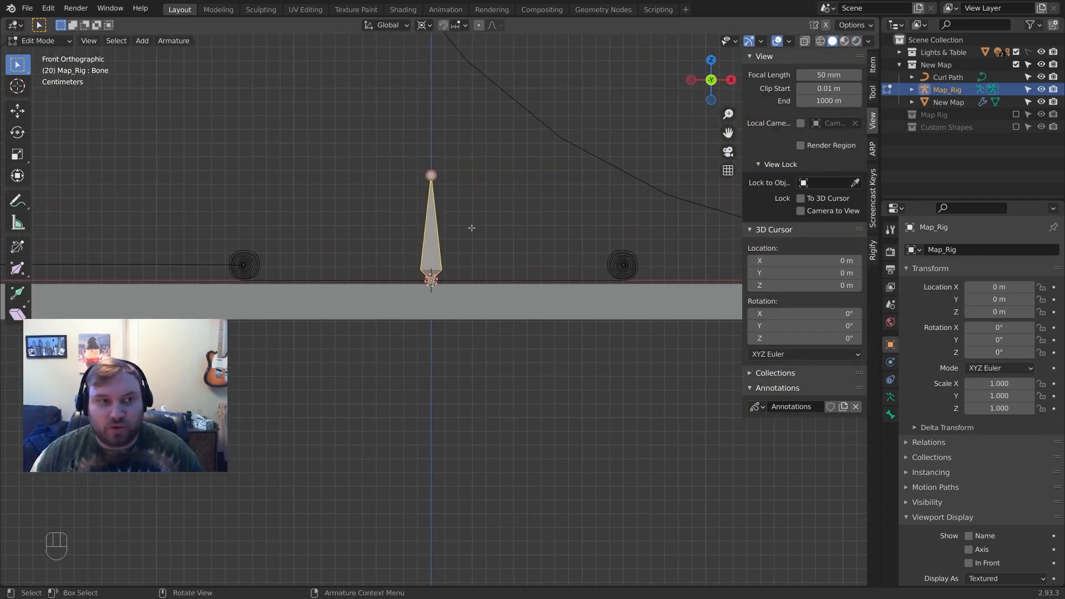
{"action": "key", "text": "F2"}
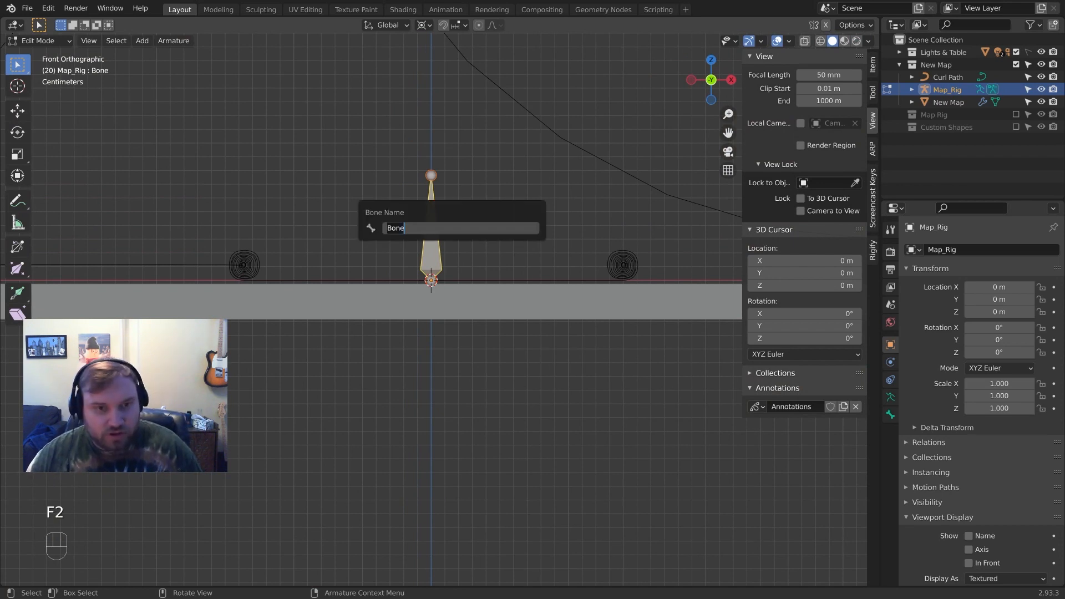
{"action": "type", "text": "Root"}
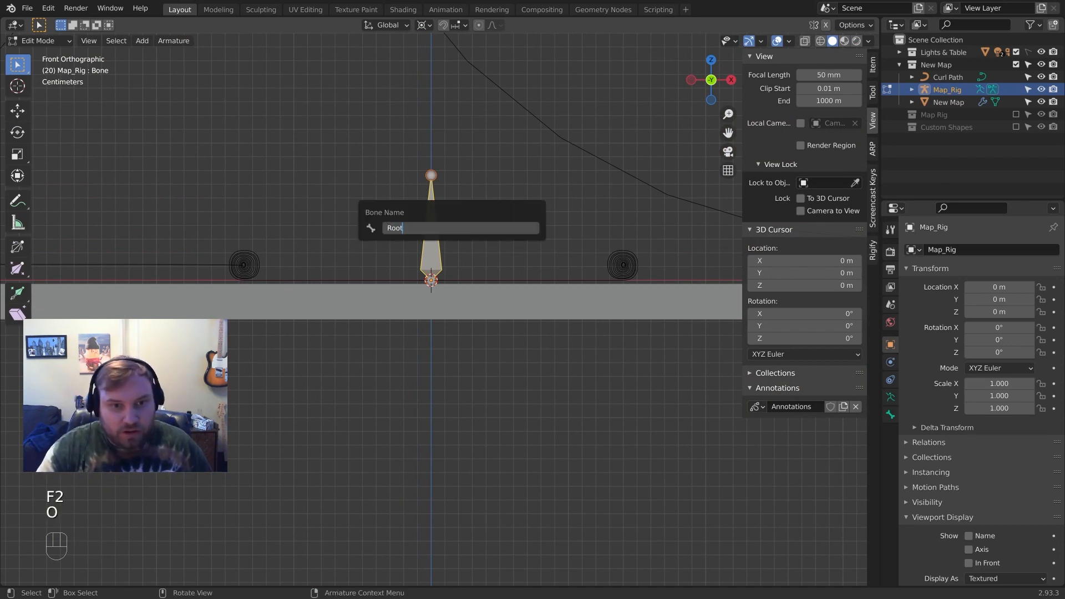
{"action": "key", "text": "Return"}
Duplicate the Root bone along the X axis and place the copy just inside the right-hand curl
{"action": "middle_click_drag", "start_coordinate": [481, 232], "coordinate": [485, 258], "text": "shift"}
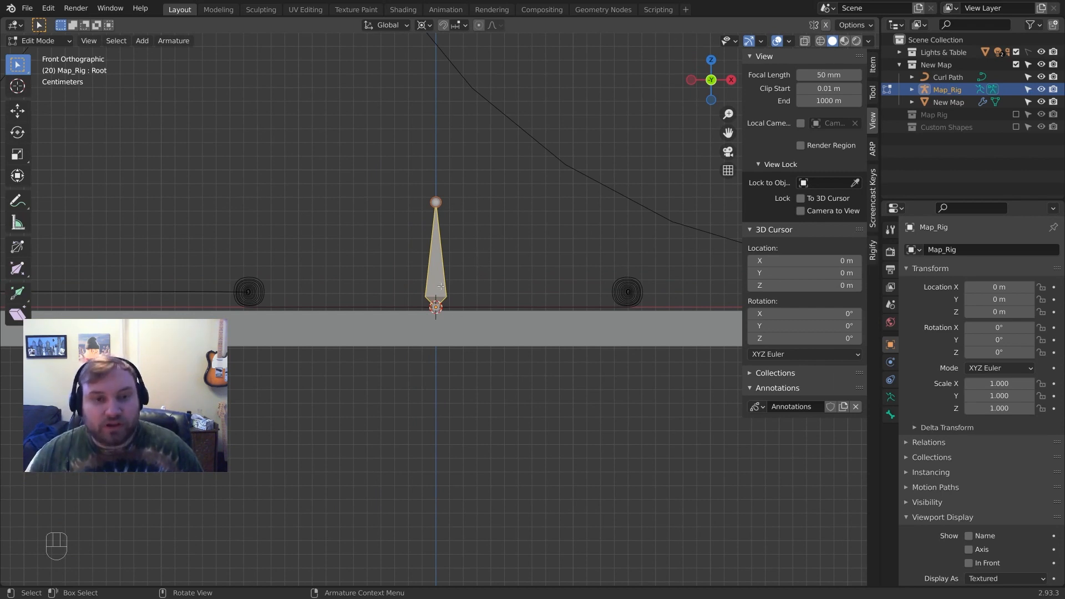
{"action": "key", "text": "shift+d"}
{"action": "key", "text": "x"}
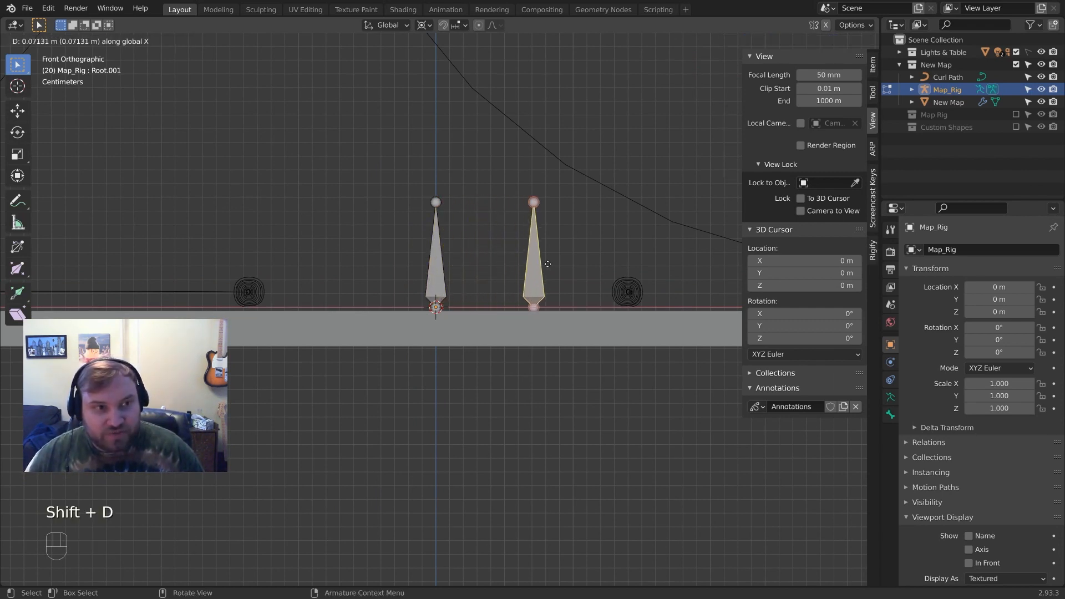
{"action": "left_click", "coordinate": [621, 256]}
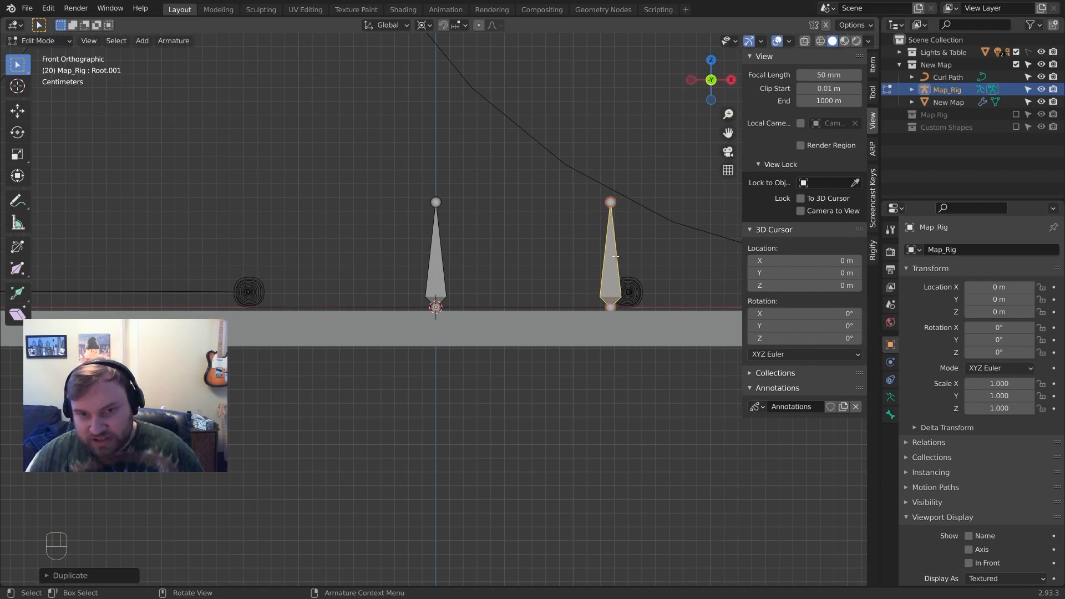
Shorten the duplicated bone by lowering its tip along Z to less than half the Root's height, and rename it as Right Side
{"action": "left_click", "coordinate": [611, 201]}
{"action": "key", "text": "g"}
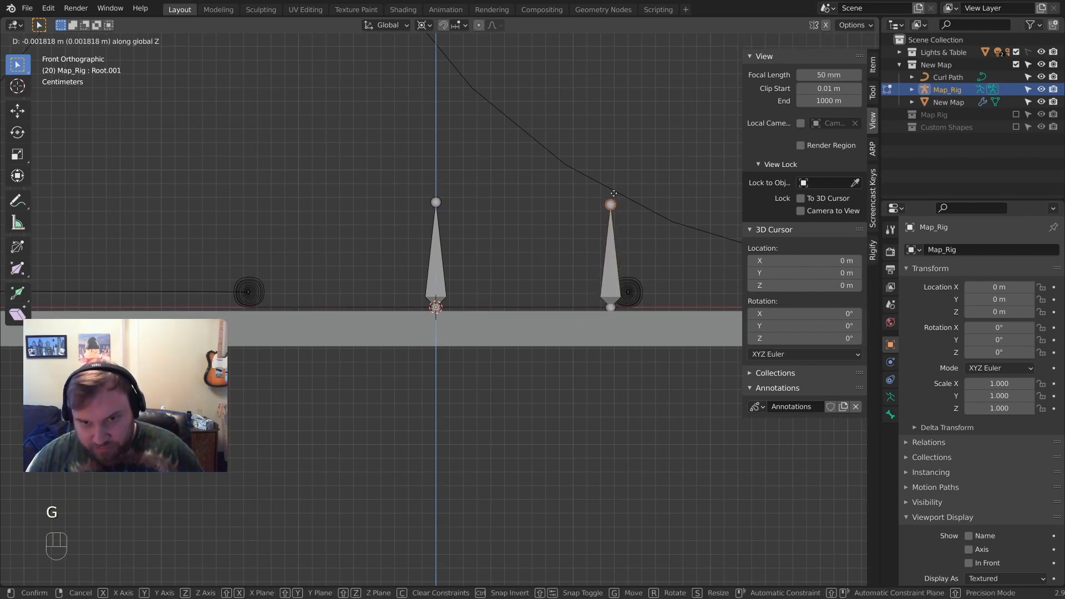
{"action": "left_click", "coordinate": [624, 258]}
{"action": "left_click", "coordinate": [611, 296]}
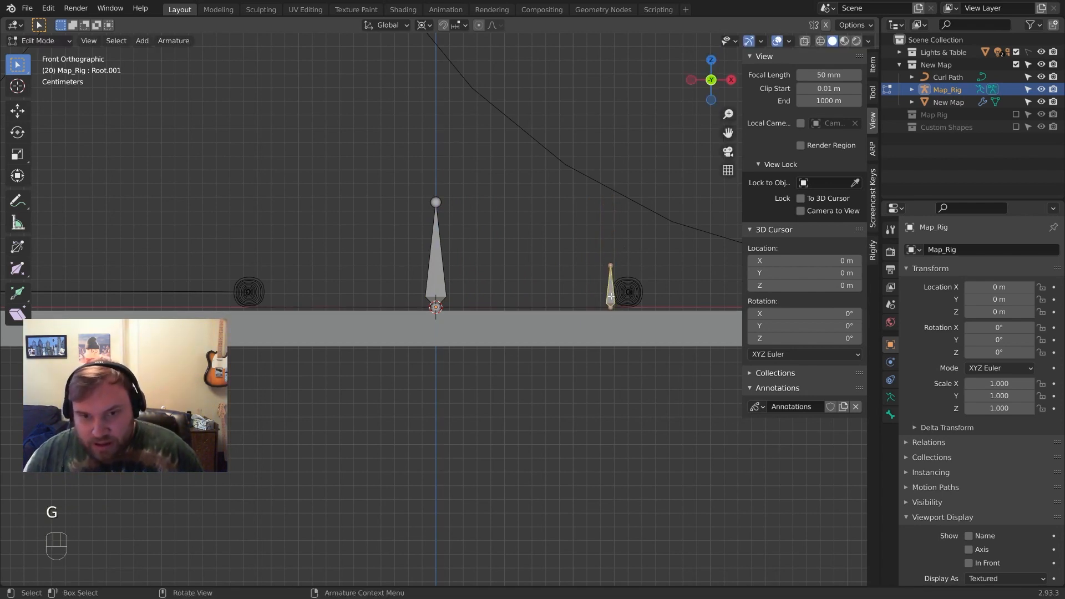
{"action": "key", "text": "F2"}
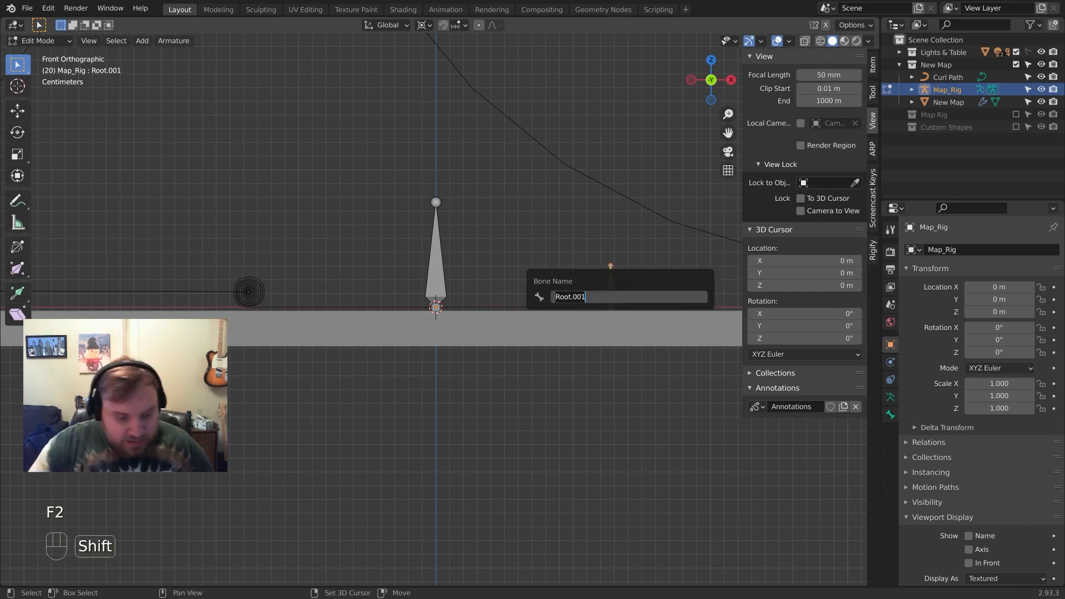
{"action": "type", "text": "Right Side"}
{"action": "key", "text": "Return"}
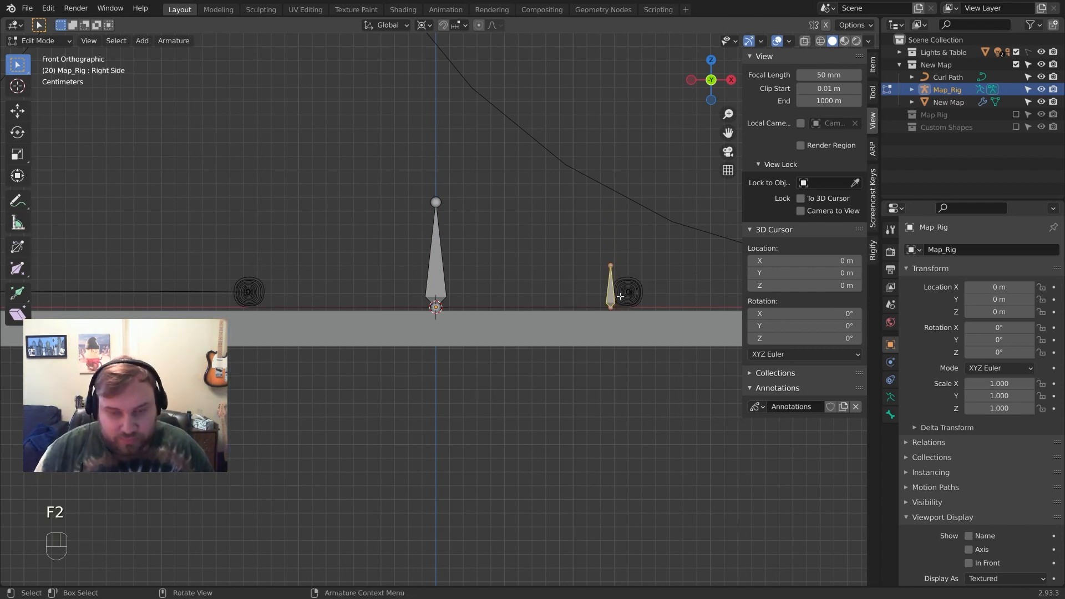
Duplicate the Right Side bone along X to just inside the left-hand curl and rename the copy as Left Side
{"action": "key", "text": "shift+d"}
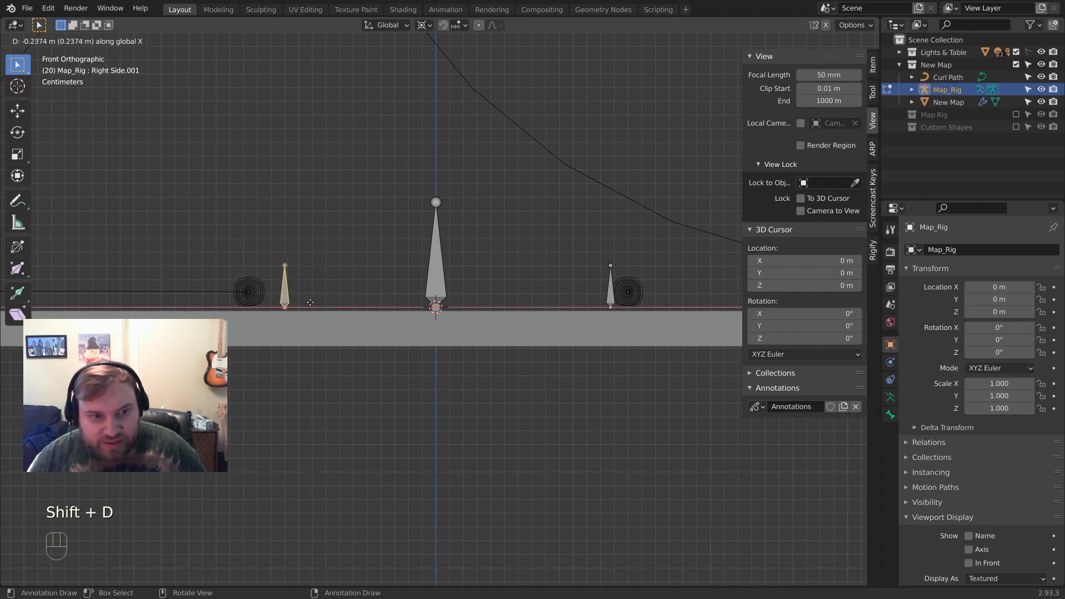
{"action": "left_click", "coordinate": [292, 302]}
{"action": "key", "text": "F2"}
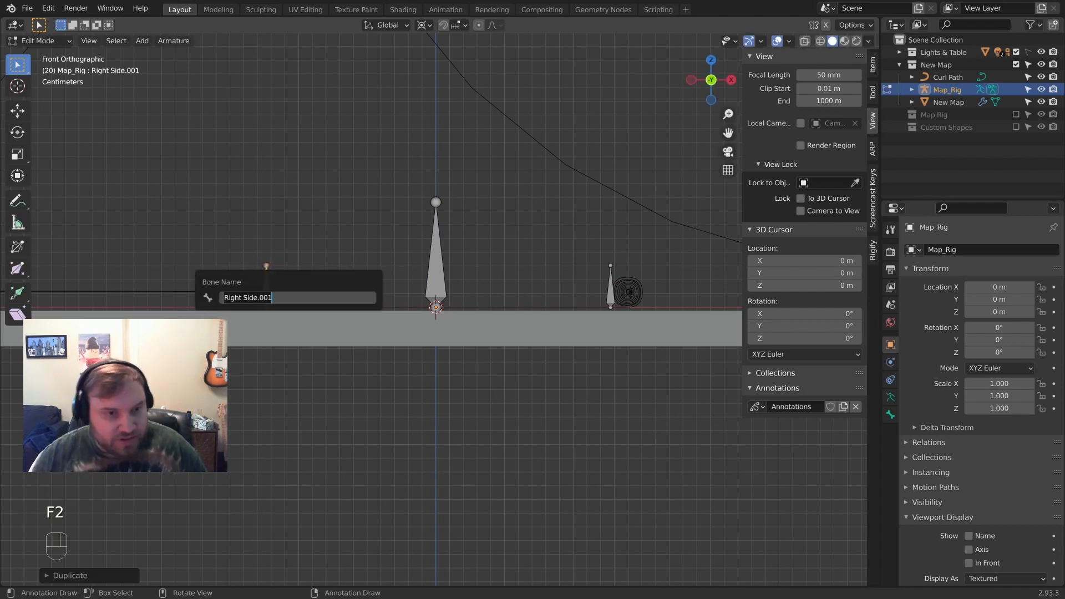
{"action": "type", "text": "Left Side"}
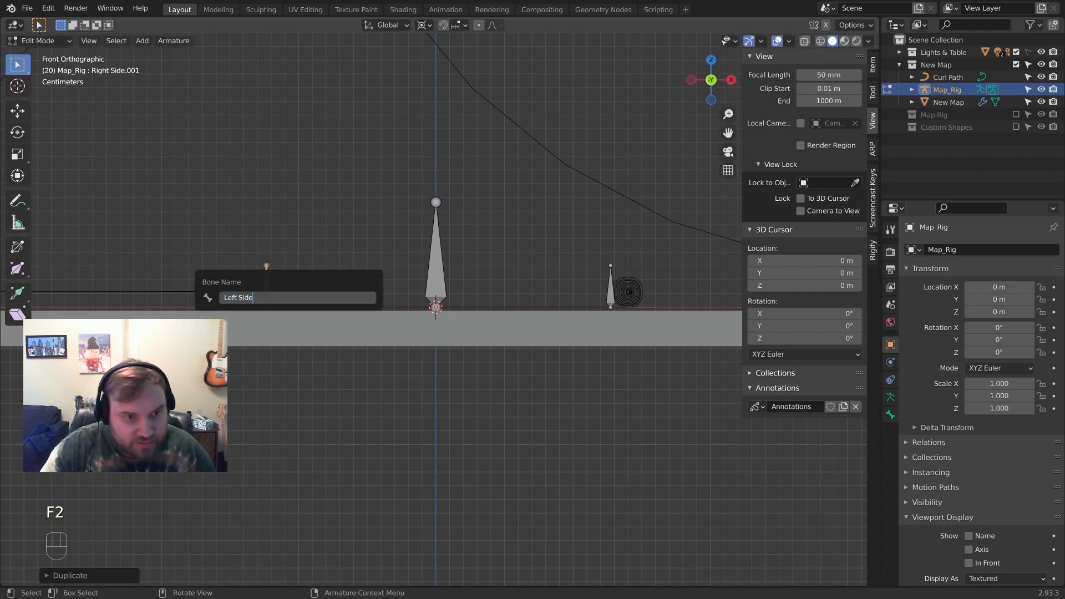
{"action": "key", "text": "Return"}
Duplicate the Root bone in place, scale the copy down and switch the viewport to wireframe shading
{"action": "left_click", "coordinate": [436, 267]}
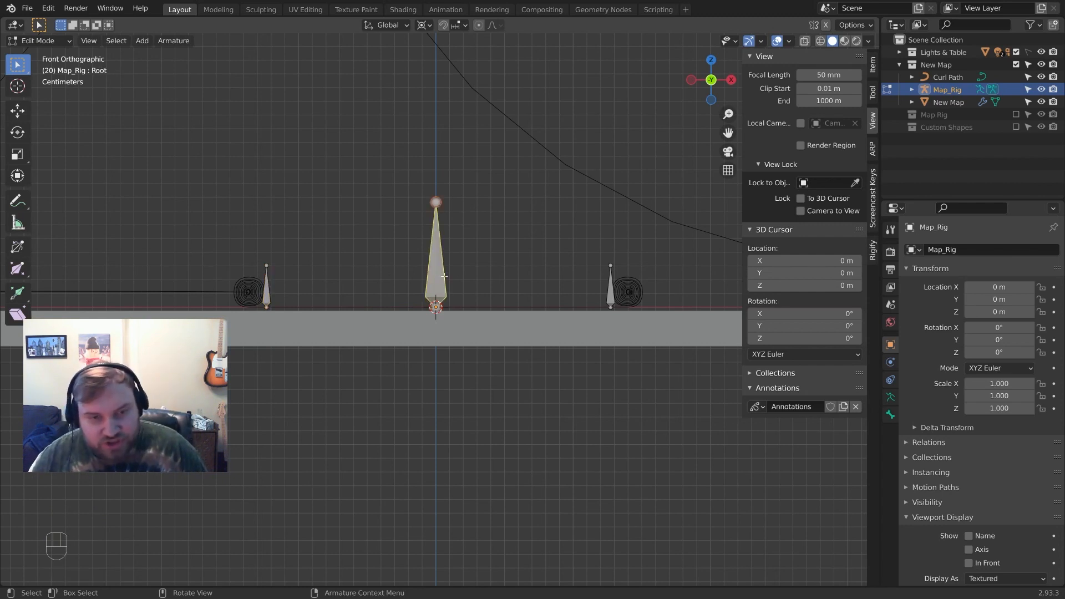
{"action": "key", "text": "shift+d"}
{"action": "right_click", "coordinate": [454, 243]}
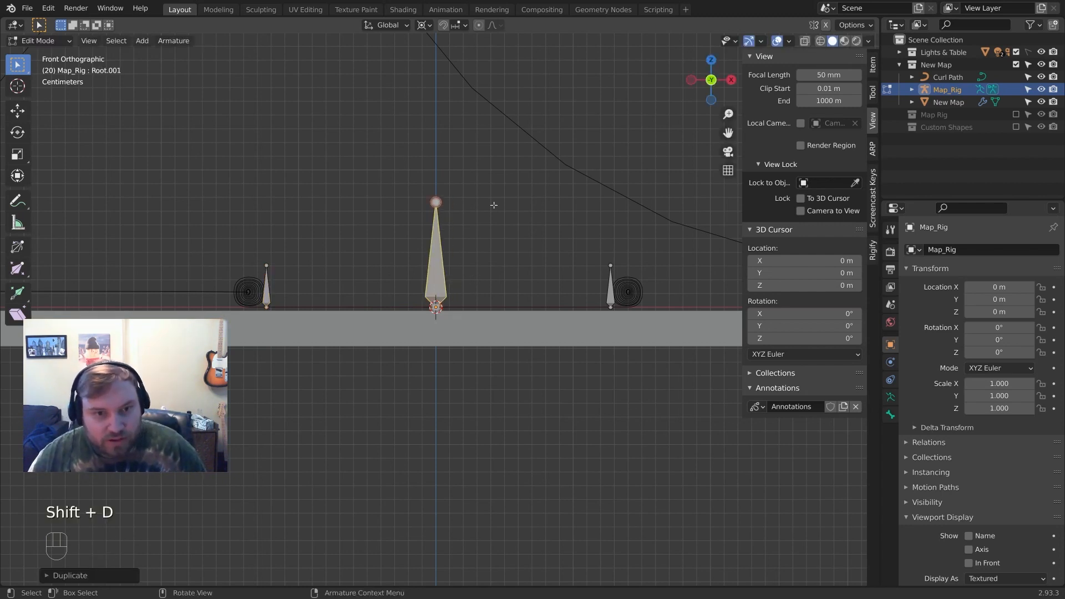
{"action": "key", "text": "s"}
{"action": "left_click", "coordinate": [463, 255]}
{"action": "key", "text": "z"}
{"action": "left_click", "coordinate": [331, 271]}
{"action": "scroll", "coordinate": [485, 244], "scroll_direction": "up", "scroll_amount": 2}
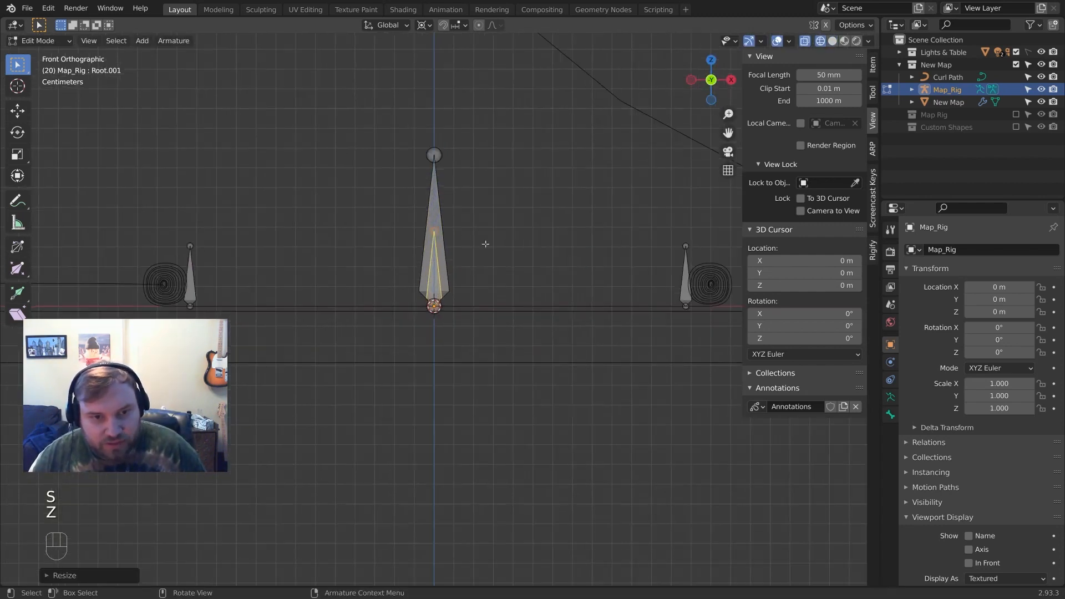
{"action": "key", "text": "s"}
{"action": "right_click", "coordinate": [487, 241]}
Rename the smaller duplicated bone inside the Root bone as Map
{"action": "key", "text": "F2"}
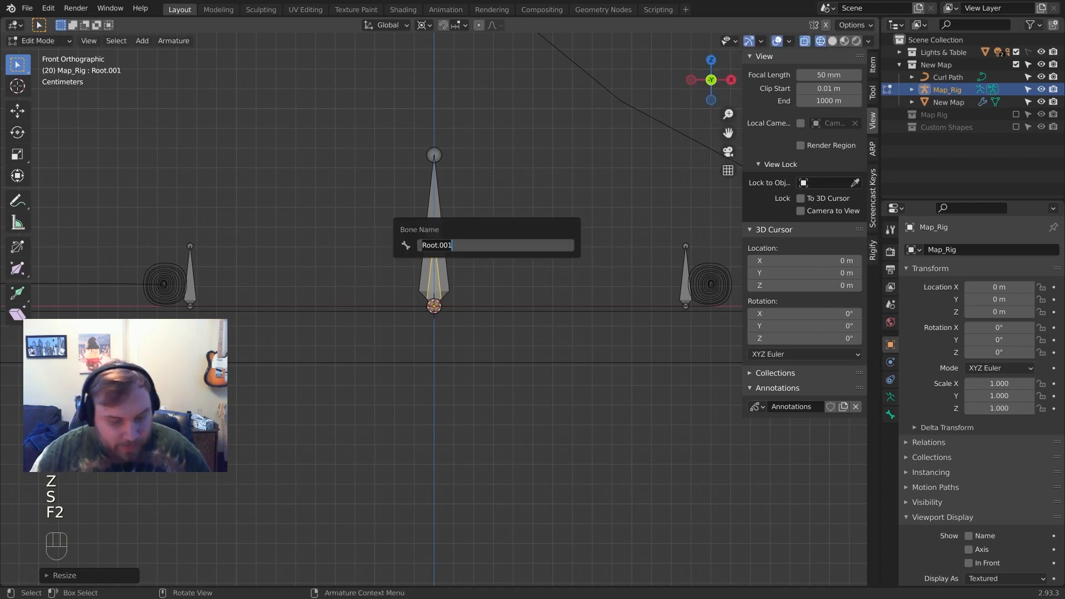
{"action": "type", "text": "Paper"}
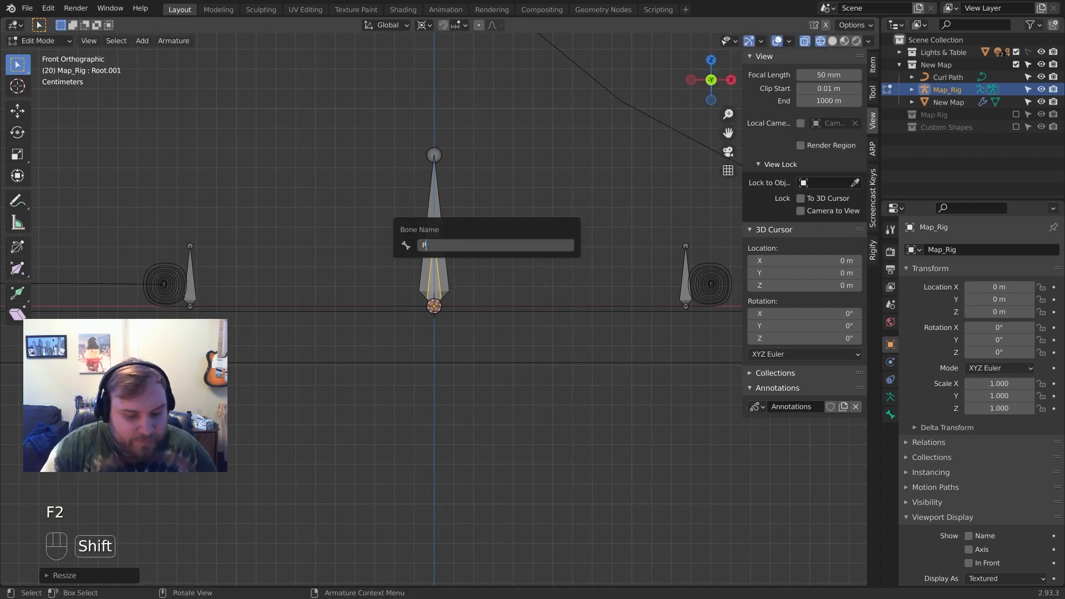
{"action": "key", "text": "BackSpace"}
{"action": "key", "text": "BackSpace"}
{"action": "key", "text": "BackSpace"}
{"action": "key", "text": "BackSpace"}
{"action": "key", "text": "BackSpace"}
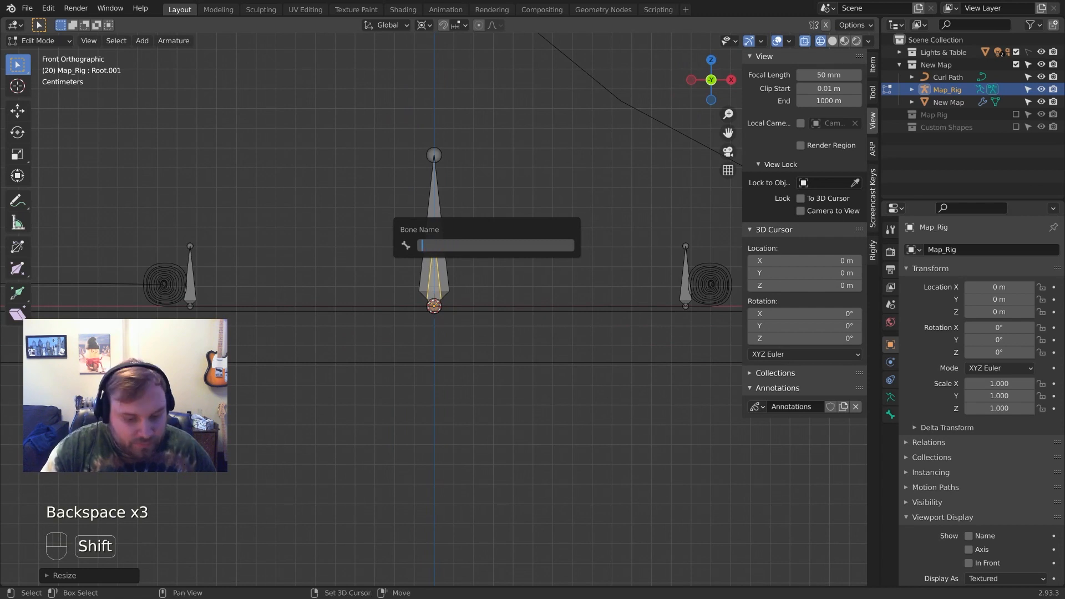
{"action": "type", "text": "Map"}
{"action": "key", "text": "Return"}
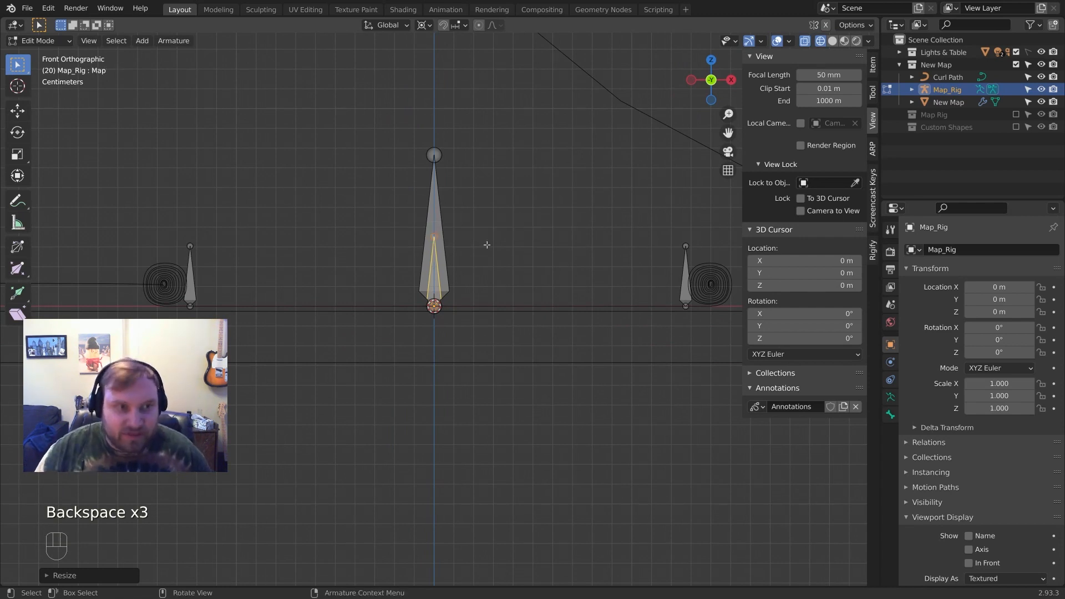
Parent the Map, Right Side and Left Side bones to the Root bone, keeping their offset
{"action": "key", "text": "shift"}
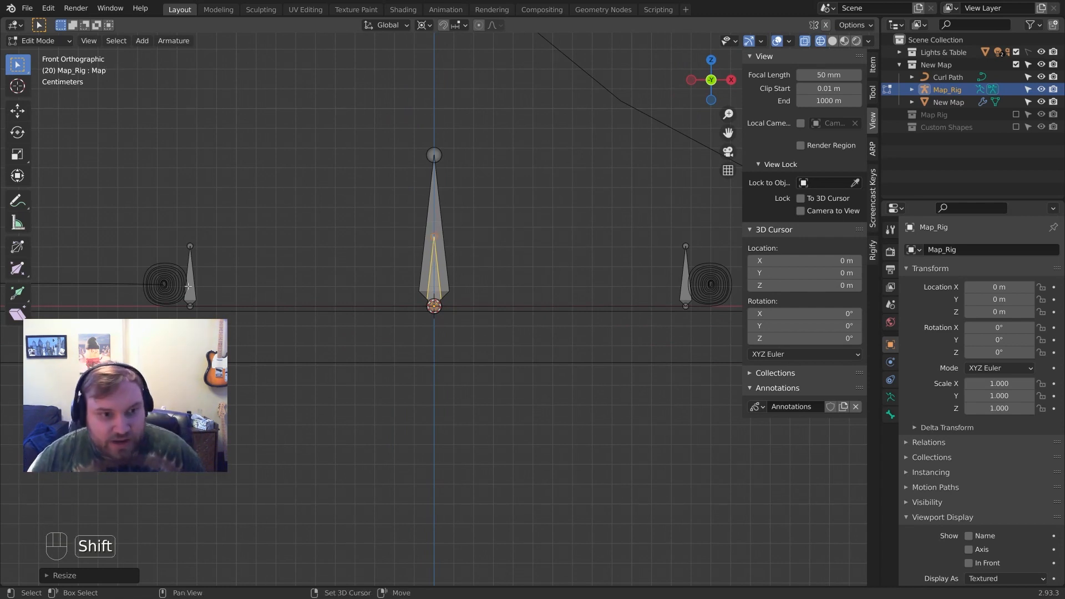
{"action": "left_click", "coordinate": [189, 285], "text": "shift"}
{"action": "left_click", "coordinate": [679, 280], "text": "shift"}
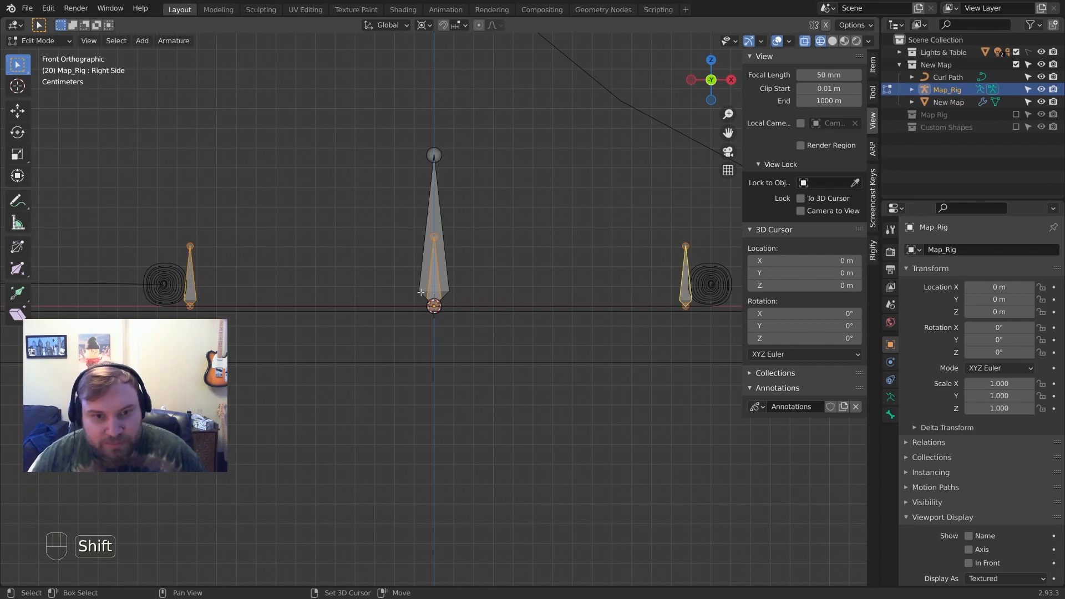
{"action": "left_click", "coordinate": [439, 213], "text": "shift"}
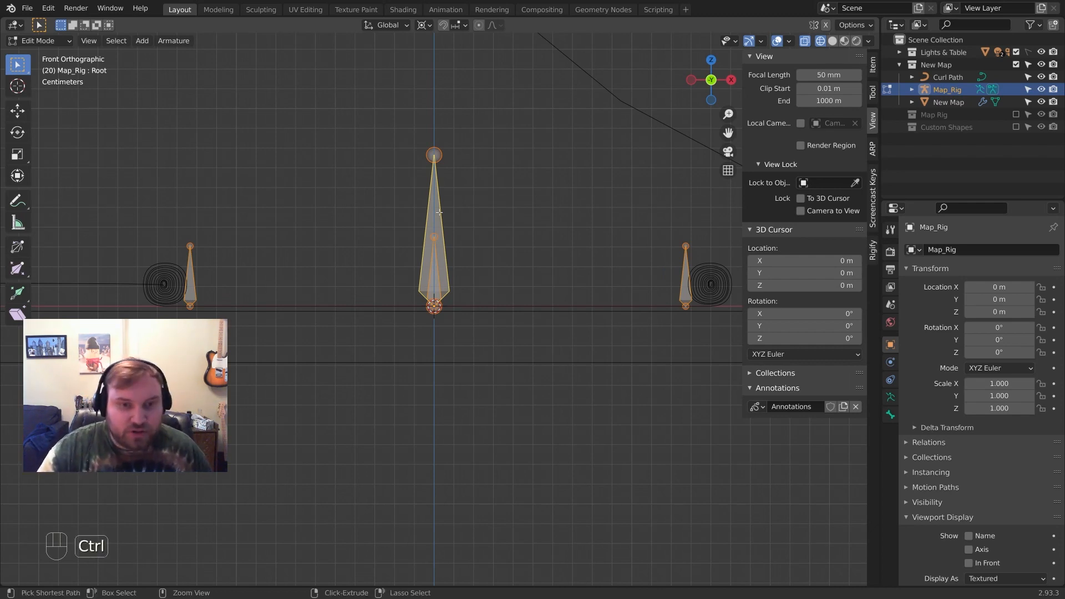
{"action": "key", "text": "ctrl+p"}
{"action": "left_click", "coordinate": [441, 214]}
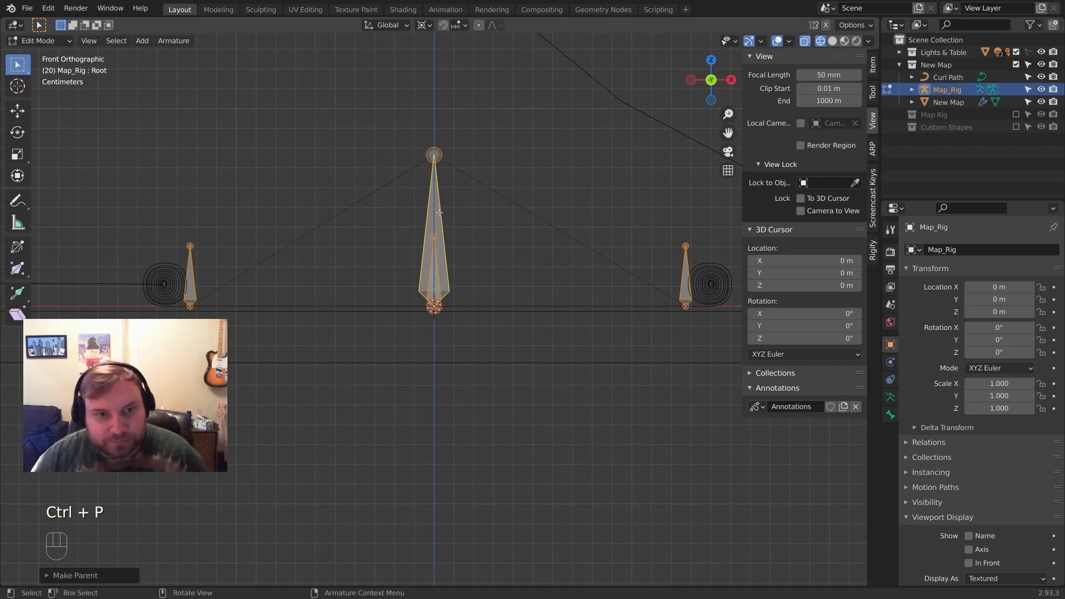
Enter Pose Mode and test moving and rotating the Root bone to check its child bones, cancelling each transform
{"action": "key", "text": "ctrl+Tab"}
{"action": "key", "text": "ctrl+Tab"}
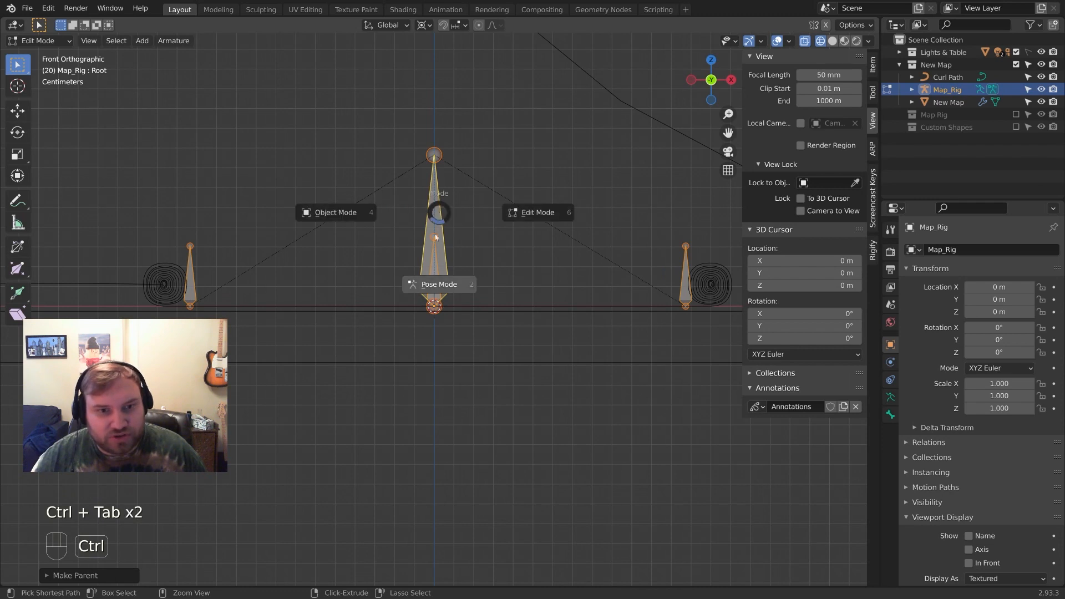
{"action": "left_click", "coordinate": [437, 286]}
{"action": "left_click", "coordinate": [438, 222]}
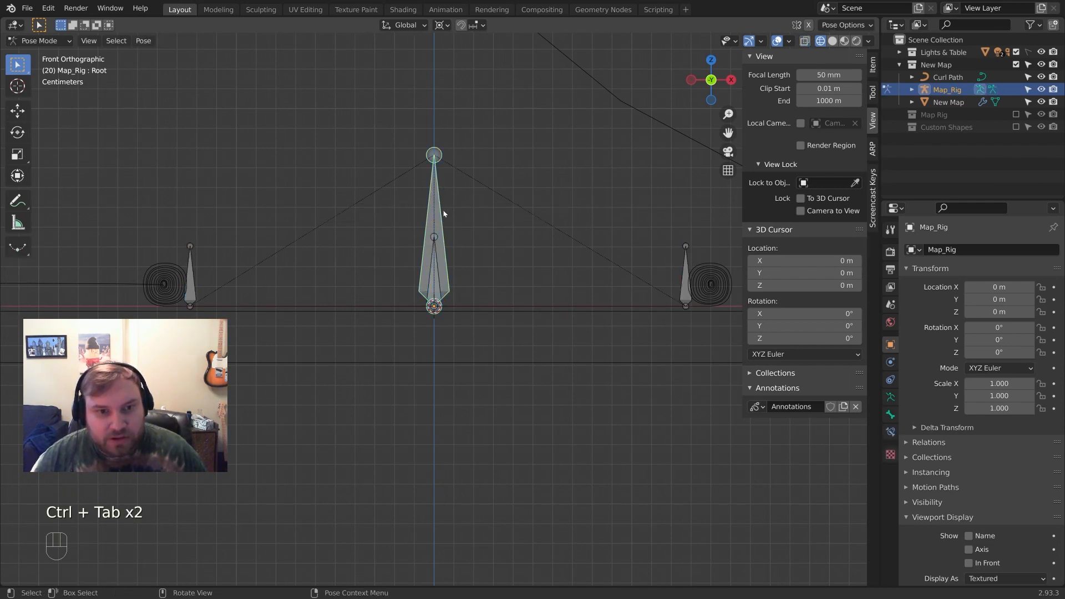
{"action": "key", "text": "g"}
{"action": "right_click", "coordinate": [434, 219]}
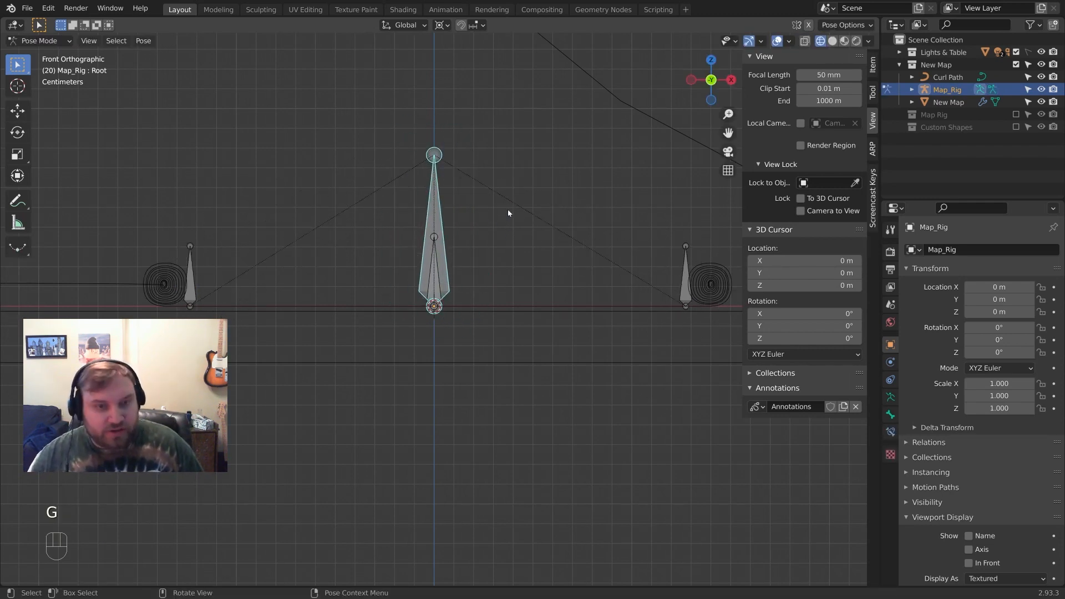
{"action": "key", "text": "g"}
{"action": "right_click", "coordinate": [514, 206]}
{"action": "middle_click_drag", "start_coordinate": [502, 203], "coordinate": [506, 261]}
{"action": "key", "text": "r"}
{"action": "key", "text": "r"}
{"action": "right_click", "coordinate": [499, 213]}
Switch the viewport to Solid shading with the whole rig in view
{"action": "scroll", "coordinate": [498, 213], "scroll_direction": "down", "scroll_amount": 3}
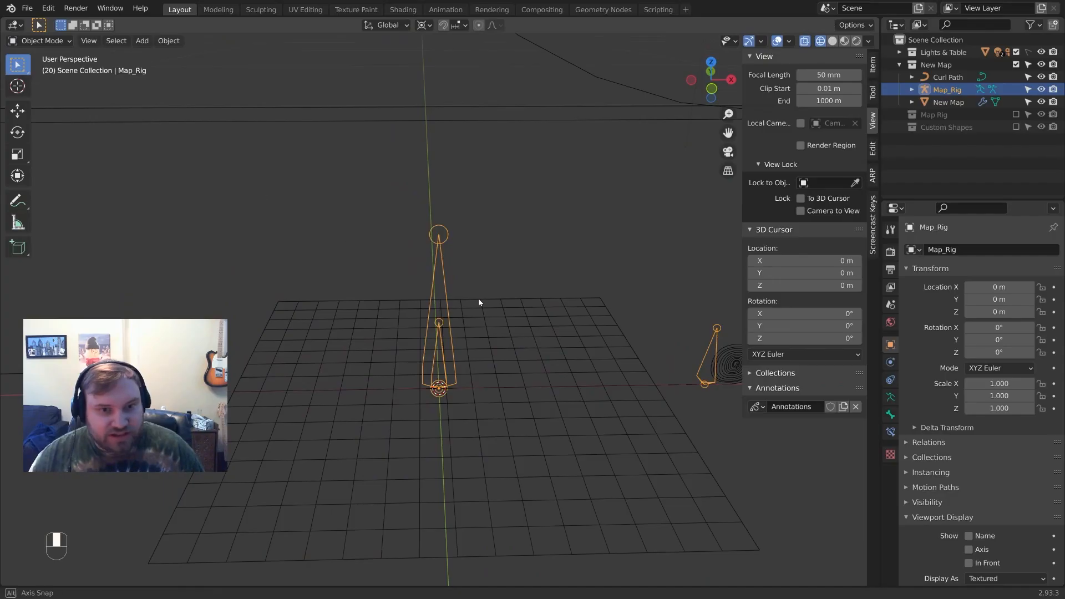
{"action": "key", "text": "z"}
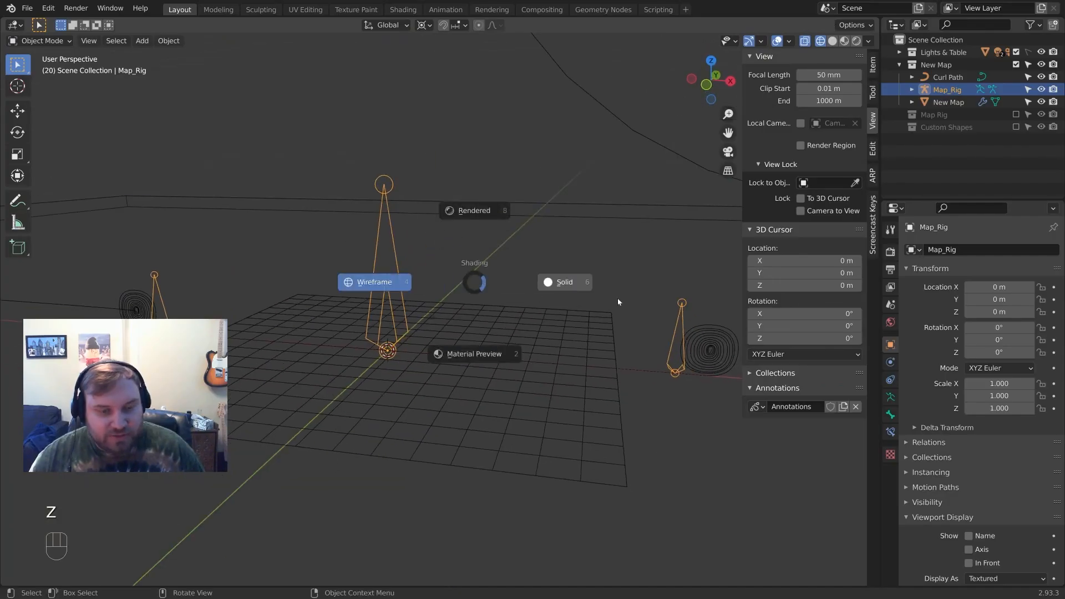
{"action": "left_click", "coordinate": [618, 302]}
{"action": "scroll", "coordinate": [490, 271], "scroll_direction": "down", "scroll_amount": 3}
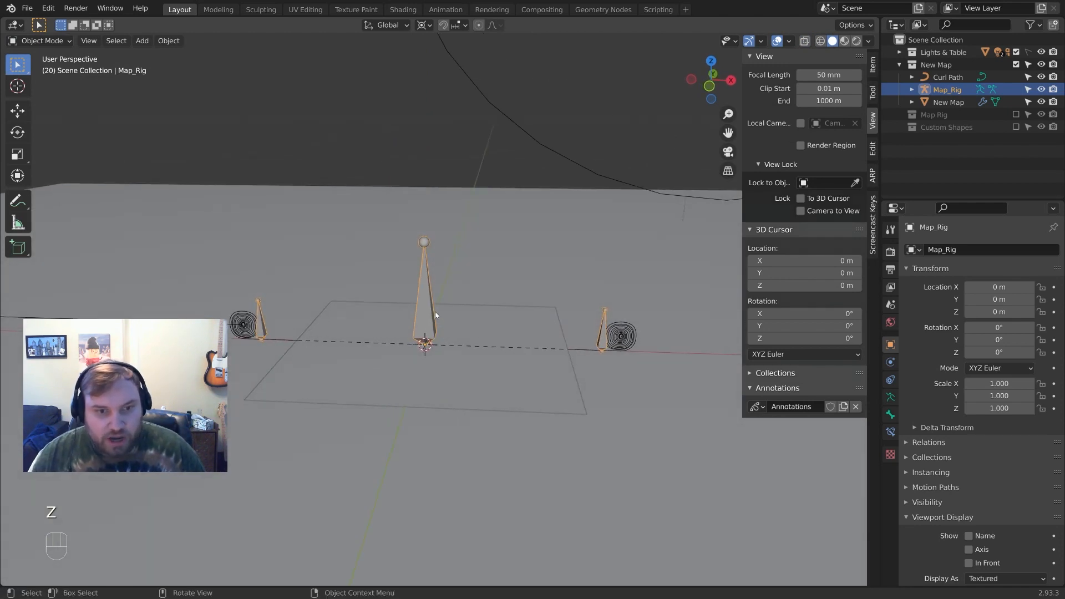
Test-move the armature in Object Mode and its Root bone in Pose Mode, cancelling both moves
{"action": "key", "text": "g"}
{"action": "right_click", "coordinate": [438, 298]}
{"action": "key", "text": "ctrl+Tab"}
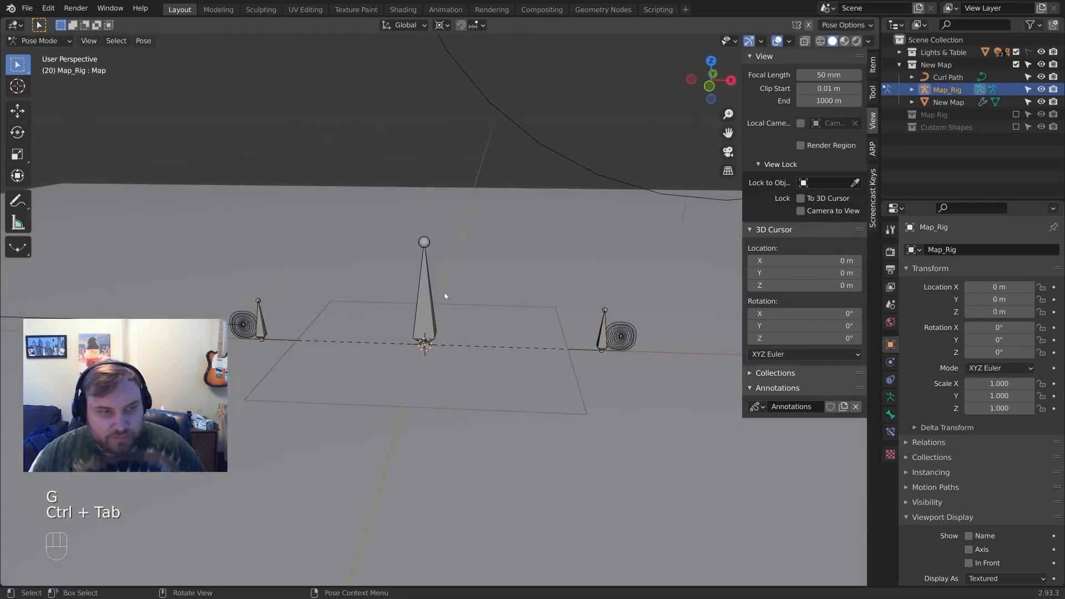
{"action": "left_click", "coordinate": [445, 296]}
{"action": "key", "text": "g"}
{"action": "right_click", "coordinate": [466, 316]}
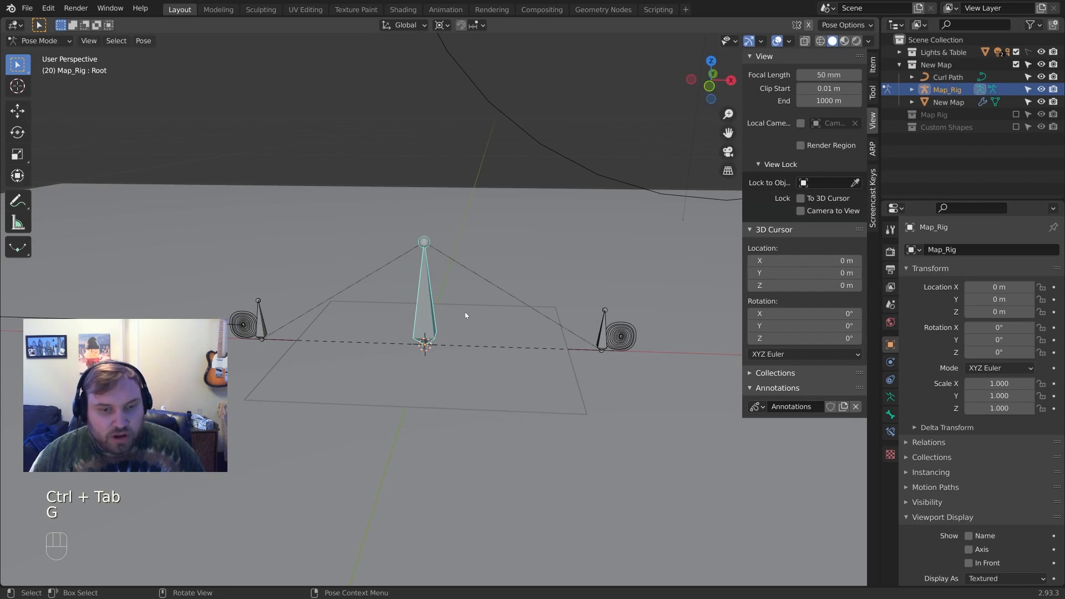
Parent the Curl Path curve to the Root bone of Map_Rig using the Bone parent type
{"action": "key", "text": "ctrl+Tab"}
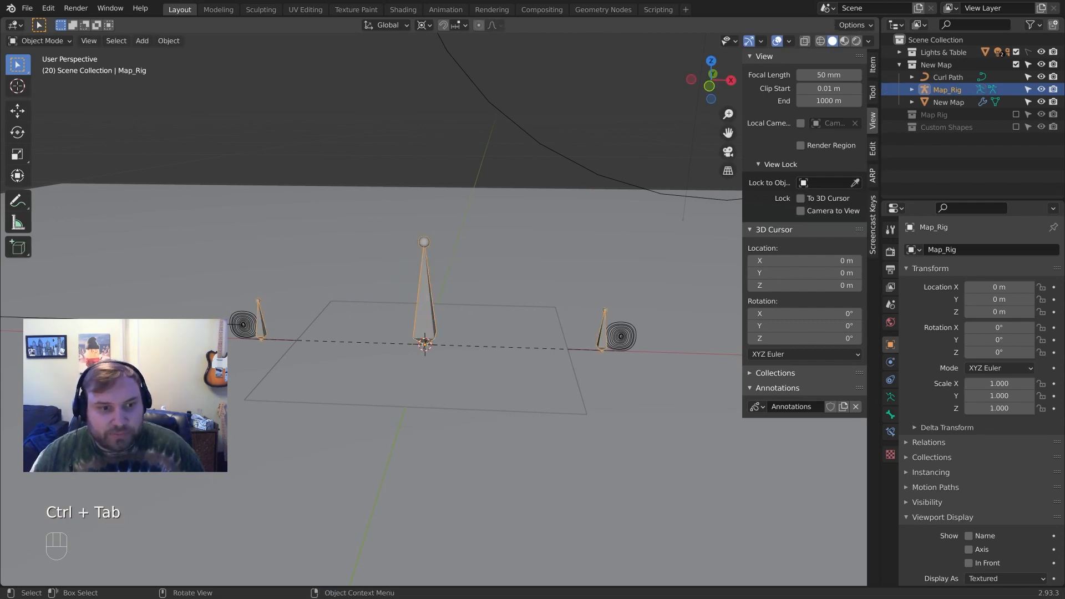
{"action": "left_click", "coordinate": [254, 322]}
{"action": "middle_click_drag", "start_coordinate": [284, 298], "coordinate": [299, 295]}
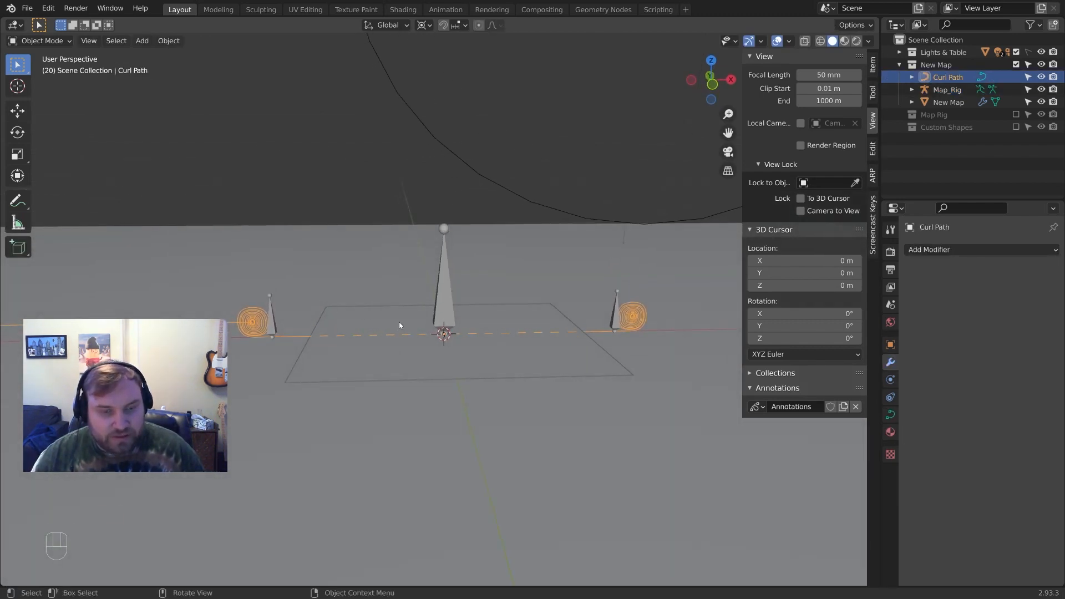
{"action": "left_click", "coordinate": [448, 282], "text": "shift"}
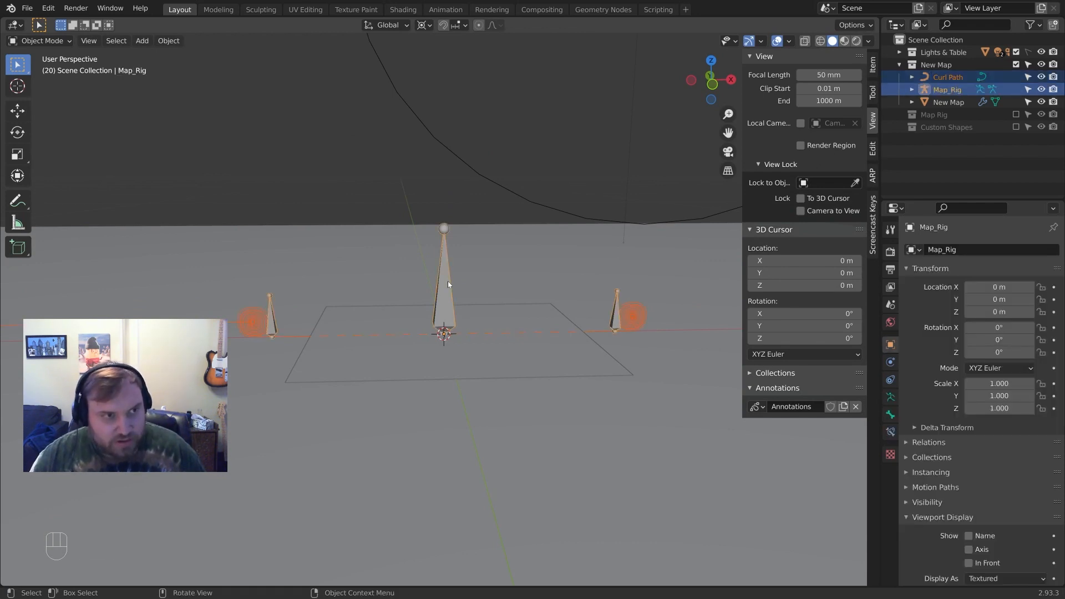
{"action": "left_click", "coordinate": [39, 40]}
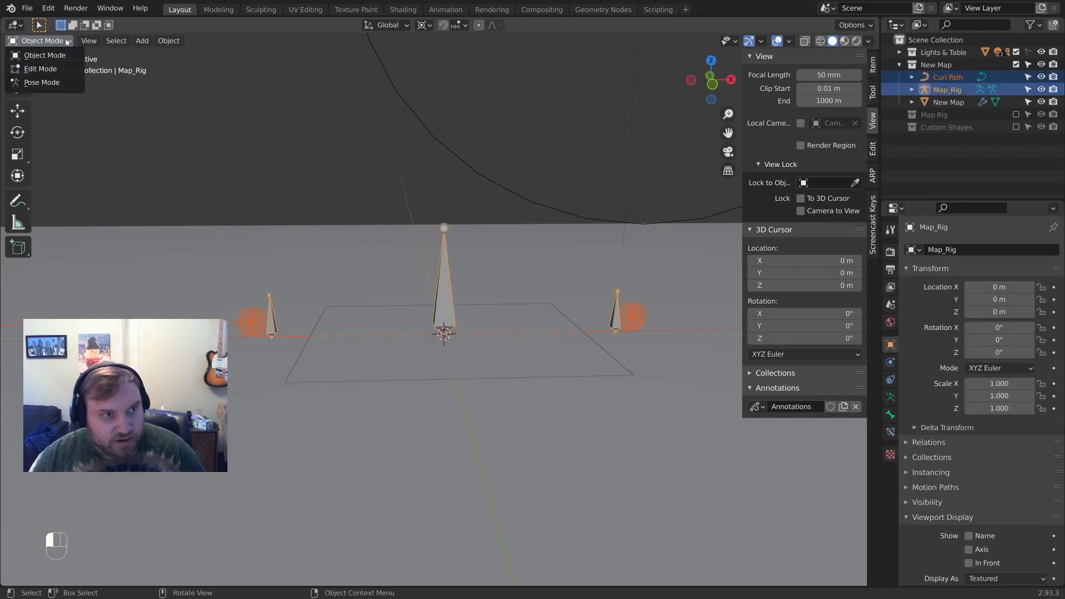
{"action": "left_click", "coordinate": [28, 79]}
{"action": "middle_click_drag", "start_coordinate": [134, 139], "coordinate": [425, 295]}
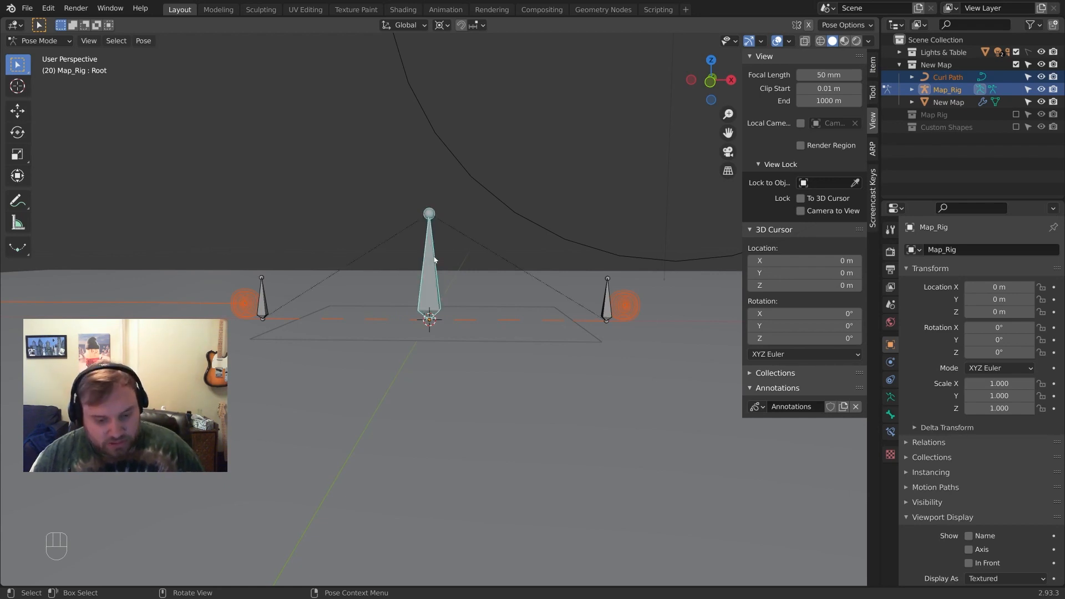
{"action": "key", "text": "ctrl+p"}
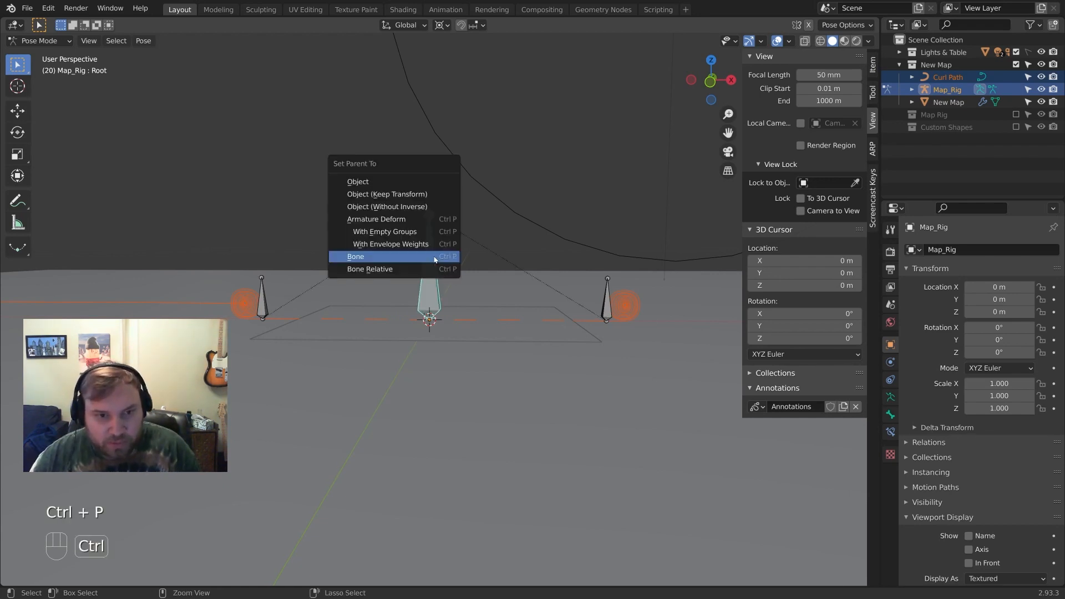
{"action": "left_click", "coordinate": [428, 262]}
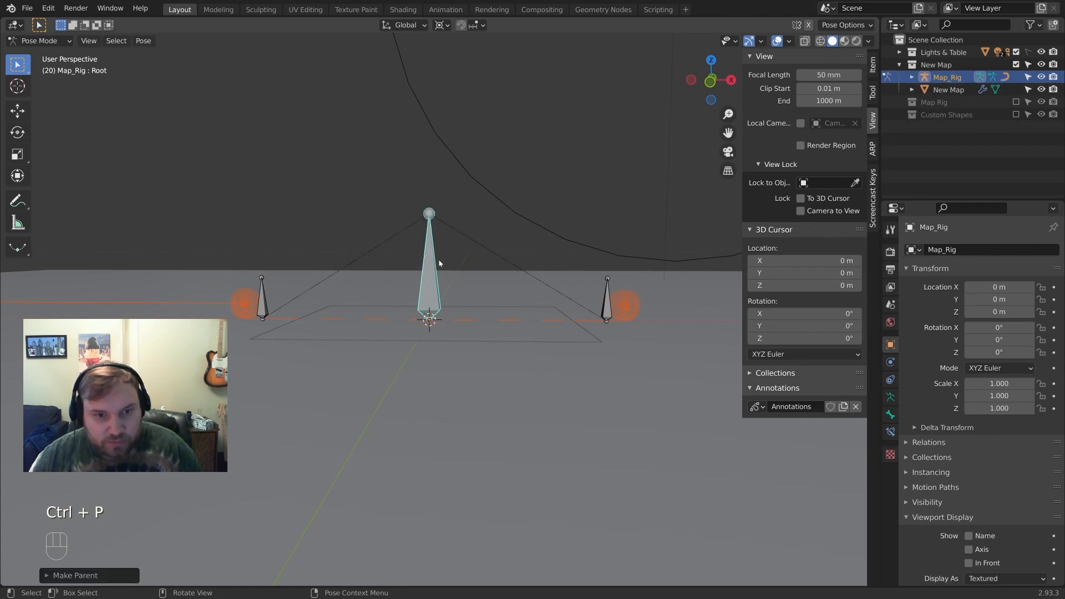
Test-move the Root bone in Pose Mode to check that the Curl Path follows it, cancelling the moves
{"action": "key", "text": "g"}
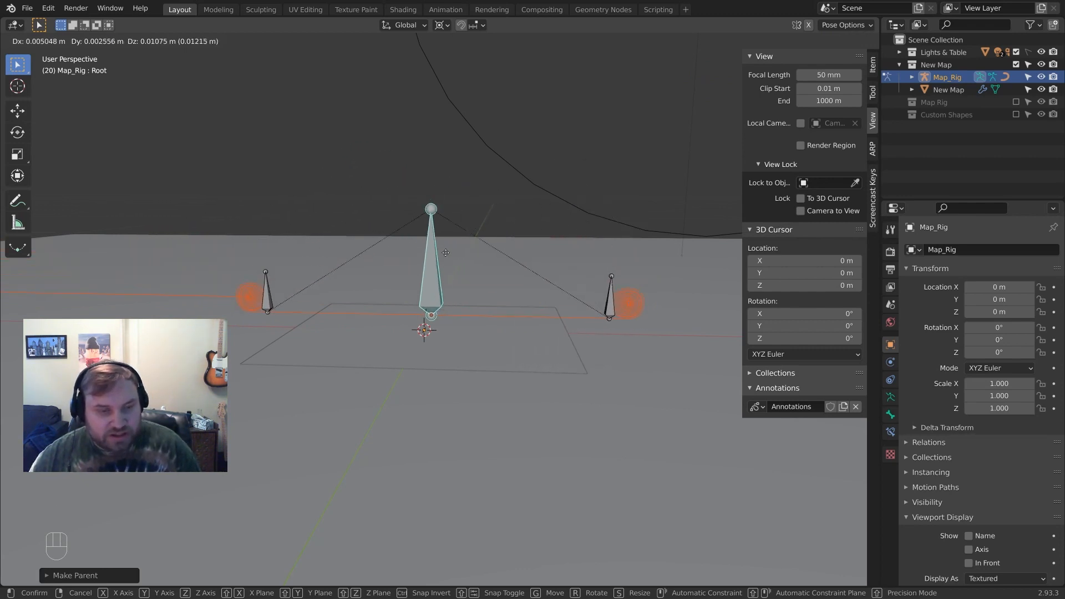
{"action": "right_click", "coordinate": [432, 241]}
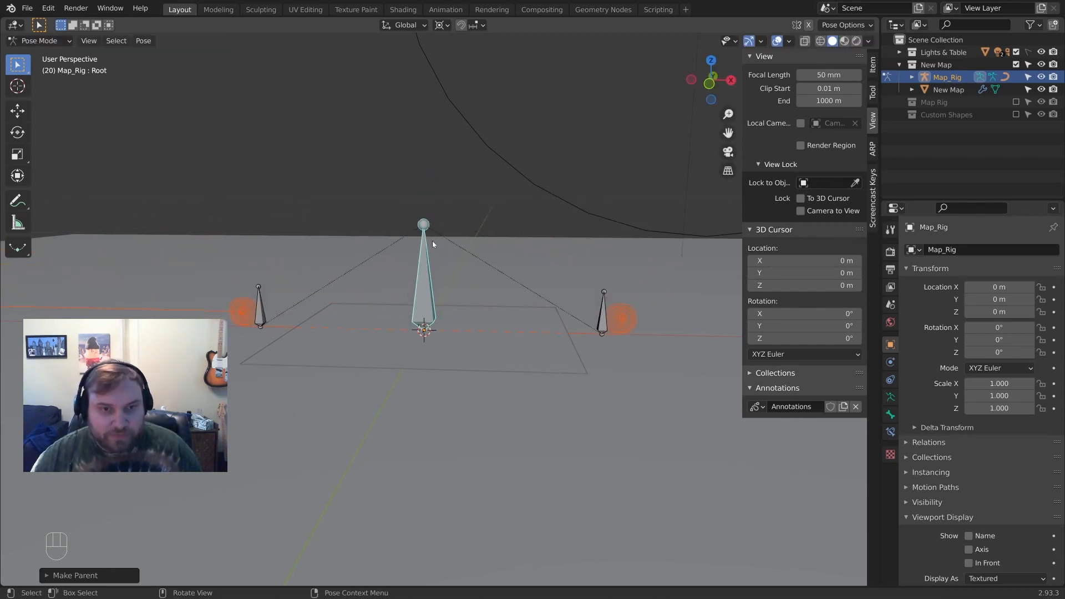
{"action": "middle_click_drag", "start_coordinate": [420, 282], "coordinate": [436, 244]}
{"action": "key", "text": "ctrl+Tab"}
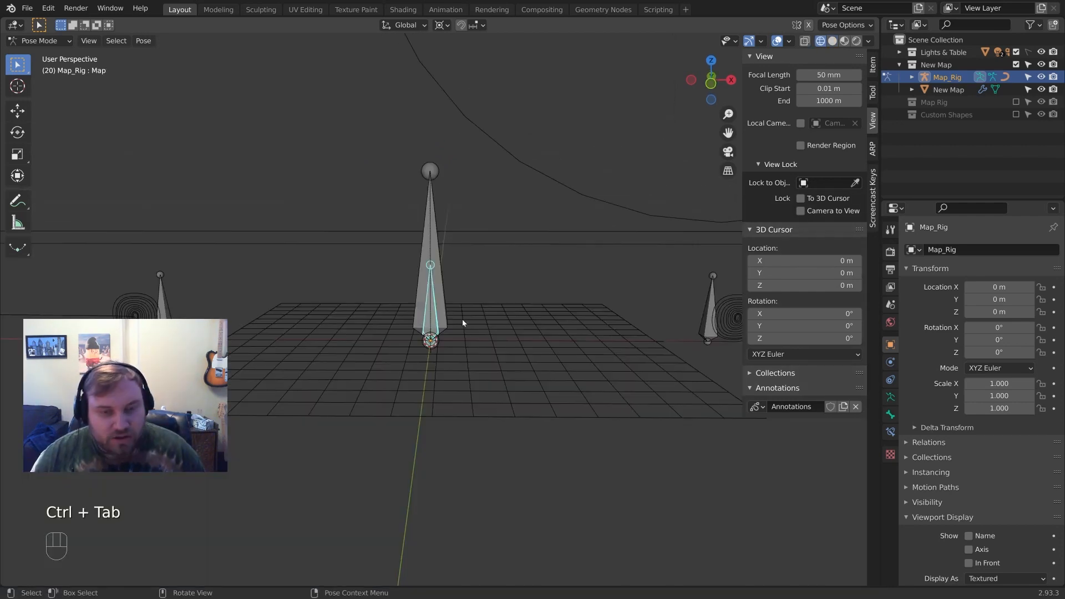
{"action": "left_click", "coordinate": [438, 272]}
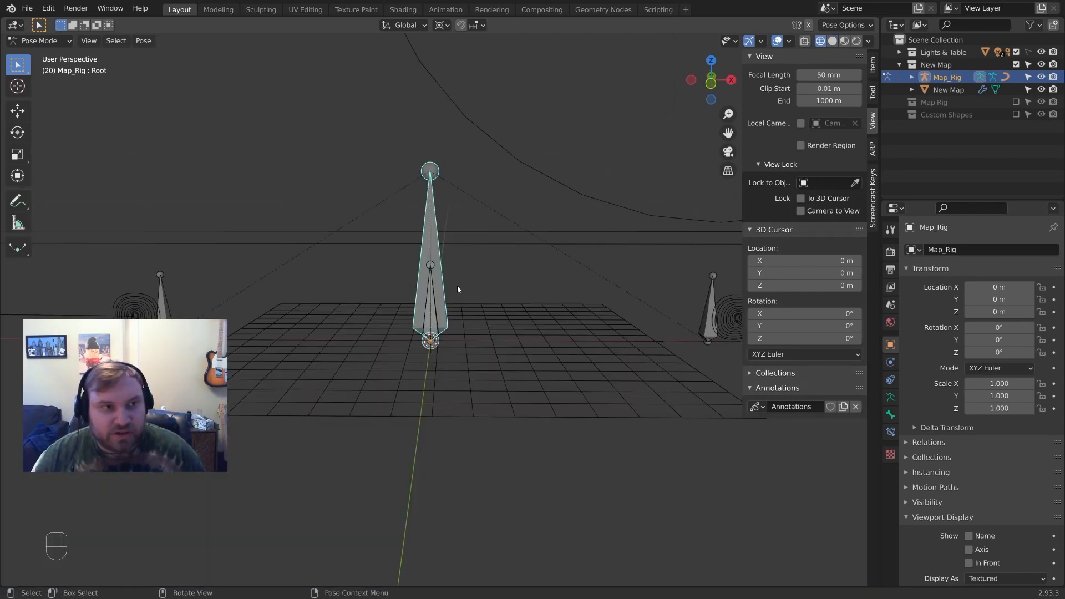
{"action": "key", "text": "g"}
{"action": "right_click", "coordinate": [431, 313]}
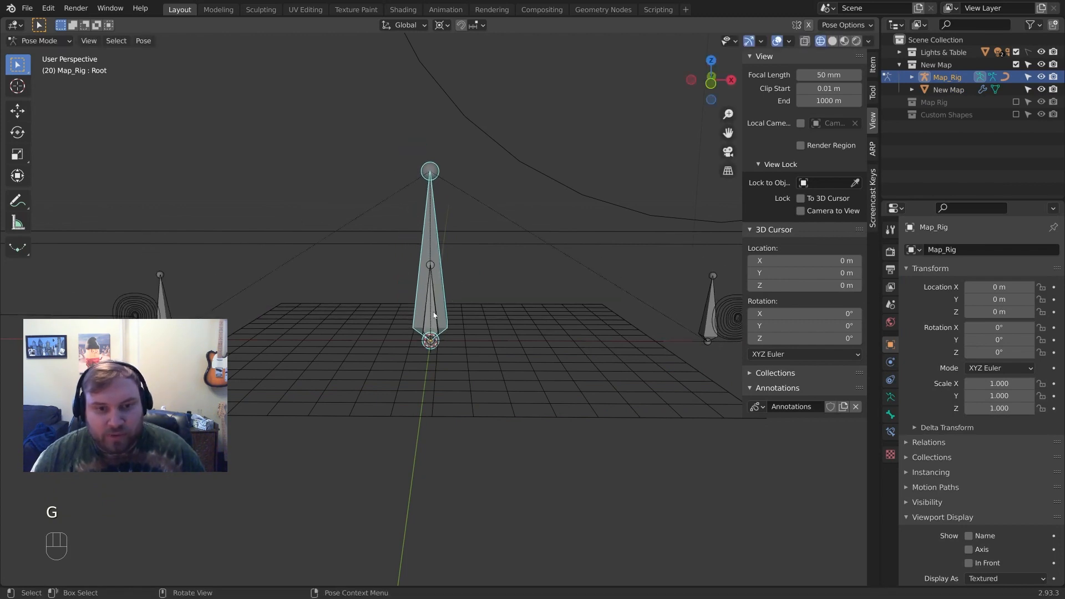
Parent the New Map mesh to the small Map bone inside the Root bone of Map_Rig
{"action": "left_click", "coordinate": [434, 314]}
{"action": "left_click", "coordinate": [48, 42]}
{"action": "left_click", "coordinate": [34, 54]}
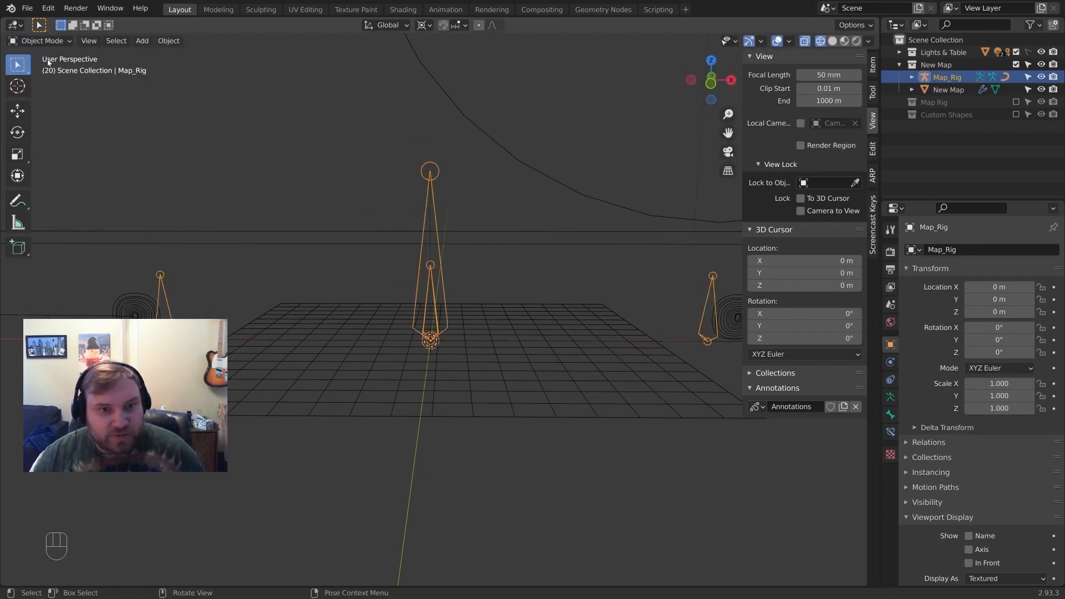
{"action": "left_click", "coordinate": [520, 337]}
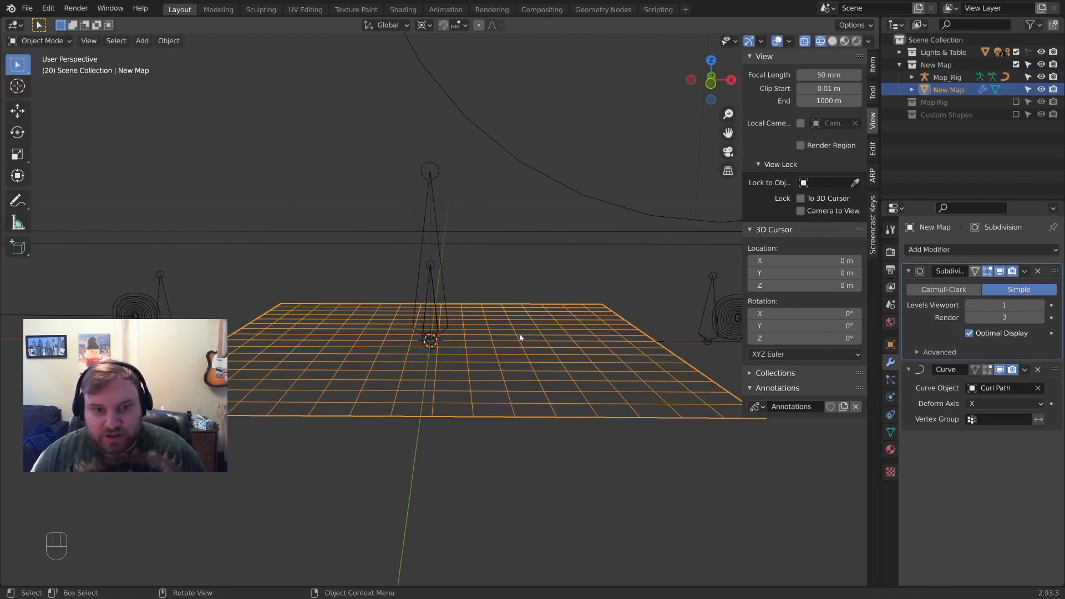
{"action": "left_click", "coordinate": [433, 291], "text": "shift"}
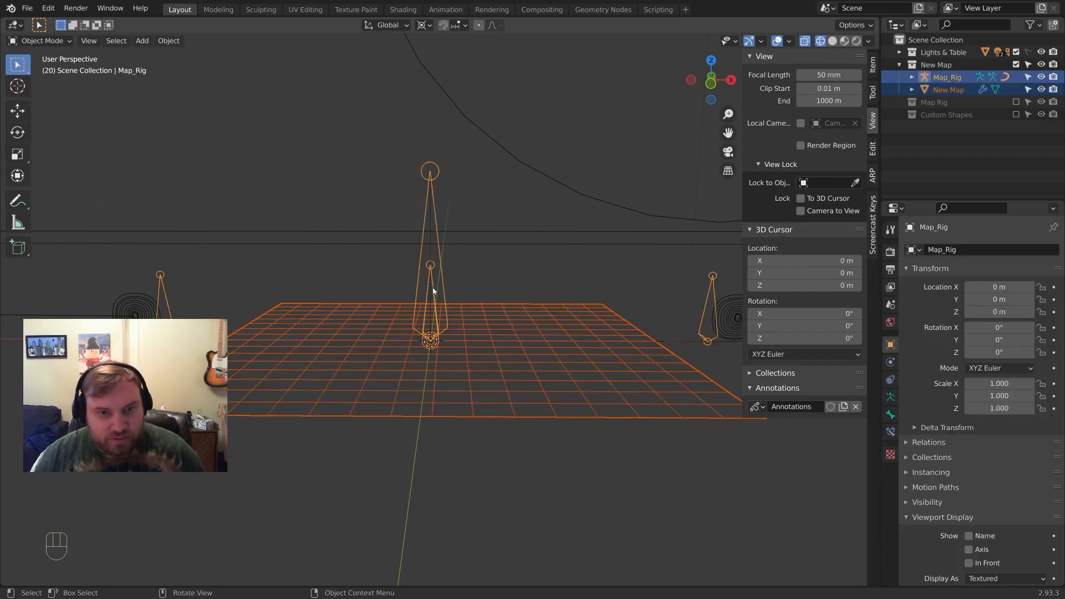
{"action": "key", "text": "ctrl+Tab"}
{"action": "scroll", "coordinate": [487, 317], "scroll_direction": "up", "scroll_amount": 3}
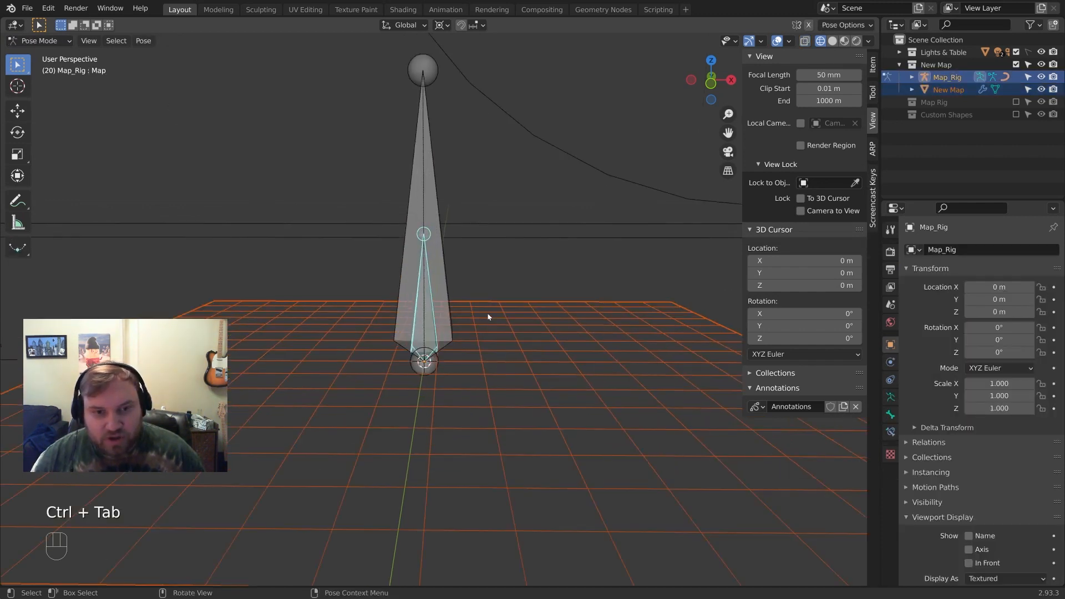
{"action": "left_click", "coordinate": [430, 300]}
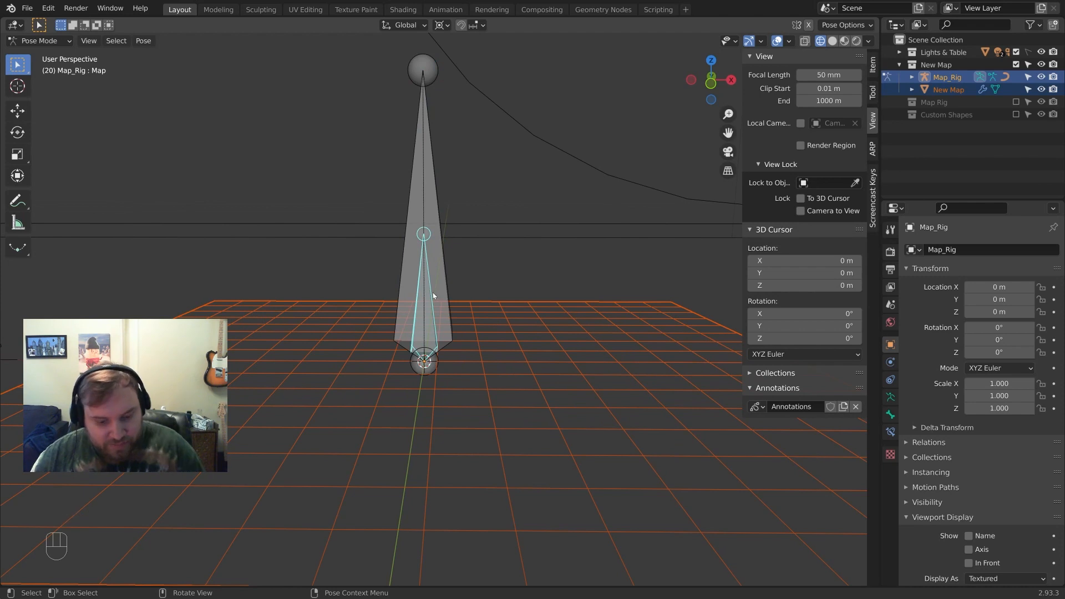
{"action": "key", "text": "ctrl+p"}
{"action": "left_click", "coordinate": [434, 296]}
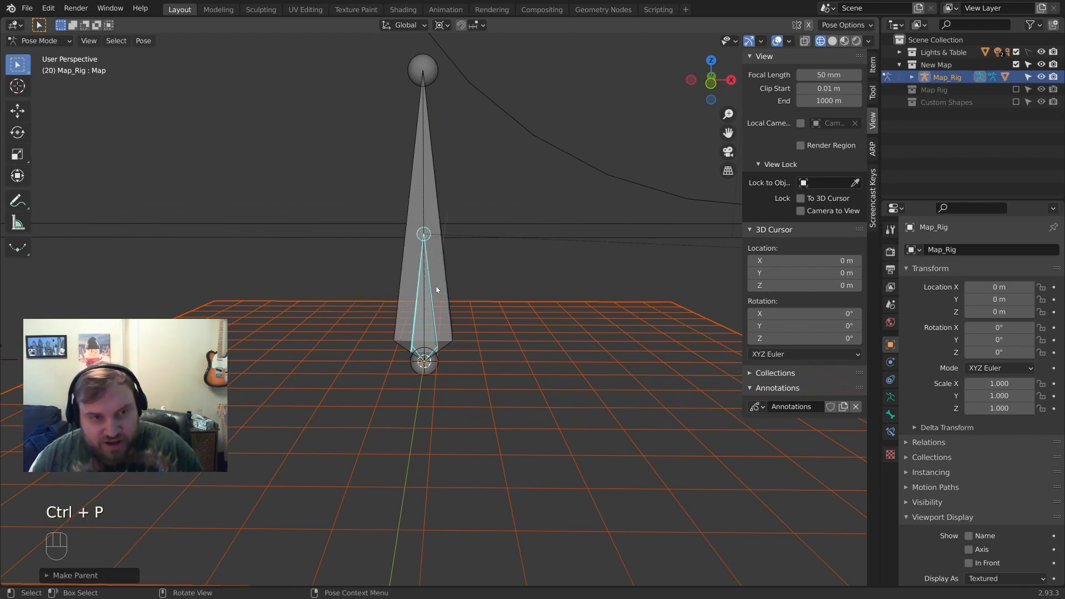
Test-move the Root bone to check that the map mesh and the curls follow, cancelling the move
{"action": "scroll", "coordinate": [437, 286], "scroll_direction": "down", "scroll_amount": 4}
{"action": "left_click", "coordinate": [437, 253]}
{"action": "left_click", "coordinate": [435, 306]}
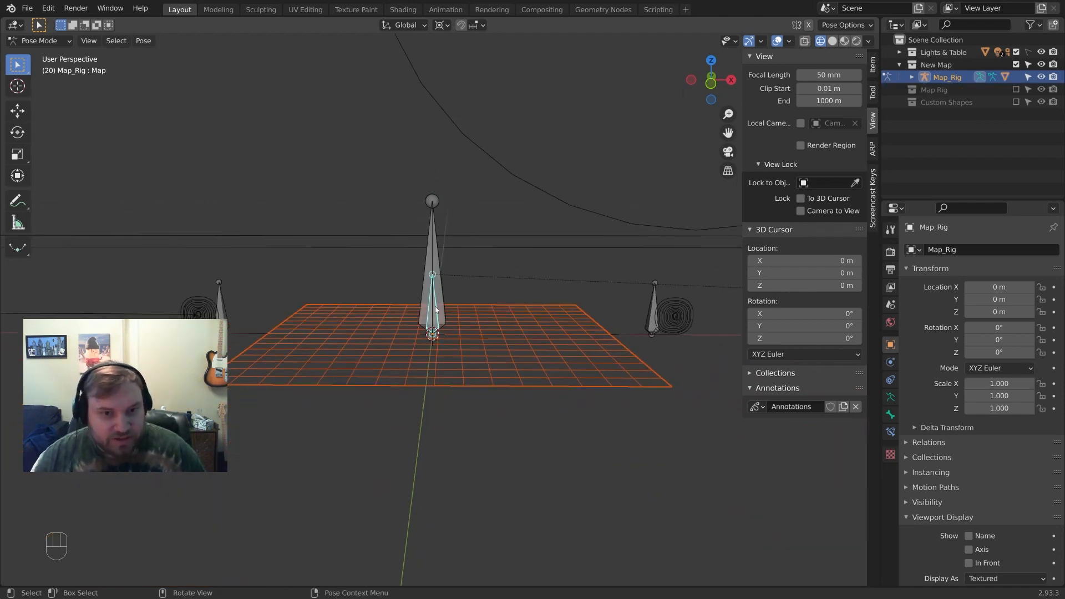
{"action": "left_click", "coordinate": [438, 262]}
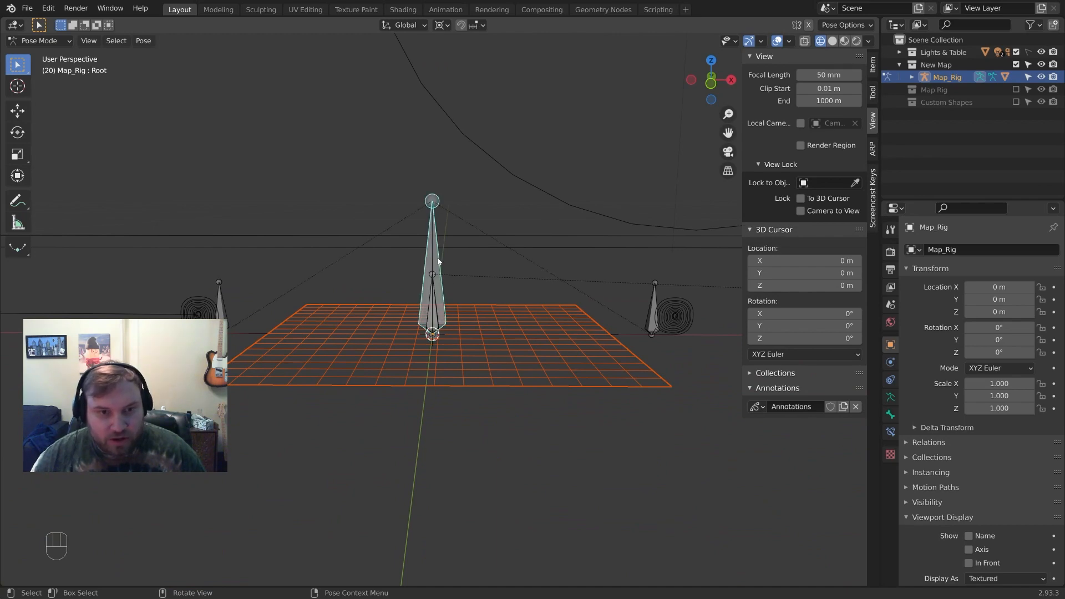
{"action": "key", "text": "g"}
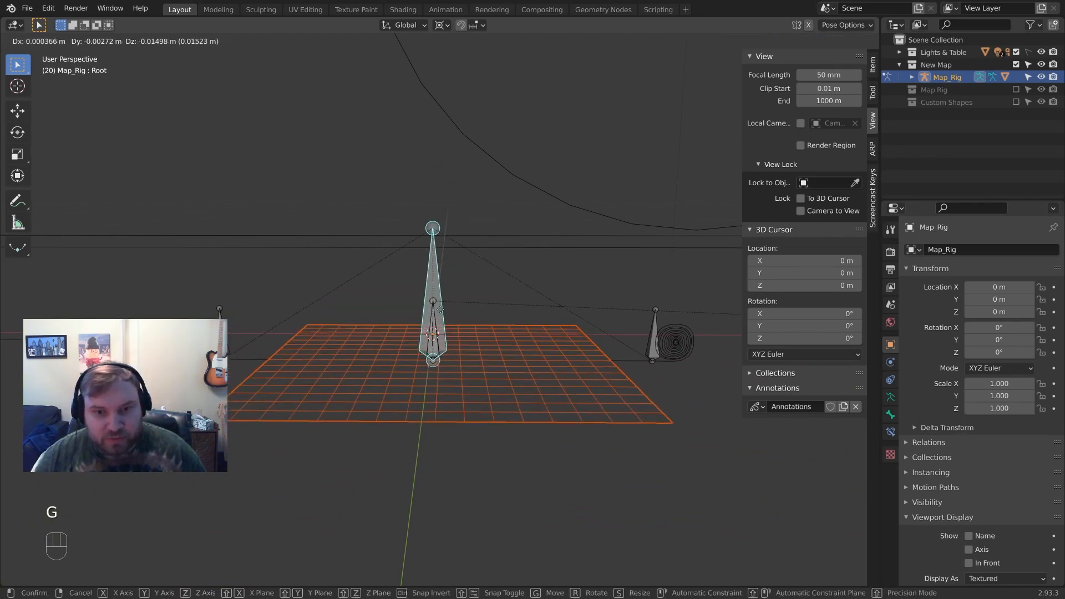
{"action": "right_click", "coordinate": [439, 285]}
{"action": "scroll", "coordinate": [442, 288], "scroll_direction": "down", "scroll_amount": 3}
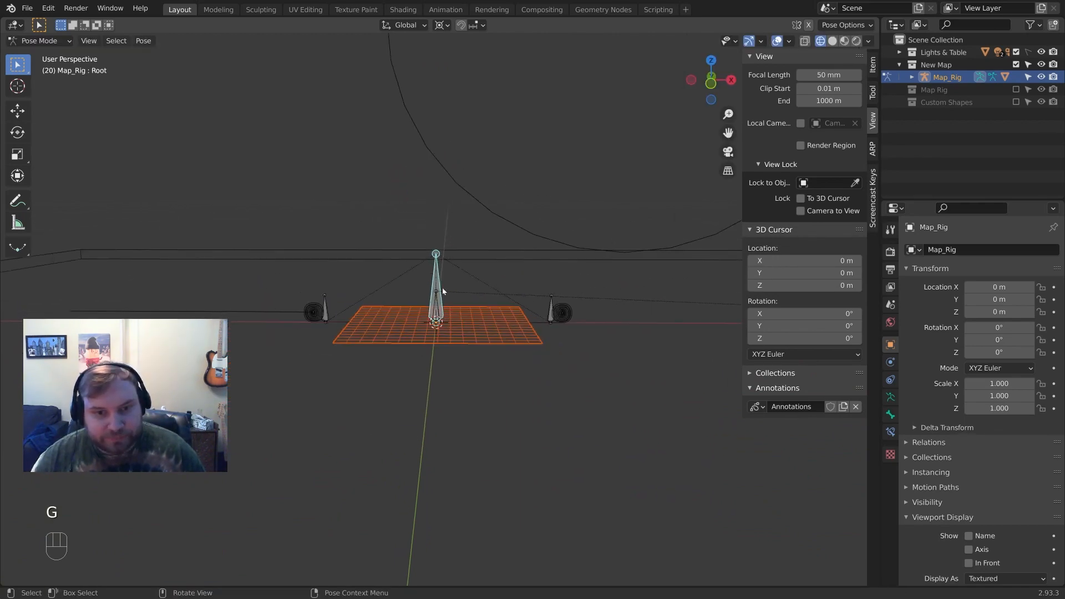
{"action": "middle_click_drag", "start_coordinate": [442, 290], "coordinate": [529, 315]}
{"action": "scroll", "coordinate": [515, 319], "scroll_direction": "up", "scroll_amount": 1}
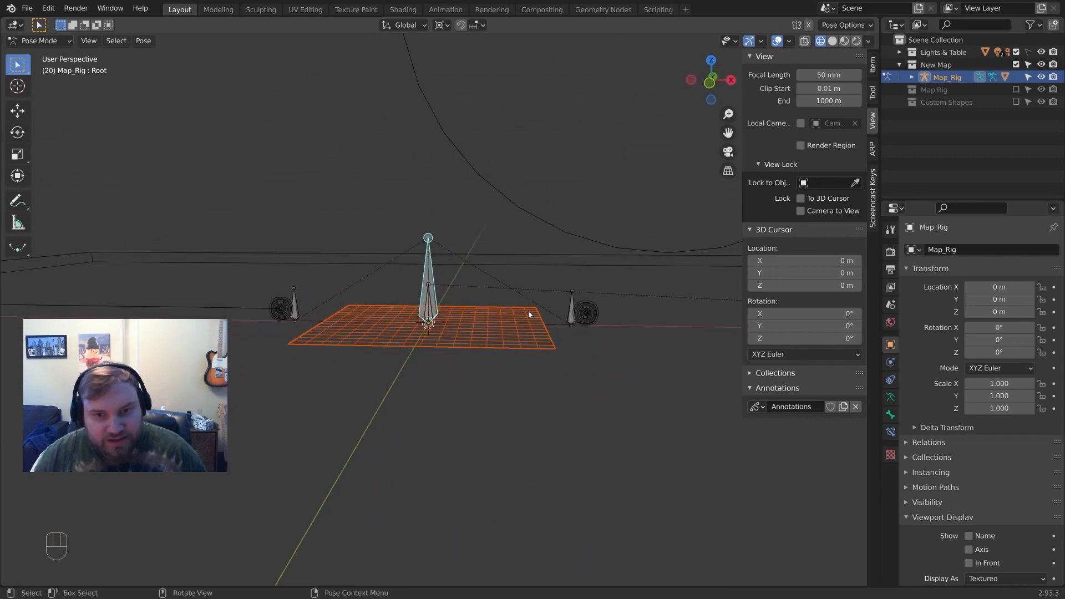
Test-move the Right Side bone along the X axis to see whether the right curl follows it
{"action": "left_click", "coordinate": [571, 309]}
{"action": "key", "text": "g"}
{"action": "key", "text": "x"}
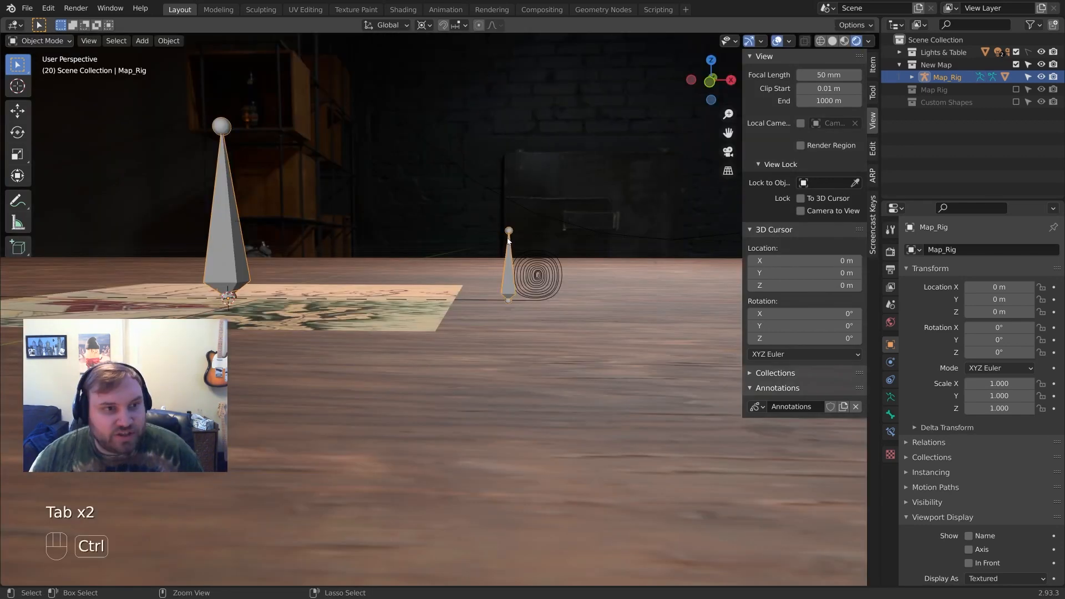
Make Right Side the active bone of Map_Rig, then add the Curl Path to the selection in Object Mode
{"action": "key", "text": "ctrl+Tab"}
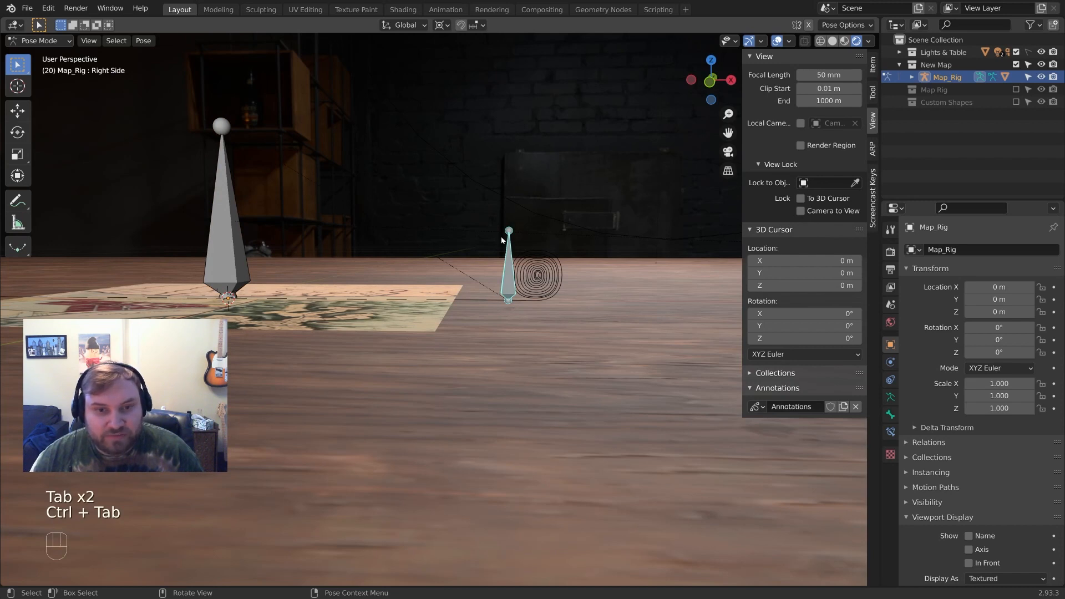
{"action": "key", "text": "ctrl+Tab"}
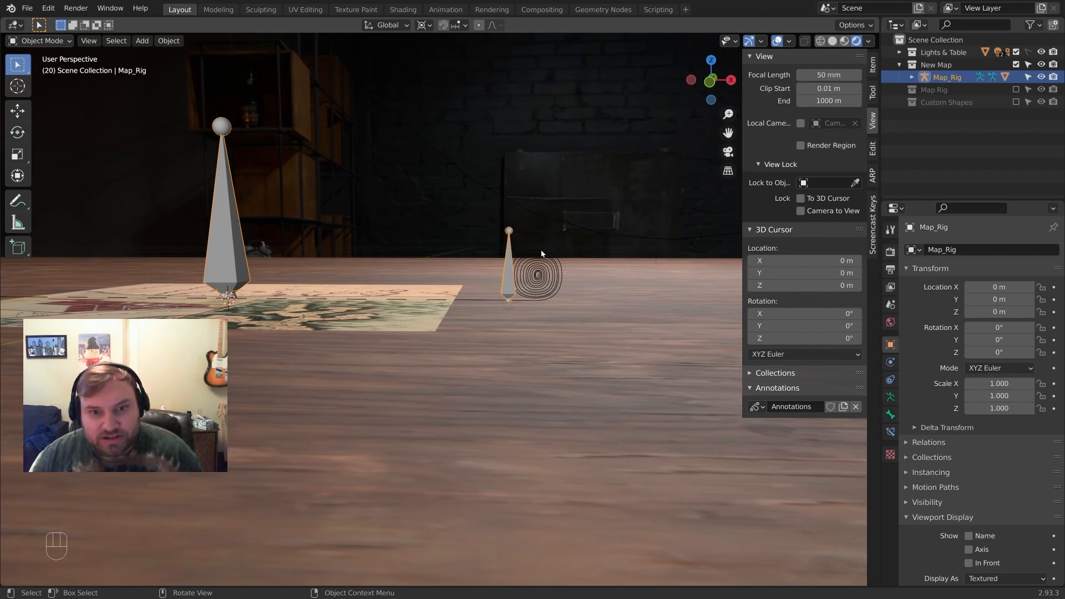
{"action": "middle_click_drag", "start_coordinate": [542, 254], "coordinate": [527, 248]}
{"action": "left_click", "coordinate": [527, 249], "text": "shift"}
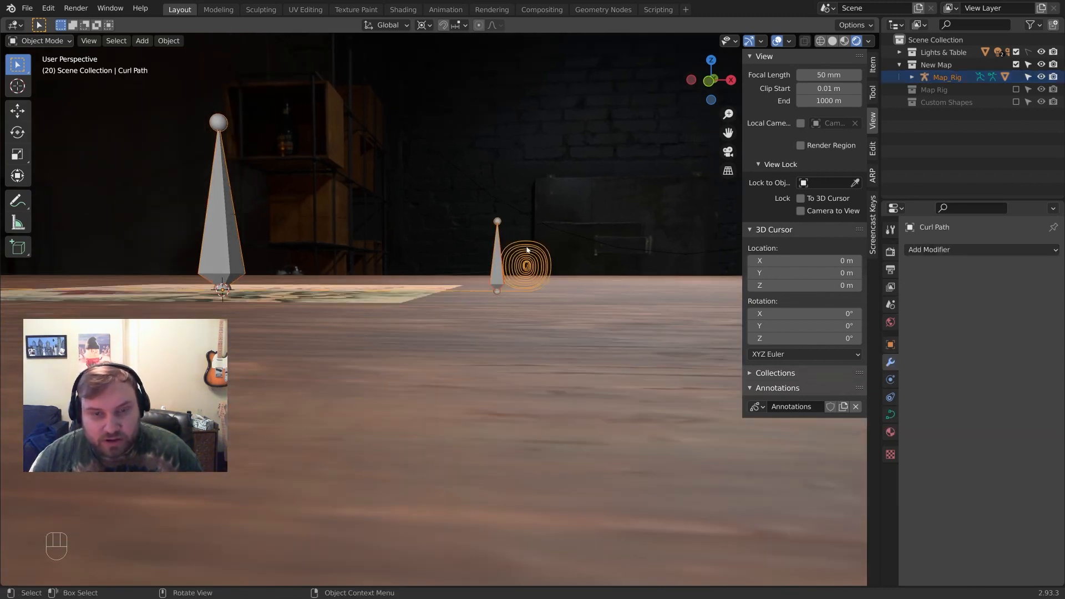
Hook the control points of the Curl Path's right spiral to the selected Right Side bone
{"action": "key", "text": "ctrl"}
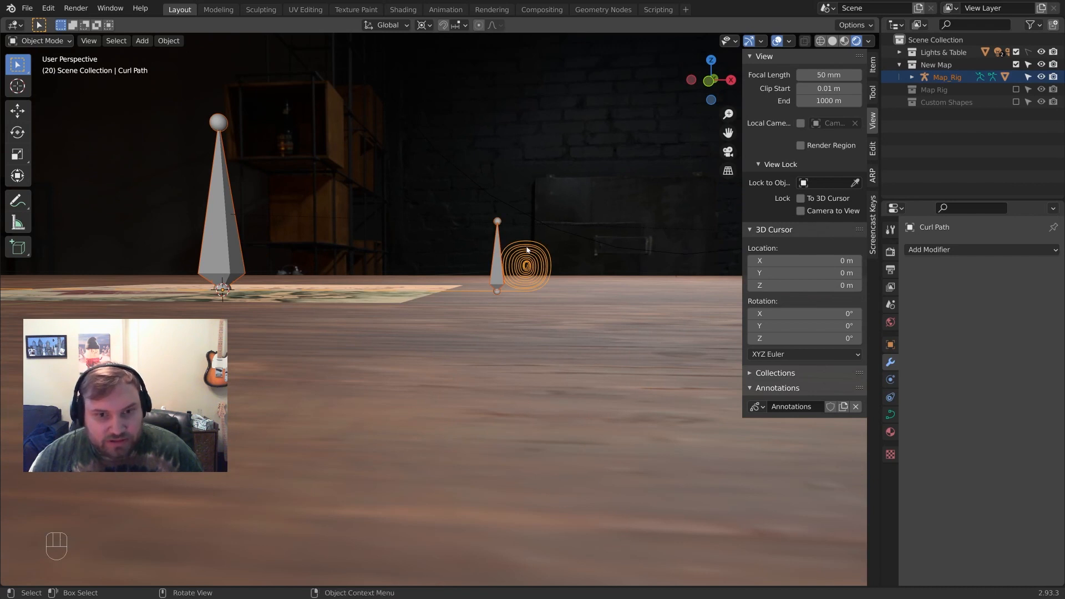
{"action": "key", "text": "Tab"}
{"action": "left_click_drag", "start_coordinate": [451, 203], "coordinate": [578, 312]}
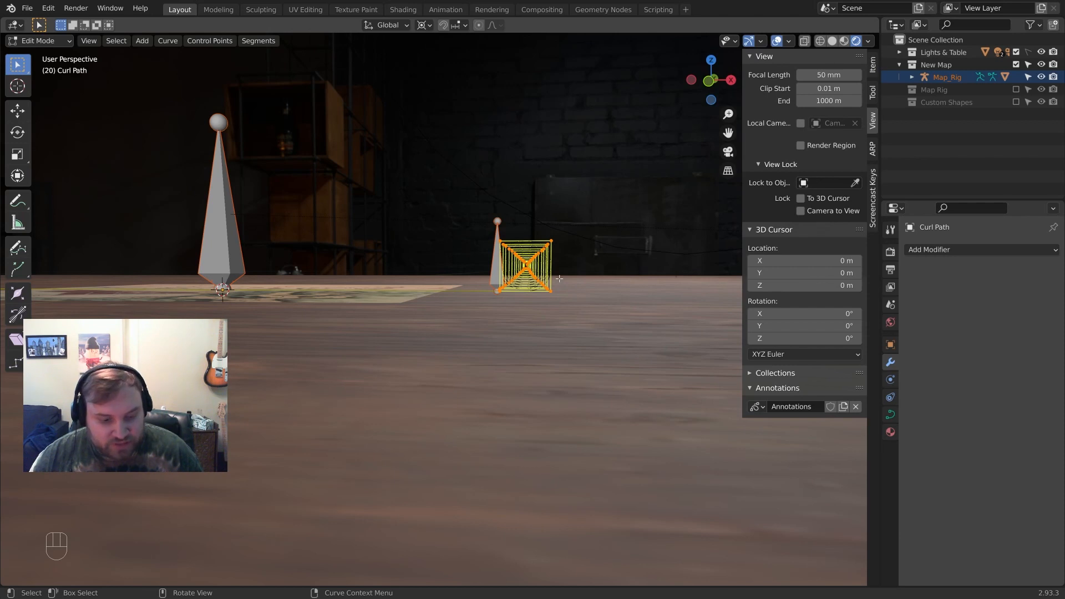
{"action": "key", "text": "ctrl+h"}
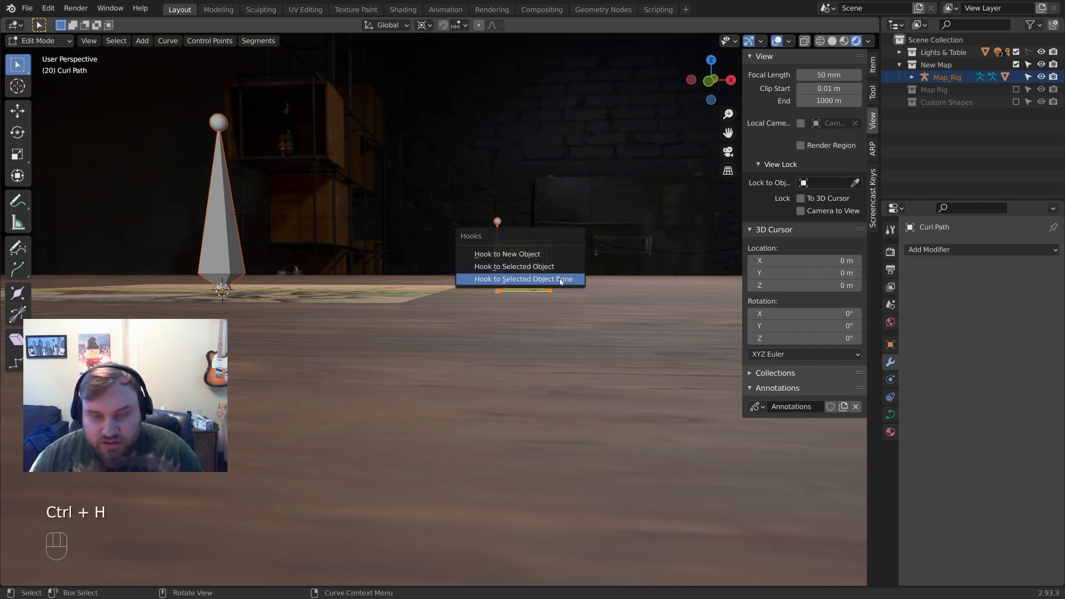
{"action": "left_click", "coordinate": [561, 280]}
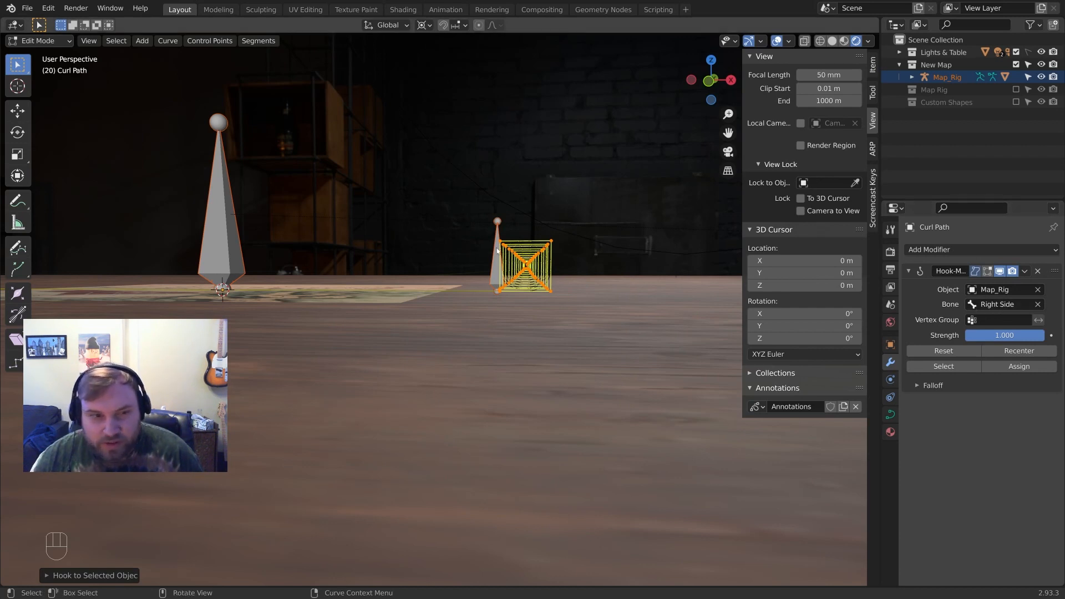
Return Map_Rig to Pose Mode and test-move the Right Side bone inward along X to check the map's curl
{"action": "left_click", "coordinate": [16, 41]}
{"action": "left_click", "coordinate": [34, 53]}
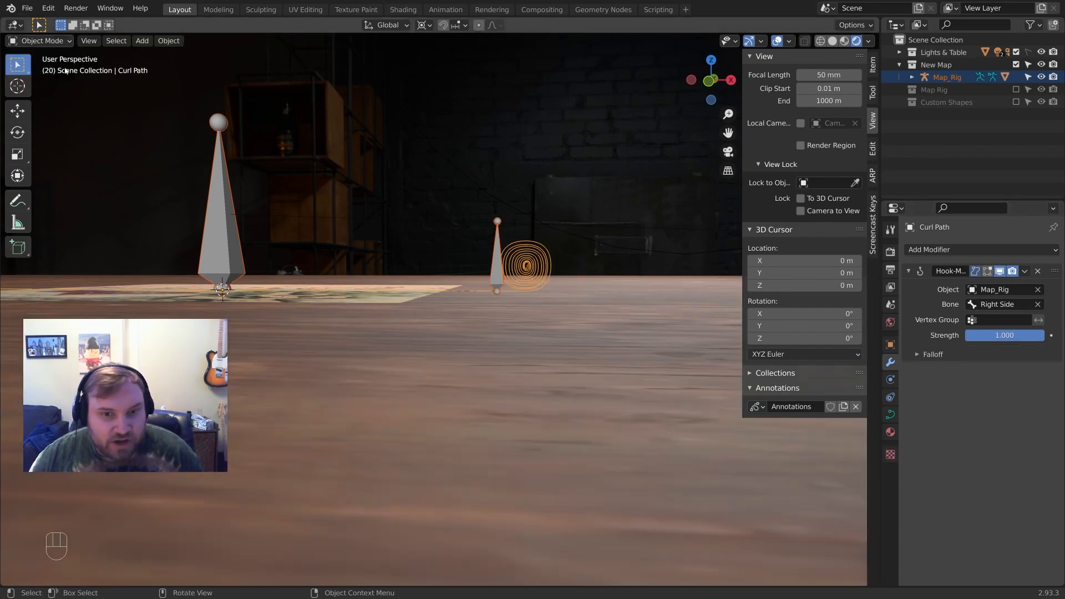
{"action": "left_click", "coordinate": [498, 261]}
{"action": "key", "text": "ctrl+Tab"}
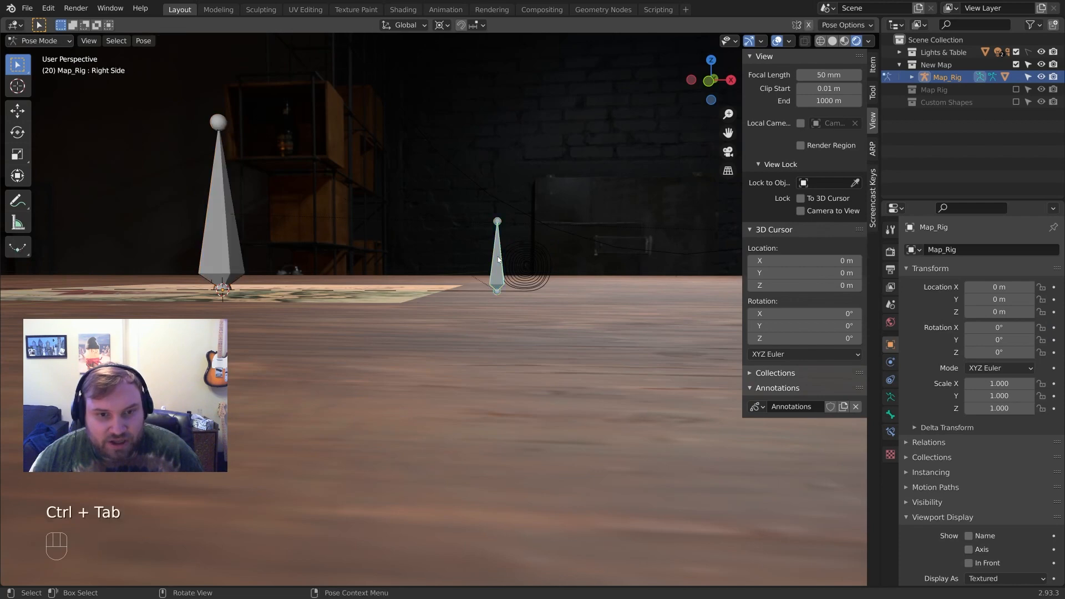
{"action": "middle_click_drag", "start_coordinate": [498, 258], "coordinate": [536, 283]}
{"action": "key", "text": "g"}
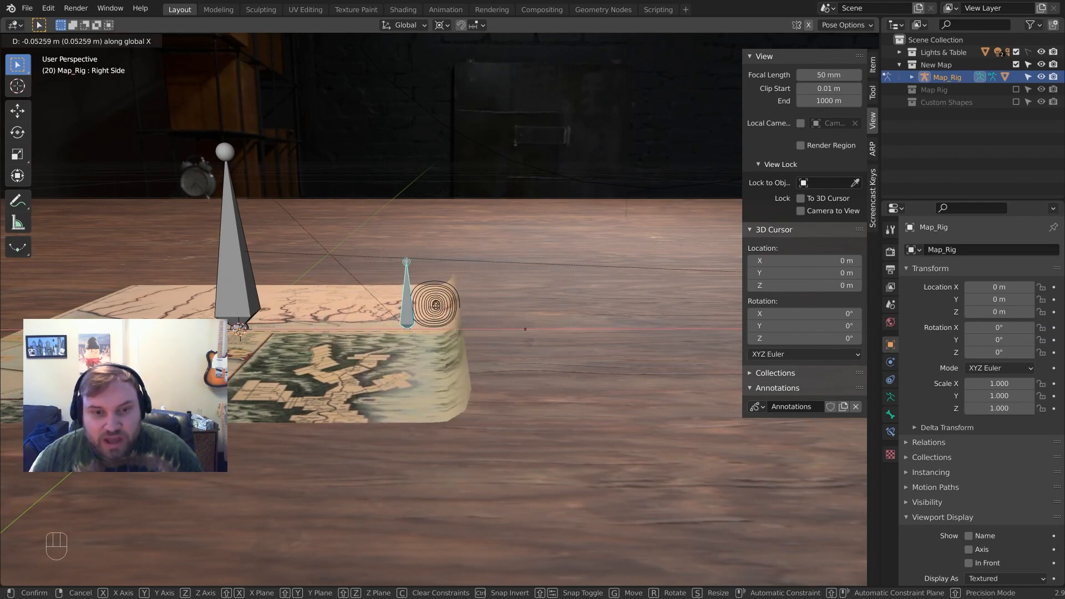
{"action": "left_click", "coordinate": [393, 307]}
{"action": "middle_click_drag", "start_coordinate": [392, 307], "coordinate": [466, 272]}
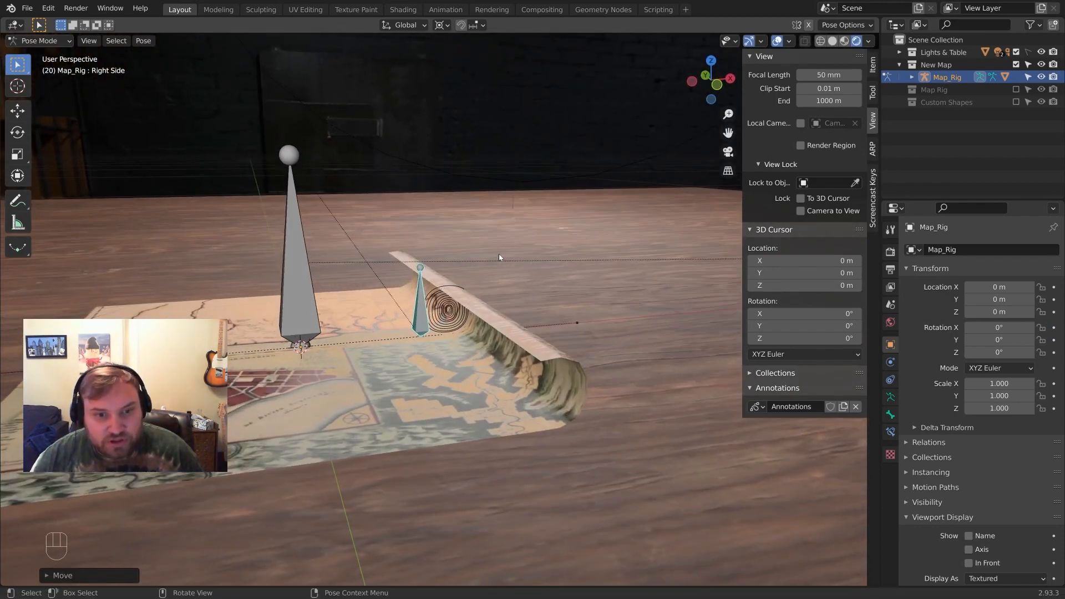
Test-scale the Right Side bone larger and slide it along the map to check how the curl's size responds
{"action": "key", "text": "s"}
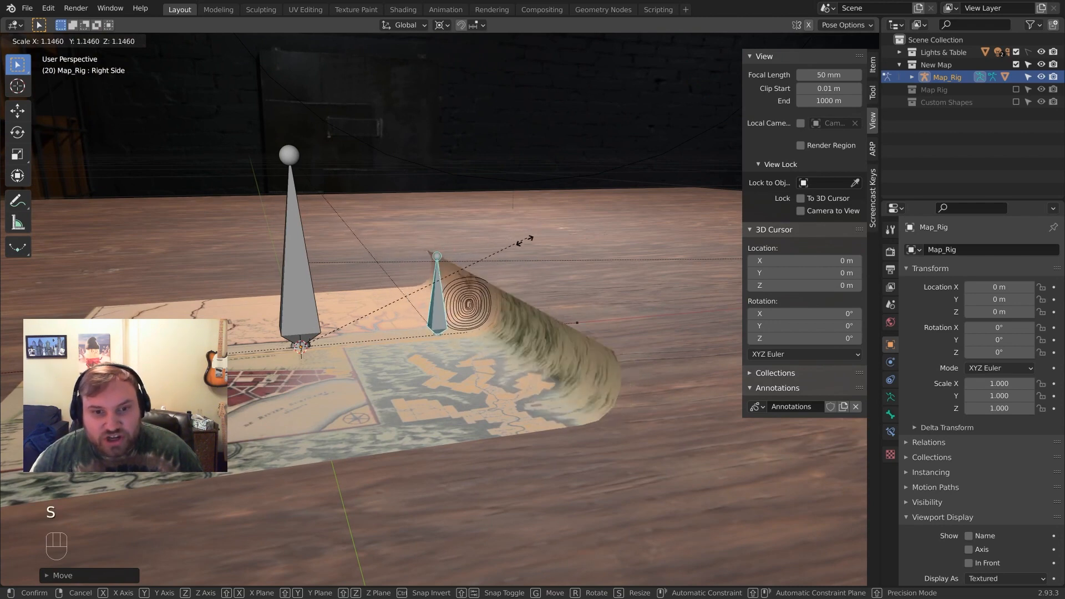
{"action": "left_click", "coordinate": [544, 228]}
{"action": "key", "text": "g"}
{"action": "left_click", "coordinate": [355, 278]}
{"action": "key", "text": "s"}
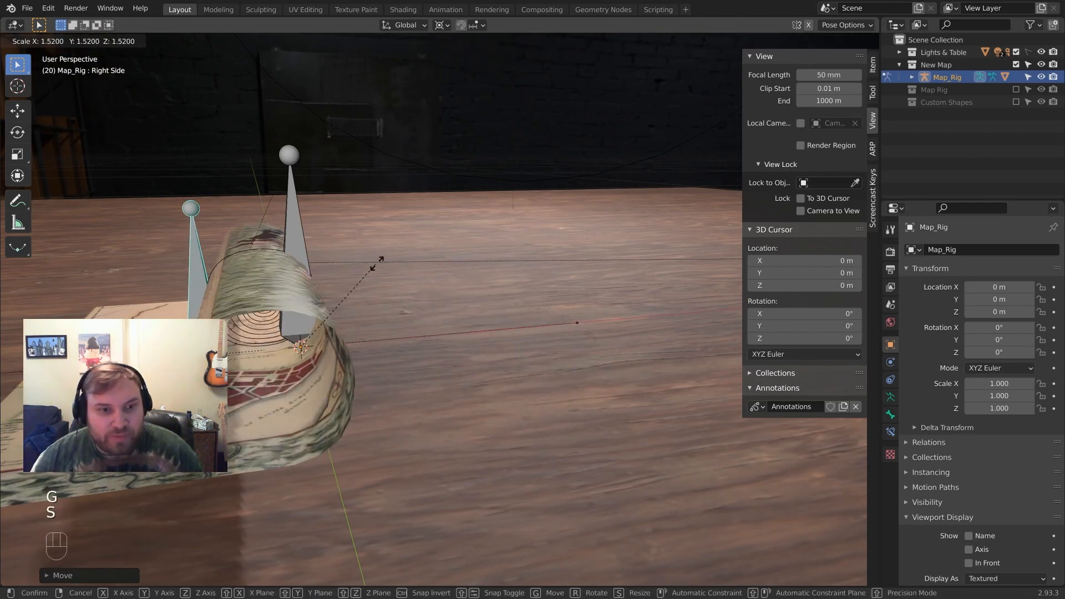
{"action": "left_click", "coordinate": [381, 255]}
{"action": "key", "text": "g"}
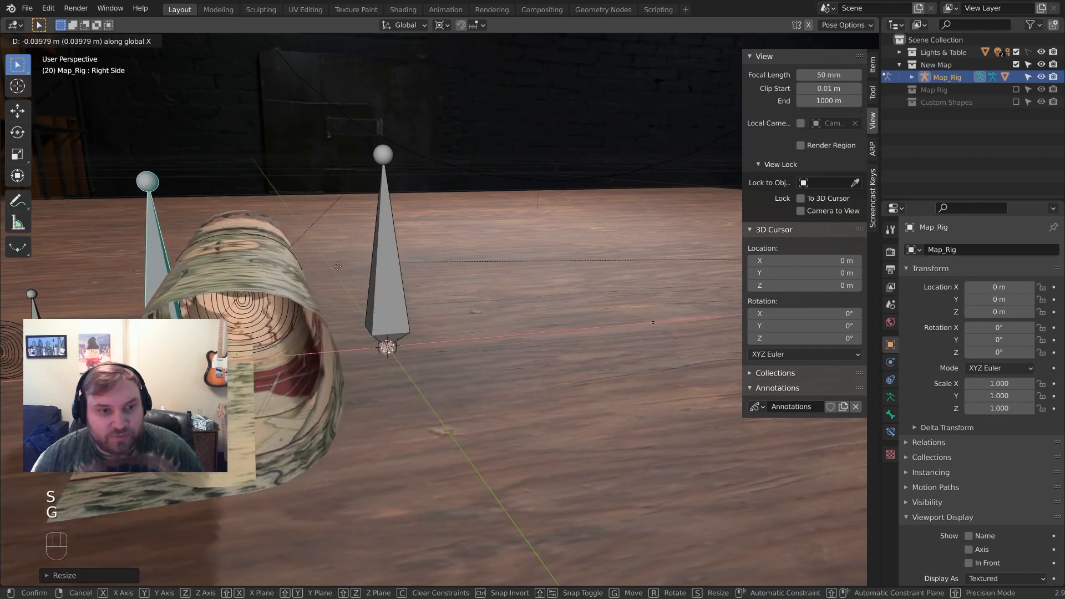
{"action": "left_click", "coordinate": [532, 244]}
Test-scale the Right Side bone smaller and slide it back outward along X to check a tighter curl
{"action": "key", "text": "s"}
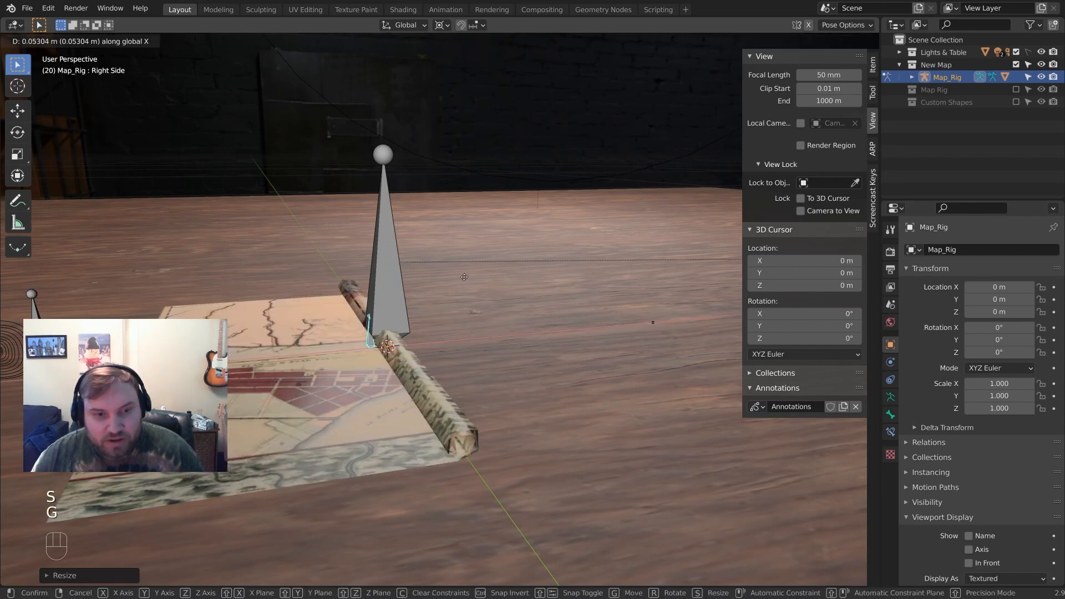
{"action": "left_click", "coordinate": [514, 224]}
{"action": "key", "text": "g"}
{"action": "key", "text": "x"}
{"action": "left_click", "coordinate": [603, 229]}
{"action": "scroll", "coordinate": [602, 228], "scroll_direction": "up", "scroll_amount": 2}
{"action": "middle_click_drag", "start_coordinate": [602, 228], "coordinate": [560, 251]}
{"action": "scroll", "coordinate": [560, 256], "scroll_direction": "down", "scroll_amount": 3}
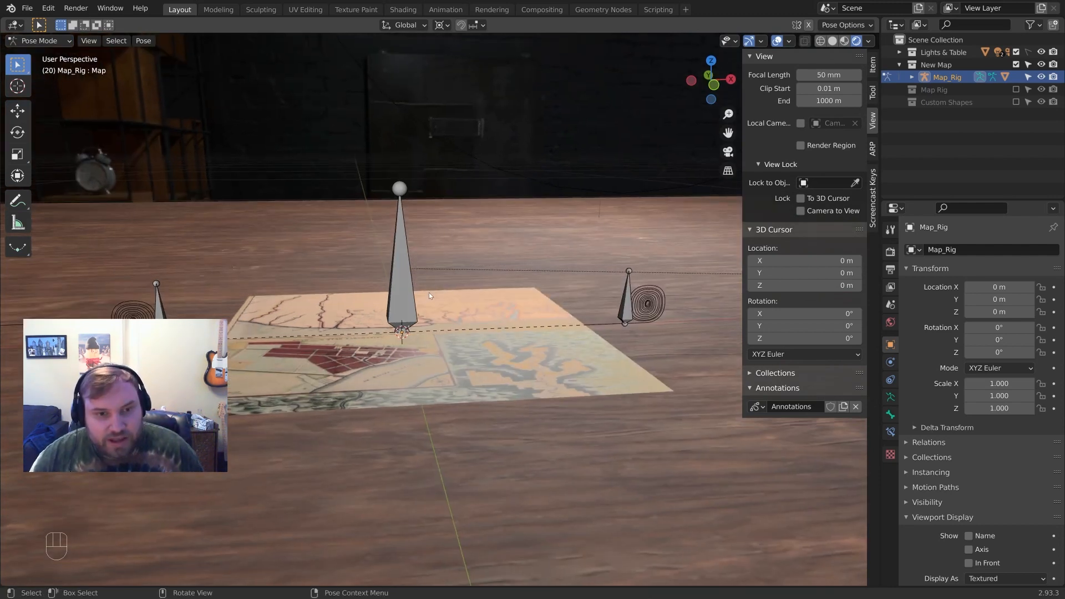
Test-move the Map bone horizontally with Z locked to check how the map slides through the right curl
{"action": "key", "text": "z"}
{"action": "left_click", "coordinate": [289, 291]}
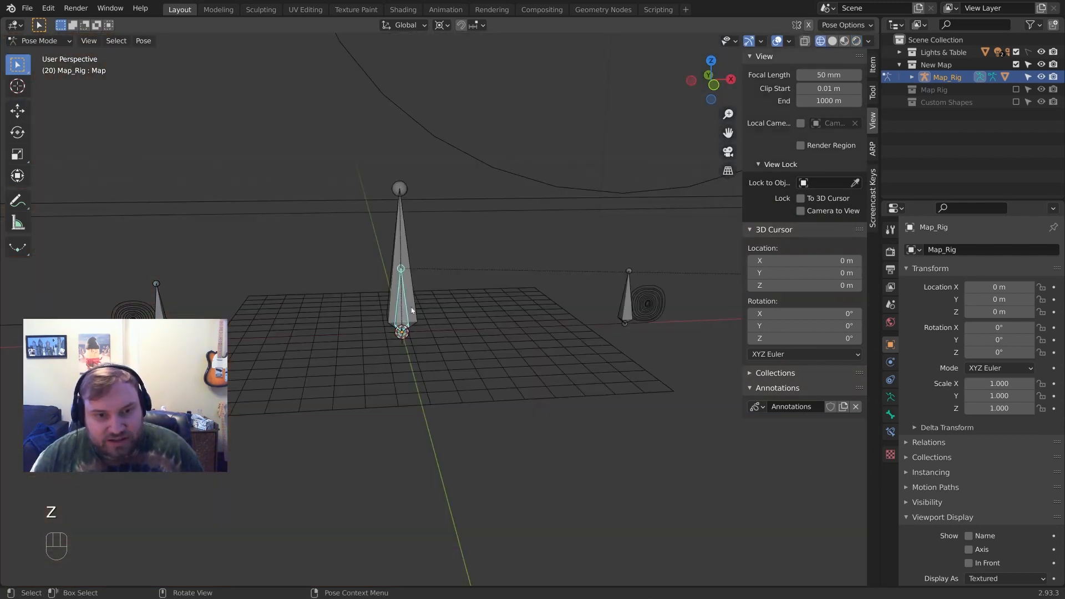
{"action": "key", "text": "z"}
{"action": "left_click", "coordinate": [428, 228]}
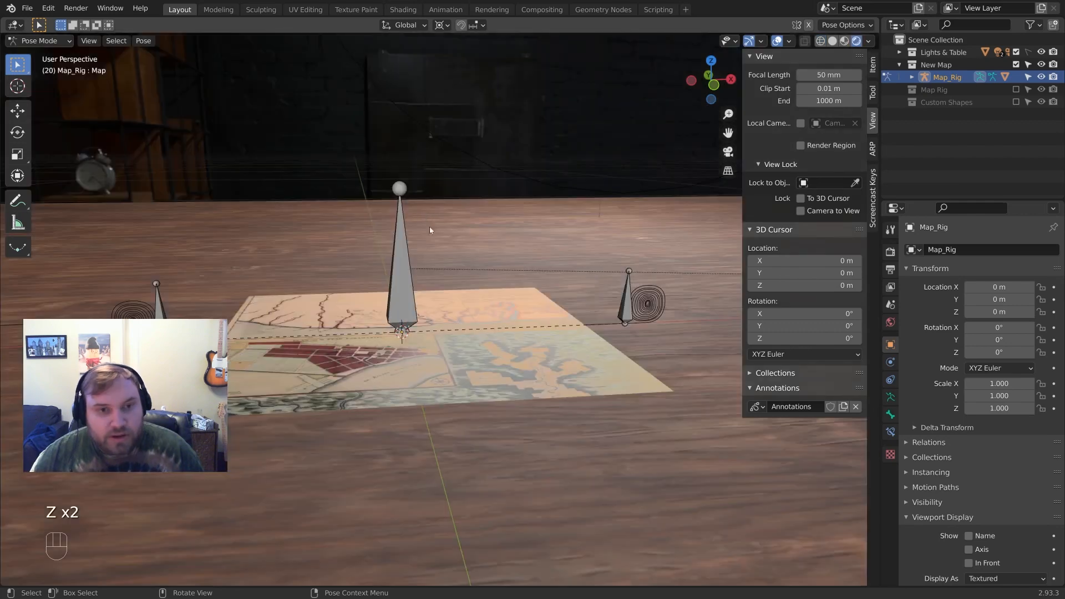
{"action": "middle_click_drag", "start_coordinate": [429, 227], "coordinate": [417, 290]}
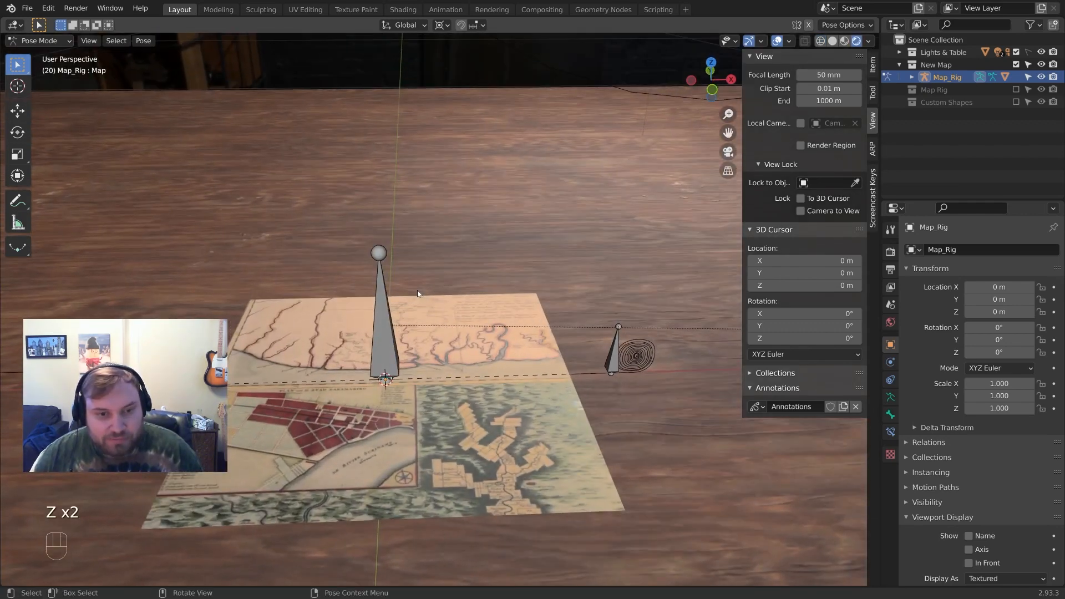
{"action": "key", "text": "g"}
{"action": "key", "text": "shift+z"}
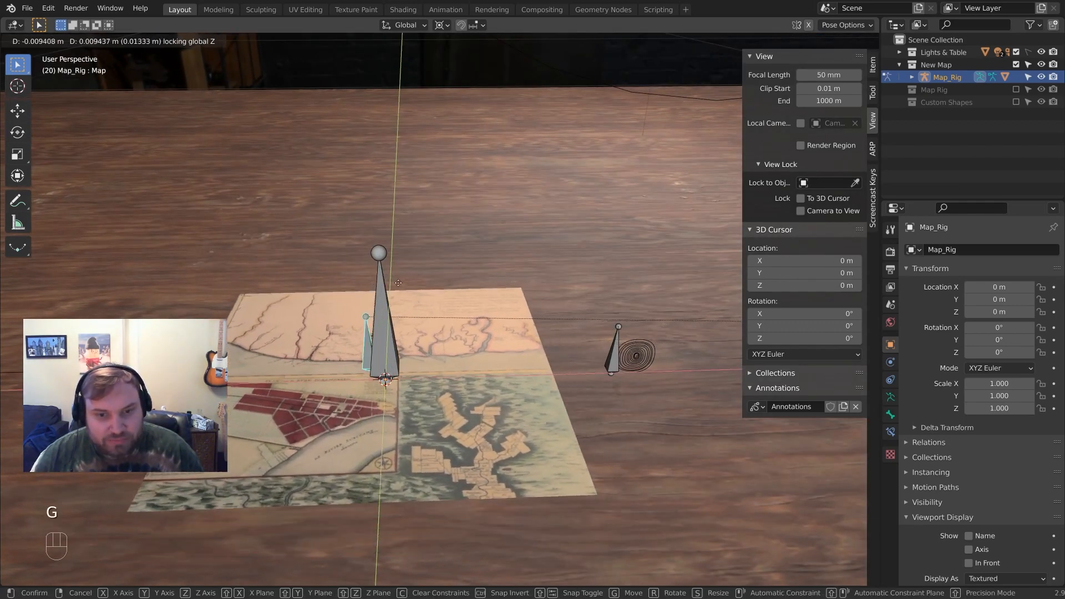
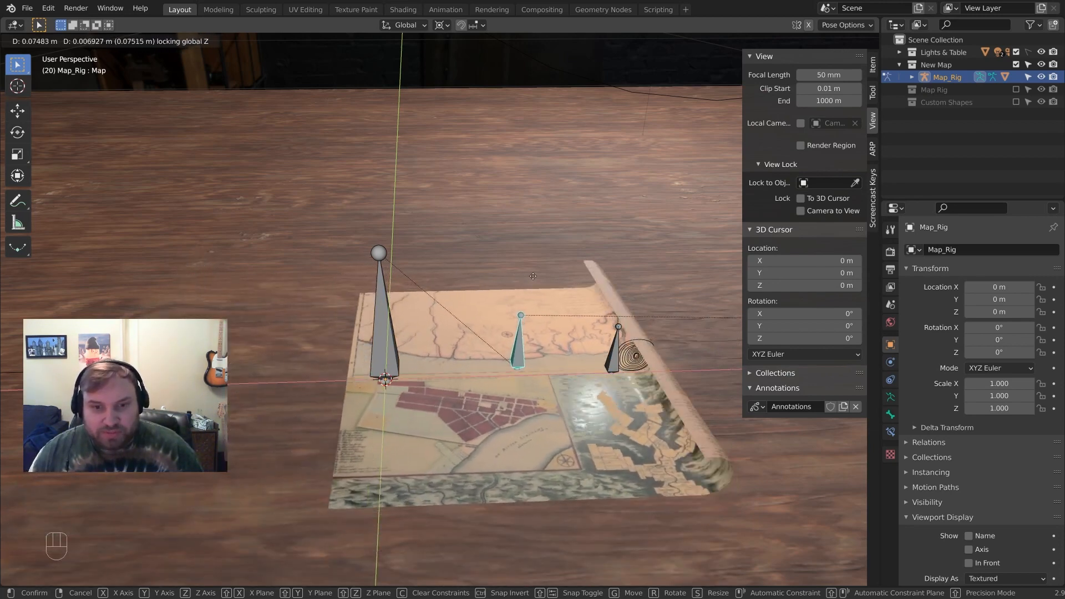
{"action": "left_click", "coordinate": [375, 294]}
Test-move the Right Side bone along X across the map to roll up its right part
{"action": "left_click", "coordinate": [611, 348]}
{"action": "key", "text": "g"}
{"action": "key", "text": "x"}
{"action": "left_click", "coordinate": [343, 365]}
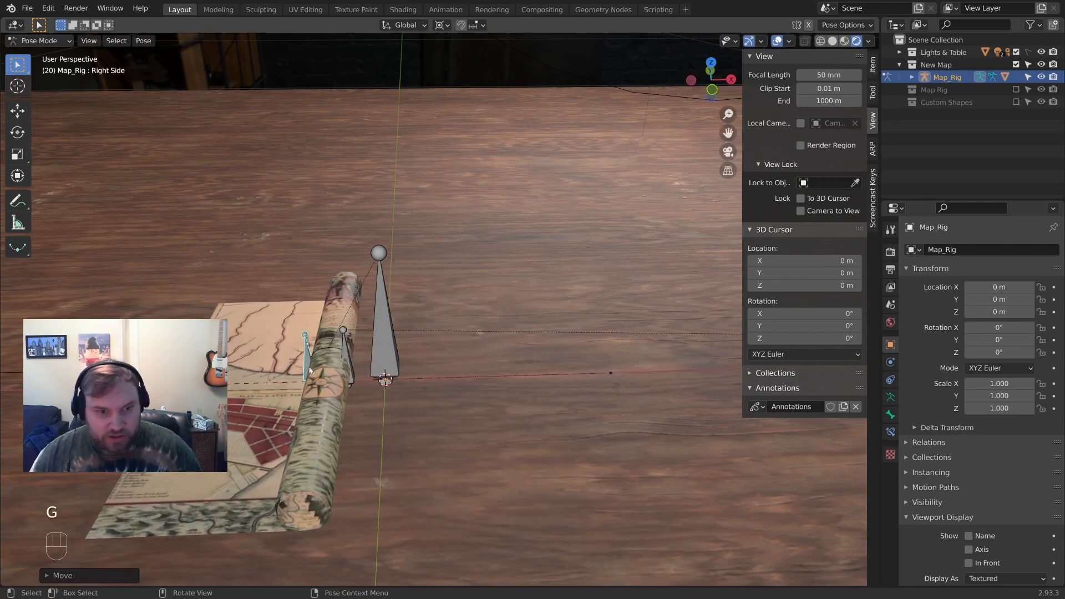
{"action": "key", "text": "g"}
{"action": "key", "text": "x"}
{"action": "left_click", "coordinate": [315, 362]}
Test-move the Map bone along X to check how the map scrolls between the left and right curls
{"action": "left_click", "coordinate": [345, 355]}
{"action": "key", "text": "g"}
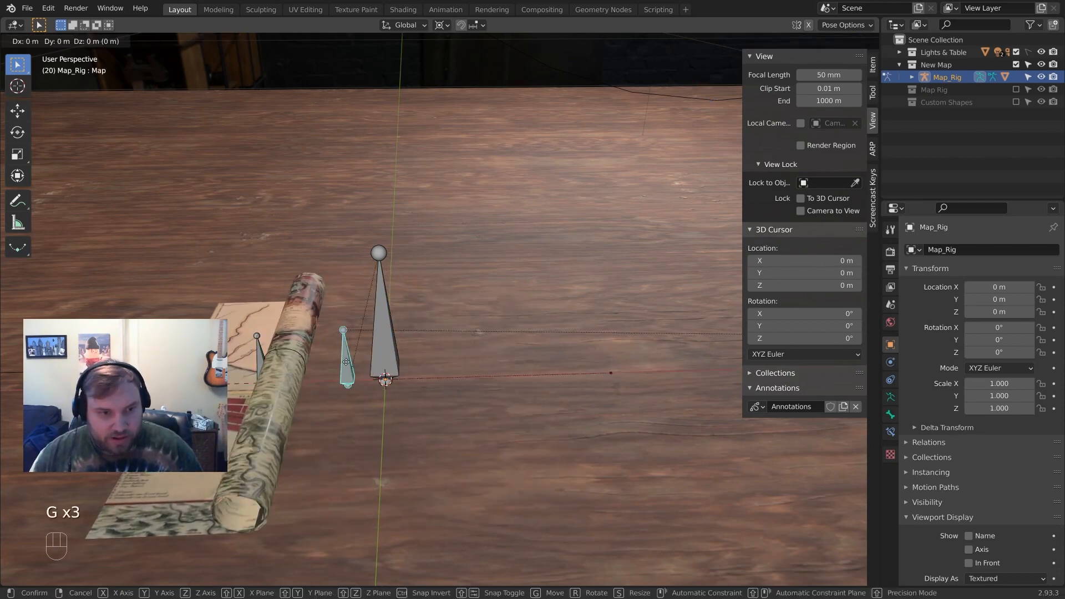
{"action": "left_click", "coordinate": [214, 347]}
{"action": "middle_click_drag", "start_coordinate": [213, 347], "coordinate": [386, 324], "text": "shift"}
{"action": "middle_click_drag", "start_coordinate": [386, 324], "coordinate": [417, 277]}
{"action": "scroll", "coordinate": [422, 339], "scroll_direction": "up", "scroll_amount": 1}
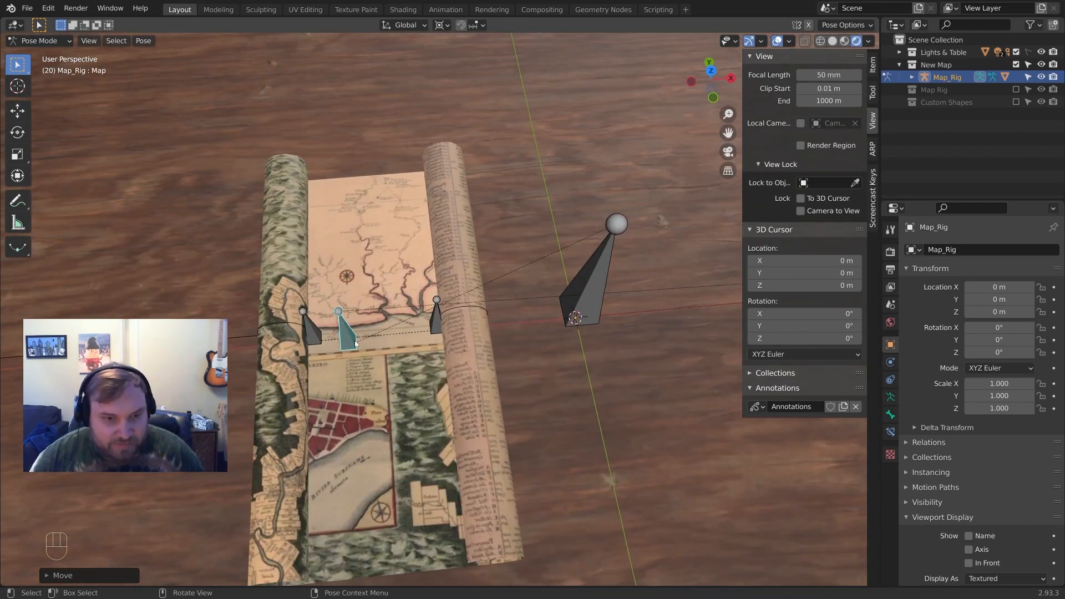
{"action": "key", "text": "g"}
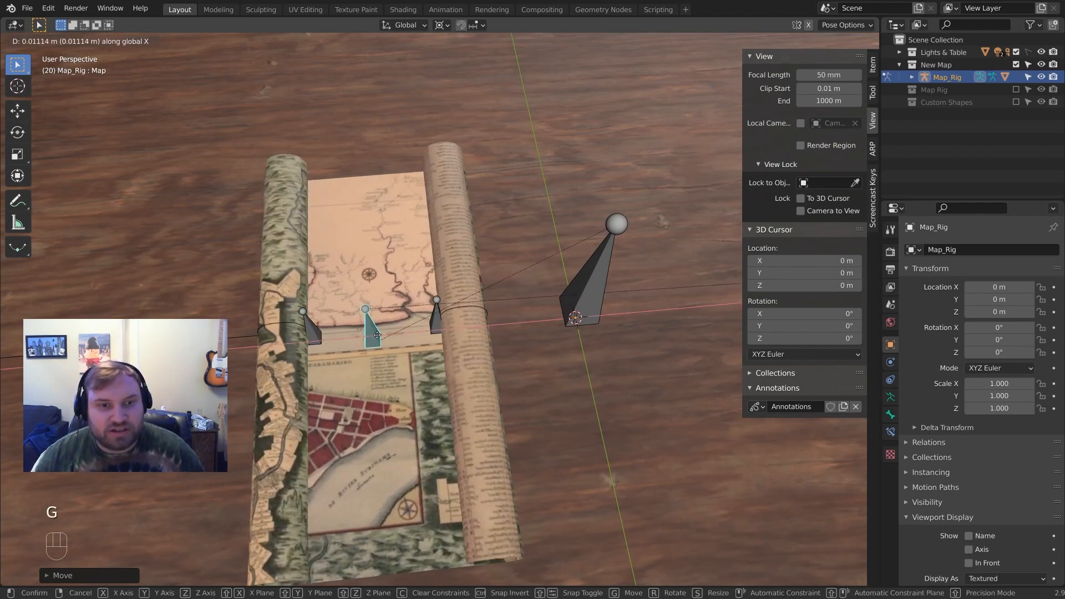
{"action": "left_click", "coordinate": [387, 340]}
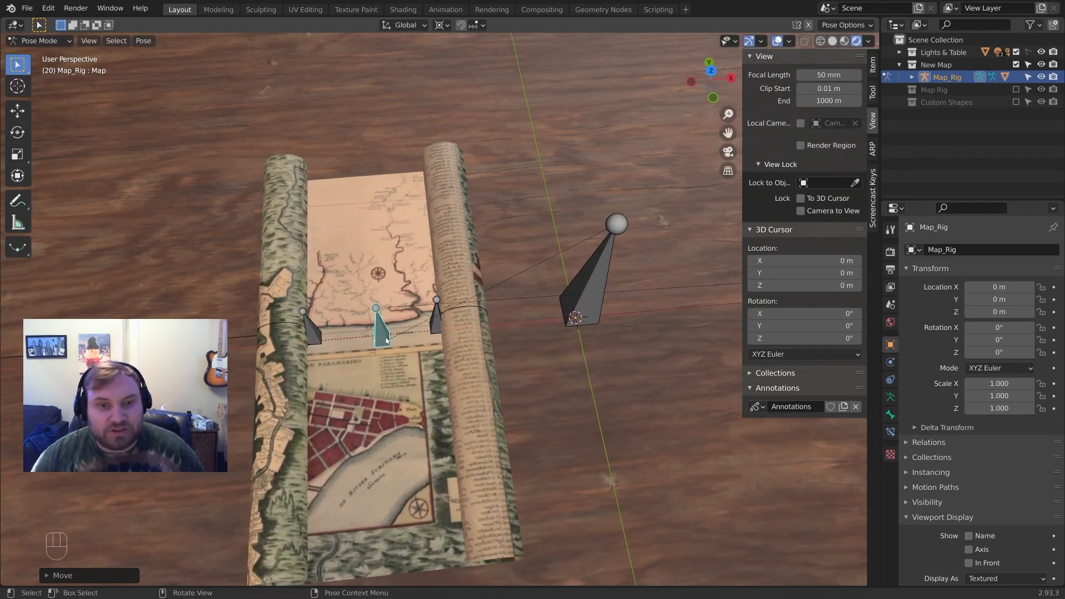
Test-move the Right Side bone outward to unroll the map, ending in Object Mode with the rig at rest
{"action": "left_click", "coordinate": [433, 334]}
{"action": "scroll", "coordinate": [450, 331], "scroll_direction": "down", "scroll_amount": 5}
{"action": "key", "text": "g"}
{"action": "left_click", "coordinate": [483, 342]}
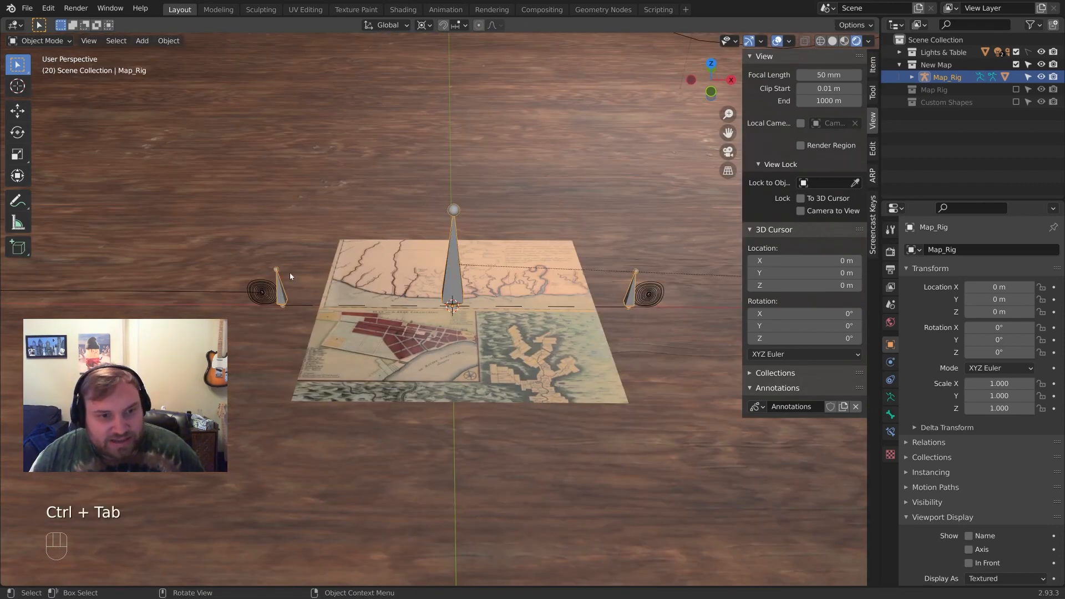
Make Left Side the active bone of Map_Rig in Pose Mode and return to Object Mode
{"action": "middle_click_drag", "start_coordinate": [290, 272], "coordinate": [403, 295]}
{"action": "scroll", "coordinate": [369, 300], "scroll_direction": "up", "scroll_amount": 1}
{"action": "scroll", "coordinate": [377, 310], "scroll_direction": "up", "scroll_amount": 2}
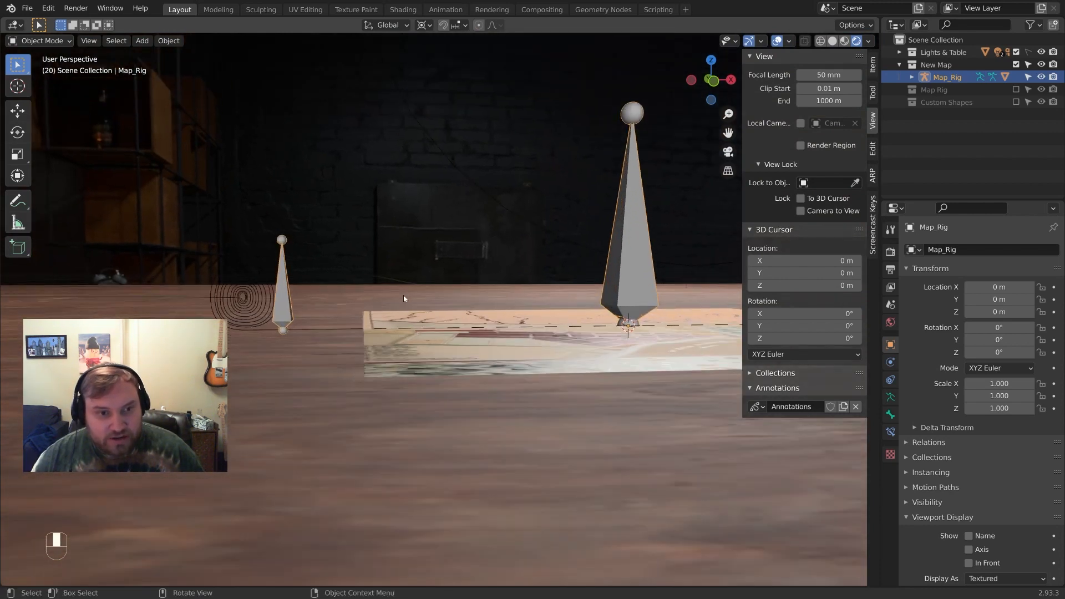
{"action": "key", "text": "ctrl+Tab"}
{"action": "left_click", "coordinate": [288, 275]}
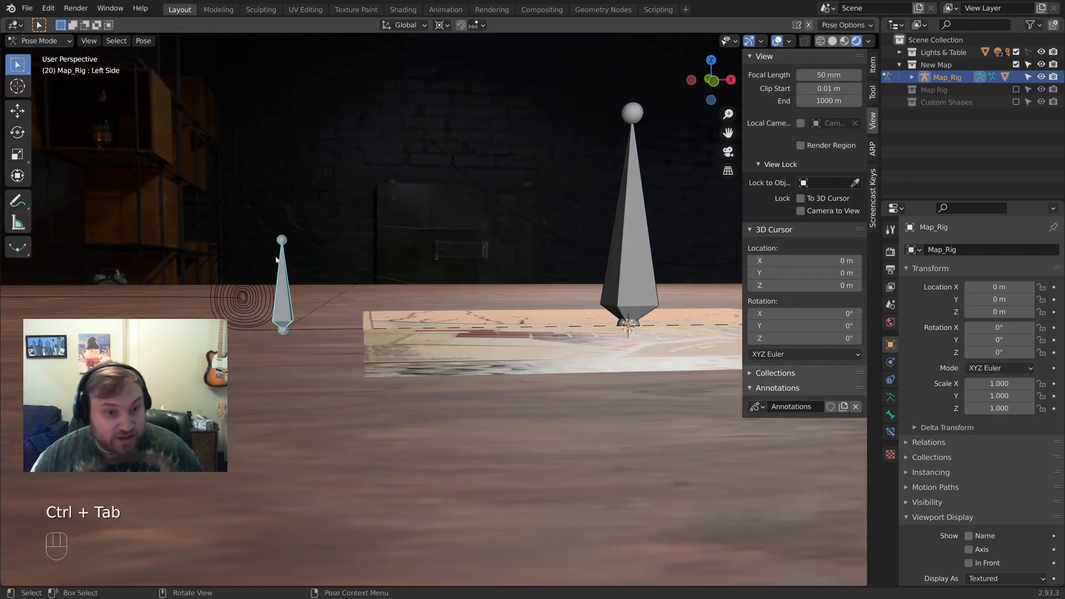
{"action": "middle_click_drag", "start_coordinate": [277, 259], "coordinate": [300, 272]}
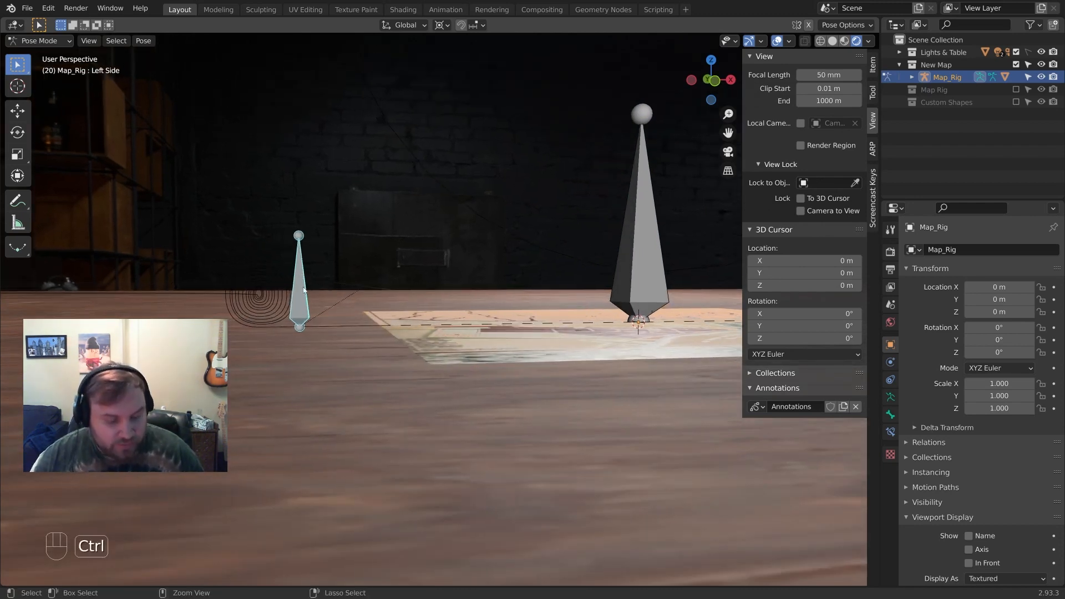
{"action": "key", "text": "ctrl+Tab"}
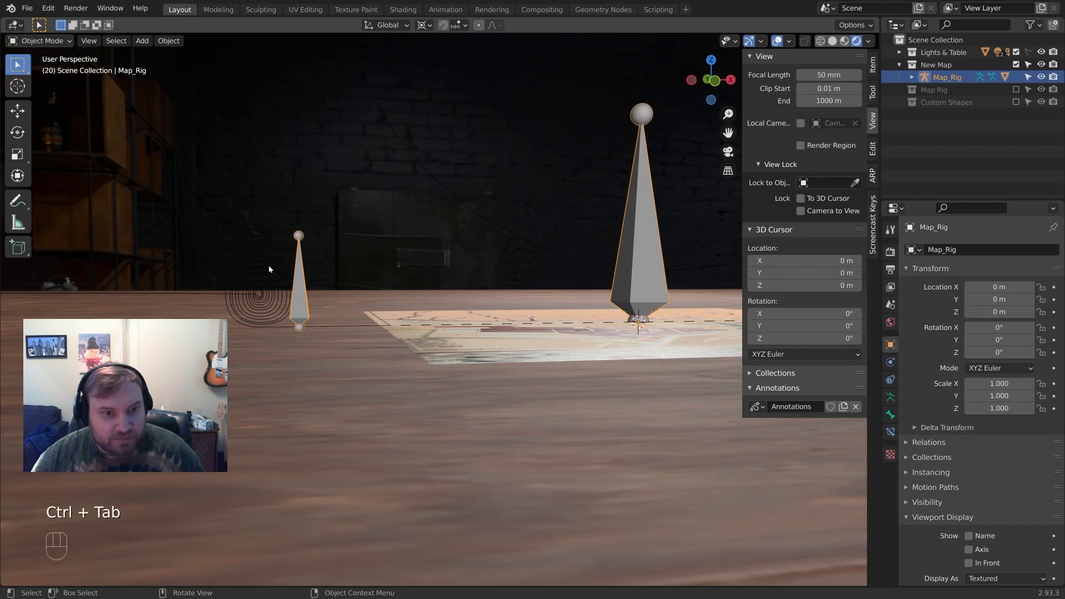
Hook the control points of the curl path's left spiral to the Left Side bone of Map_Rig
{"action": "left_click", "coordinate": [269, 270], "text": "shift"}
{"action": "middle_click_drag", "start_coordinate": [269, 270], "coordinate": [324, 303]}
{"action": "key", "text": "Tab"}
{"action": "left_click_drag", "start_coordinate": [295, 267], "coordinate": [378, 363]}
{"action": "scroll", "coordinate": [347, 339], "scroll_direction": "down", "scroll_amount": 4}
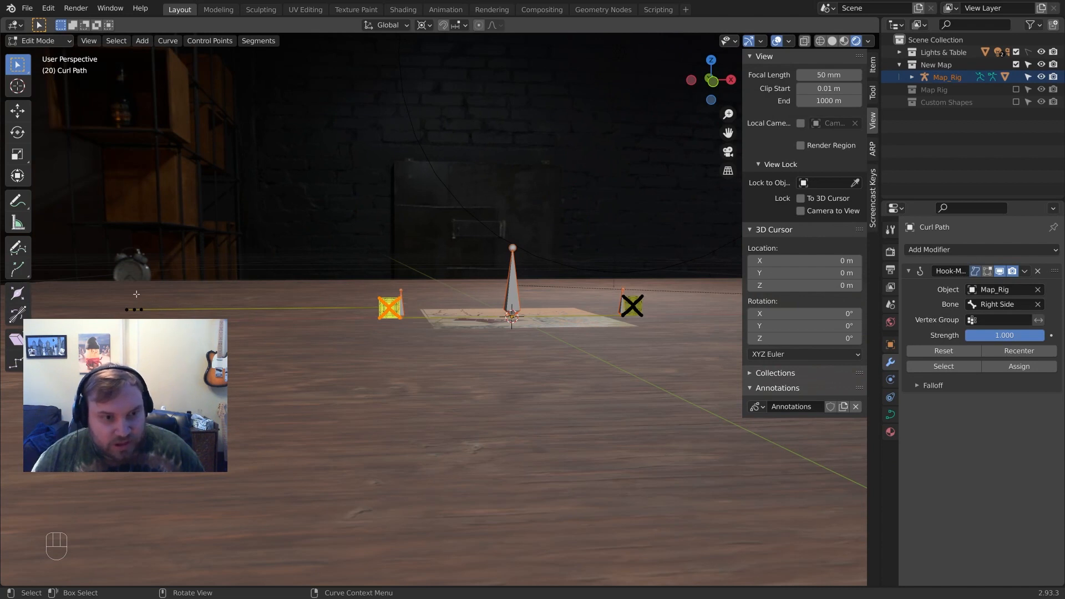
{"action": "middle_click_drag", "start_coordinate": [367, 315], "coordinate": [357, 329]}
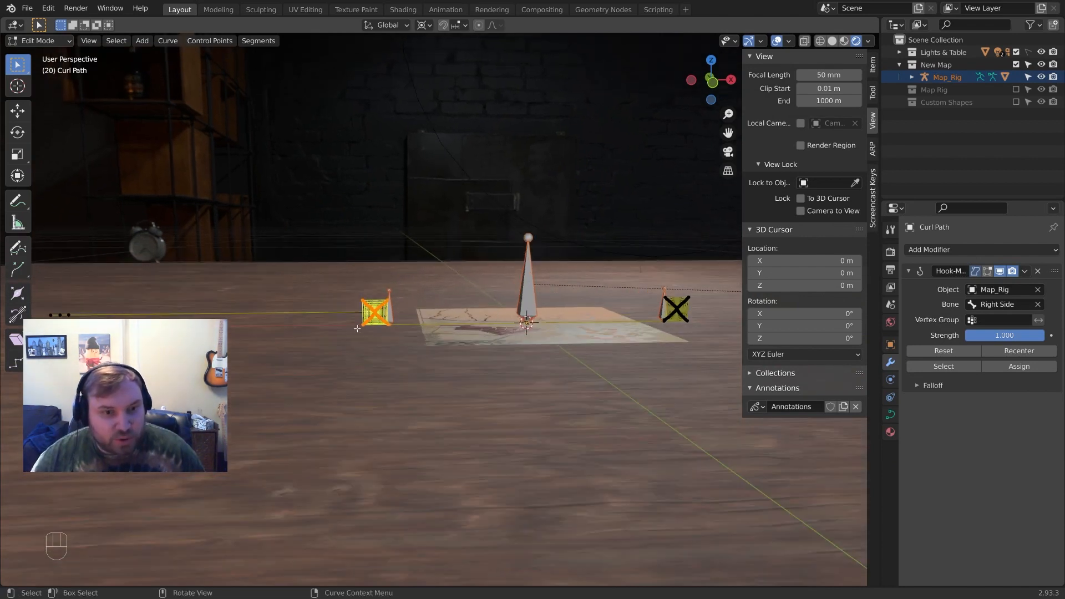
{"action": "scroll", "coordinate": [327, 338], "scroll_direction": "up", "scroll_amount": 3}
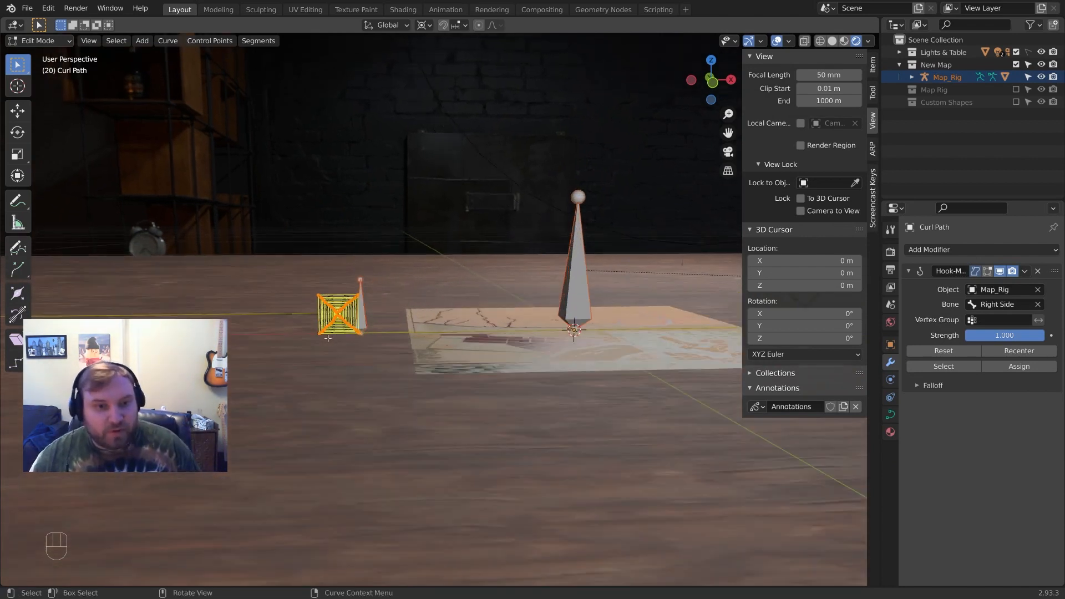
{"action": "key", "text": "ctrl"}
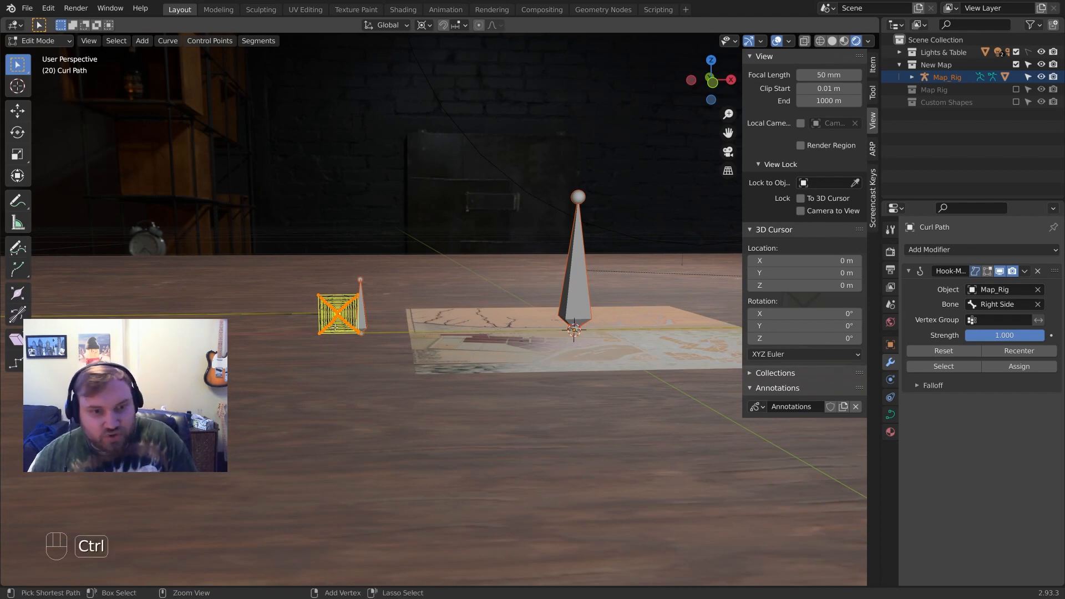
{"action": "key", "text": "ctrl+h"}
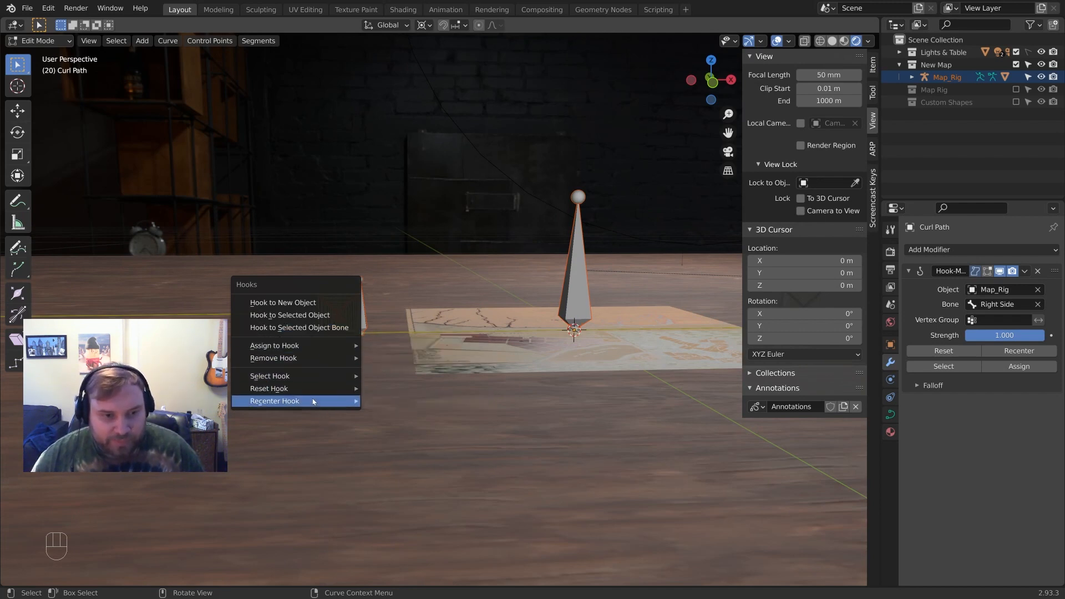
{"action": "mouse_move", "coordinate": [315, 349]}
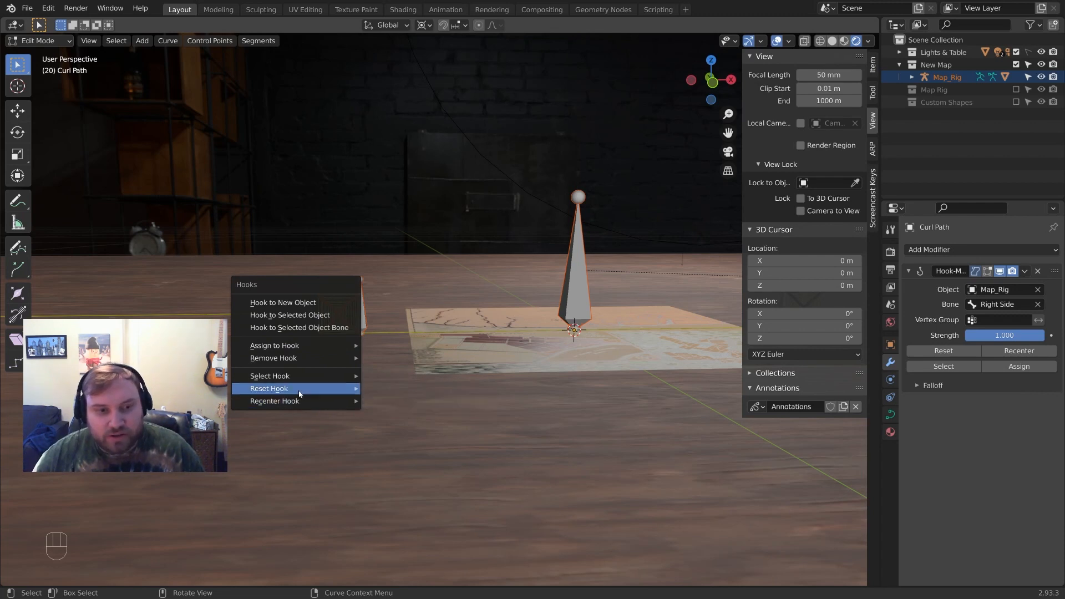
{"action": "mouse_move", "coordinate": [304, 377]}
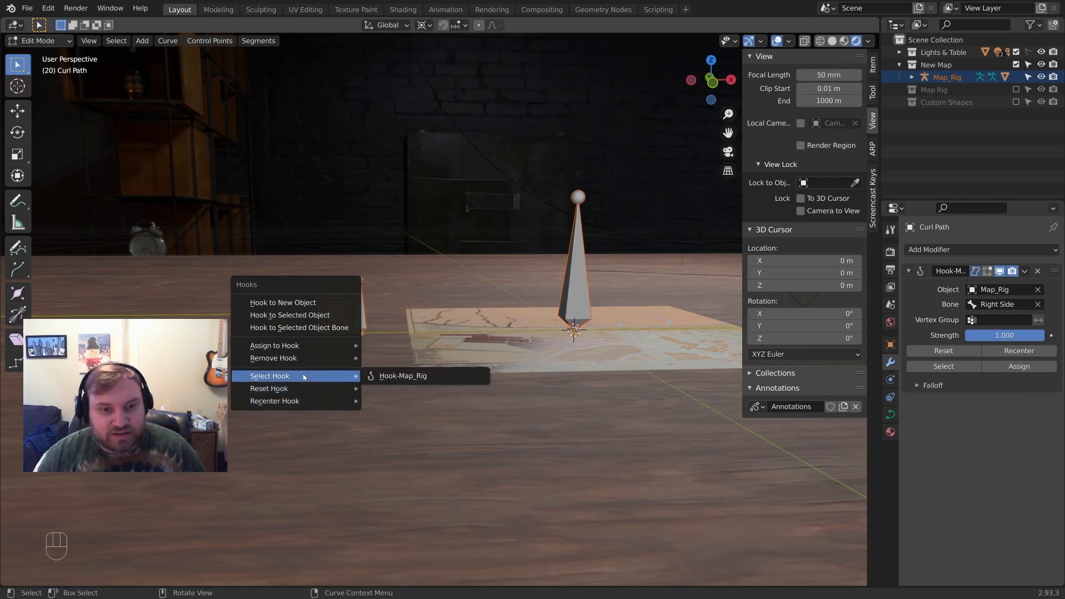
{"action": "left_click", "coordinate": [296, 328]}
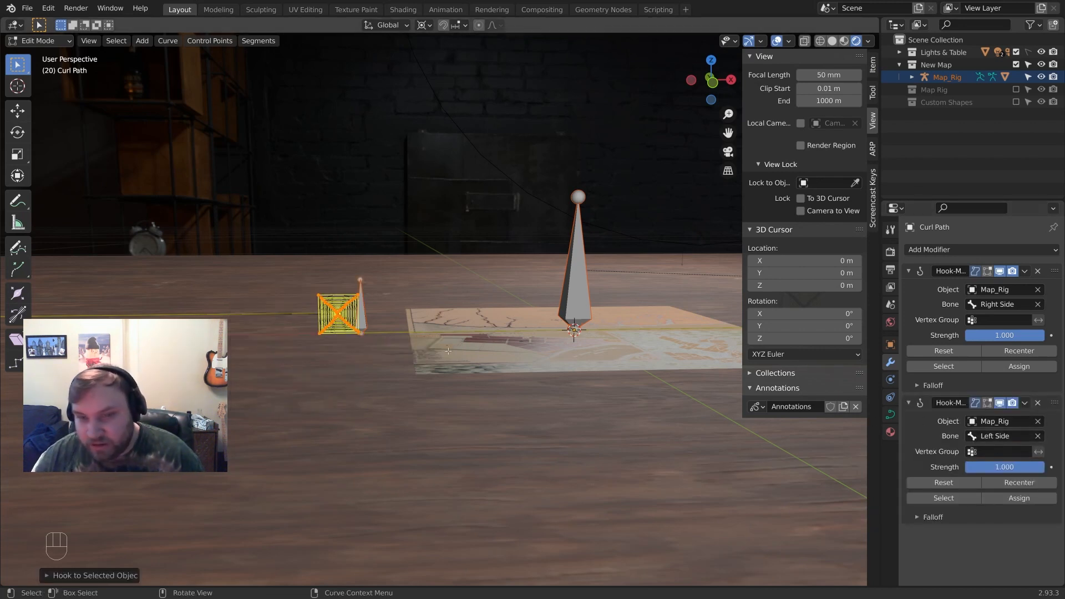
Switch Map_Rig to Pose Mode and test-move the Left Side bone along X to roll up the map's left part
{"action": "key", "text": "ctrl+Tab"}
{"action": "left_click", "coordinate": [161, 243]}
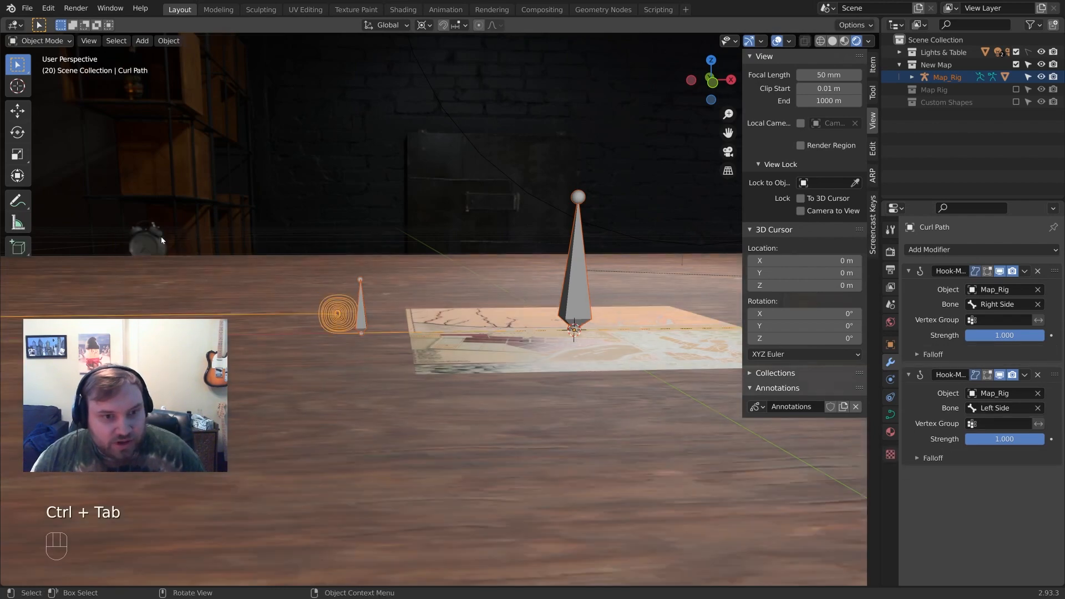
{"action": "left_click", "coordinate": [365, 300]}
{"action": "key", "text": "ctrl+Tab"}
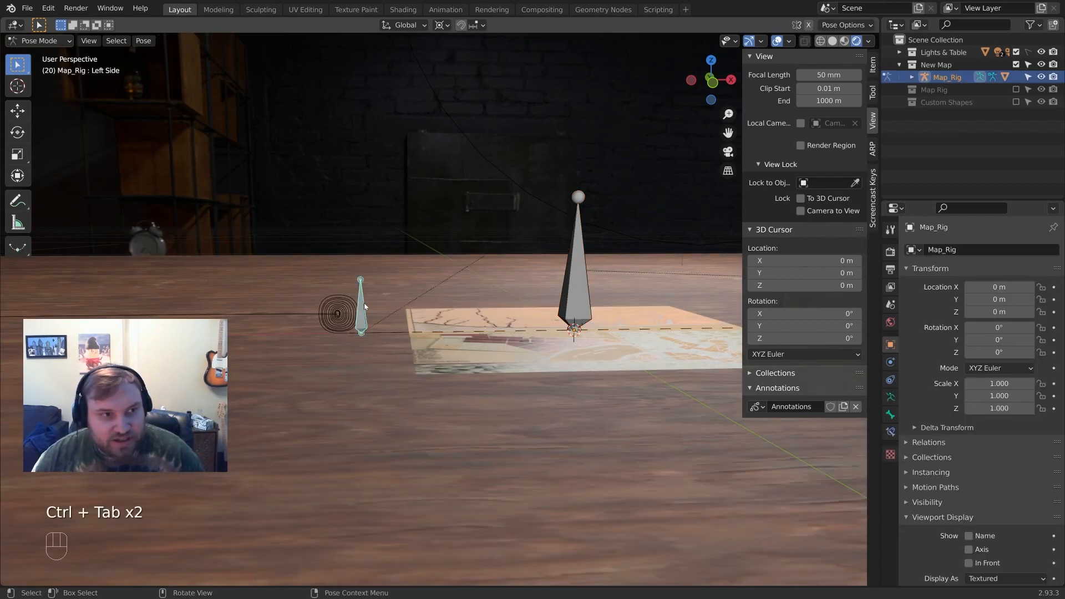
{"action": "middle_click_drag", "start_coordinate": [393, 296], "coordinate": [383, 332]}
{"action": "key", "text": "g"}
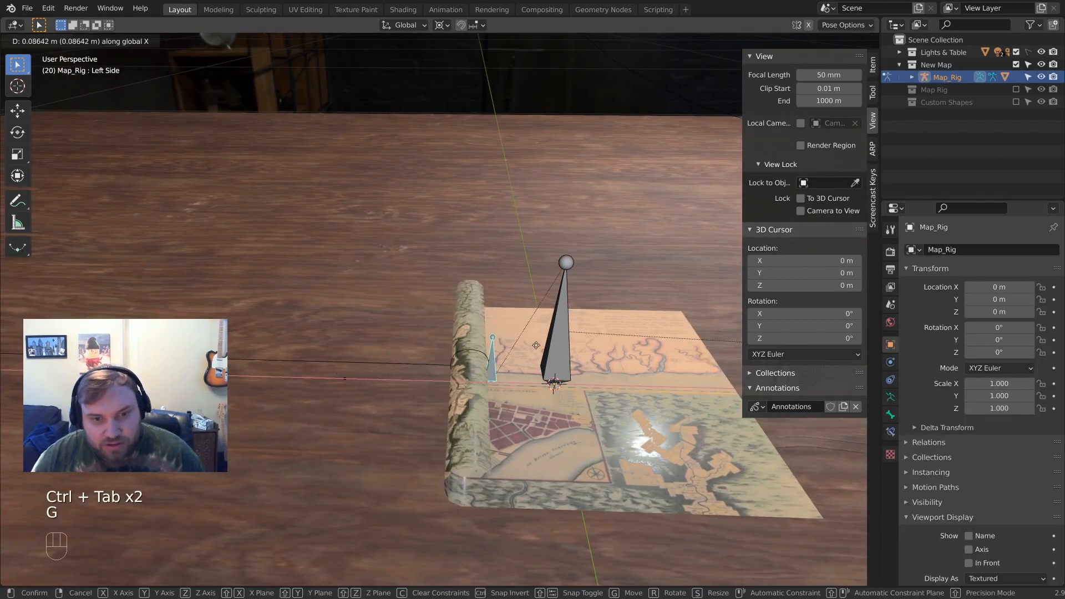
{"action": "left_click", "coordinate": [554, 349]}
Test-scale the Left Side bone and move it further along X toward the Root bone
{"action": "key", "text": "s"}
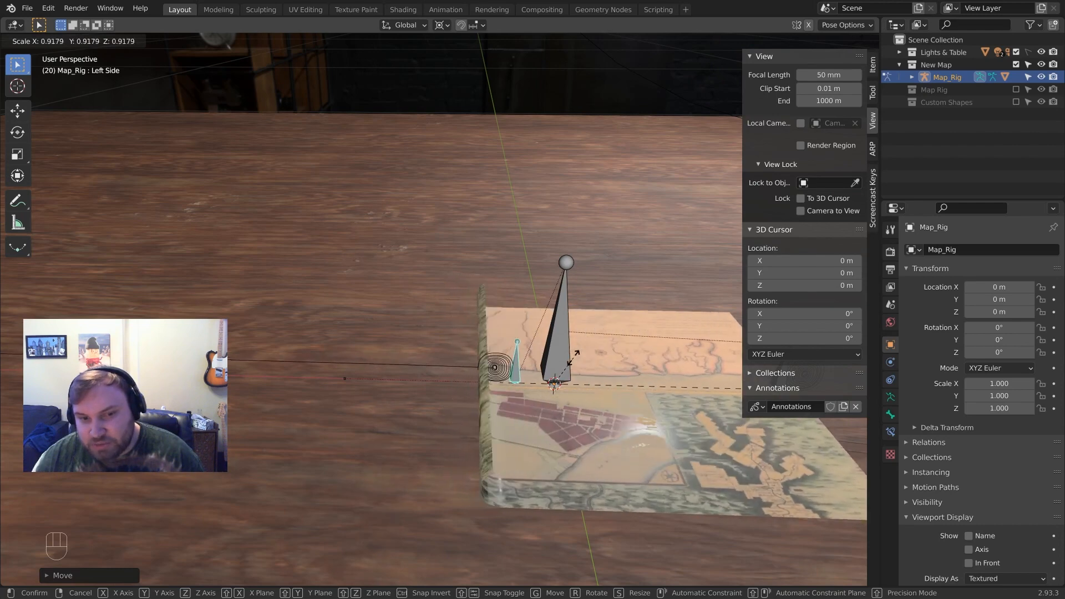
{"action": "left_click", "coordinate": [555, 360]}
{"action": "key", "text": "g"}
{"action": "key", "text": "x"}
{"action": "left_click", "coordinate": [605, 352]}
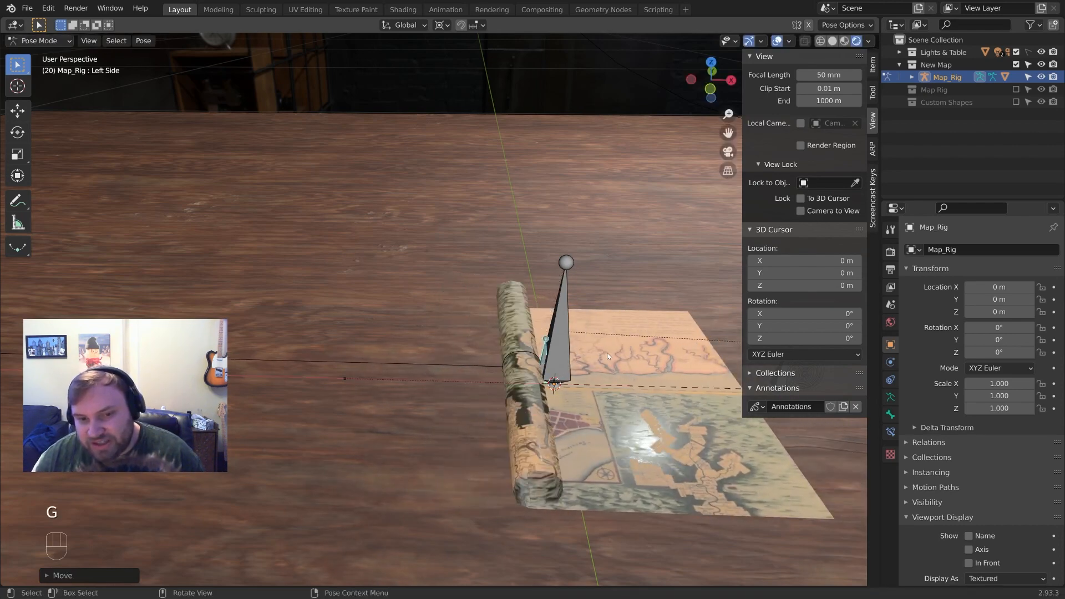
Shrink the Left Side bone and move it along X toward the right curl to try a tighter roll
{"action": "middle_click_drag", "start_coordinate": [608, 350], "coordinate": [593, 342]}
{"action": "key", "text": "s"}
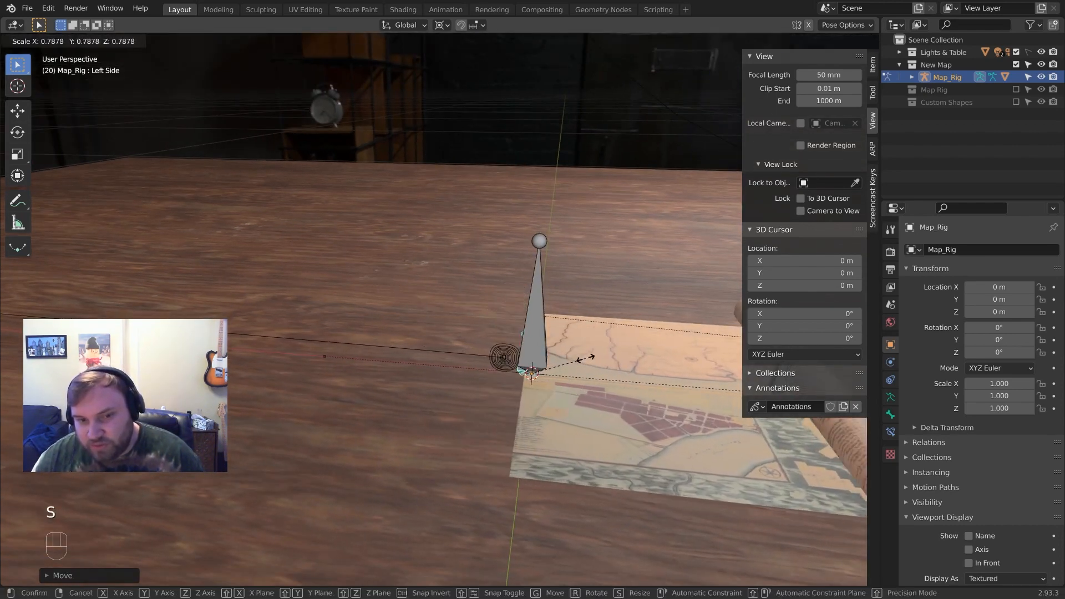
{"action": "left_click", "coordinate": [560, 355]}
{"action": "key", "text": "g"}
{"action": "key", "text": "x"}
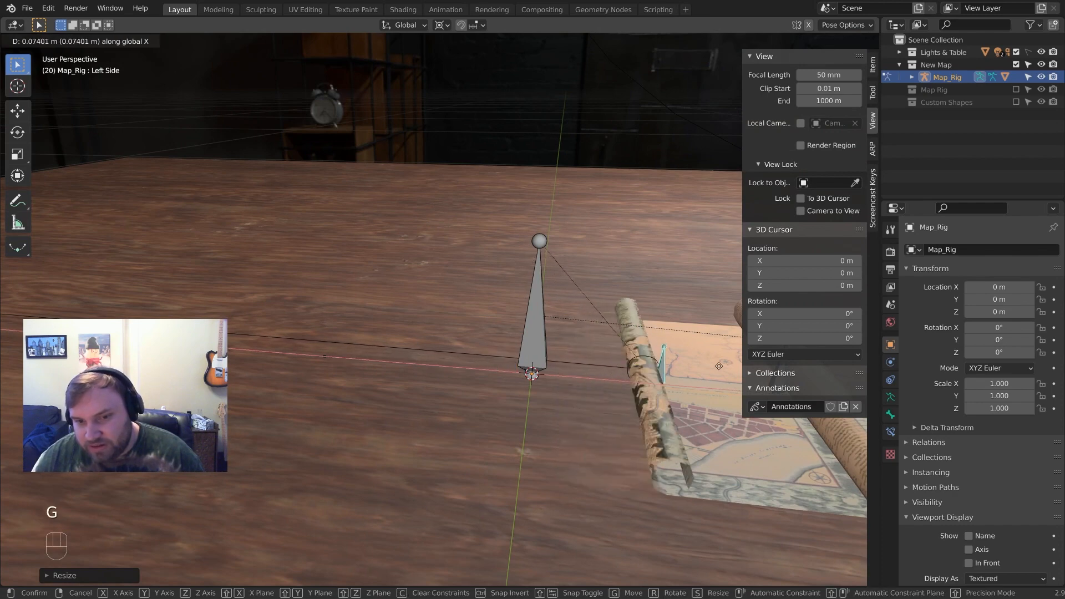
{"action": "left_click", "coordinate": [709, 364]}
Enlarge the Right Side bone and move it along X toward the left curl to try a thicker roll
{"action": "middle_click_drag", "start_coordinate": [708, 364], "coordinate": [504, 331]}
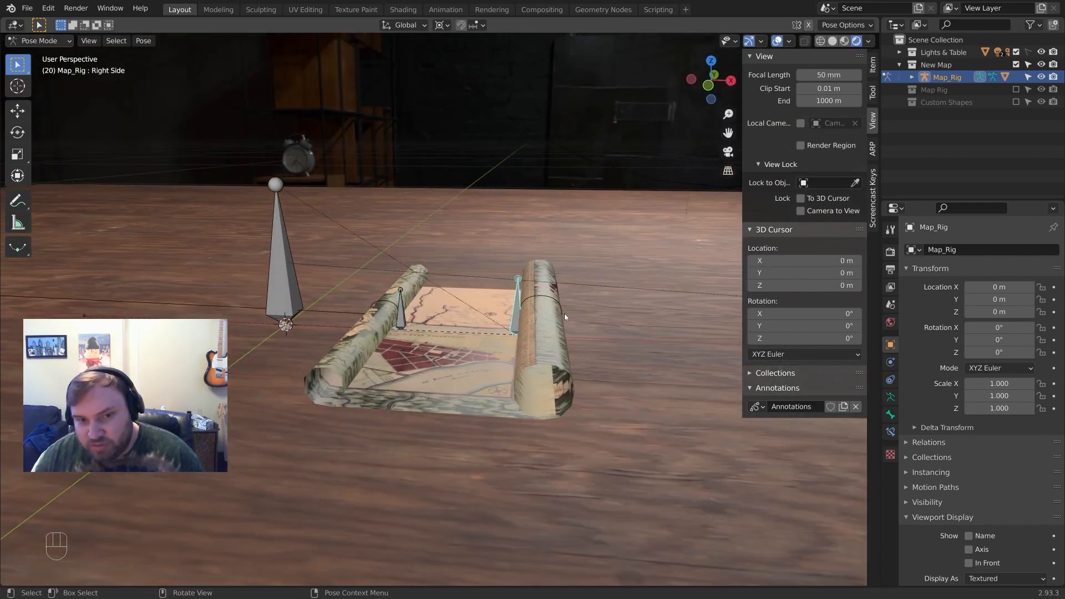
{"action": "key", "text": "s"}
{"action": "left_click", "coordinate": [610, 310]}
{"action": "key", "text": "g"}
{"action": "key", "text": "x"}
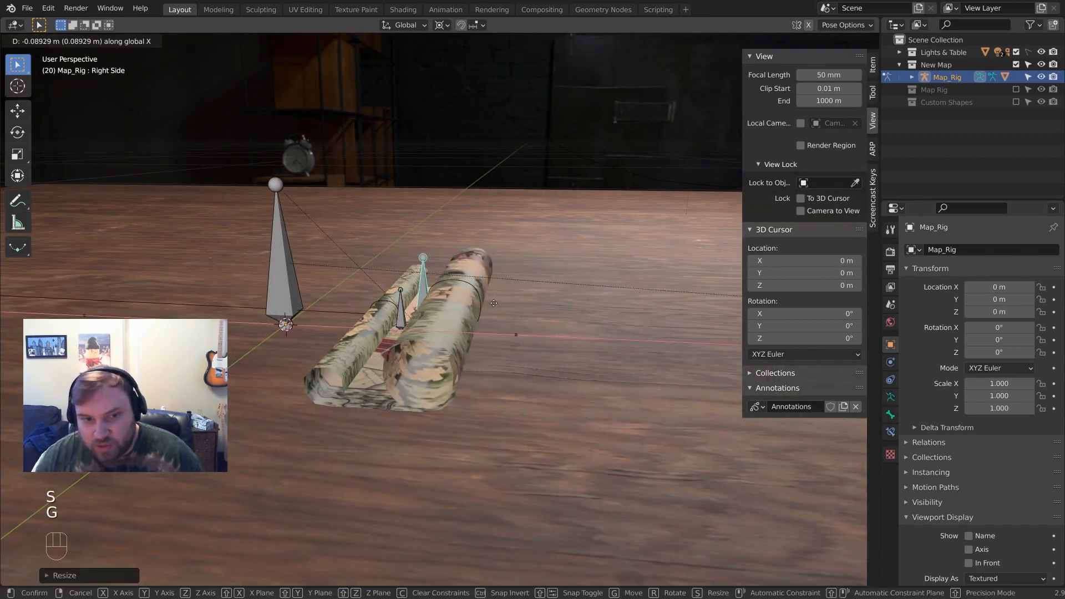
{"action": "left_click", "coordinate": [494, 304]}
Scale the Right Side bone back down and shift it slightly to check how its curl deforms
{"action": "mouse_move", "coordinate": [493, 304]}
{"action": "middle_mouse_down"}
{"action": "mouse_move", "coordinate": [486, 294]}
{"action": "mouse_move", "coordinate": [499, 290]}
{"action": "middle_mouse_up"}
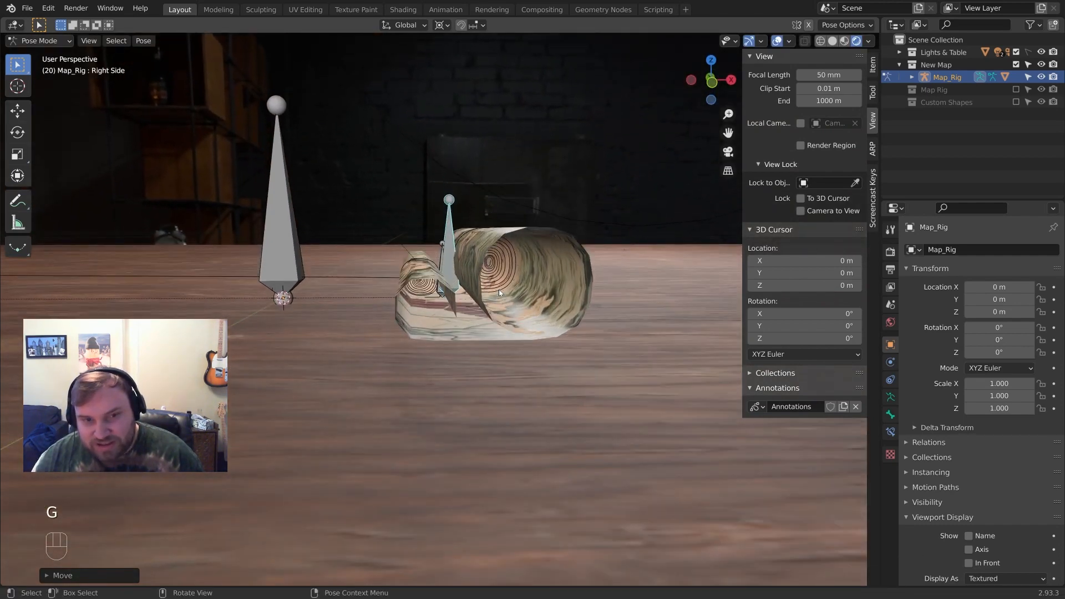
{"action": "key", "text": "g"}
{"action": "key", "text": "s"}
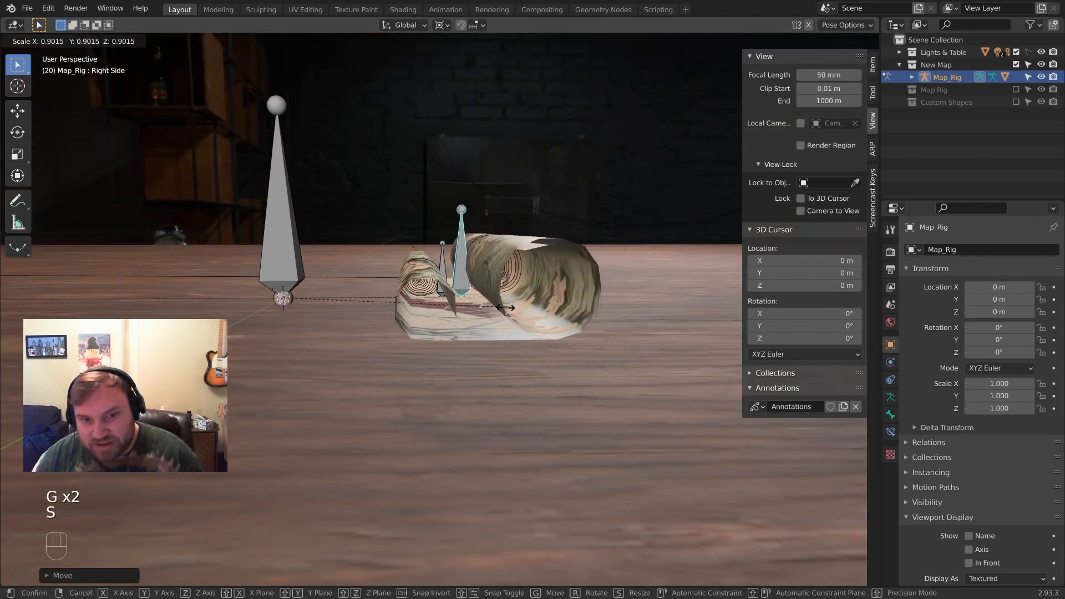
{"action": "key", "text": "g"}
{"action": "left_click", "coordinate": [499, 318]}
Select all bones of Map_Rig and clear their scale, rotation and location
{"action": "key", "text": "a"}
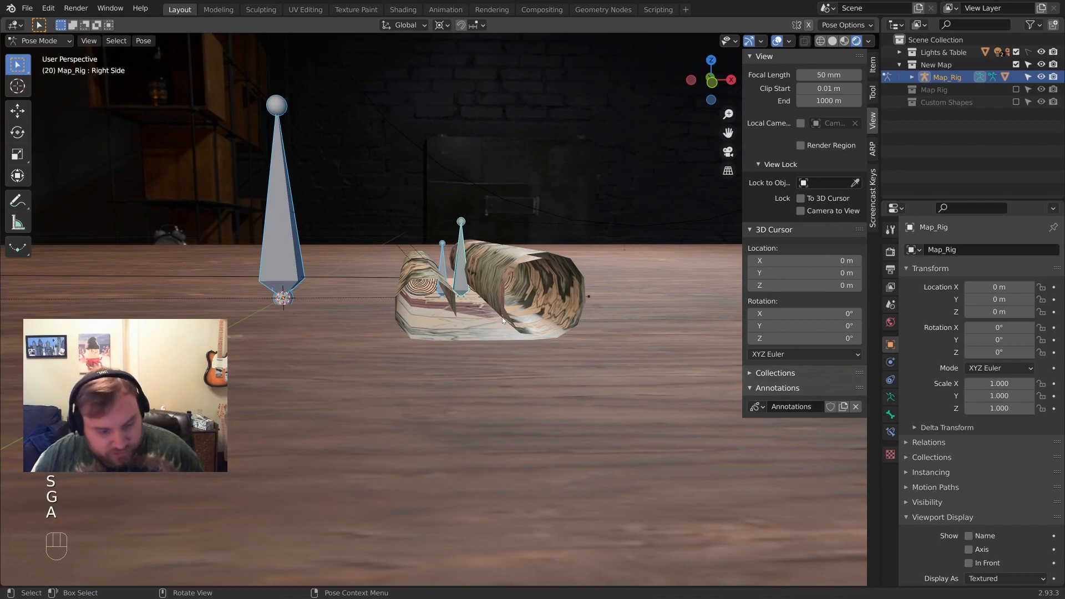
{"action": "key", "text": "alt+s"}
{"action": "key", "text": "alt+r"}
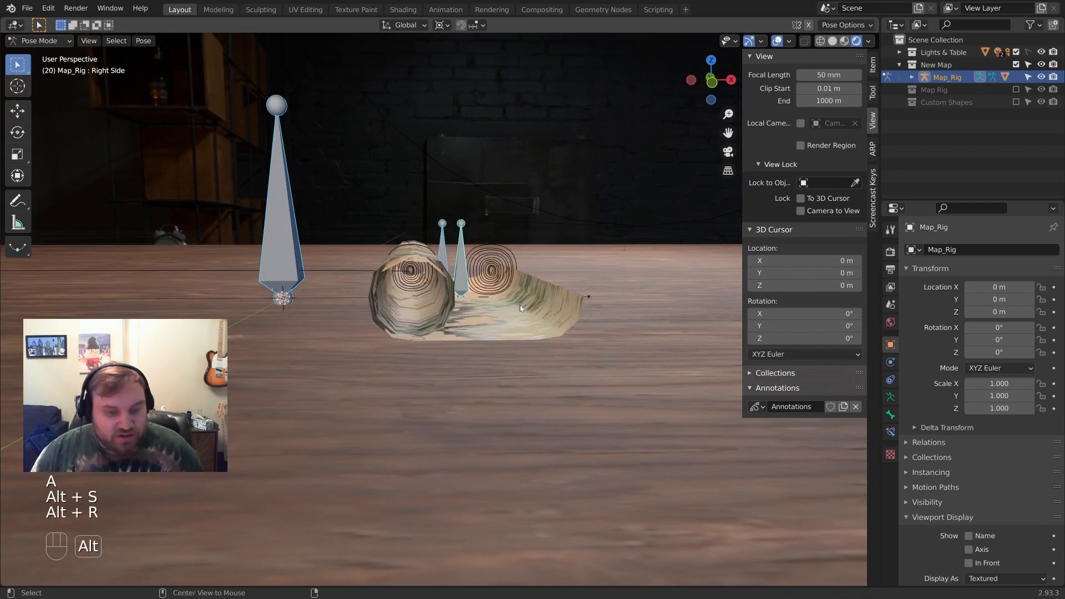
{"action": "key", "text": "alt+g"}
{"action": "middle_click_drag", "start_coordinate": [514, 311], "coordinate": [450, 325]}
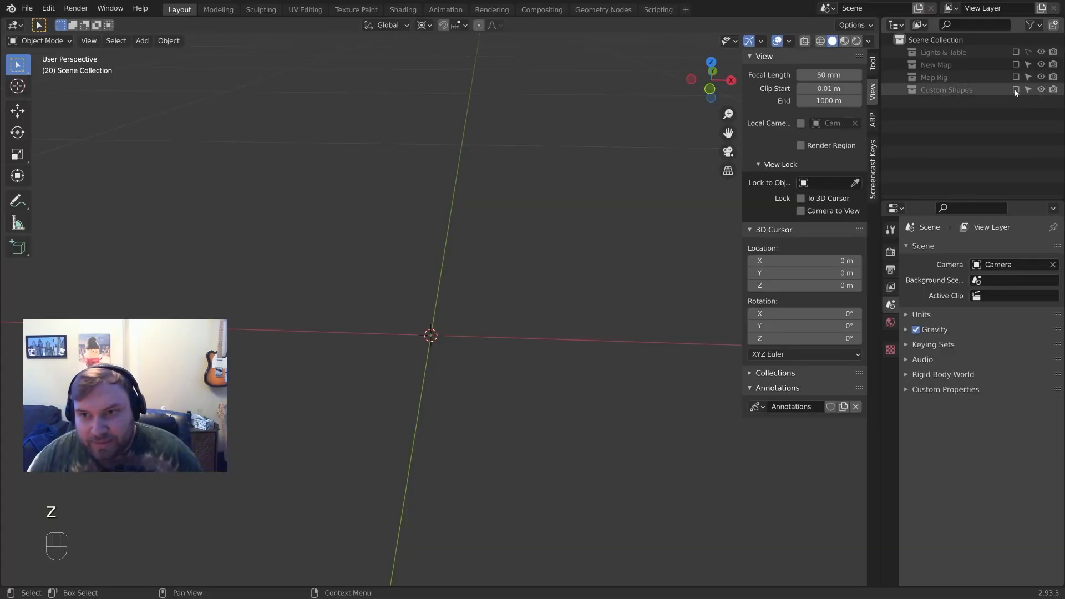
Enable the Custom Shapes collection and examine the two arc-shaped control outlines, Circle.001 and Circle.002
{"action": "left_click", "coordinate": [1017, 89]}
{"action": "middle_click_drag", "start_coordinate": [557, 240], "coordinate": [573, 236]}
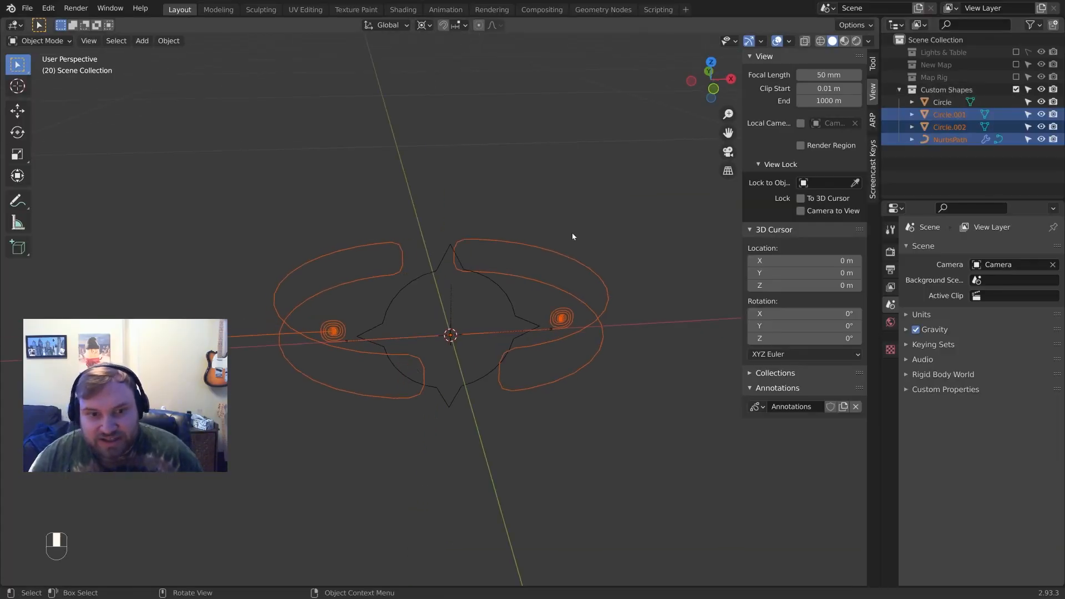
{"action": "left_click", "coordinate": [503, 292]}
{"action": "middle_click_drag", "start_coordinate": [502, 292], "coordinate": [446, 289]}
{"action": "left_click", "coordinate": [441, 242]}
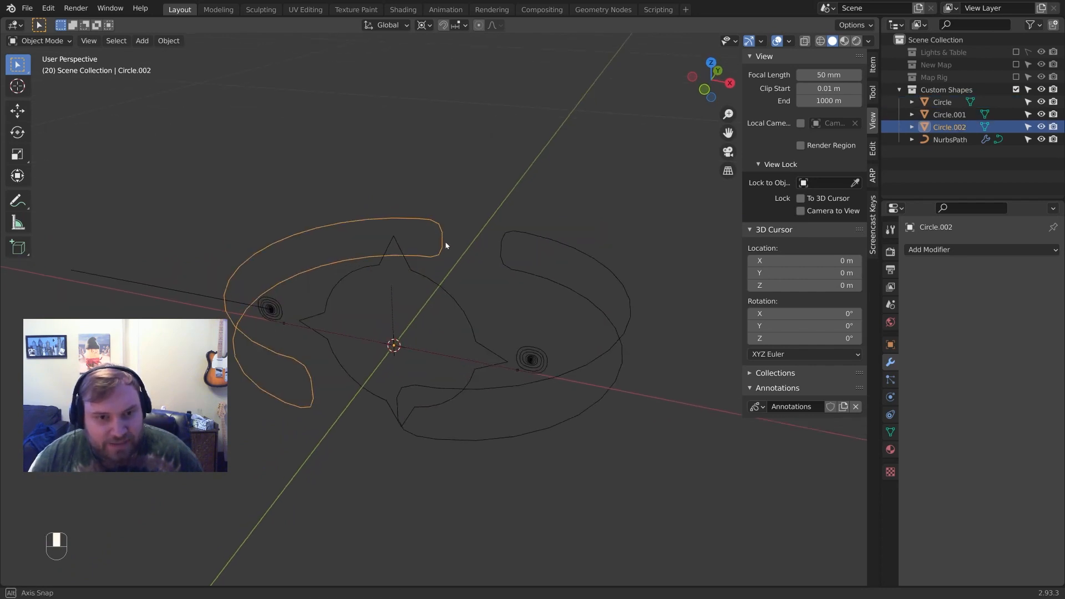
{"action": "middle_click_drag", "start_coordinate": [444, 244], "coordinate": [526, 248]}
{"action": "left_click", "coordinate": [498, 235]}
{"action": "left_click", "coordinate": [514, 228]}
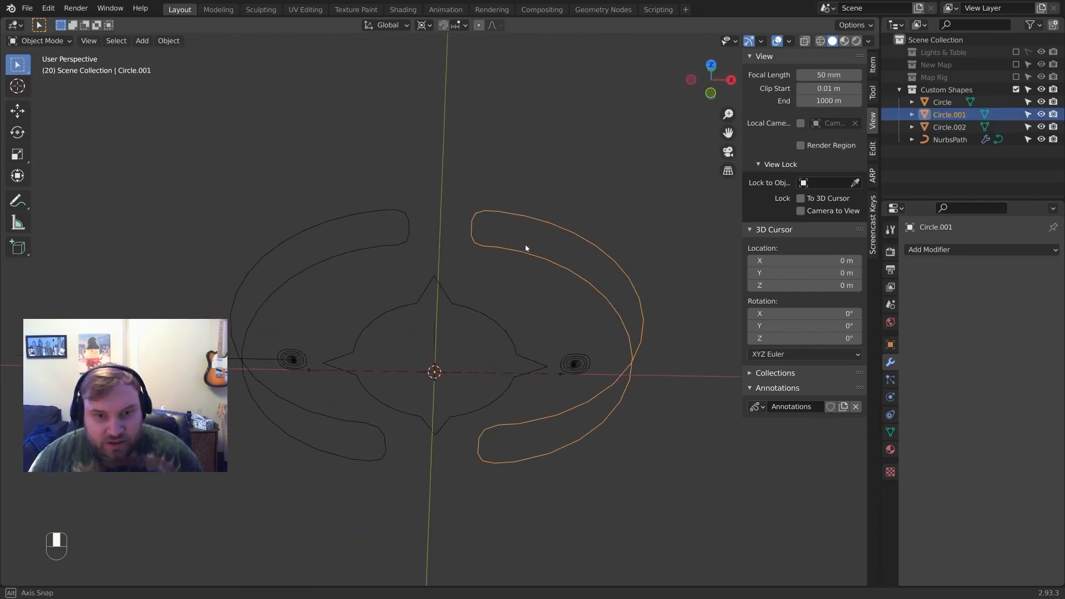
Add a plane mesh and delete only its face, keeping the edges and vertices
{"action": "key", "text": "shift+a"}
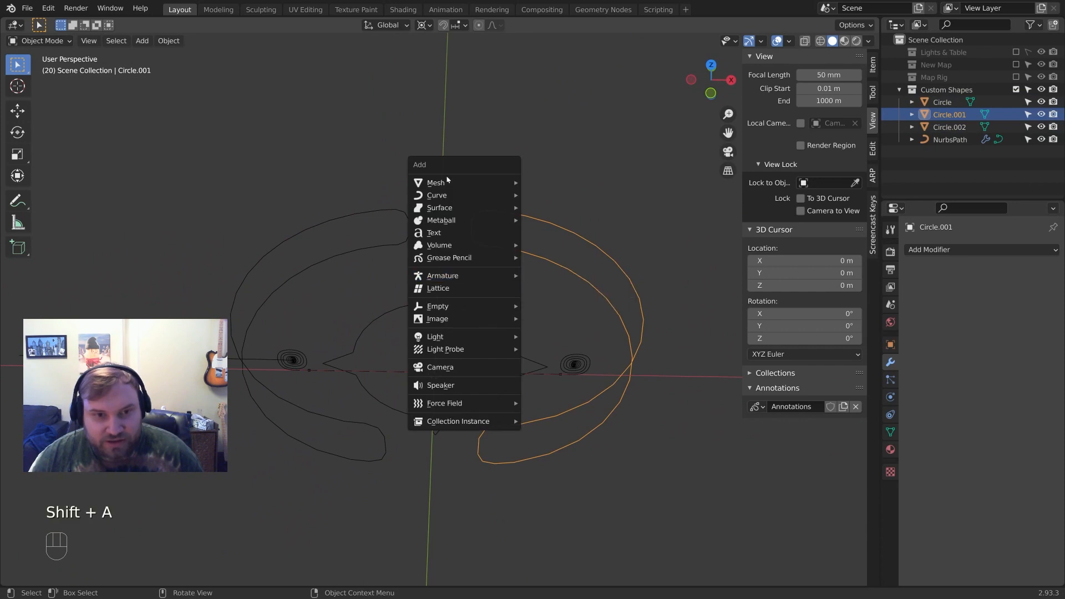
{"action": "mouse_move", "coordinate": [446, 177]}
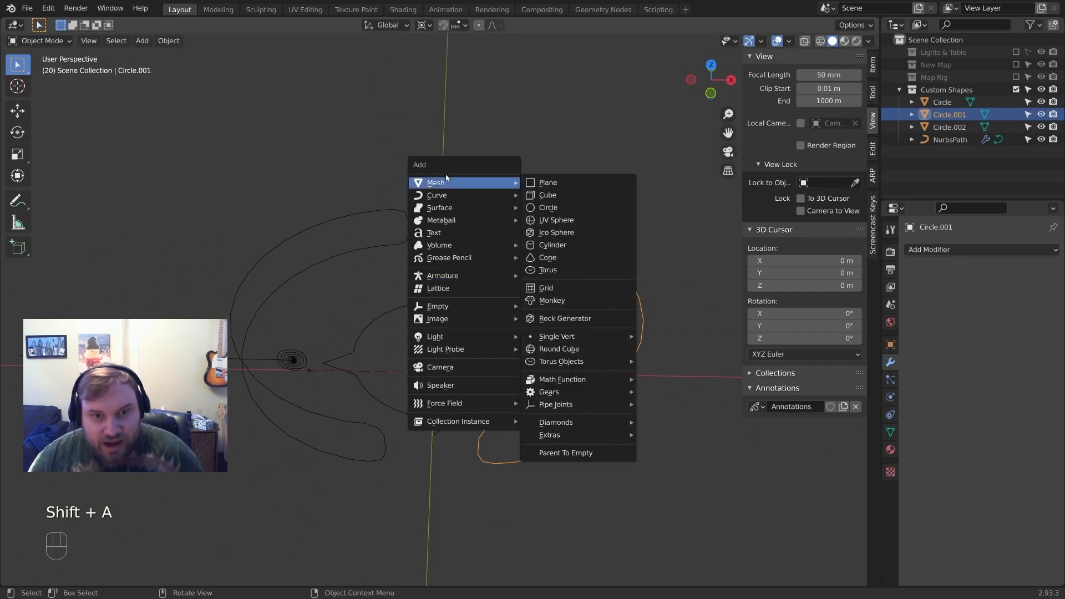
{"action": "left_click", "coordinate": [555, 185]}
{"action": "scroll", "coordinate": [566, 233], "scroll_direction": "down", "scroll_amount": 4}
{"action": "key", "text": "Tab"}
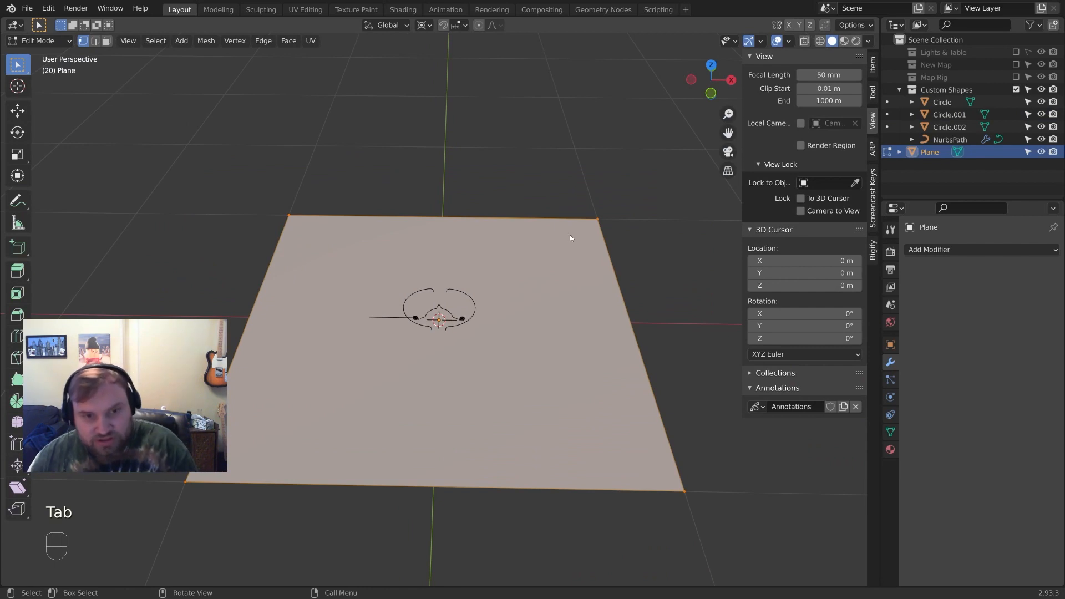
{"action": "key", "text": "Delete"}
{"action": "left_click", "coordinate": [555, 290]}
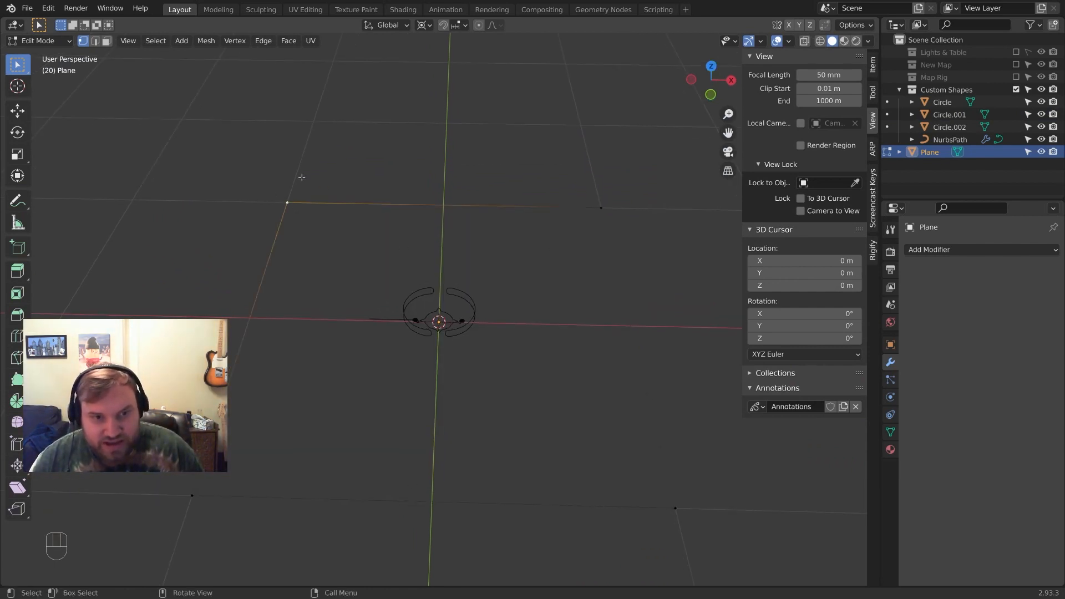
Move the plane's two far corner vertices inward along X to narrow the far edge
{"action": "key", "text": "g"}
{"action": "key", "text": "x"}
{"action": "left_click", "coordinate": [407, 178]}
{"action": "left_click", "coordinate": [598, 207]}
{"action": "key", "text": "g"}
{"action": "key", "text": "x"}
{"action": "left_click", "coordinate": [486, 207]}
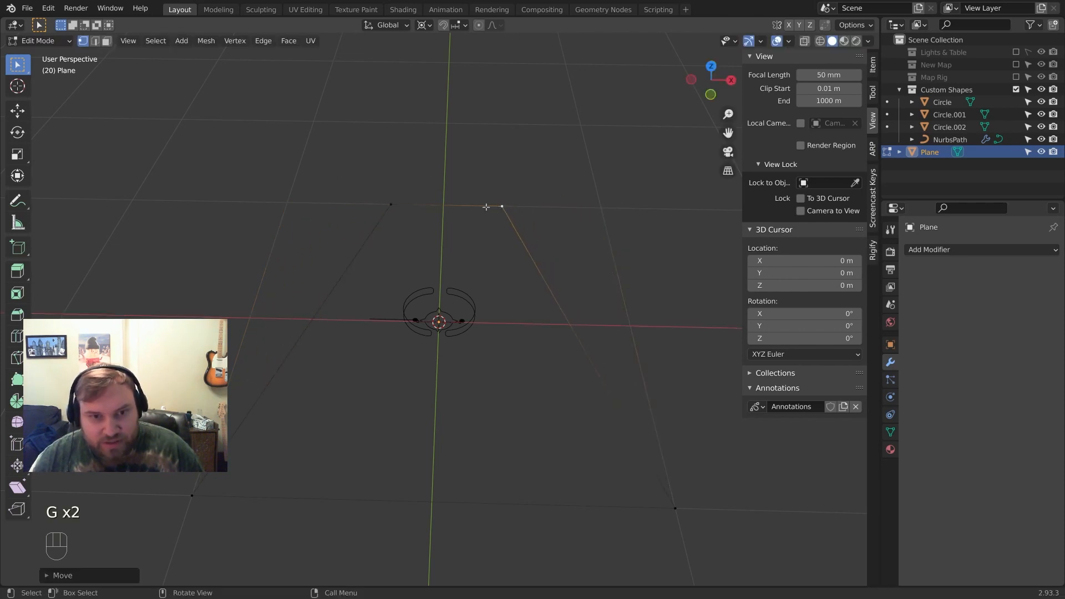
Add a midpoint vertex to the plane's far edge, lower it along Z, and return to Object Mode
{"action": "right_click", "coordinate": [389, 202]}
{"action": "left_click", "coordinate": [390, 203]}
{"action": "left_click", "coordinate": [449, 204]}
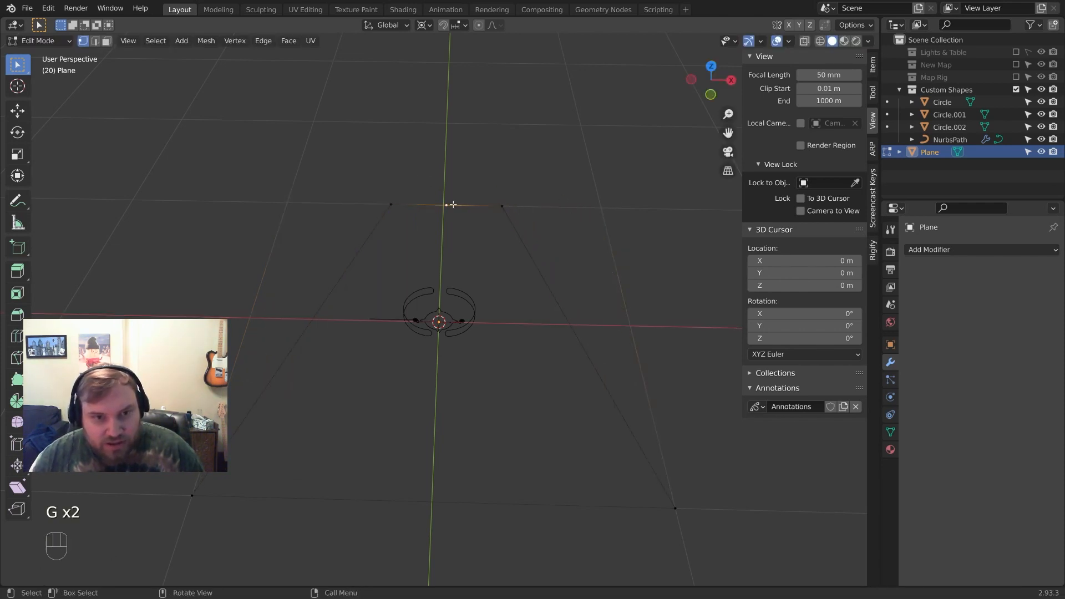
{"action": "key", "text": "g"}
{"action": "key", "text": "z"}
{"action": "left_click", "coordinate": [454, 269]}
{"action": "key", "text": "Tab"}
{"action": "mouse_move", "coordinate": [491, 274]}
{"action": "middle_mouse_down"}
{"action": "mouse_move", "coordinate": [532, 254]}
{"action": "mouse_move", "coordinate": [499, 273]}
{"action": "middle_mouse_up"}
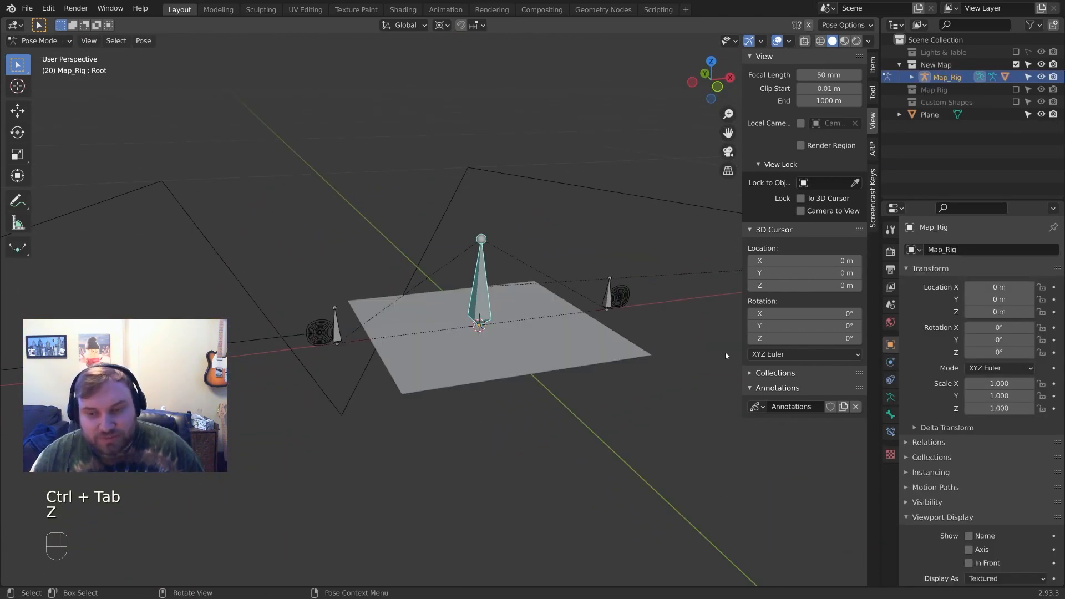
Set the Plane outline as the Root bone's custom shape to try it out
{"action": "left_click", "coordinate": [891, 430]}
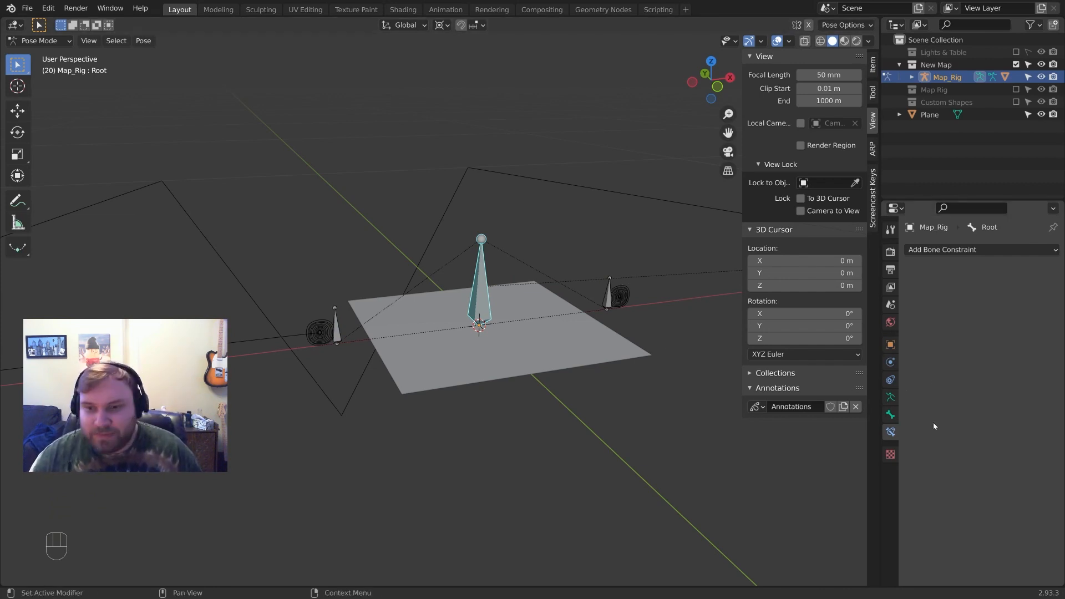
{"action": "left_click", "coordinate": [891, 416]}
{"action": "scroll", "coordinate": [919, 447], "scroll_direction": "down", "scroll_amount": 2}
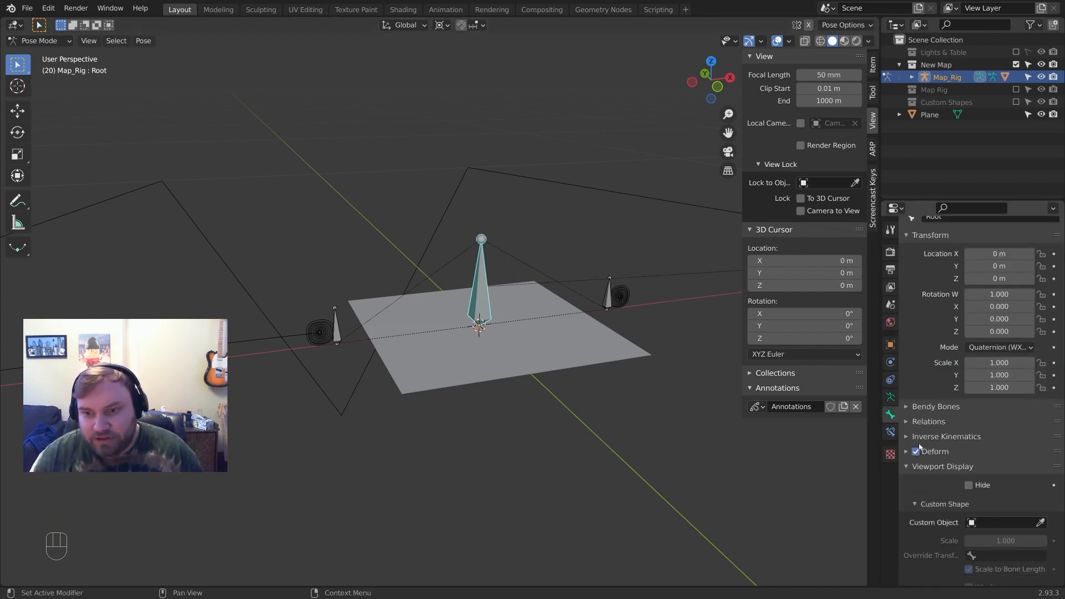
{"action": "left_click", "coordinate": [908, 467]}
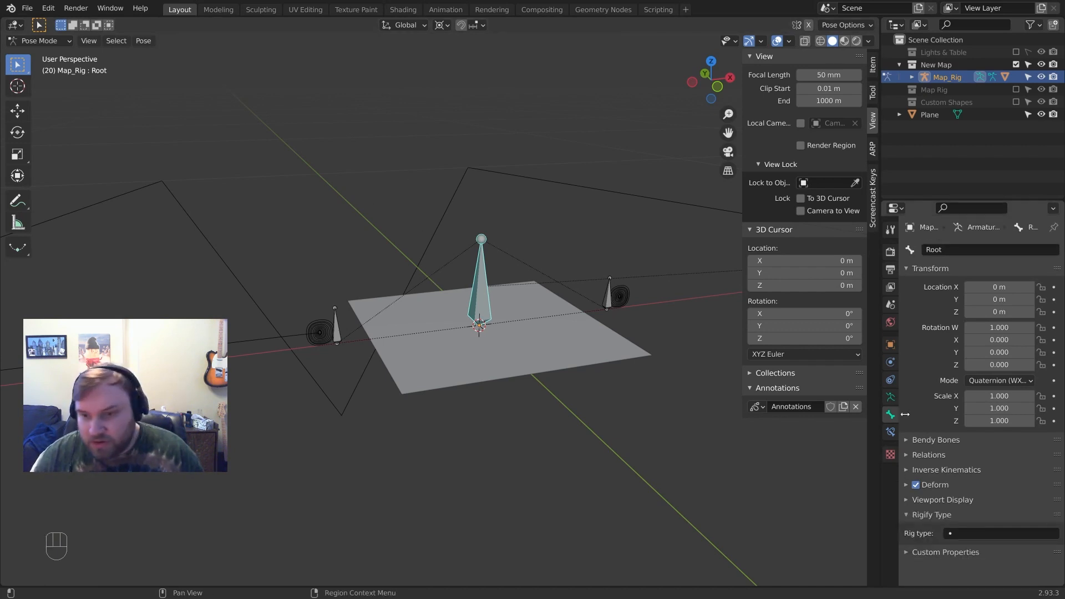
{"action": "left_click", "coordinate": [908, 501]}
{"action": "scroll", "coordinate": [962, 485], "scroll_direction": "down", "scroll_amount": 3}
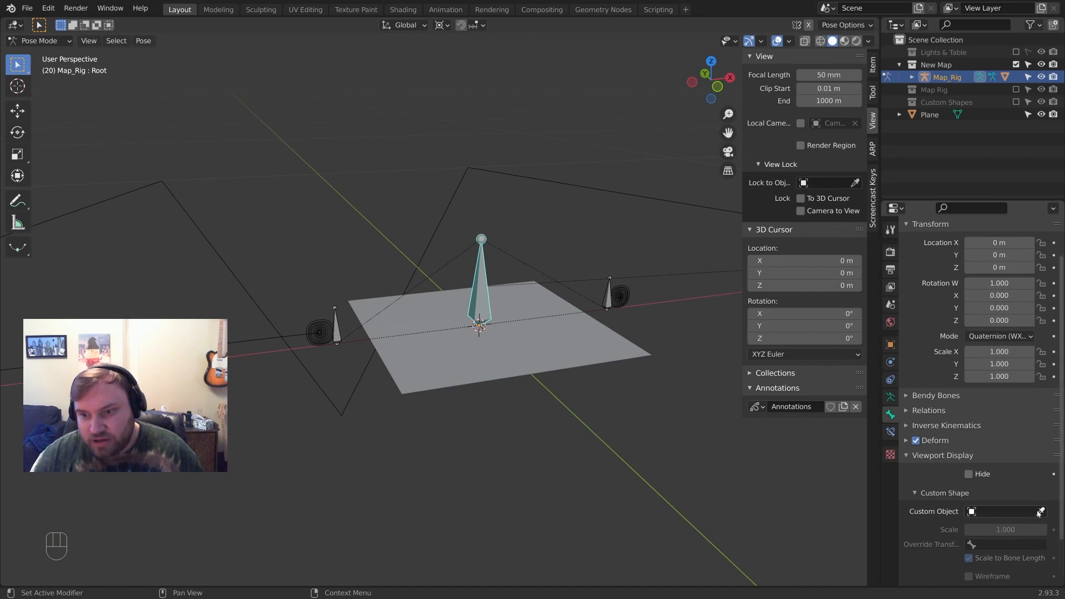
{"action": "left_click", "coordinate": [493, 167]}
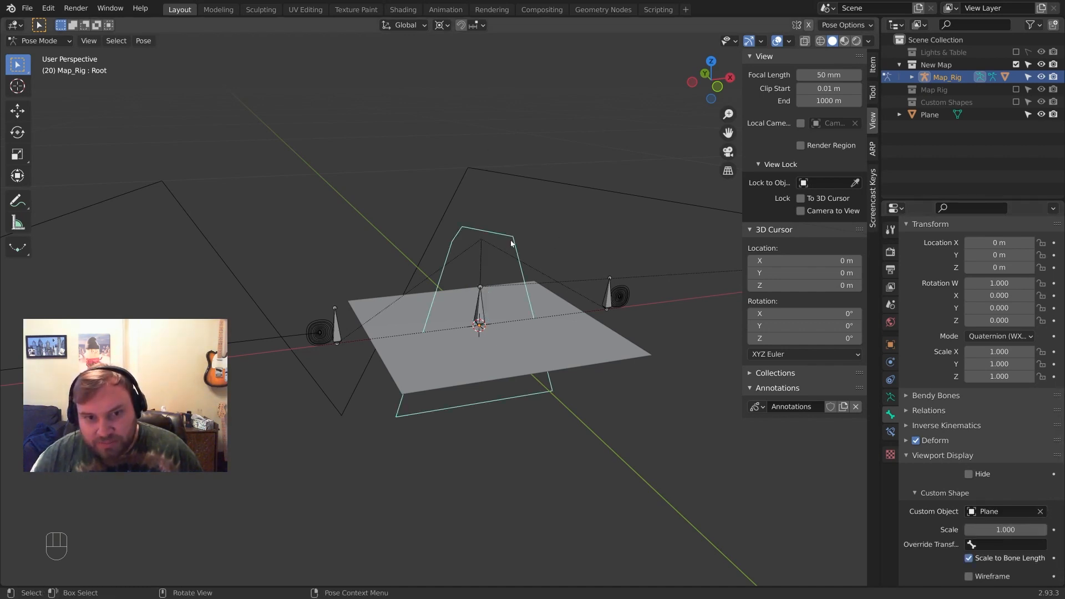
{"action": "middle_click_drag", "start_coordinate": [493, 168], "coordinate": [489, 233]}
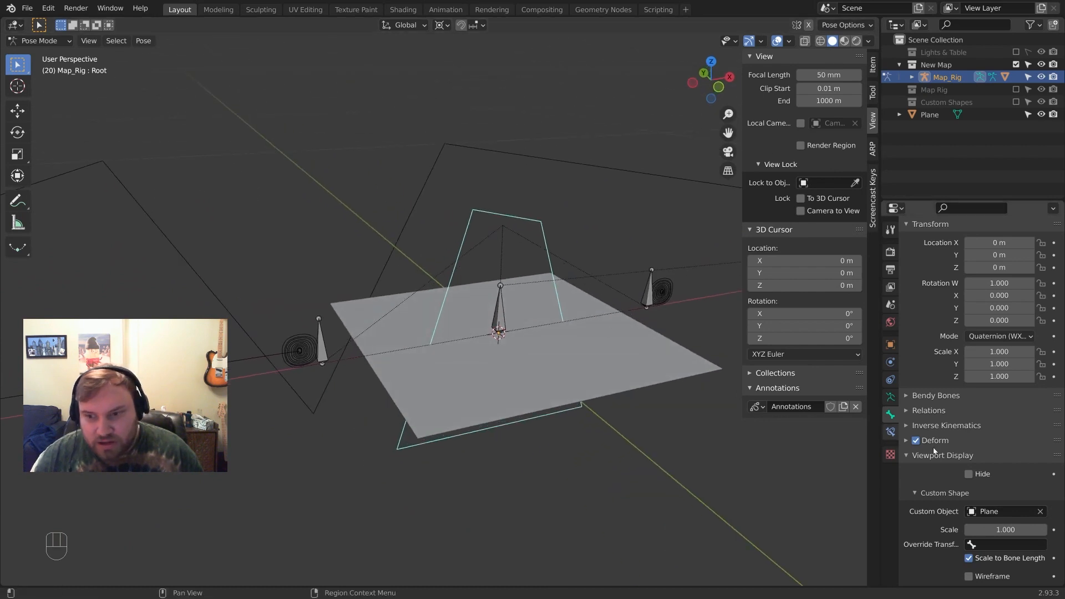
Clear the Root bone's custom shape and delete the Plane object
{"action": "left_click", "coordinate": [1041, 511]}
{"action": "scroll", "coordinate": [505, 285], "scroll_direction": "down", "scroll_amount": 5}
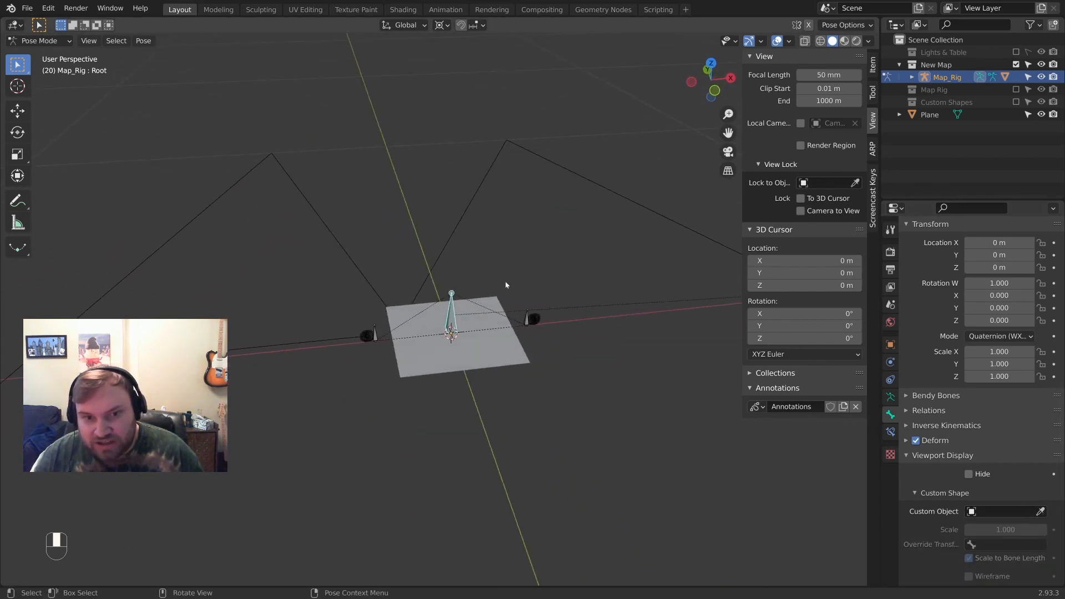
{"action": "left_click", "coordinate": [930, 114]}
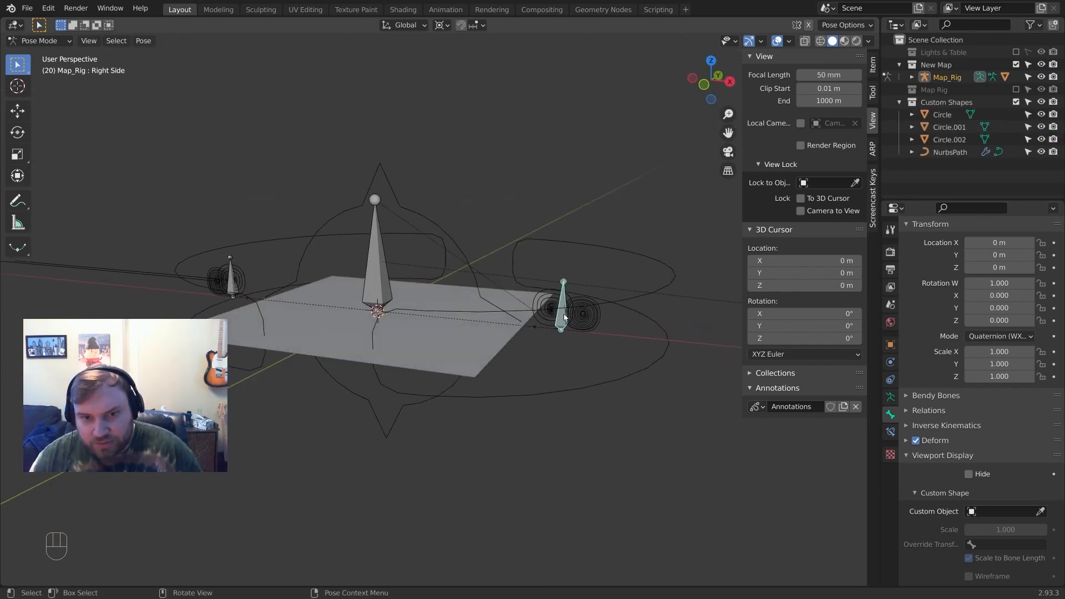
Assign Circle.001 as the Right Side bone's custom shape and set its scale to 2.6
{"action": "middle_click_drag", "start_coordinate": [566, 317], "coordinate": [644, 353]}
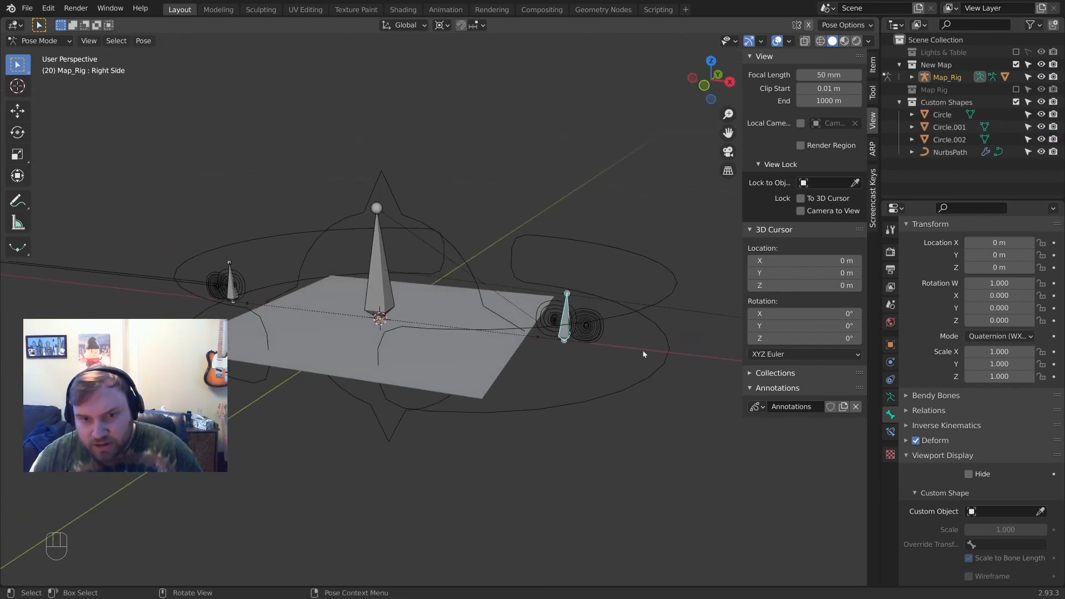
{"action": "left_click", "coordinate": [652, 258]}
{"action": "middle_click_drag", "start_coordinate": [592, 361], "coordinate": [586, 307]}
{"action": "scroll", "coordinate": [630, 319], "scroll_direction": "up", "scroll_amount": 2}
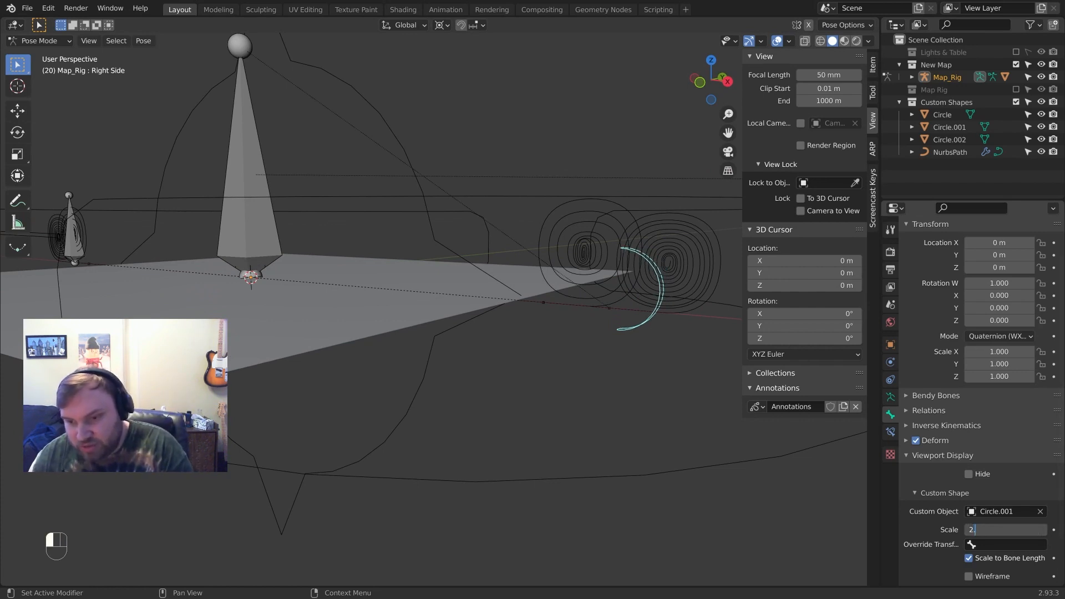
{"action": "middle_click_drag", "start_coordinate": [618, 381], "coordinate": [656, 371]}
Move the Right Side bone inward along X to about -0.1 m and switch the viewport to wireframe
{"action": "key", "text": "g"}
{"action": "key", "text": "x"}
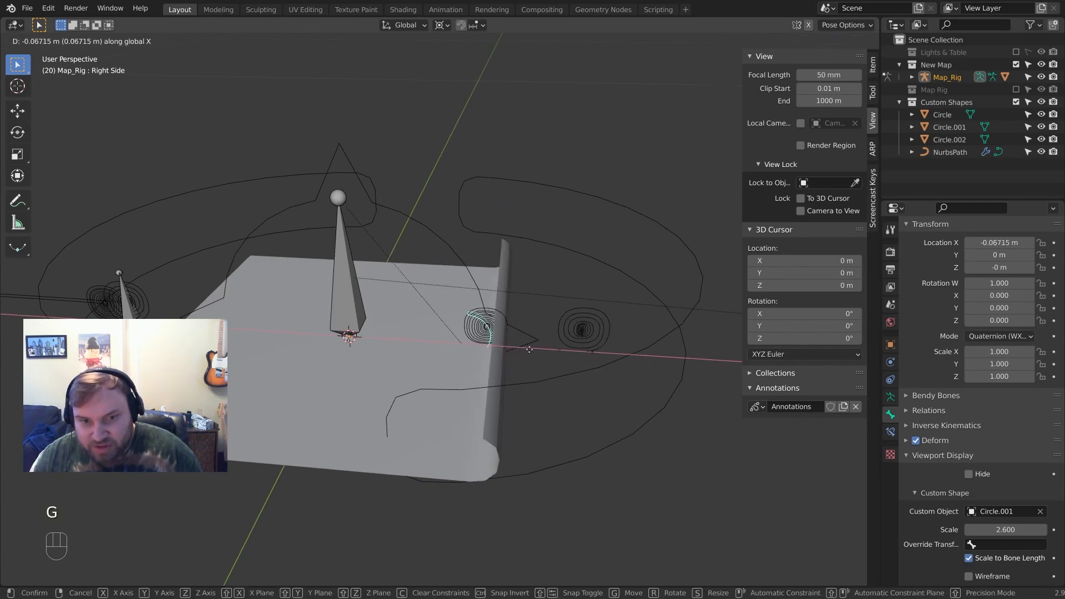
{"action": "left_click", "coordinate": [483, 333]}
{"action": "middle_click_drag", "start_coordinate": [483, 333], "coordinate": [523, 309]}
{"action": "key", "text": "z"}
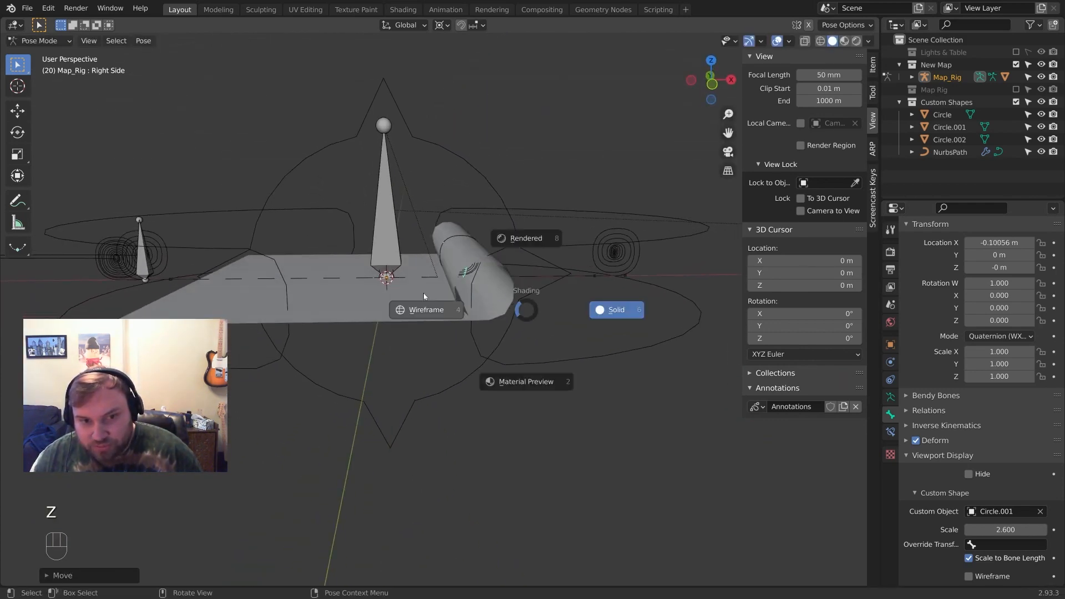
{"action": "left_click", "coordinate": [424, 294]}
{"action": "scroll", "coordinate": [426, 293], "scroll_direction": "up", "scroll_amount": 2}
{"action": "middle_click_drag", "start_coordinate": [427, 293], "coordinate": [471, 276]}
Readjust the Right Side bone along X to about -0.076 m, comparing its arc control with the map curl
{"action": "key", "text": "g"}
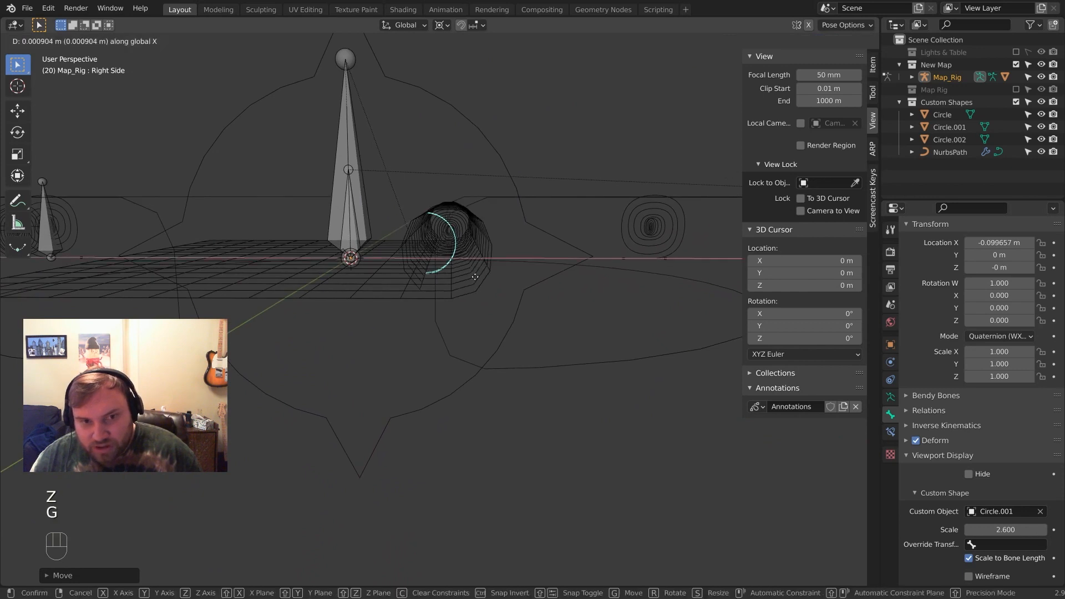
{"action": "left_click", "coordinate": [601, 295]}
{"action": "middle_click_drag", "start_coordinate": [601, 295], "coordinate": [599, 282]}
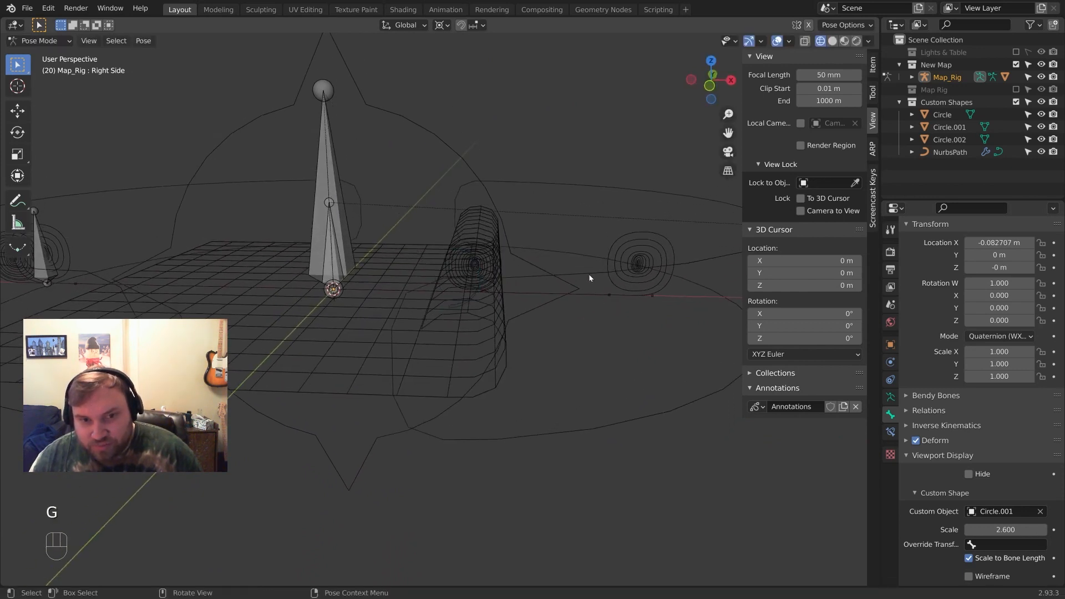
{"action": "key", "text": "g"}
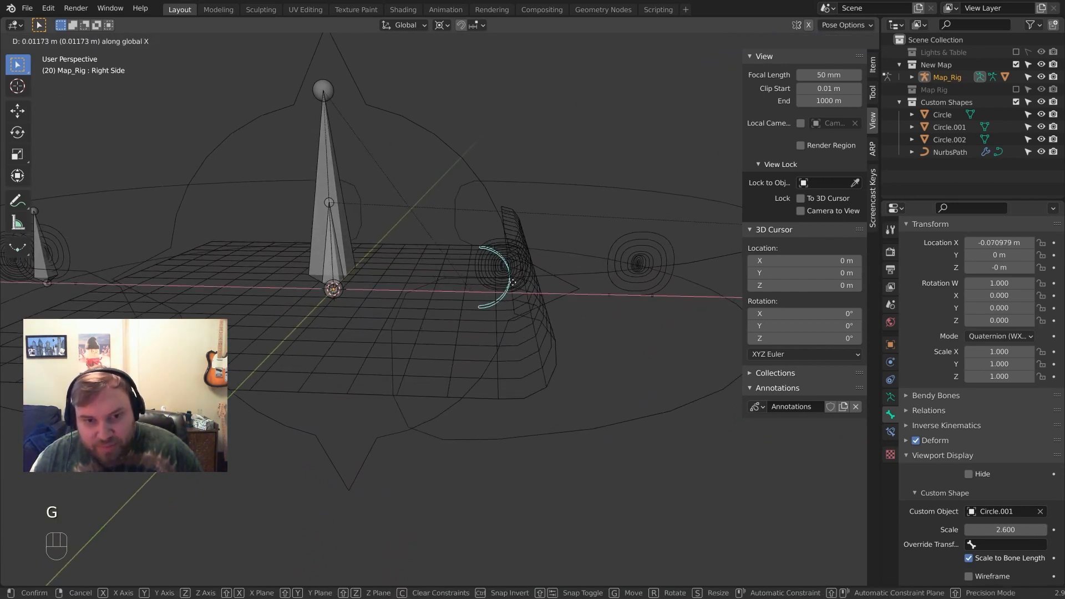
{"action": "left_click", "coordinate": [515, 286]}
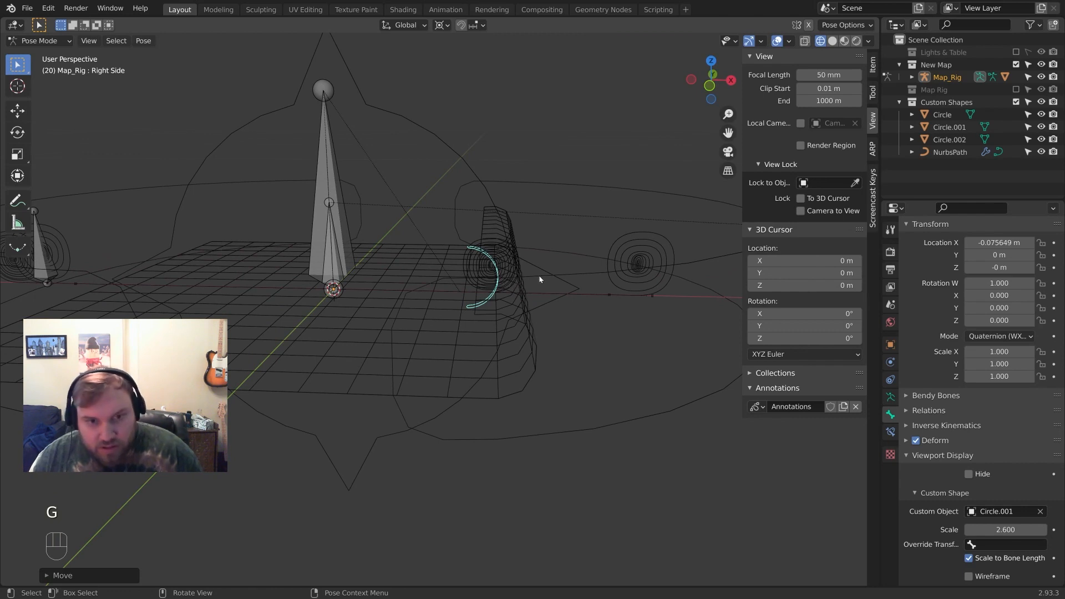
Scale up the mesh of Circle.001 slightly in Edit Mode
{"action": "left_click", "coordinate": [599, 185]}
{"action": "key", "text": "ctrl+Tab"}
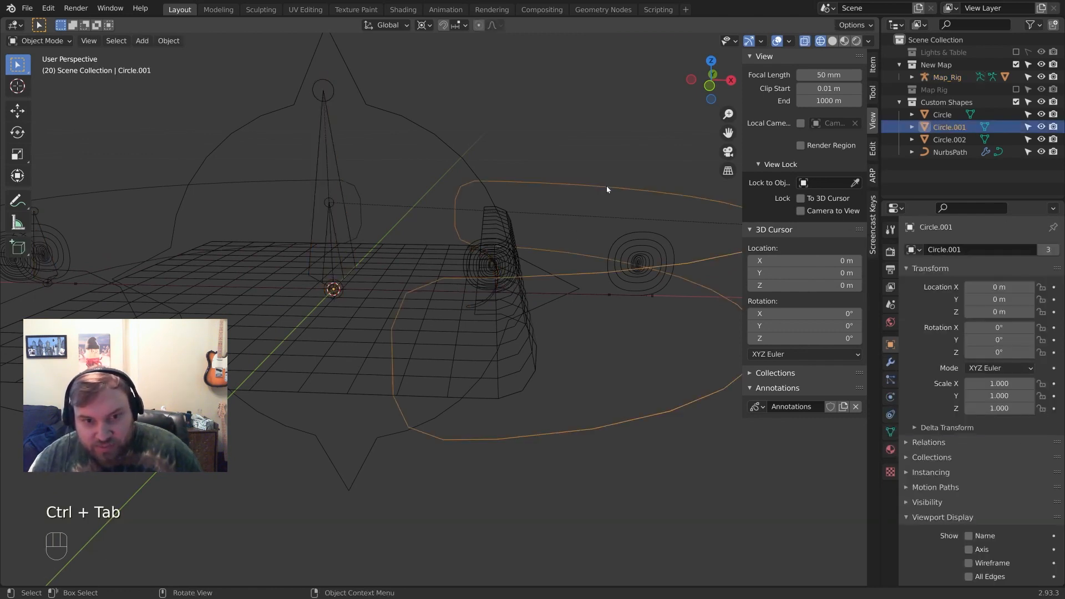
{"action": "key", "text": "Tab"}
{"action": "key", "text": "s"}
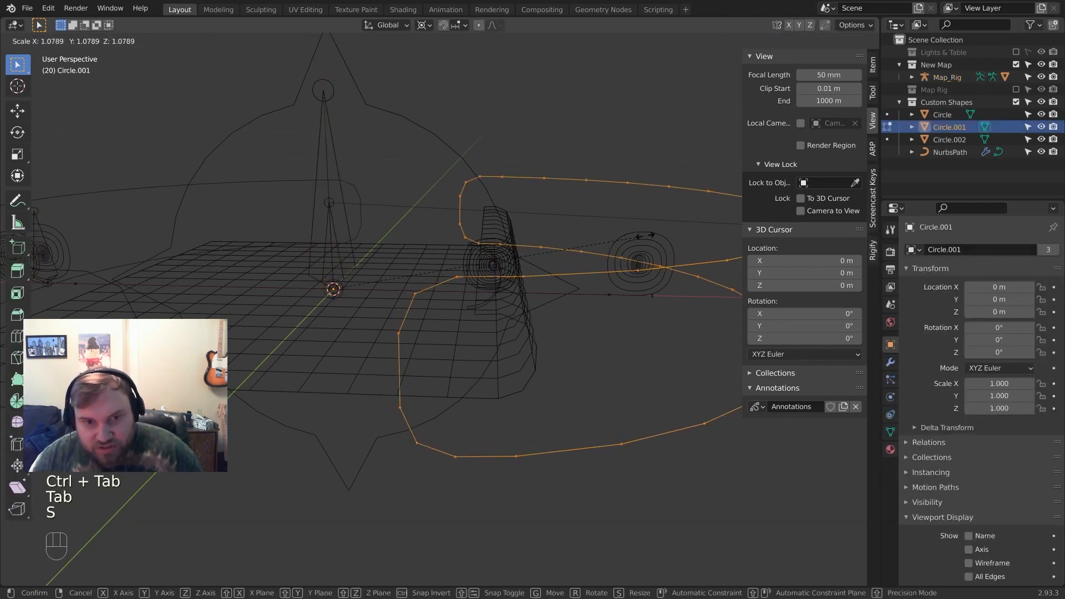
{"action": "left_click", "coordinate": [656, 240]}
Move the mesh of Circle.001 outward along X, away from its origin, and return to solid shading
{"action": "key", "text": "g"}
{"action": "key", "text": "x"}
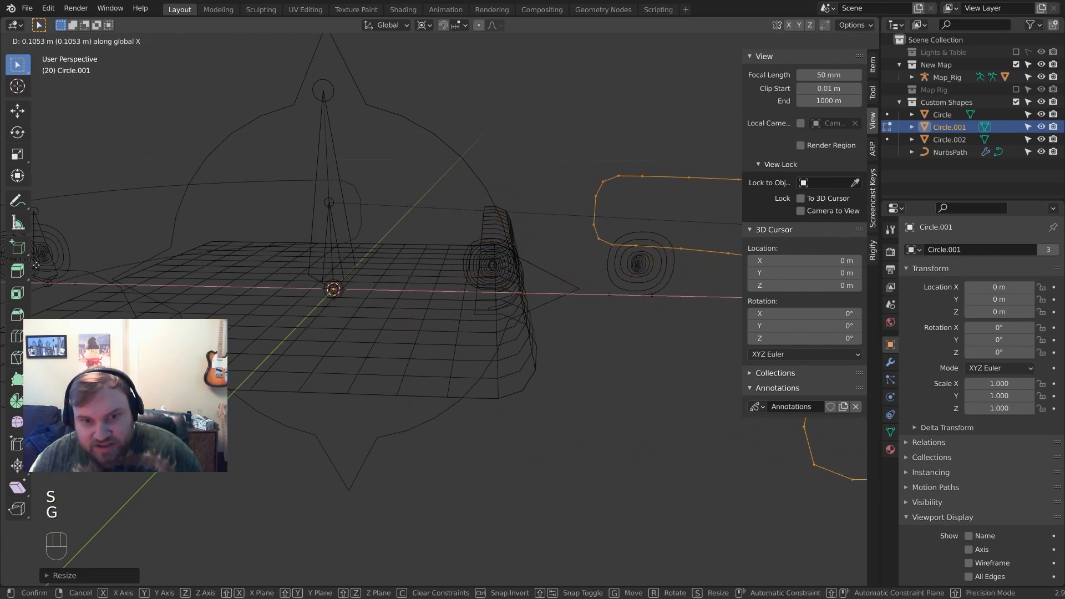
{"action": "left_click", "coordinate": [245, 288]}
{"action": "scroll", "coordinate": [313, 298], "scroll_direction": "down", "scroll_amount": 5}
{"action": "key", "text": "z"}
{"action": "key", "text": "g"}
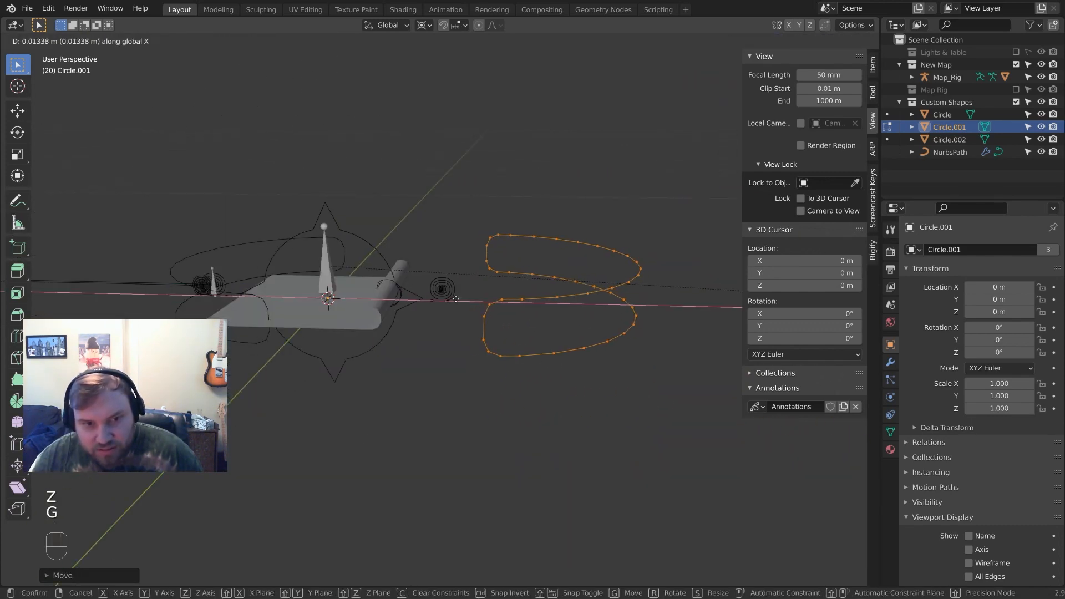
{"action": "key", "text": "g"}
{"action": "left_click", "coordinate": [463, 285]}
Shift the mesh of Circle.001 along Y relative to the map roll and return to Object Mode
{"action": "middle_click_drag", "start_coordinate": [502, 291], "coordinate": [452, 304]}
{"action": "scroll", "coordinate": [477, 308], "scroll_direction": "up", "scroll_amount": 3}
{"action": "key", "text": "g"}
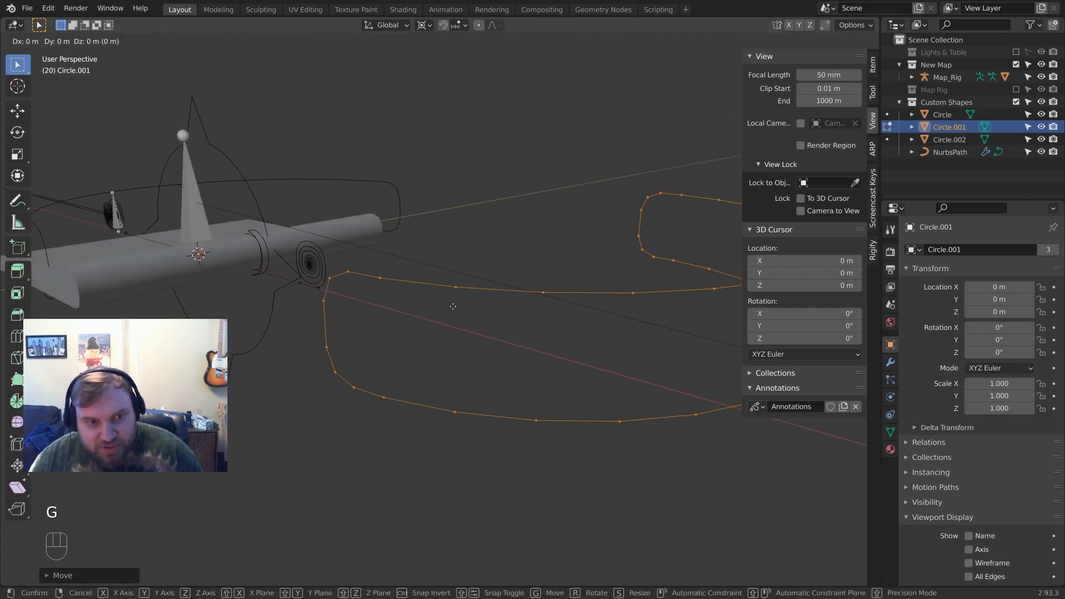
{"action": "key", "text": "y"}
{"action": "left_click", "coordinate": [475, 294]}
{"action": "middle_click_drag", "start_coordinate": [358, 291], "coordinate": [269, 294]}
{"action": "key", "text": "Tab"}
Select the Left Side bone of Map_Rig in Pose Mode
{"action": "left_click", "coordinate": [356, 272]}
{"action": "left_click", "coordinate": [267, 298]}
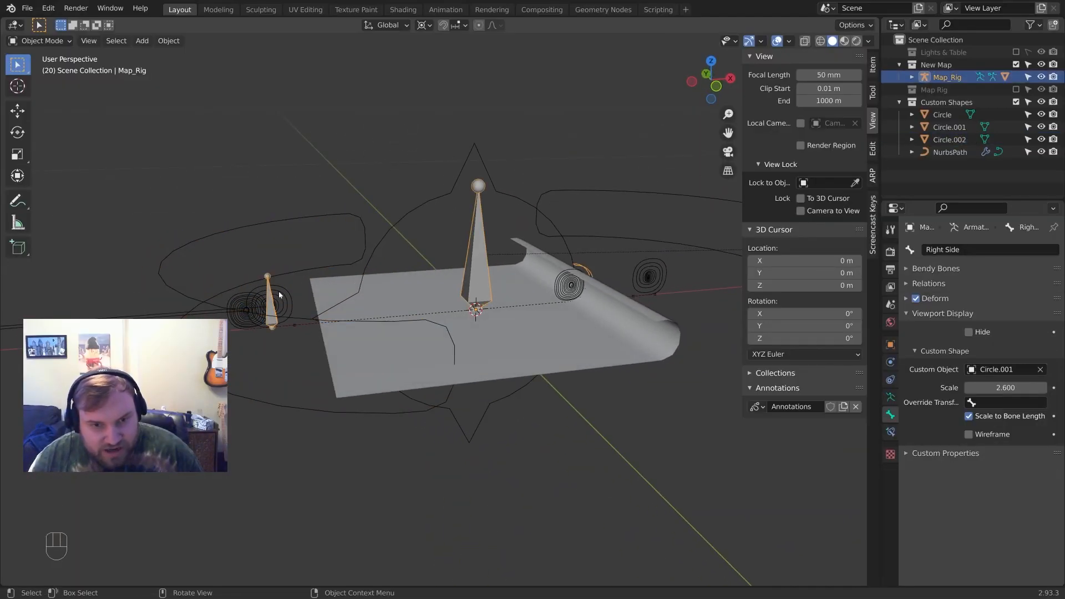
{"action": "key", "text": "ctrl+Tab"}
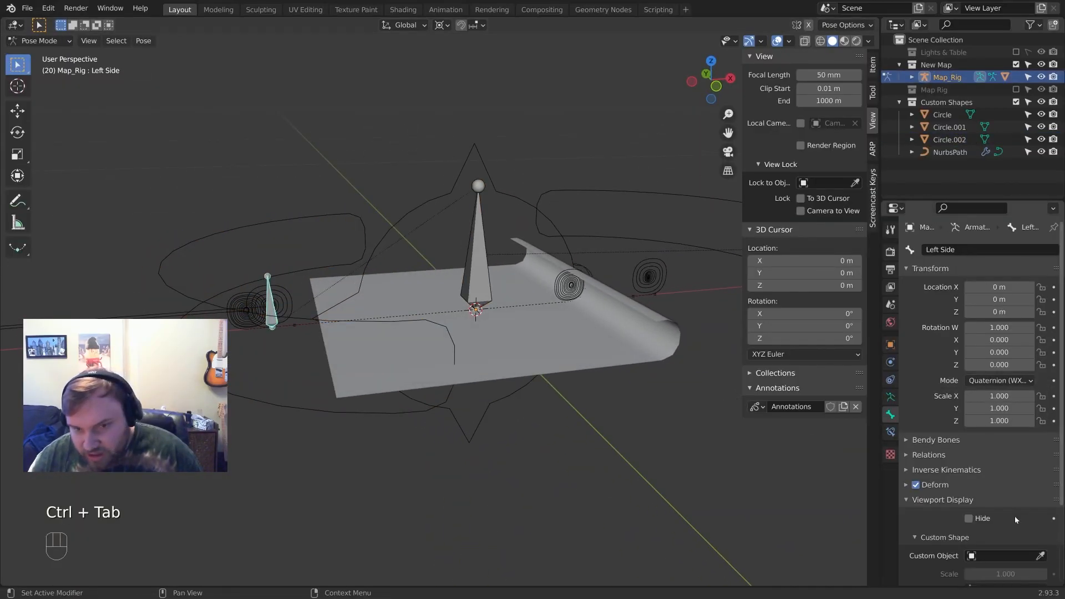
Hide the NurbsPath curve in Object Mode and reselect Map_Rig
{"action": "middle_click_drag", "start_coordinate": [546, 236], "coordinate": [507, 258]}
{"action": "key", "text": "ctrl+Tab"}
{"action": "scroll", "coordinate": [478, 253], "scroll_direction": "up", "scroll_amount": 1}
{"action": "left_click", "coordinate": [467, 252]}
{"action": "left_click", "coordinate": [482, 246]}
{"action": "key", "text": "h"}
{"action": "scroll", "coordinate": [508, 261], "scroll_direction": "up", "scroll_amount": 2}
{"action": "left_click", "coordinate": [504, 293]}
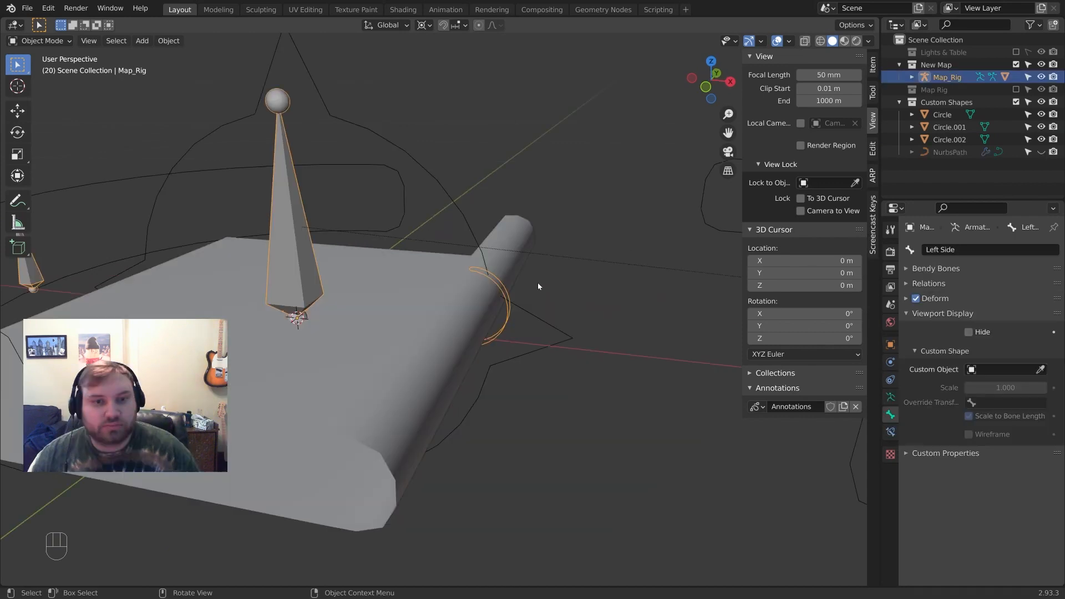
{"action": "scroll", "coordinate": [511, 289], "scroll_direction": "down", "scroll_amount": 3}
{"action": "left_click", "coordinate": [403, 255]}
{"action": "left_click", "coordinate": [361, 257]}
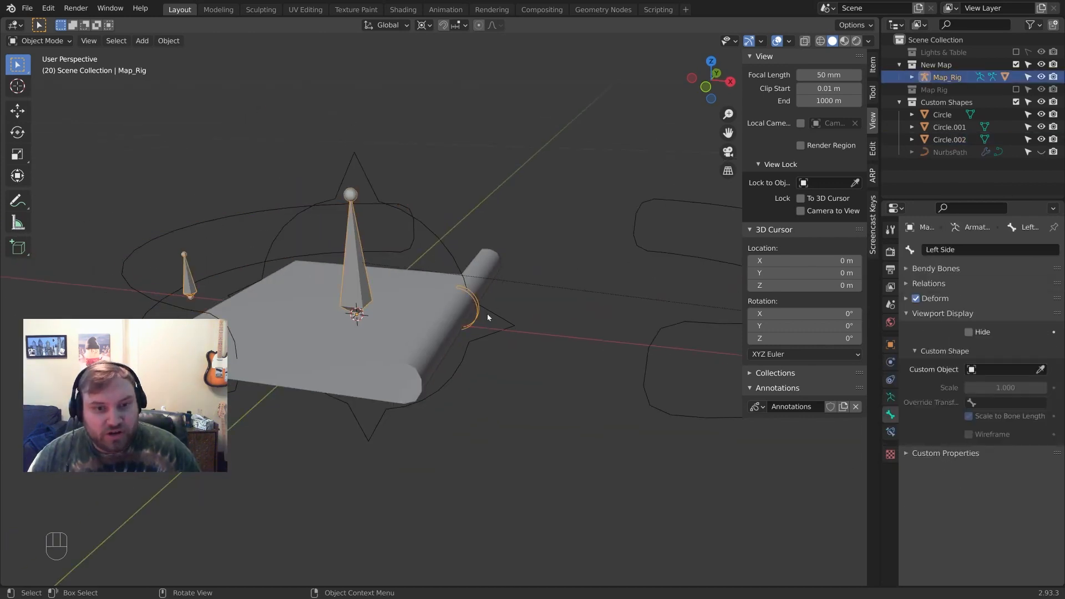
Move the Right Side bone along X to about -0.115 m in Pose Mode to roll the map's right edge further
{"action": "middle_click_drag", "start_coordinate": [487, 314], "coordinate": [370, 277]}
{"action": "key", "text": "ctrl+Tab"}
{"action": "left_click", "coordinate": [551, 278]}
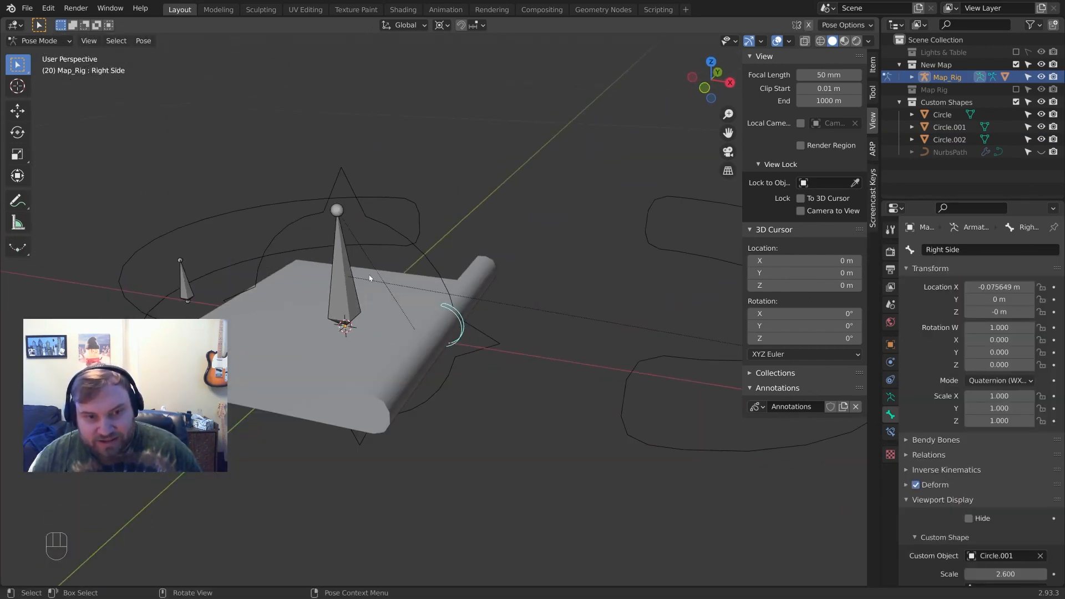
{"action": "left_click", "coordinate": [460, 326]}
{"action": "middle_click_drag", "start_coordinate": [502, 322], "coordinate": [517, 312]}
{"action": "key", "text": "g"}
{"action": "key", "text": "x"}
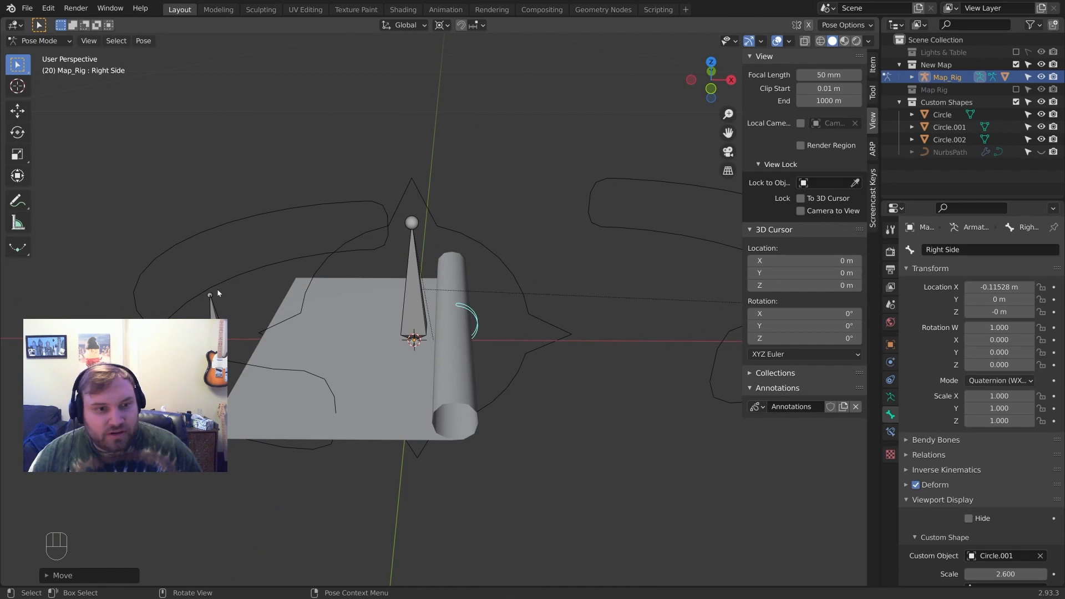
Assign Circle.002 as the Left Side bone's custom shape and set its scale to 2.6
{"action": "left_click", "coordinate": [212, 312]}
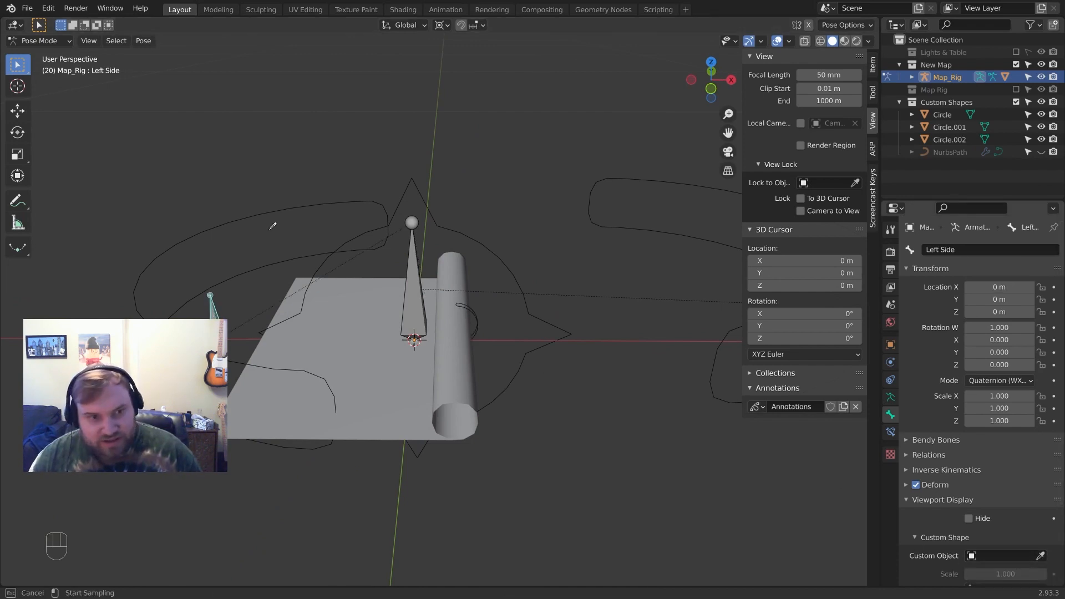
{"action": "left_click", "coordinate": [277, 204]}
{"action": "middle_click_drag", "start_coordinate": [285, 228], "coordinate": [299, 215]}
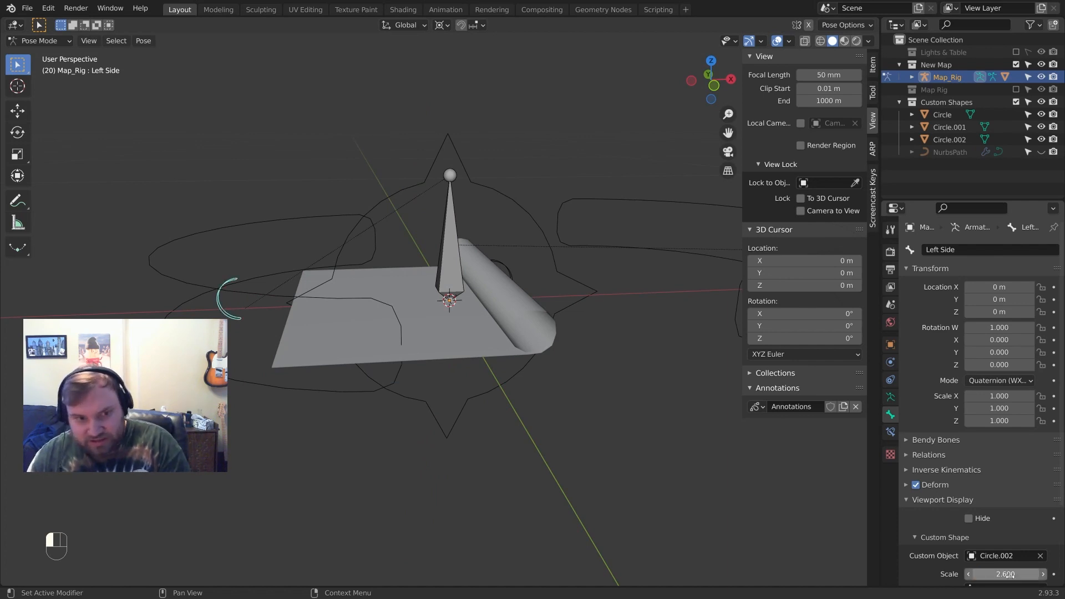
Move the Left Side bone inward along X to about 0.095 m to roll up the map's left edge
{"action": "middle_click_drag", "start_coordinate": [439, 326], "coordinate": [279, 279]}
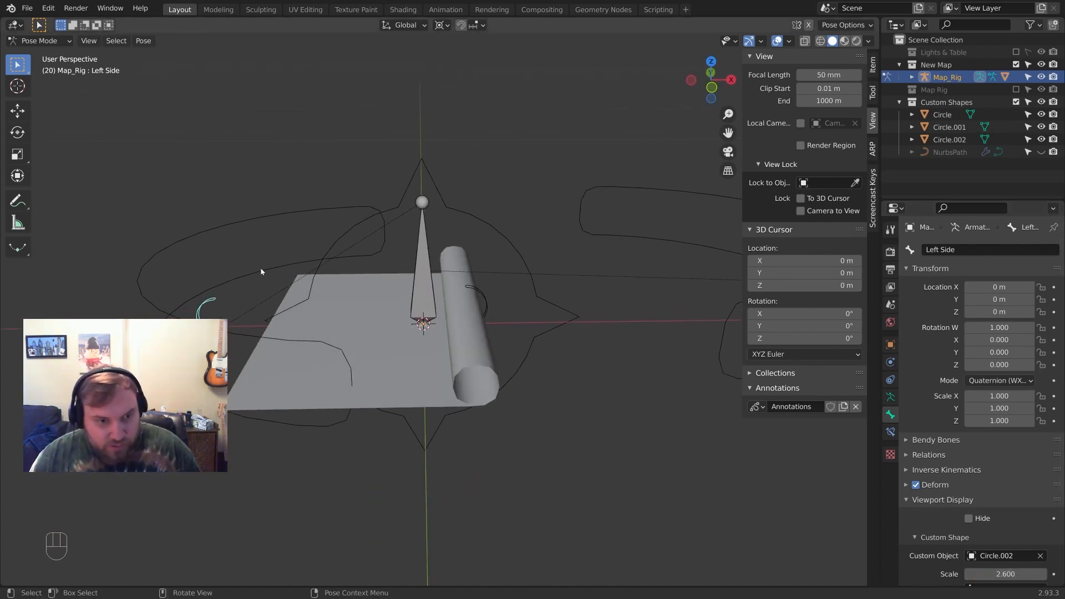
{"action": "key", "text": "g"}
{"action": "left_click", "coordinate": [364, 279]}
{"action": "middle_click_drag", "start_coordinate": [364, 278], "coordinate": [318, 225]}
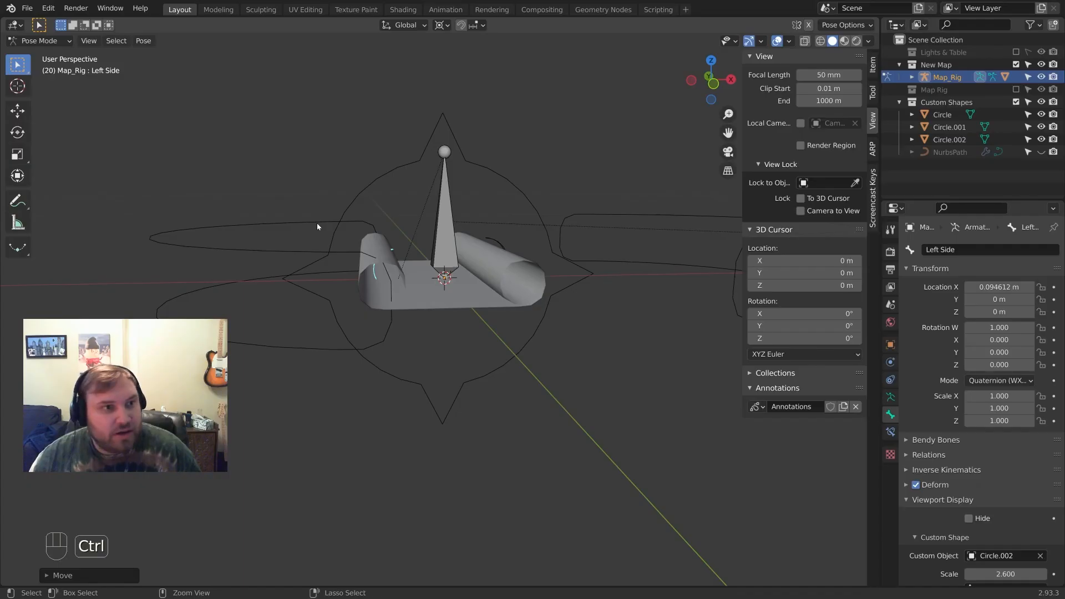
Scale up the whole mesh of Circle.002 in Edit Mode and move it outward, away from the map
{"action": "key", "text": "ctrl+Tab"}
{"action": "left_click", "coordinate": [324, 223]}
{"action": "middle_click_drag", "start_coordinate": [324, 223], "coordinate": [364, 249]}
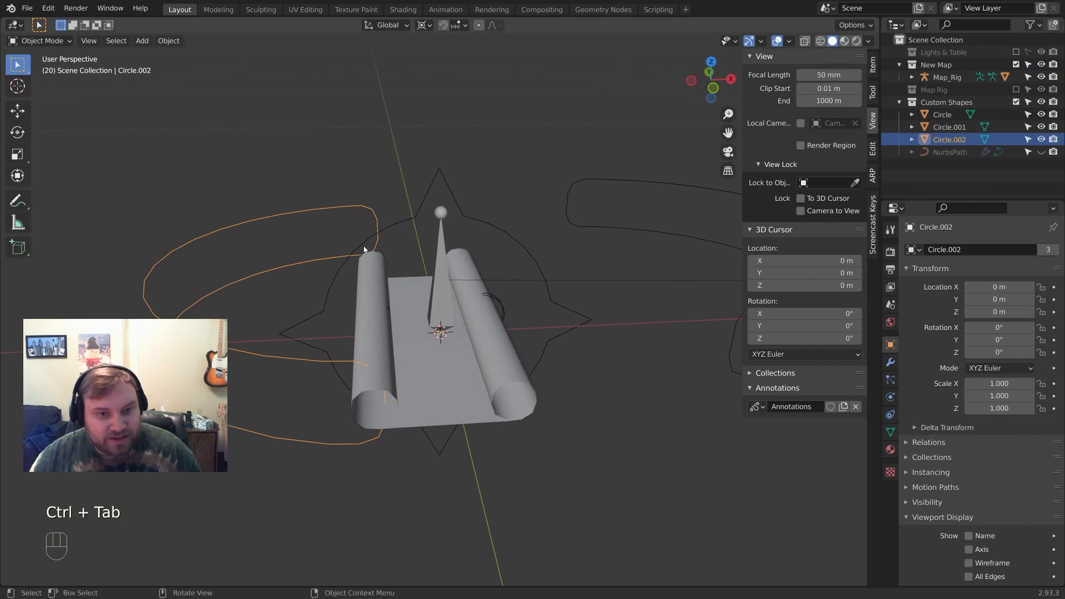
{"action": "key", "text": "Tab"}
{"action": "key", "text": "s"}
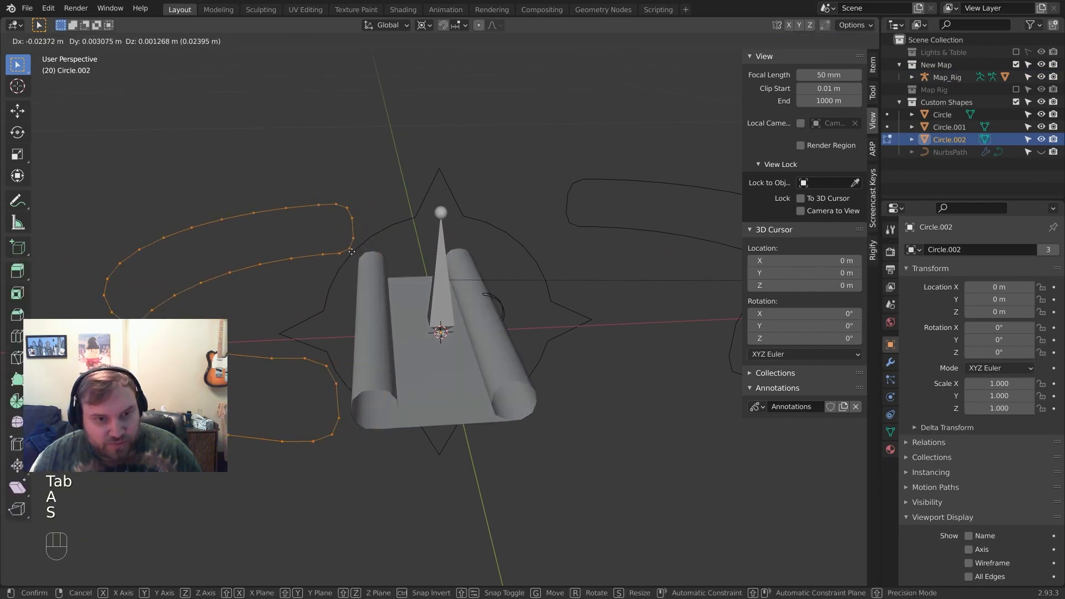
{"action": "left_click", "coordinate": [189, 266]}
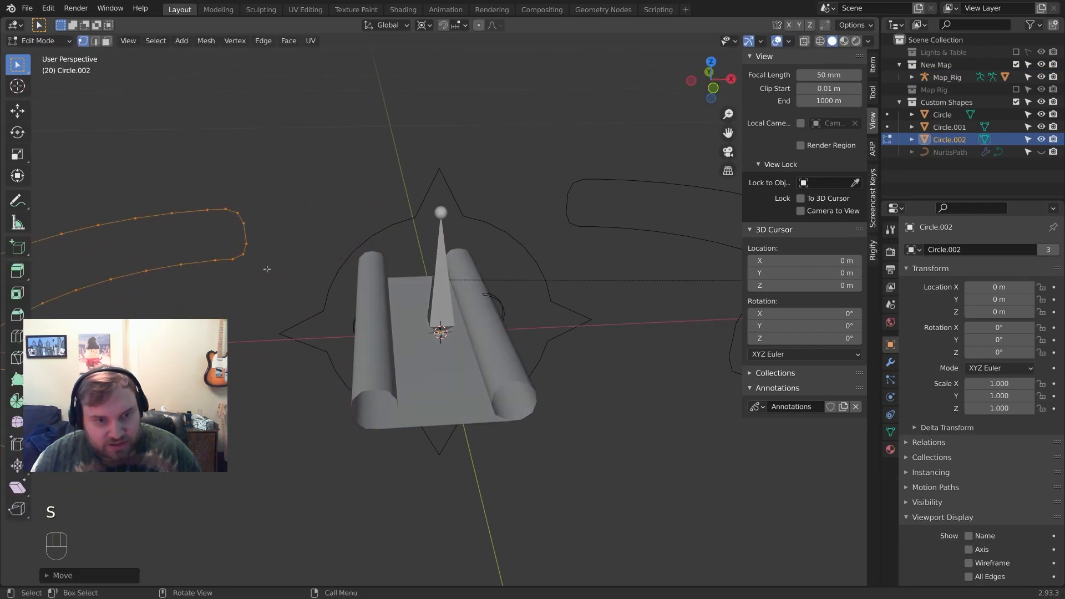
Reposition the mesh of Circle.002 along Y and X so its arc control sits beside the left map roll
{"action": "middle_click_drag", "start_coordinate": [266, 269], "coordinate": [333, 271]}
{"action": "key", "text": "g"}
{"action": "key", "text": "y"}
{"action": "left_click", "coordinate": [280, 240]}
{"action": "key", "text": "g"}
{"action": "key", "text": "x"}
{"action": "left_click", "coordinate": [405, 267]}
{"action": "scroll", "coordinate": [406, 267], "scroll_direction": "up", "scroll_amount": 1}
{"action": "scroll", "coordinate": [411, 266], "scroll_direction": "down", "scroll_amount": 7}
{"action": "middle_click_drag", "start_coordinate": [416, 263], "coordinate": [449, 271]}
{"action": "scroll", "coordinate": [450, 271], "scroll_direction": "up", "scroll_amount": 2}
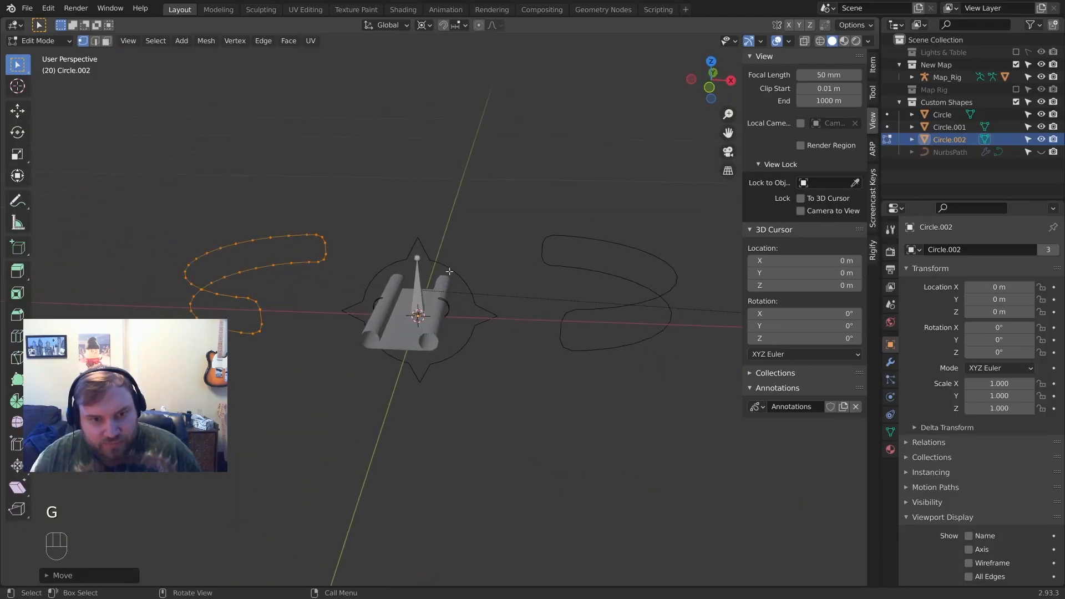
Assign Circle as the Root bone's custom shape in Pose Mode and set its scale to 21.9
{"action": "key", "text": "Tab"}
{"action": "left_click", "coordinate": [450, 271]}
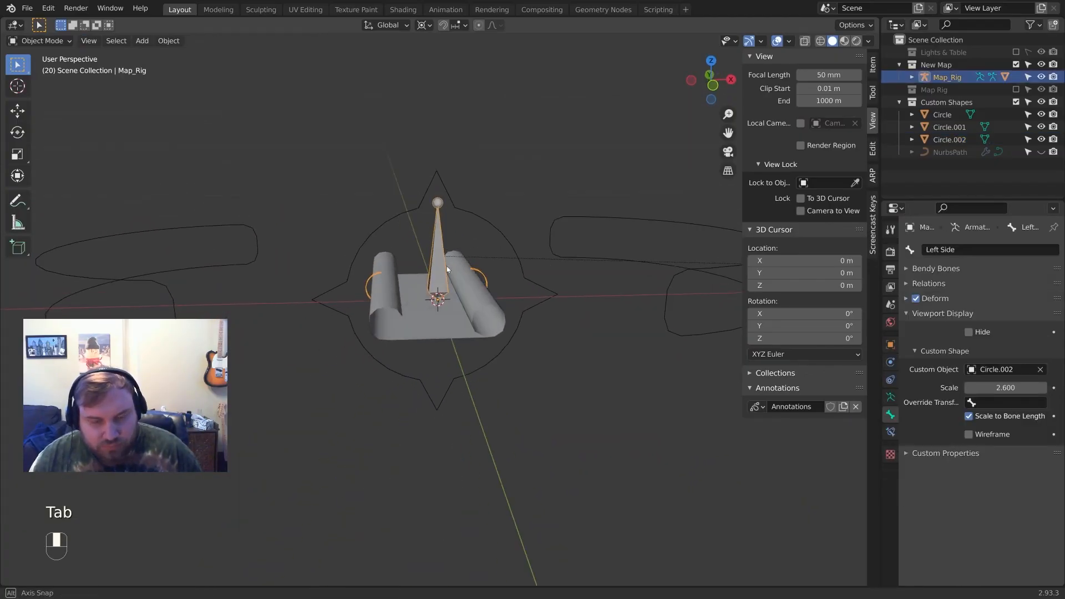
{"action": "scroll", "coordinate": [447, 271], "scroll_direction": "up", "scroll_amount": 2}
{"action": "key", "text": "ctrl+Tab"}
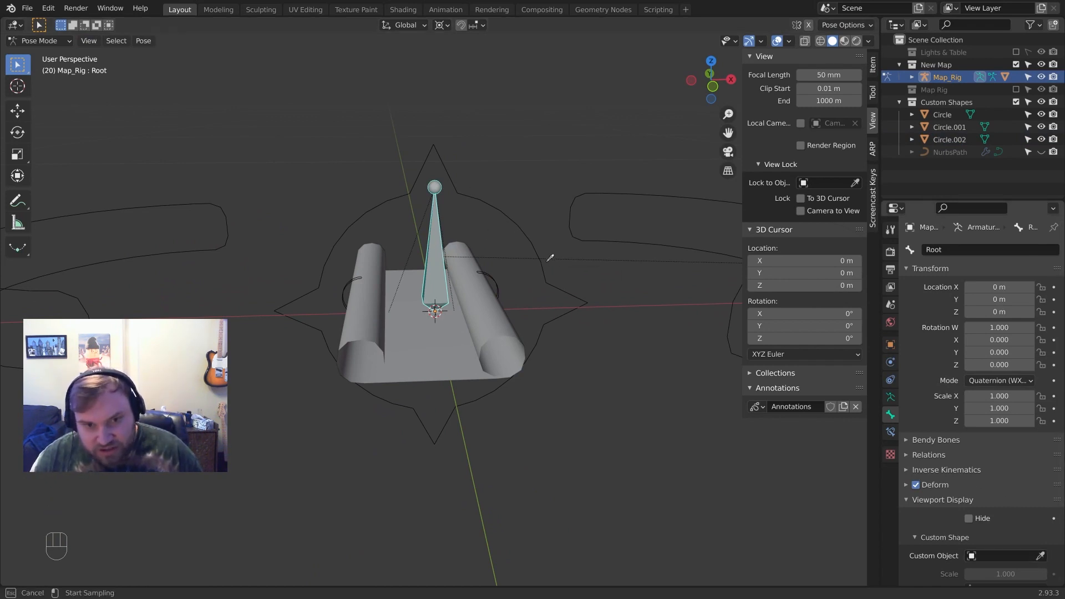
{"action": "left_click", "coordinate": [537, 242]}
{"action": "scroll", "coordinate": [688, 358], "scroll_direction": "up", "scroll_amount": 2}
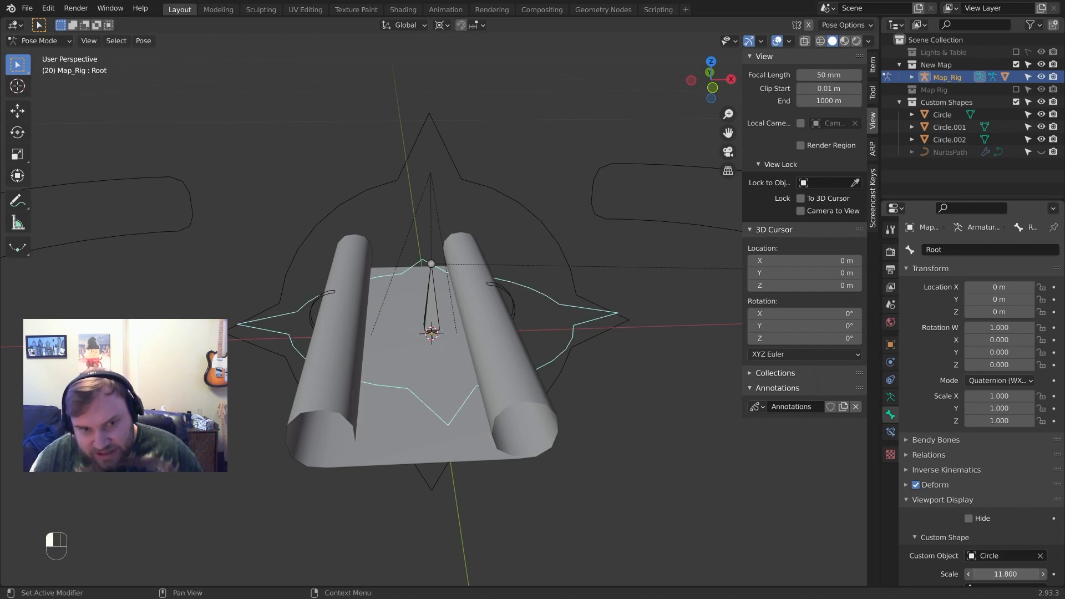
{"action": "left_click_drag", "start_coordinate": [1005, 574], "coordinate": [1018, 574]}
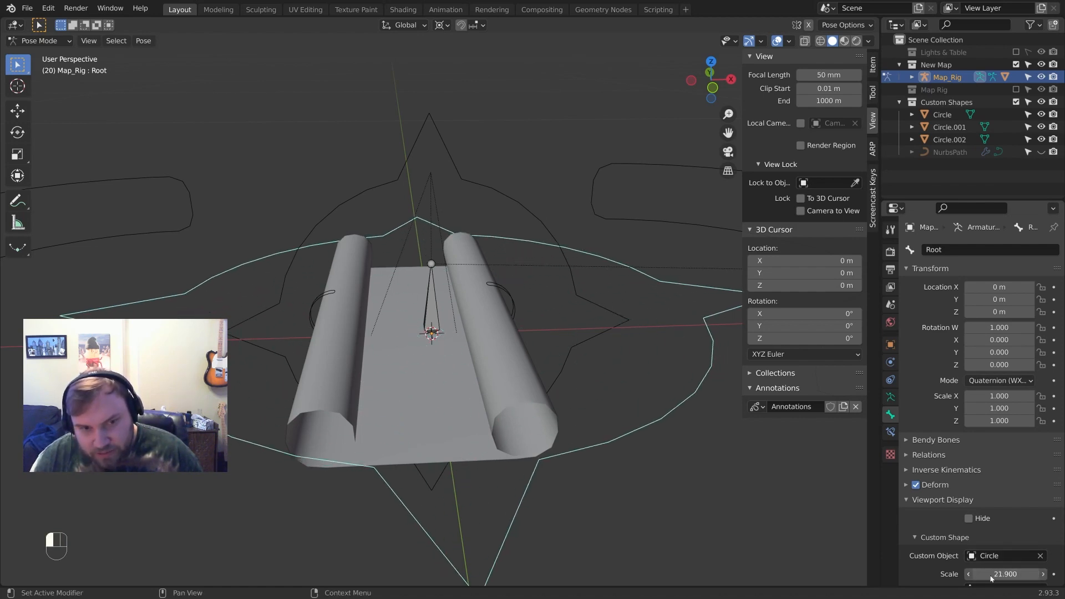
Assign Circle as the Map bone's custom shape and set its scale to 30
{"action": "left_click", "coordinate": [440, 309]}
{"action": "mouse_move", "coordinate": [429, 311]}
{"action": "middle_mouse_down"}
{"action": "mouse_move", "coordinate": [442, 304]}
{"action": "mouse_move", "coordinate": [430, 305]}
{"action": "middle_mouse_up"}
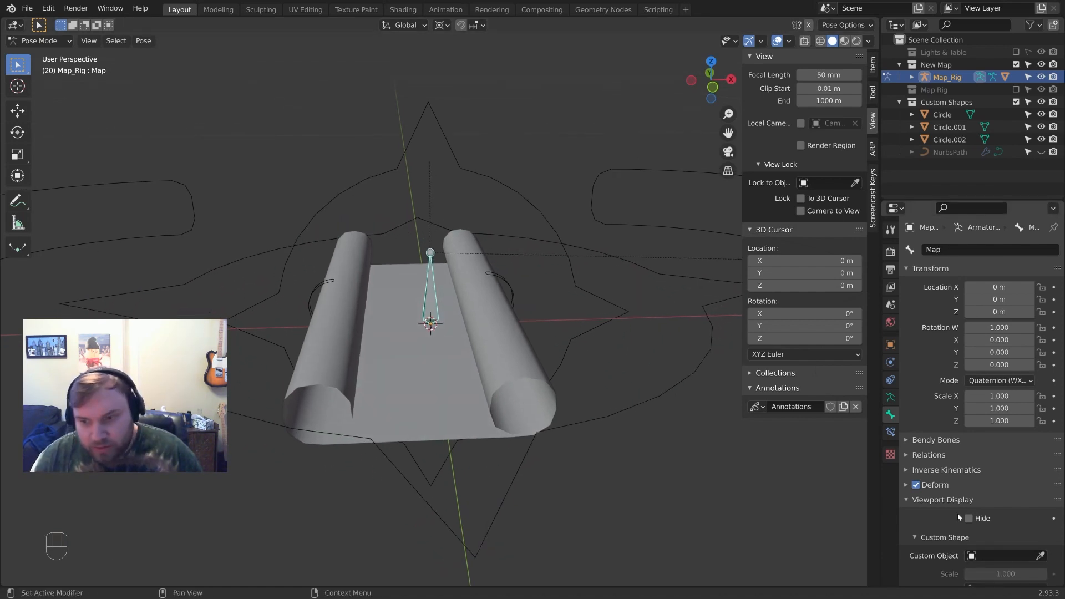
{"action": "left_click", "coordinate": [506, 180]}
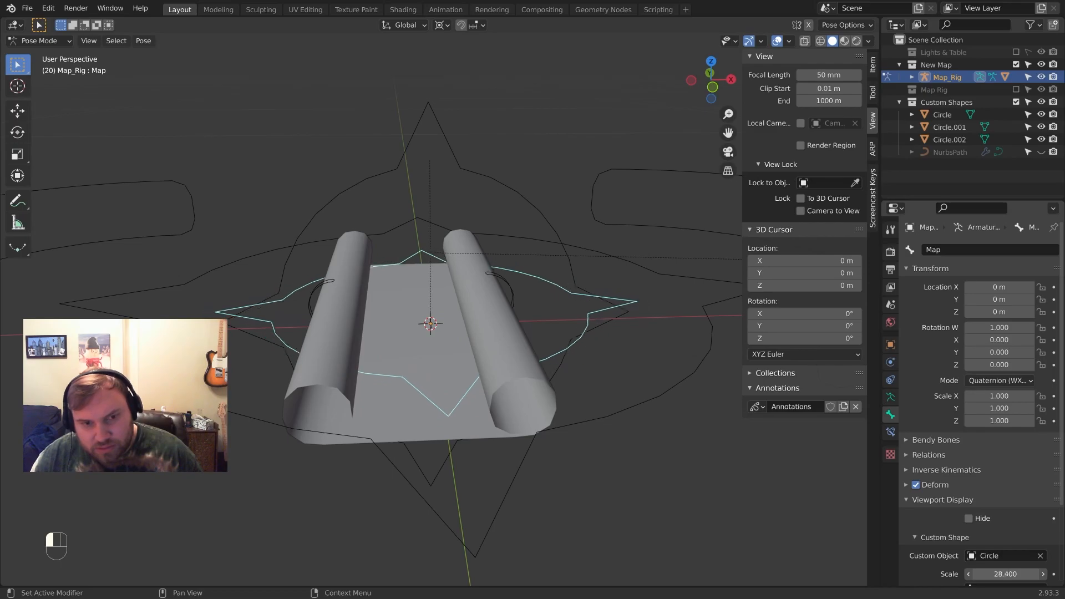
{"action": "left_click_drag", "start_coordinate": [1005, 574], "coordinate": [1014, 574]}
Exclude the Custom Shapes collection, clear the bones' locations, and show Lights & Table in rendered shading
{"action": "middle_click_drag", "start_coordinate": [561, 311], "coordinate": [530, 319]}
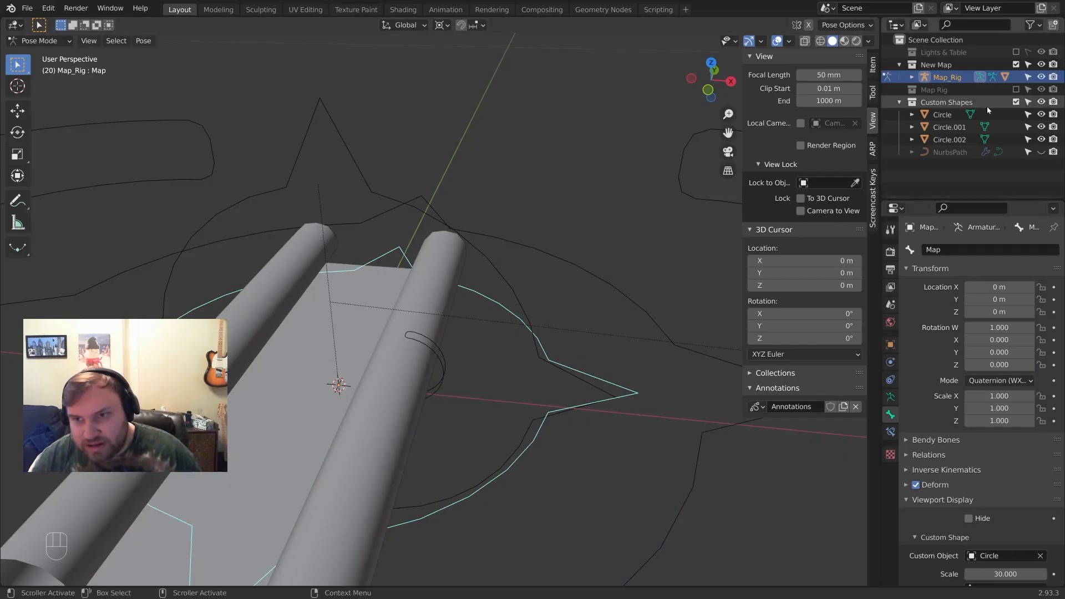
{"action": "left_click", "coordinate": [1016, 102]}
{"action": "scroll", "coordinate": [488, 275], "scroll_direction": "down", "scroll_amount": 6}
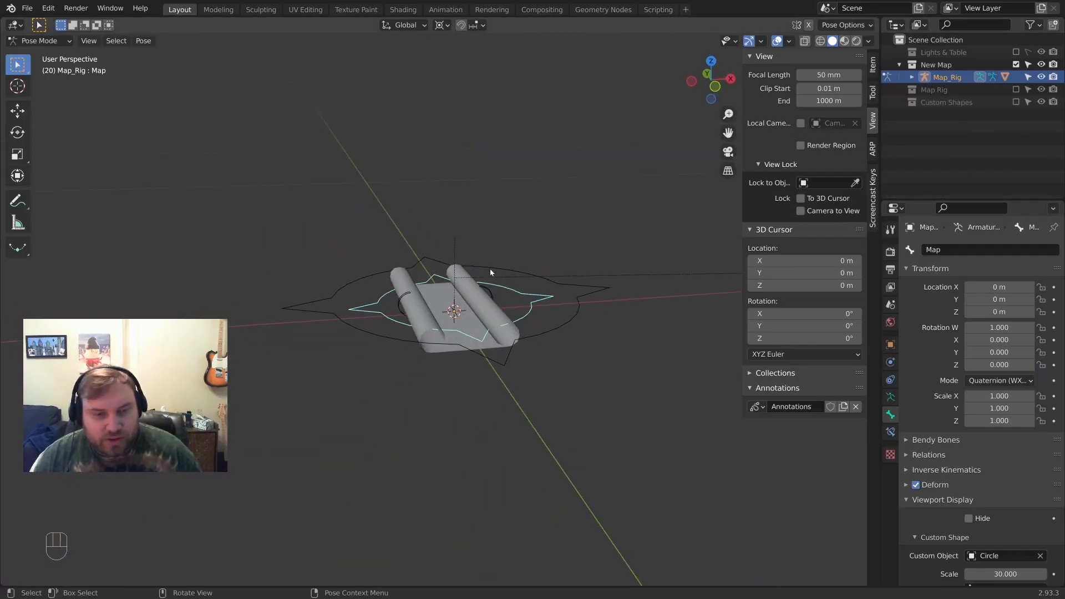
{"action": "key", "text": "alt+g"}
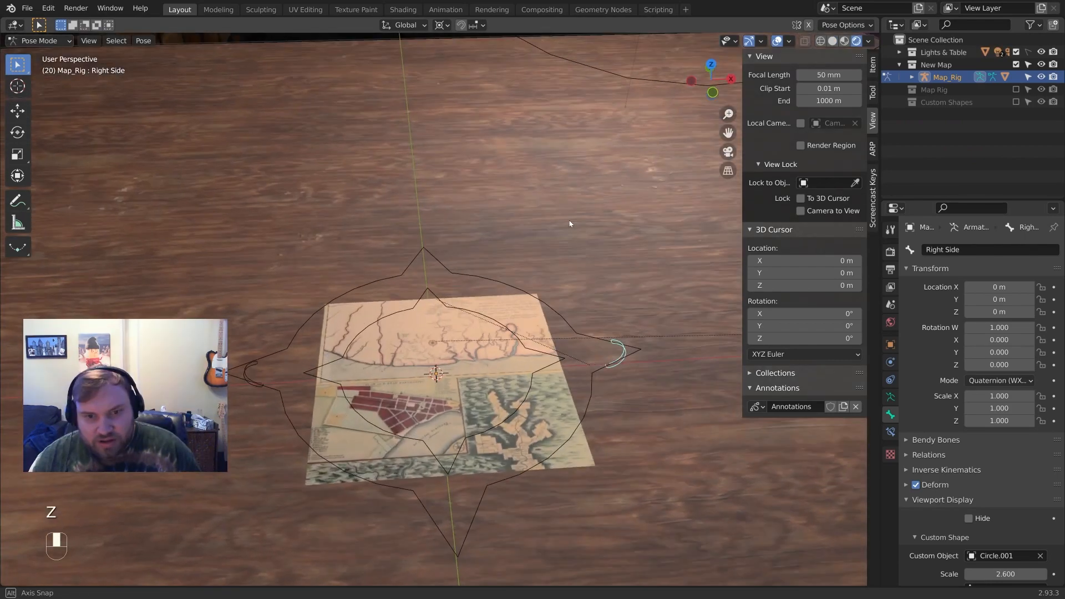
Try moving the Left Side bone inward about 0.04 m and the Right Side bone outward about 0.012 m along X
{"action": "middle_click_drag", "start_coordinate": [570, 223], "coordinate": [232, 301]}
{"action": "key", "text": "alt+a"}
{"action": "key", "text": "g"}
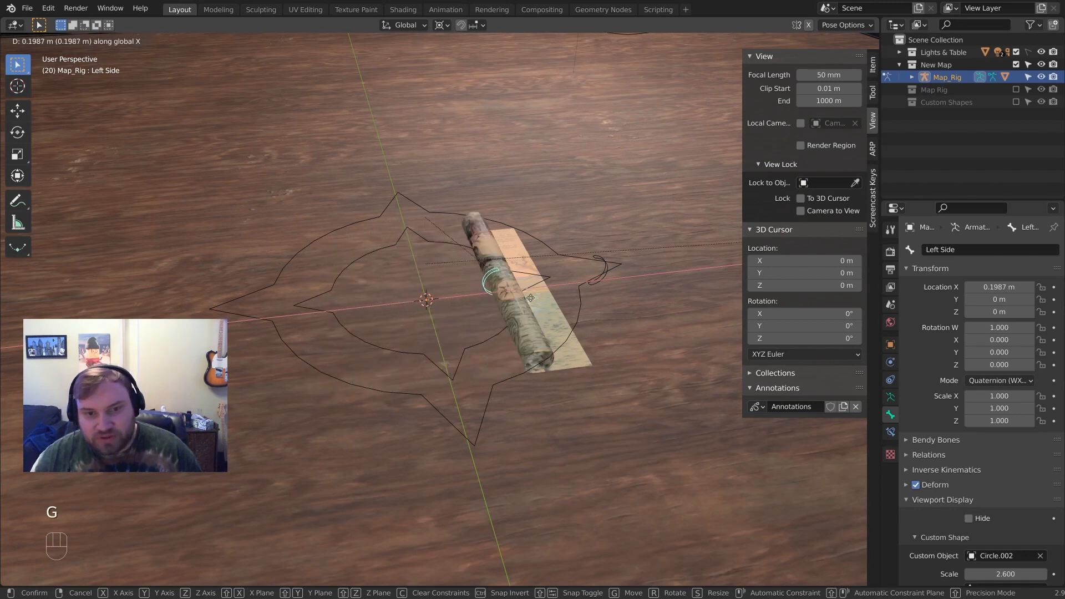
{"action": "left_click", "coordinate": [622, 264]}
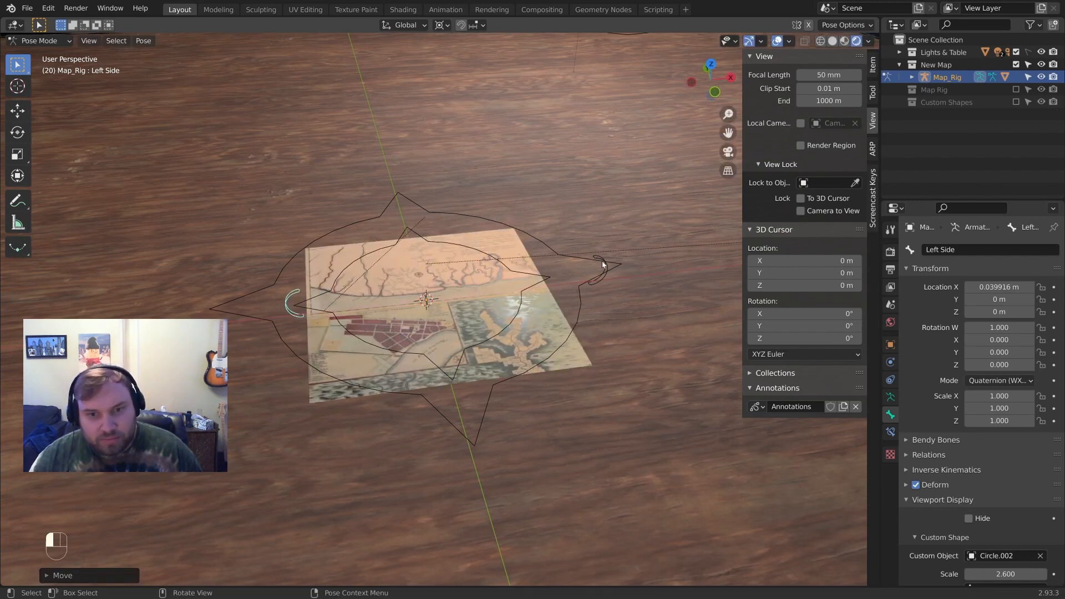
{"action": "left_click", "coordinate": [604, 267]}
{"action": "key", "text": "g"}
{"action": "left_click", "coordinate": [621, 254]}
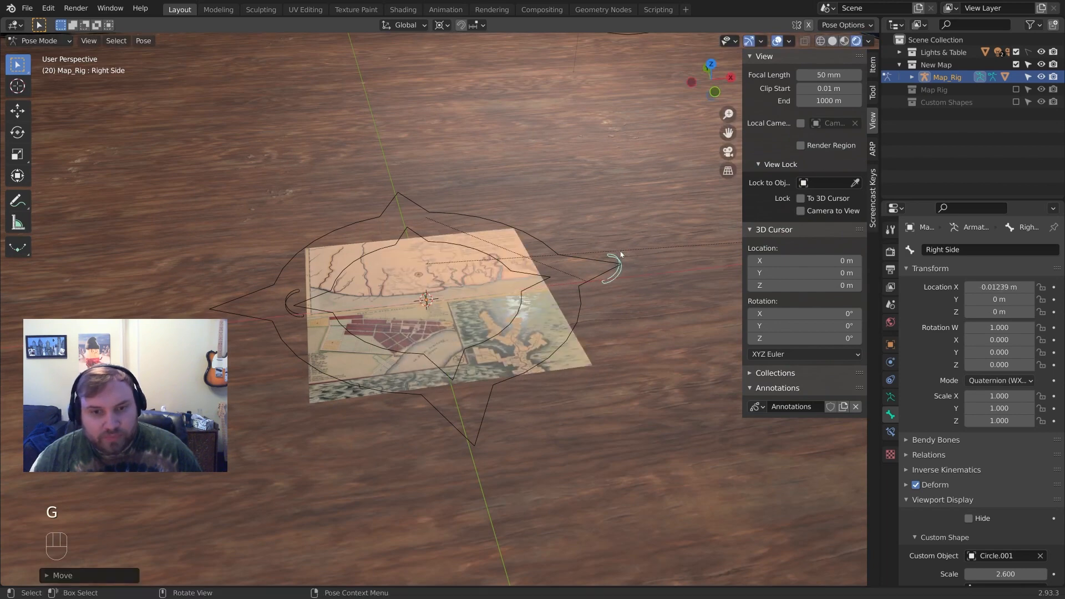
Try tilting the Map bone freely and rolling the Right Side bone along X, and clear all bone rotations and locations
{"action": "left_click", "coordinate": [470, 258]}
{"action": "middle_click_drag", "start_coordinate": [476, 255], "coordinate": [568, 254]}
{"action": "key", "text": "r"}
{"action": "key", "text": "r"}
{"action": "left_click", "coordinate": [563, 271]}
{"action": "key", "text": "g"}
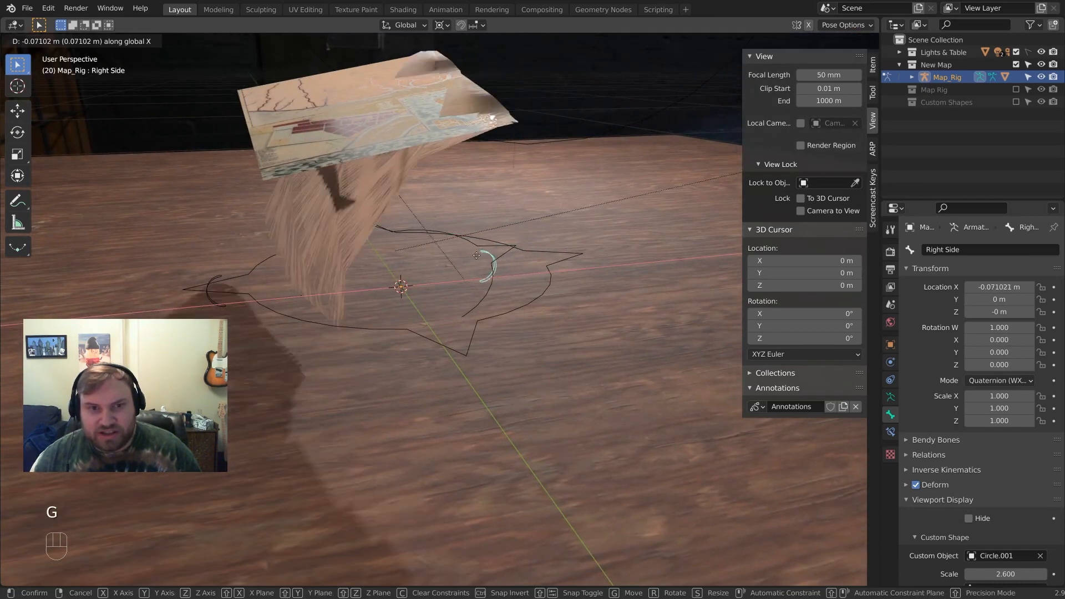
{"action": "left_click", "coordinate": [448, 256]}
{"action": "key", "text": "alt+r"}
{"action": "key", "text": "alt+g"}
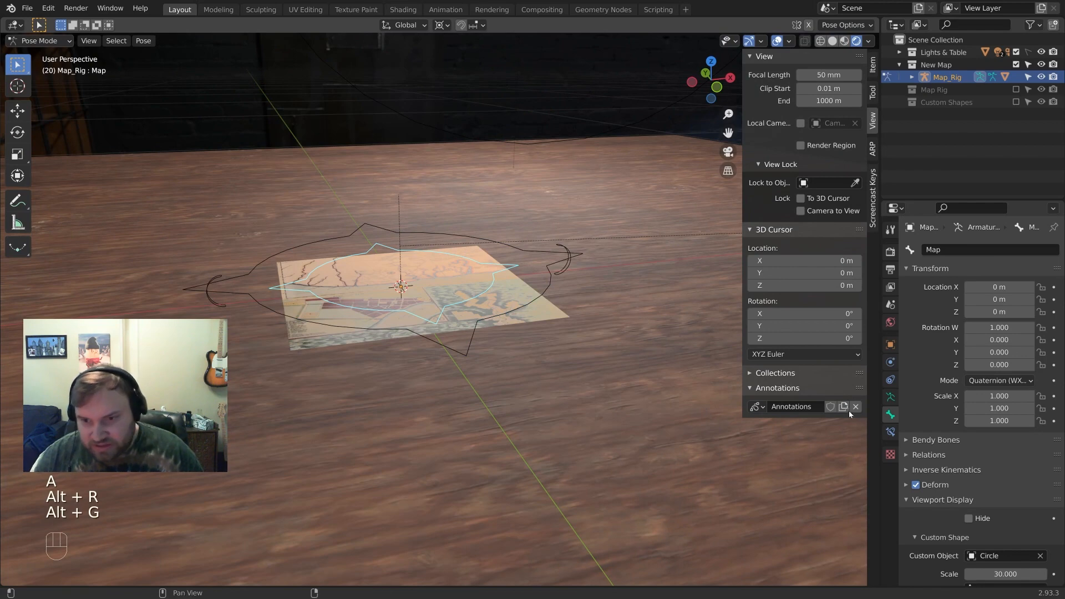
Try lifting the Map bone along global Z, cancel the move, and lock its Y location
{"action": "middle_click_drag", "start_coordinate": [594, 295], "coordinate": [604, 305]}
{"action": "key", "text": "g"}
{"action": "key", "text": "z"}
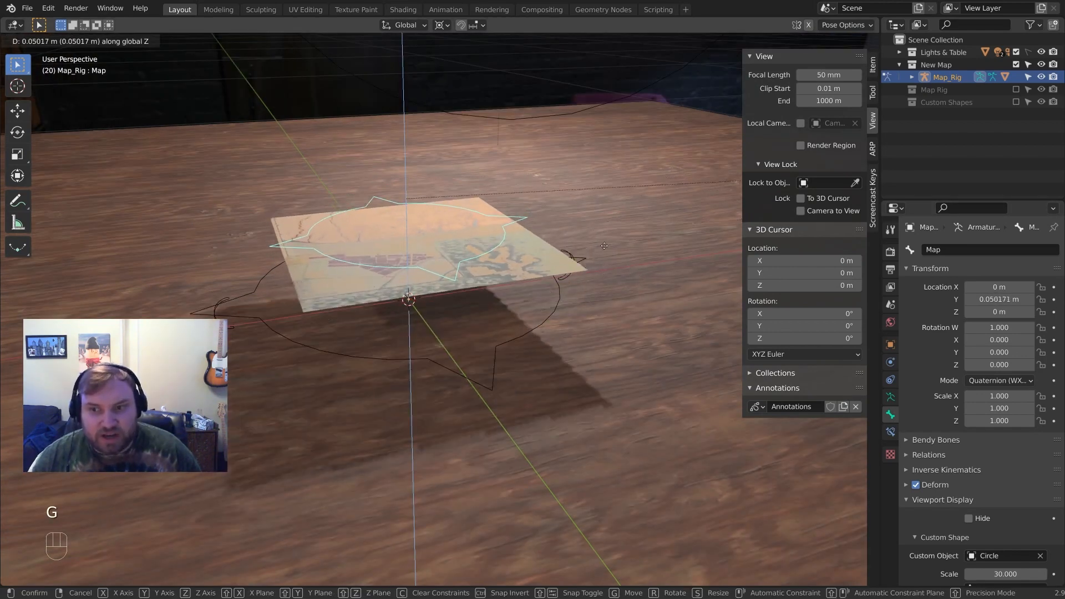
{"action": "right_click", "coordinate": [604, 246]}
{"action": "left_click", "coordinate": [1042, 300]}
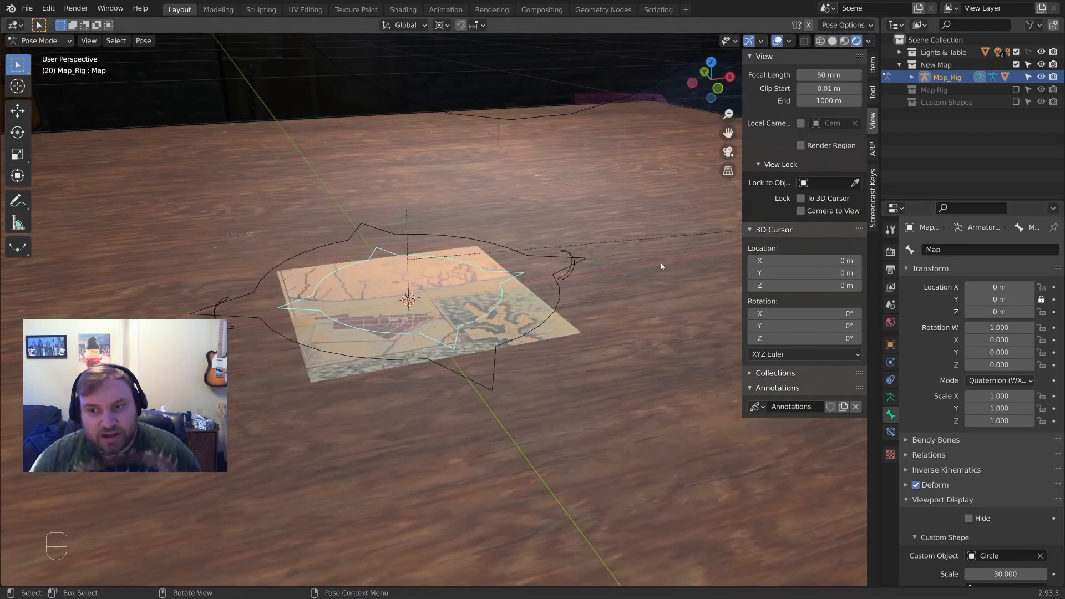
Test sliding the Map bone across the table, cancel the moves, and lock its Z location
{"action": "middle_click_drag", "start_coordinate": [656, 265], "coordinate": [554, 295]}
{"action": "key", "text": "g"}
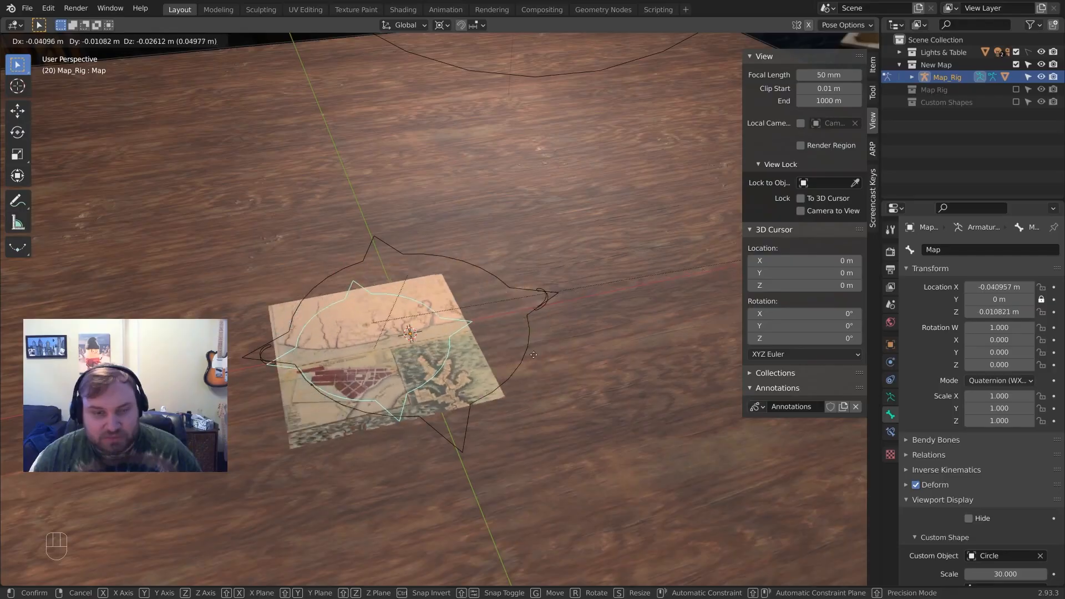
{"action": "right_click", "coordinate": [533, 355]}
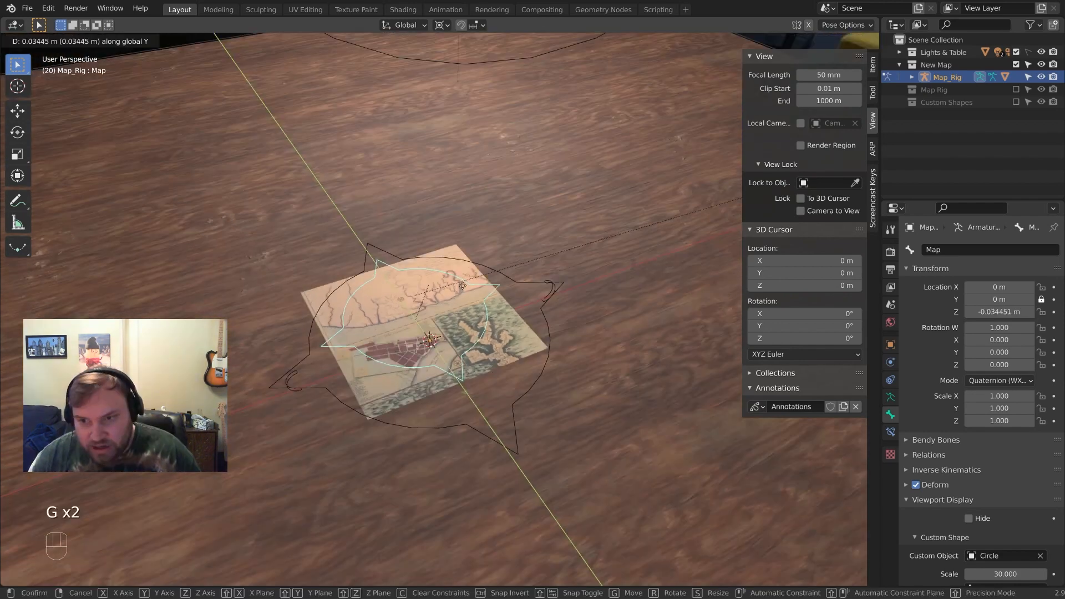
{"action": "right_click", "coordinate": [516, 333]}
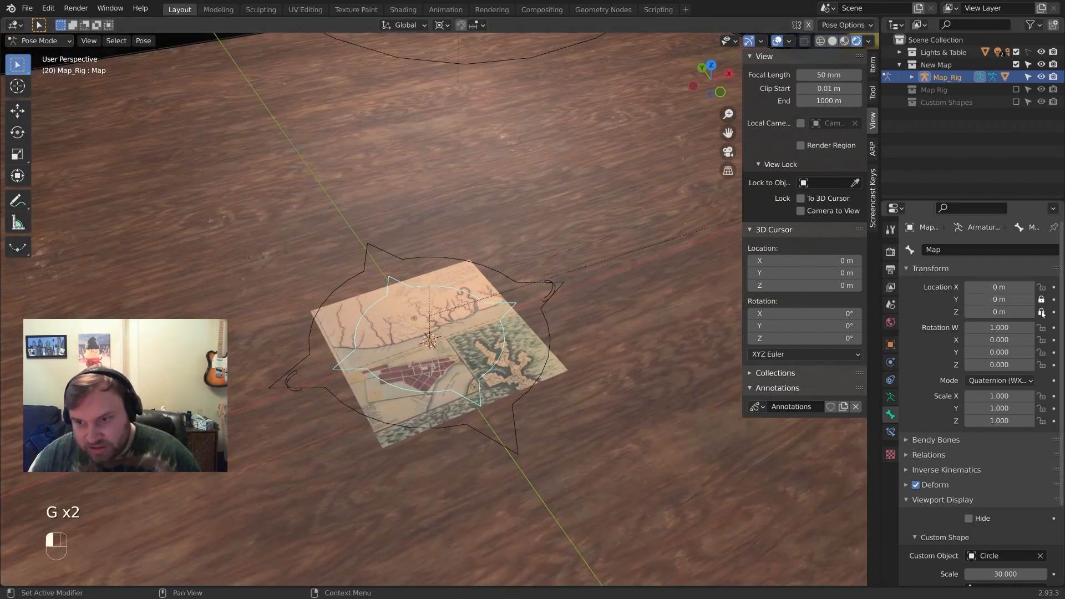
{"action": "key", "text": "g"}
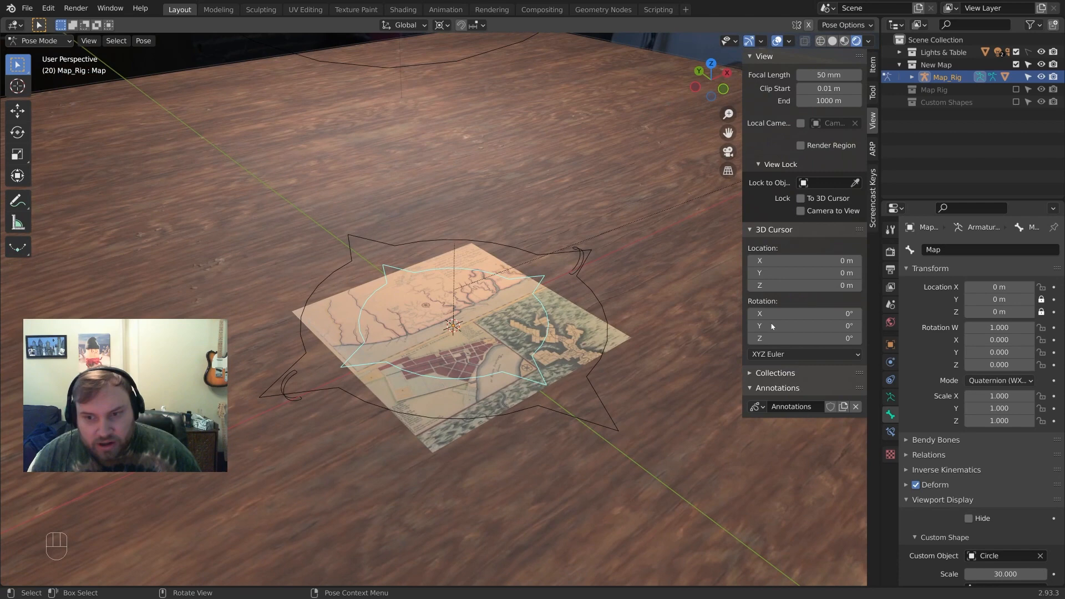
Lock the Map bone's W, X, Y and Z rotation channels and test its remaining movement without keeping it
{"action": "key", "text": "r"}
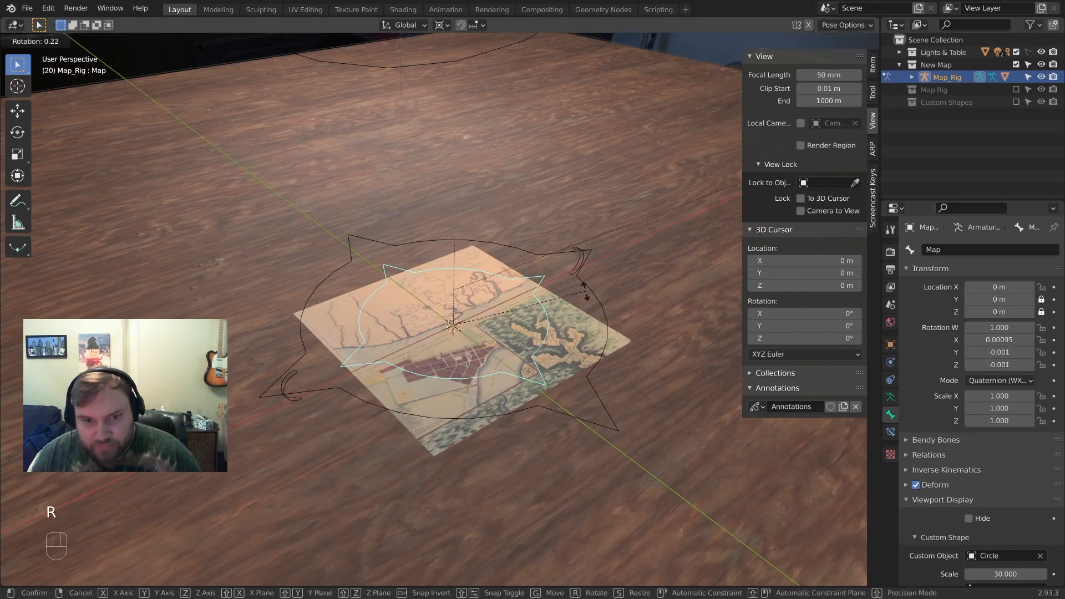
{"action": "right_click", "coordinate": [1047, 357]}
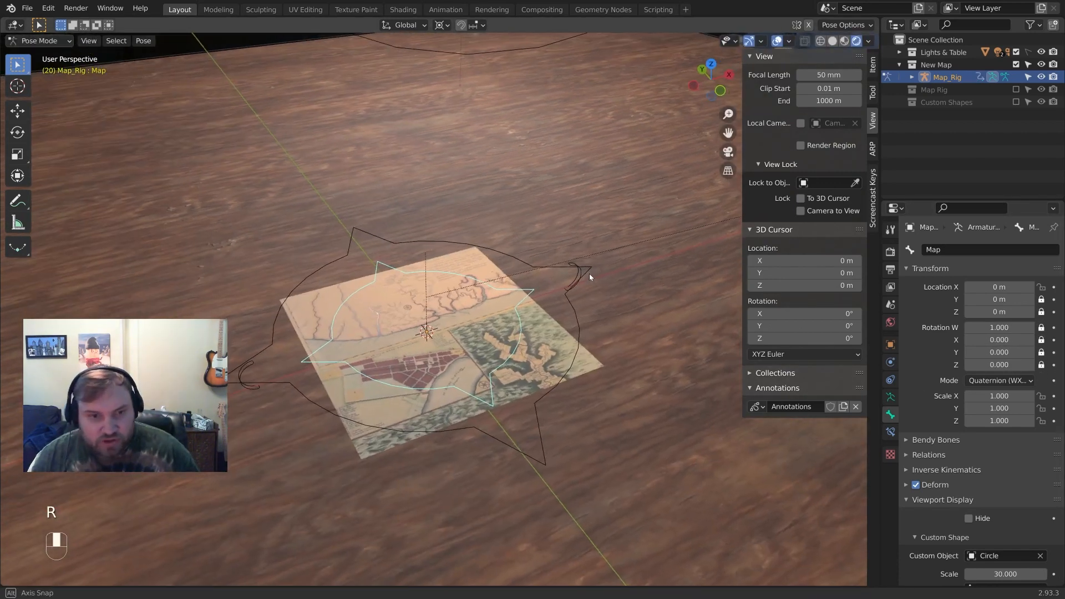
{"action": "key", "text": "g"}
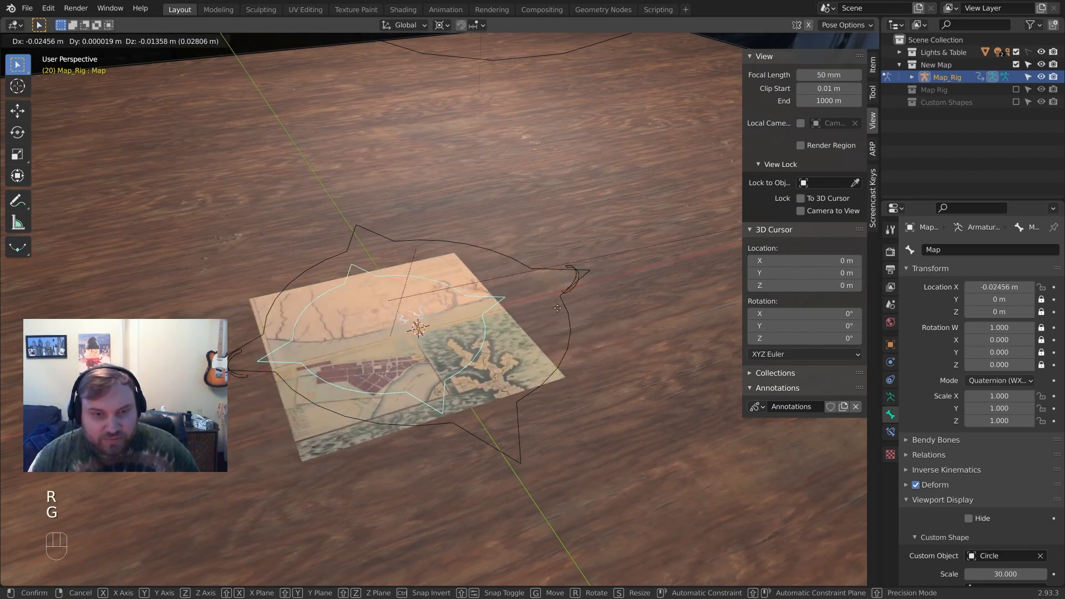
{"action": "right_click", "coordinate": [554, 268]}
Lock the Right Side bone's W, X, Y and Z rotation channels, and select the Left Side bone
{"action": "mouse_move", "coordinate": [554, 268]}
{"action": "middle_mouse_down"}
{"action": "mouse_move", "coordinate": [545, 279]}
{"action": "mouse_move", "coordinate": [565, 284]}
{"action": "middle_mouse_up"}
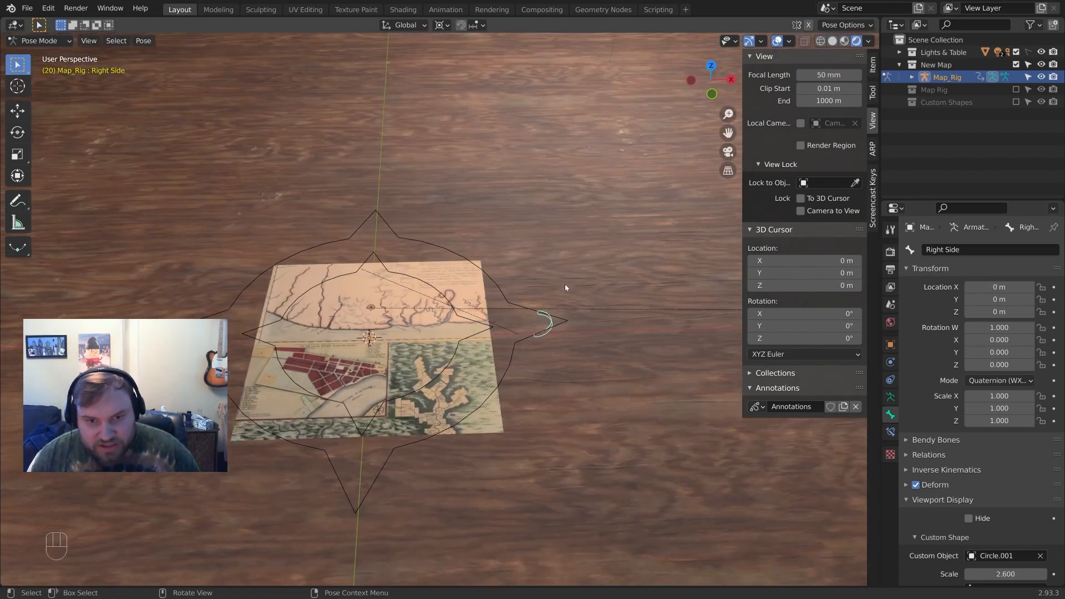
{"action": "key", "text": "r"}
{"action": "key", "text": "r"}
{"action": "right_click", "coordinate": [558, 280]}
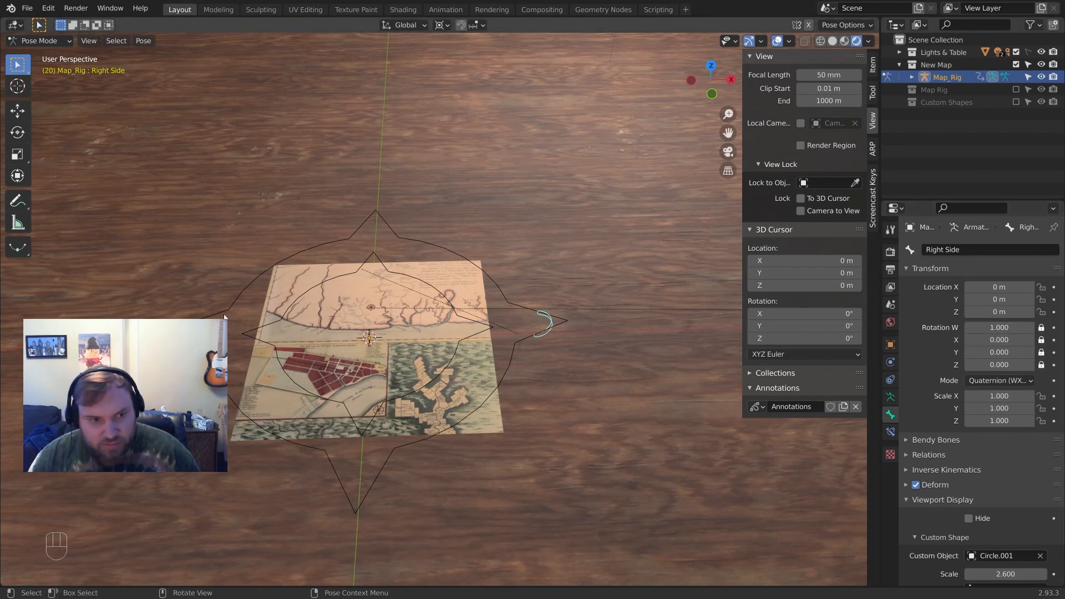
{"action": "middle_click_drag", "start_coordinate": [474, 345], "coordinate": [518, 332], "text": "shift"}
{"action": "scroll", "coordinate": [522, 332], "scroll_direction": "up", "scroll_amount": 2}
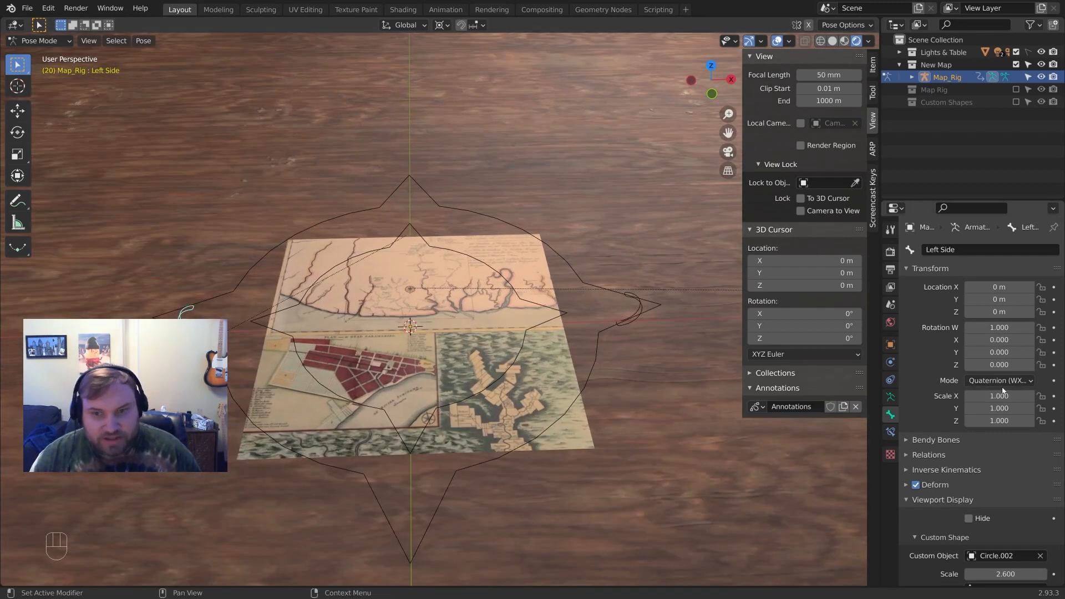
Try moving and freely rotating the Root bone, then raise it along Z to test the whole rig
{"action": "middle_click_drag", "start_coordinate": [442, 274], "coordinate": [602, 266]}
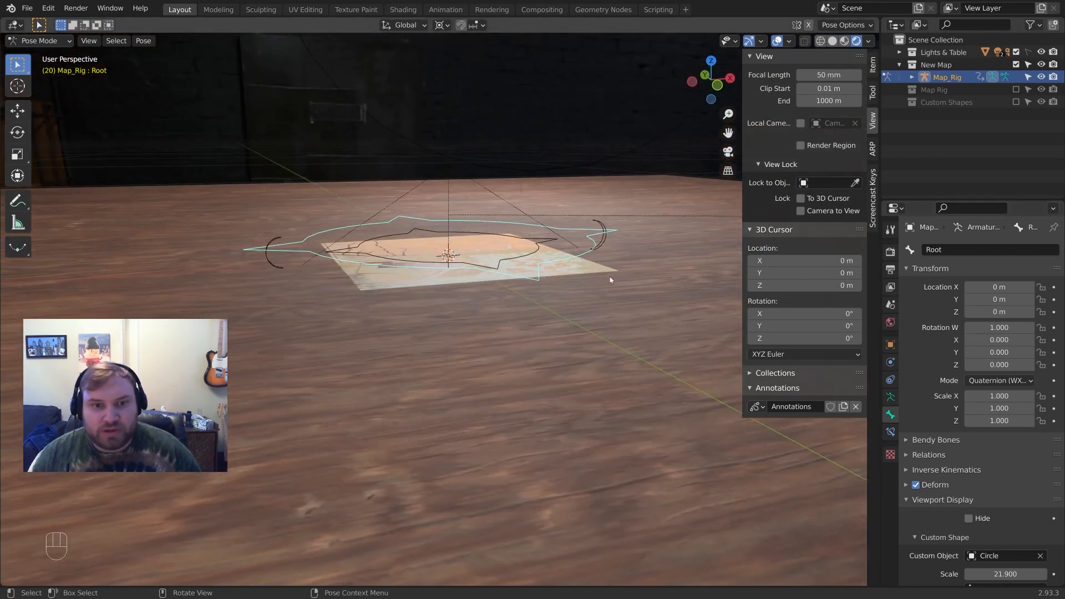
{"action": "key", "text": "g"}
{"action": "key", "text": "r"}
{"action": "key", "text": "r"}
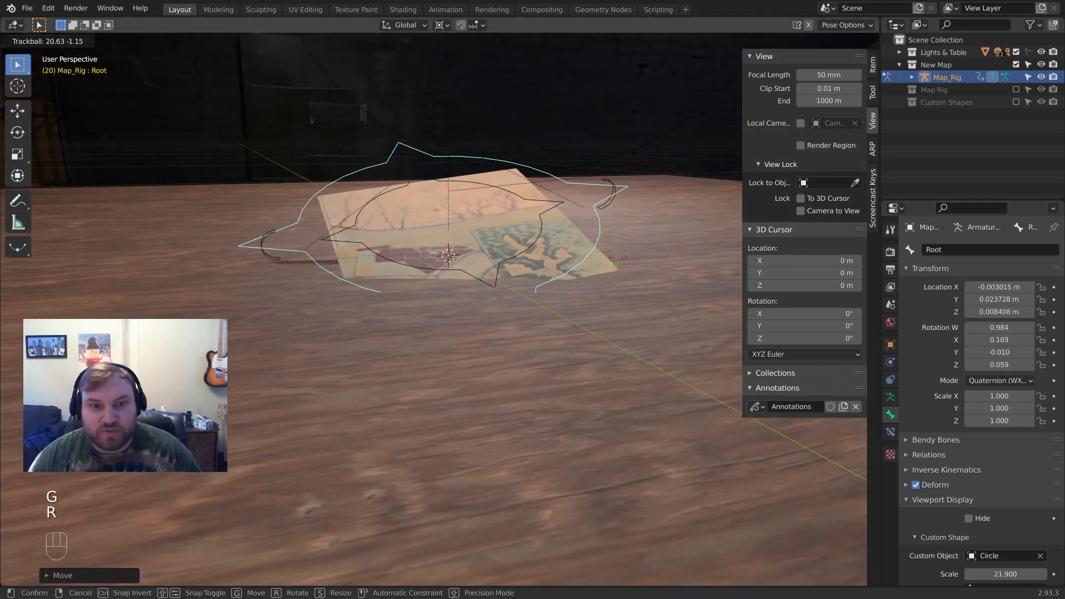
{"action": "left_click", "coordinate": [623, 258]}
{"action": "key", "text": "g"}
{"action": "key", "text": "z"}
{"action": "left_click", "coordinate": [623, 224]}
{"action": "middle_click_drag", "start_coordinate": [624, 225], "coordinate": [606, 256]}
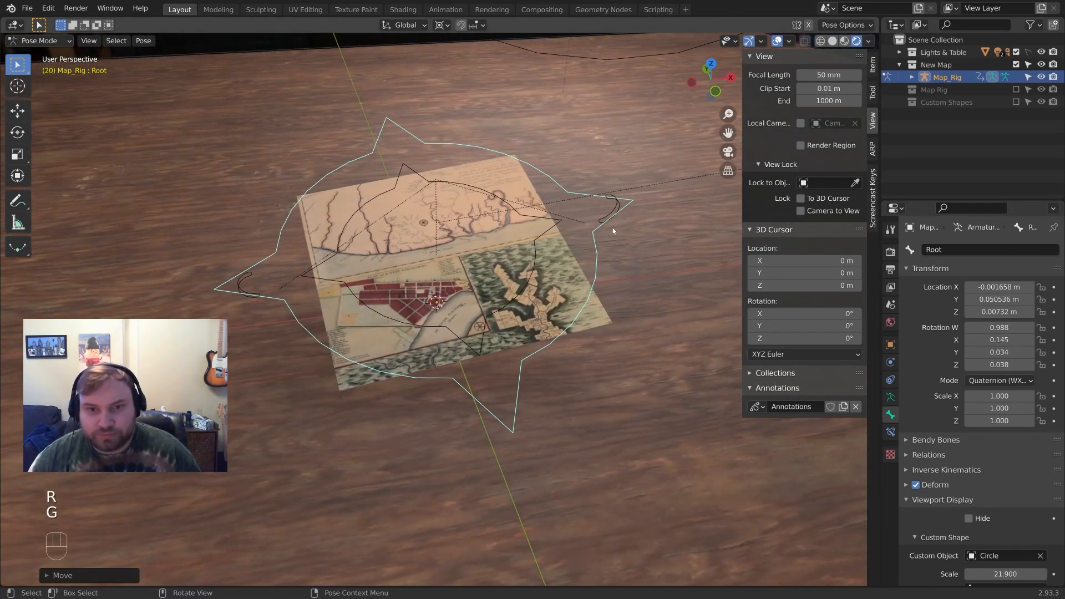
Try moving the Right Side bone freely across the map and rotating it to test the roll
{"action": "left_click", "coordinate": [615, 212]}
{"action": "key", "text": "g"}
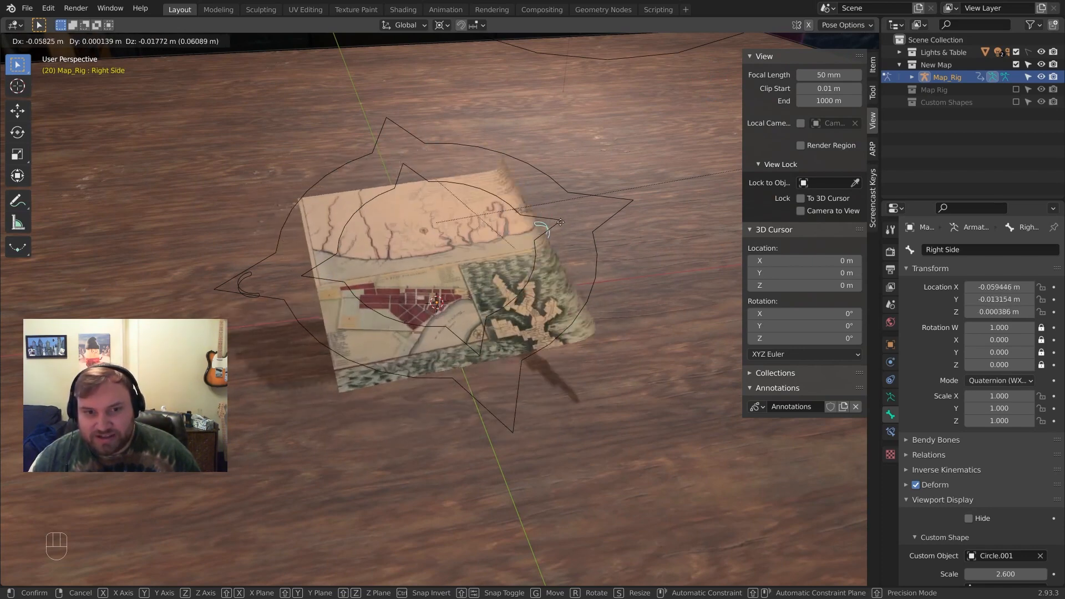
{"action": "left_click", "coordinate": [430, 225]}
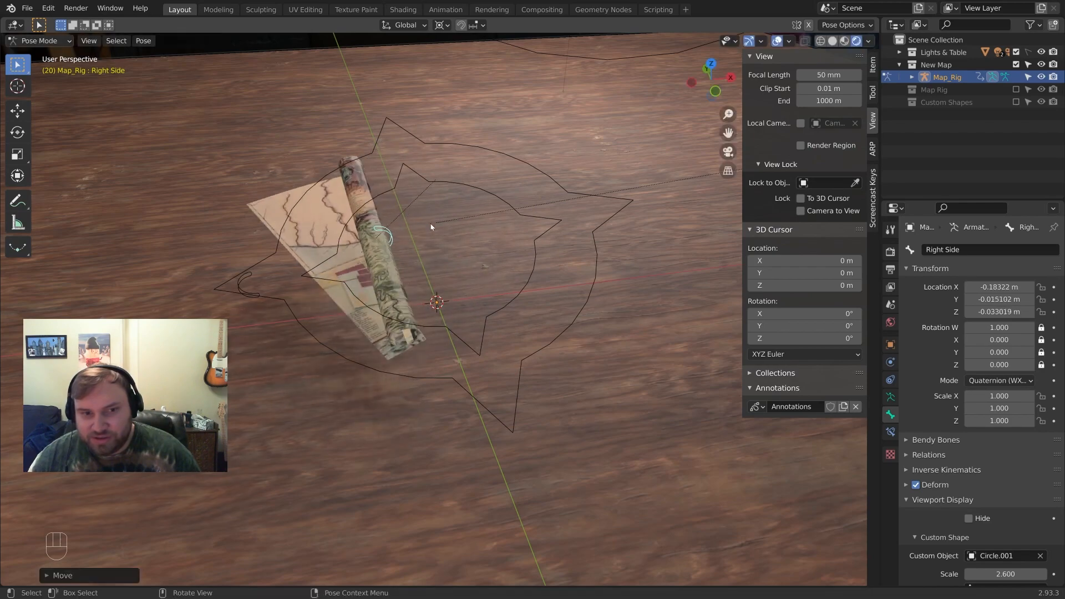
{"action": "middle_click_drag", "start_coordinate": [430, 226], "coordinate": [452, 278]}
{"action": "key", "text": "g"}
{"action": "left_click", "coordinate": [444, 224]}
{"action": "key", "text": "r"}
{"action": "left_click", "coordinate": [459, 288]}
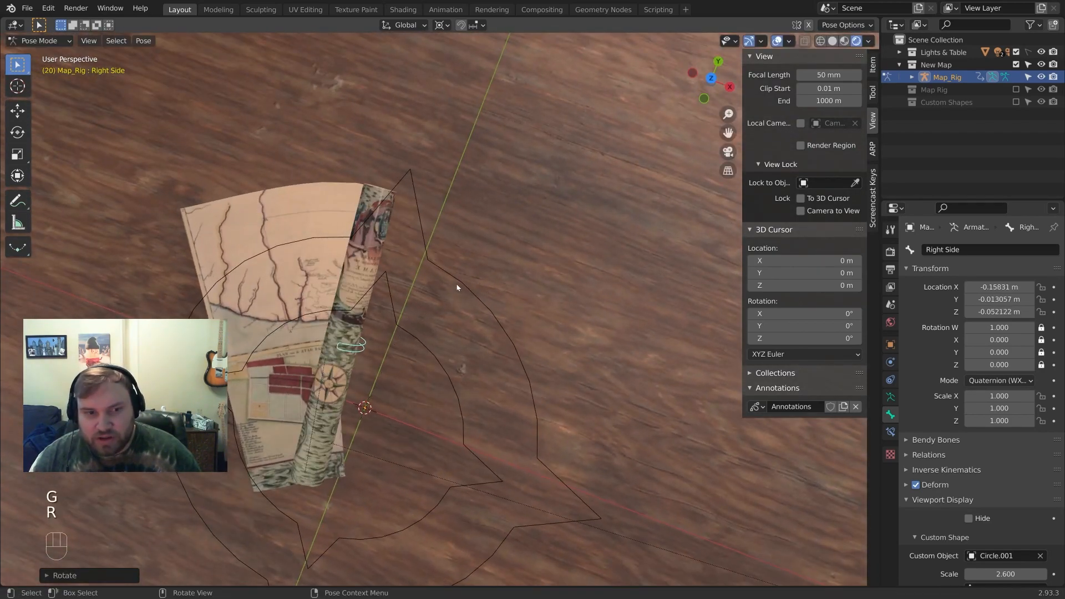
Move the Right Side bone back outward, and clear the rotation and location of all bones
{"action": "key", "text": "g"}
{"action": "left_click", "coordinate": [534, 280]}
{"action": "middle_click_drag", "start_coordinate": [534, 280], "coordinate": [571, 261]}
{"action": "key", "text": "g"}
{"action": "left_click", "coordinate": [581, 242]}
{"action": "key", "text": "a"}
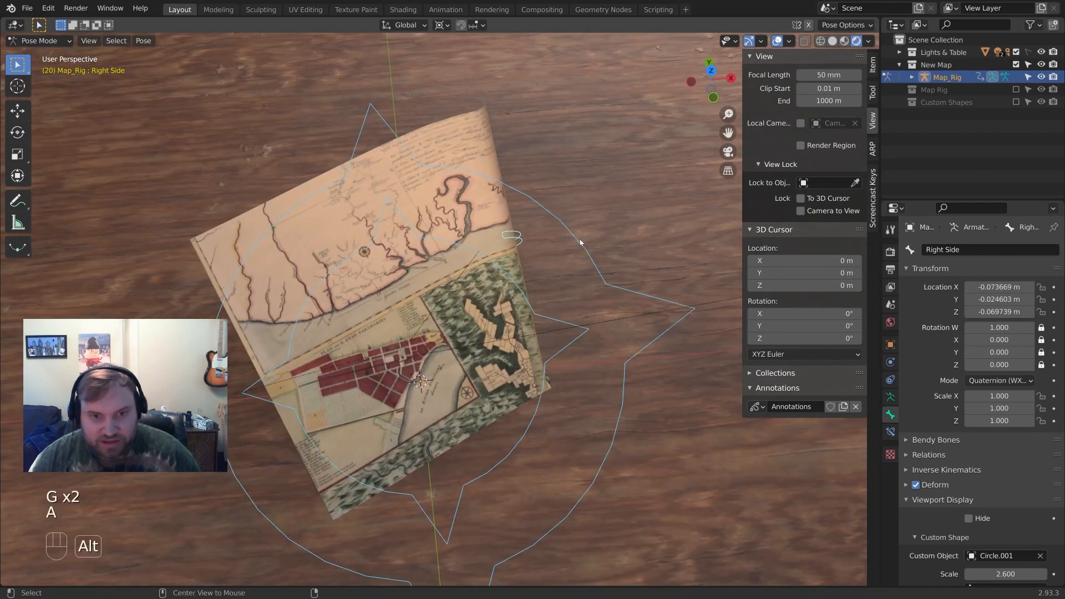
{"action": "key", "text": "alt+r"}
{"action": "key", "text": "alt+g"}
Clear the location of all bones, lock the Right Side bone's Y and Z location channels, and try moving it
{"action": "key", "text": "g"}
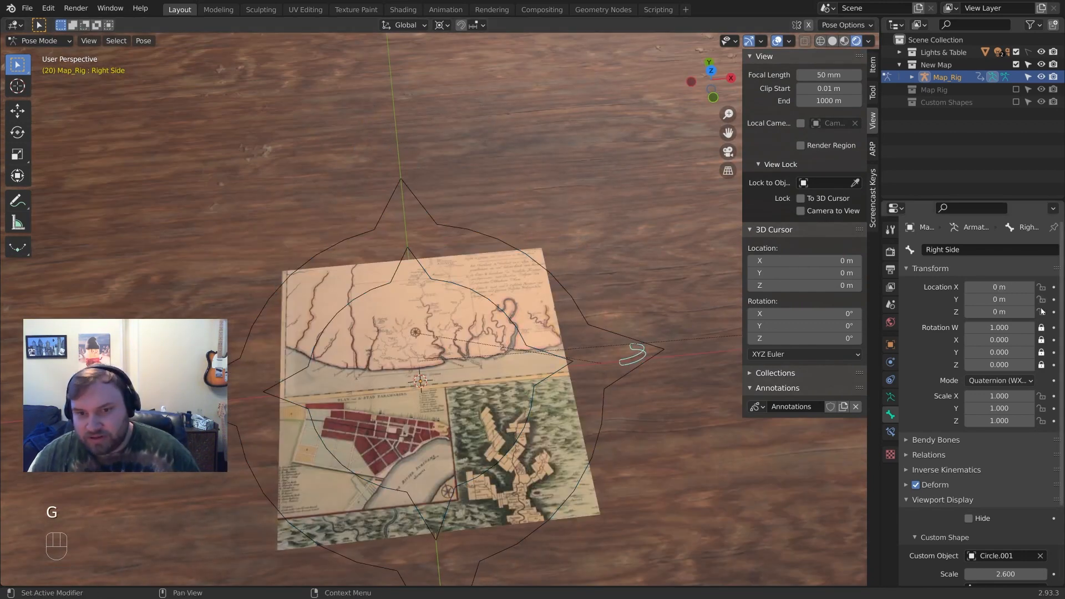
{"action": "middle_click_drag", "start_coordinate": [626, 334], "coordinate": [629, 305]}
{"action": "key", "text": "g"}
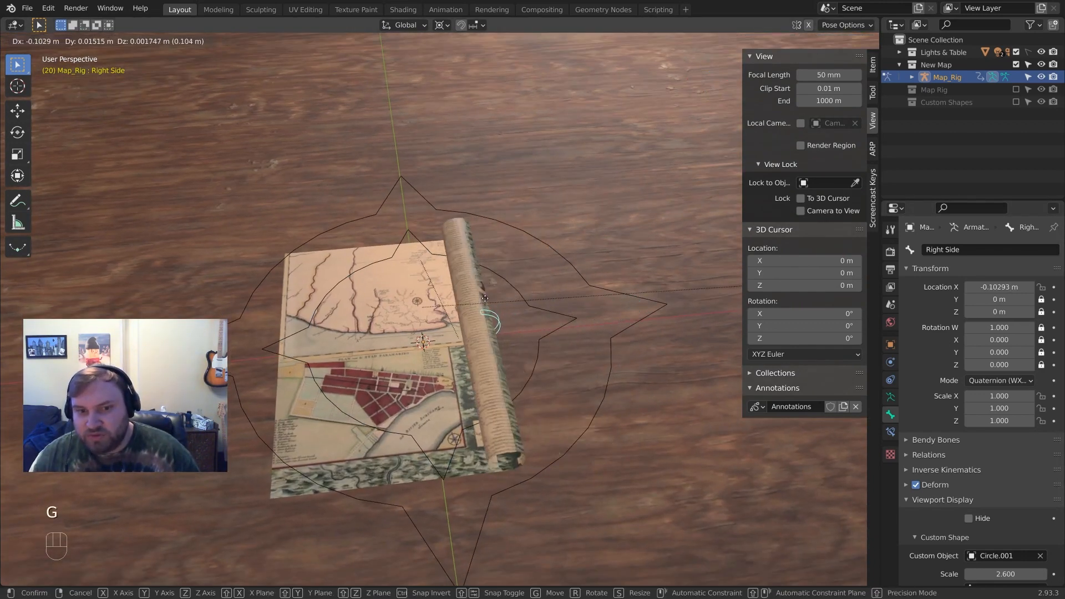
{"action": "right_click", "coordinate": [437, 284]}
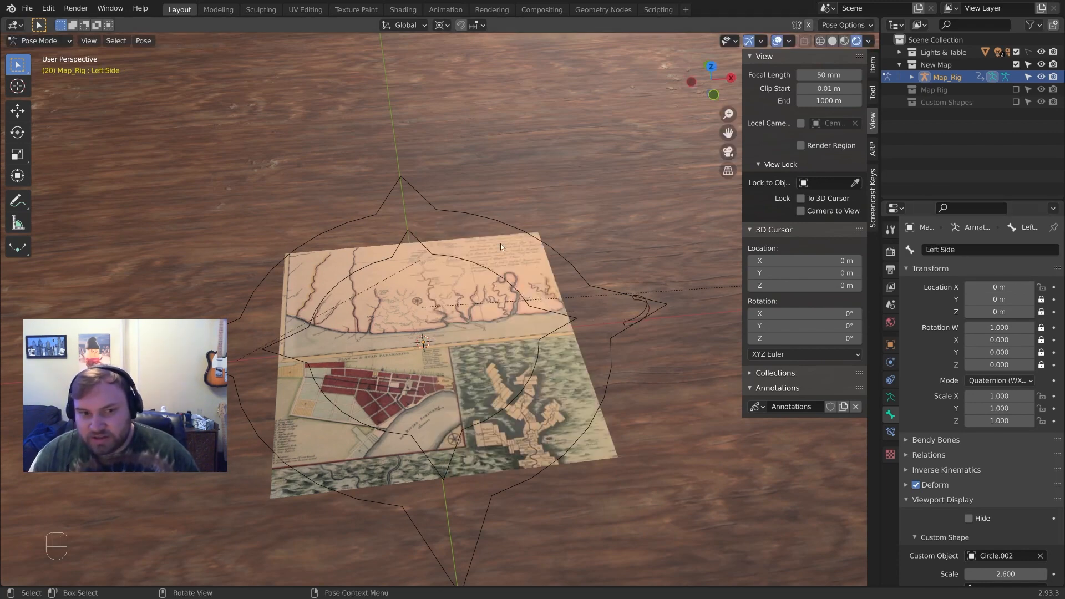
Try moving the Map bone to check its Y and Z location locks
{"action": "middle_click_drag", "start_coordinate": [501, 245], "coordinate": [517, 218]}
{"action": "key", "text": "g"}
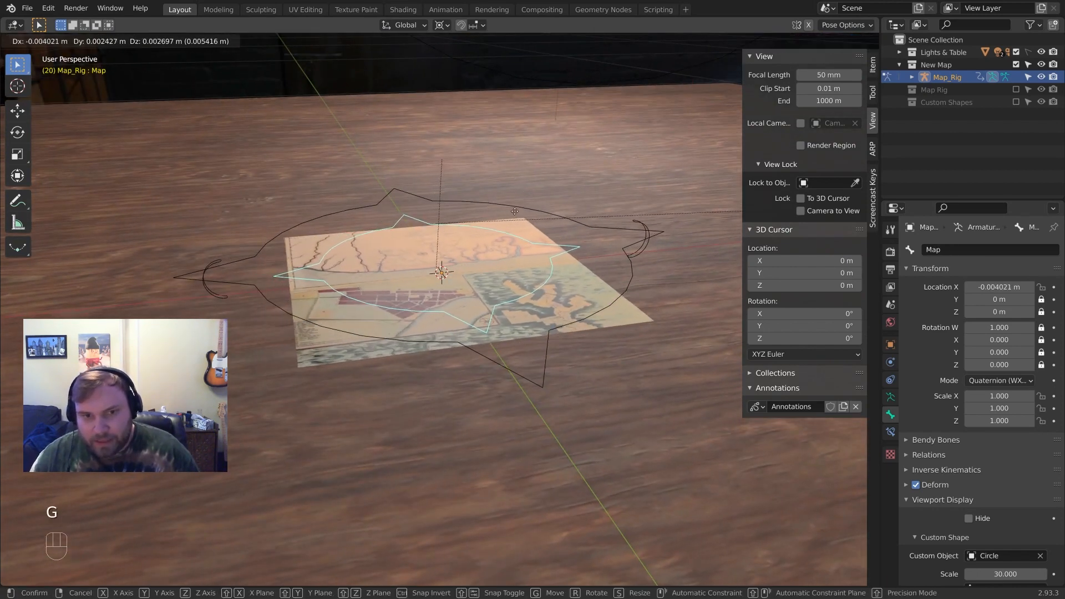
{"action": "right_click", "coordinate": [522, 215]}
Raise the Root bone about 0.16 m along its Y axis and rotate it freely so the whole map tilts above the table
{"action": "left_click", "coordinate": [523, 208]}
{"action": "left_click", "coordinate": [377, 107]}
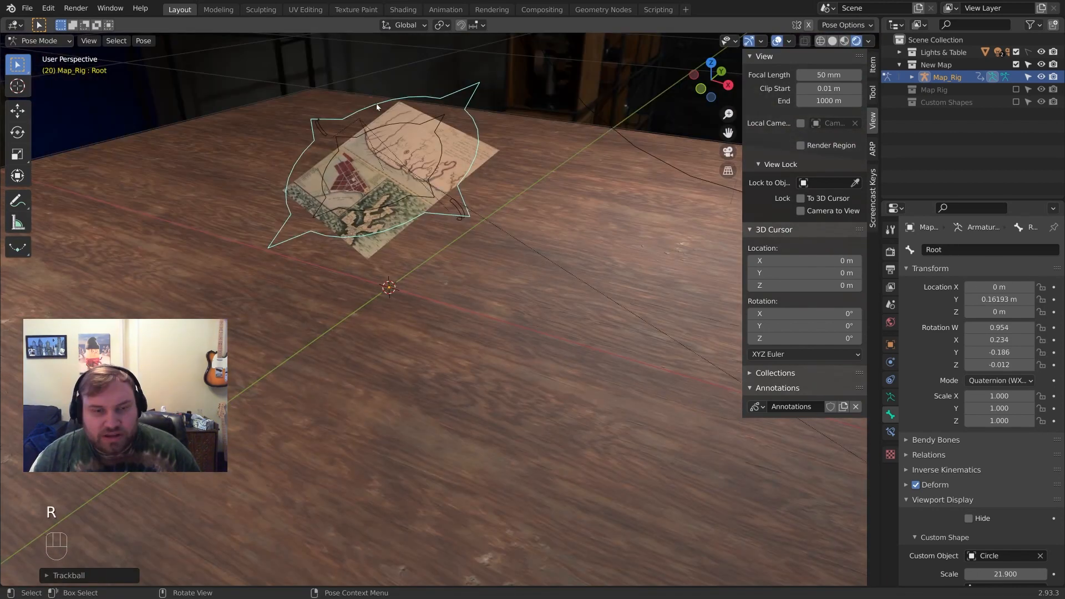
{"action": "middle_click_drag", "start_coordinate": [377, 107], "coordinate": [549, 108]}
{"action": "key", "text": "r"}
{"action": "key", "text": "r"}
{"action": "left_click", "coordinate": [488, 127]}
{"action": "middle_click_drag", "start_coordinate": [550, 109], "coordinate": [552, 225], "text": "shift"}
{"action": "scroll", "coordinate": [554, 222], "scroll_direction": "up", "scroll_amount": 2}
{"action": "middle_click_drag", "start_coordinate": [601, 182], "coordinate": [596, 216], "text": "shift"}
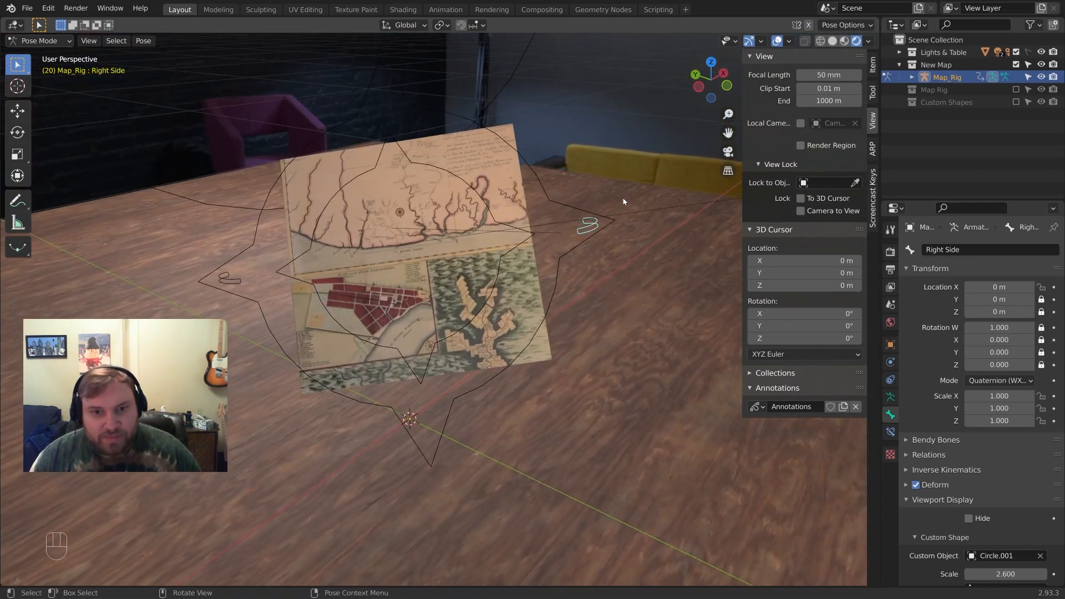
Move the Right Side bone in and out along its X axis to test rolling the tilted map from one end
{"action": "key", "text": "g"}
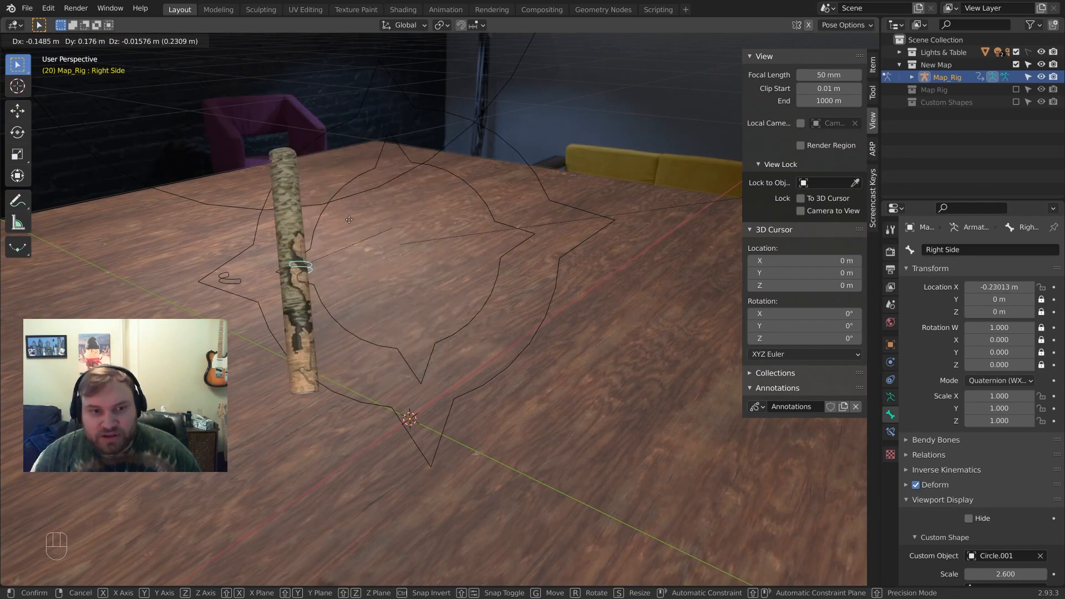
{"action": "left_click", "coordinate": [395, 225]}
{"action": "middle_click_drag", "start_coordinate": [394, 225], "coordinate": [360, 204]}
{"action": "key", "text": "g"}
{"action": "key", "text": "g"}
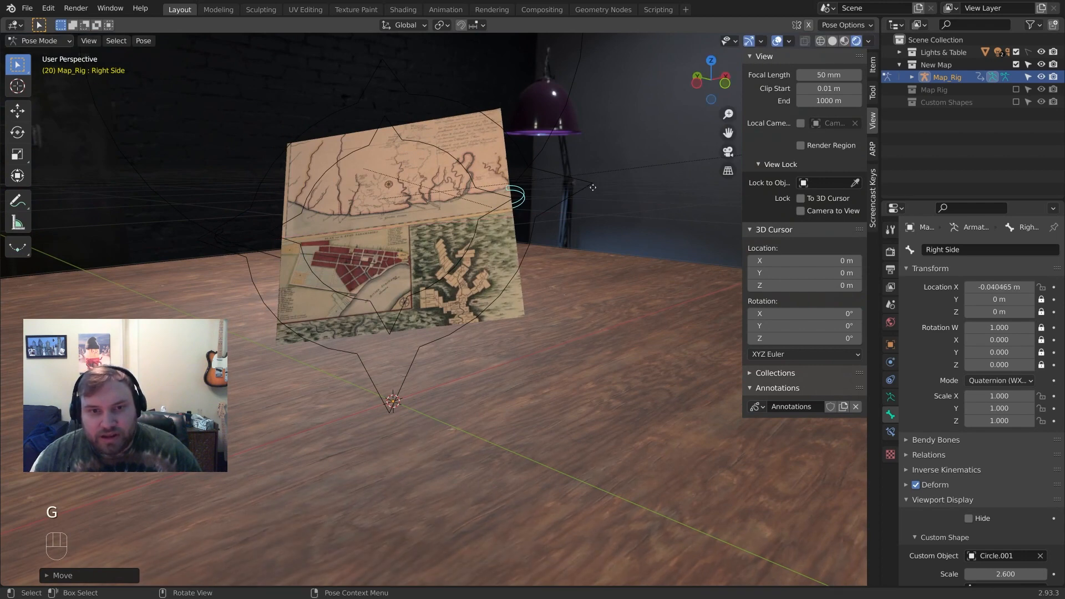
{"action": "left_click", "coordinate": [383, 209]}
Adjust the side bones to roll the map from both ends, placing the Left Side bone at about 0.094 m on X
{"action": "mouse_move", "coordinate": [382, 210]}
{"action": "middle_mouse_down"}
{"action": "mouse_move", "coordinate": [339, 223]}
{"action": "mouse_move", "coordinate": [377, 197]}
{"action": "middle_mouse_up"}
{"action": "key", "text": "g"}
{"action": "left_click", "coordinate": [436, 193]}
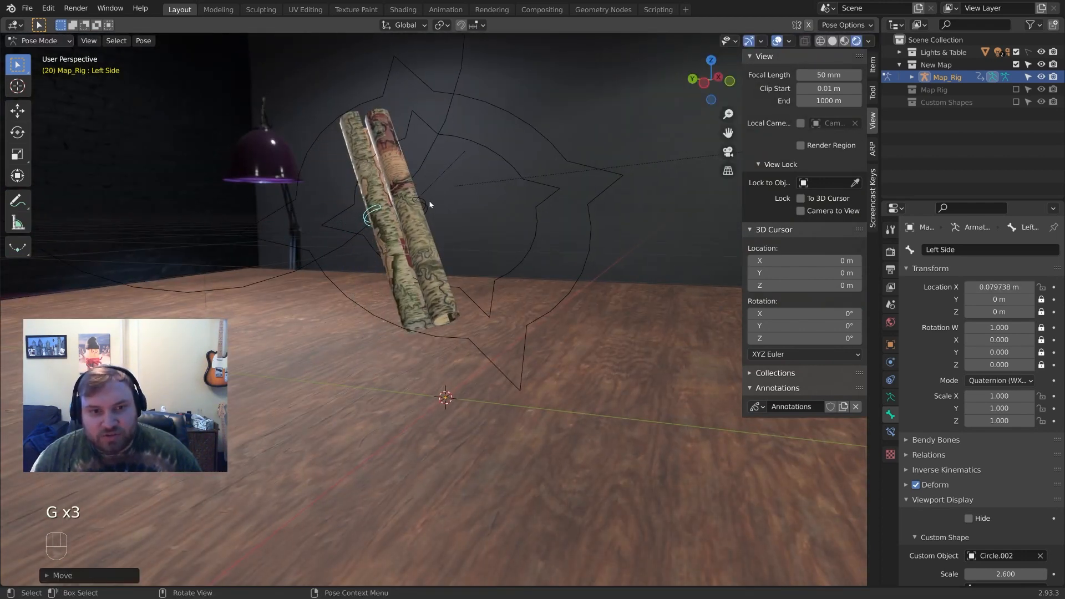
{"action": "left_click", "coordinate": [429, 203]}
{"action": "key", "text": "g"}
{"action": "left_click", "coordinate": [460, 196]}
{"action": "left_click", "coordinate": [368, 208]}
{"action": "key", "text": "g"}
{"action": "left_click", "coordinate": [383, 210]}
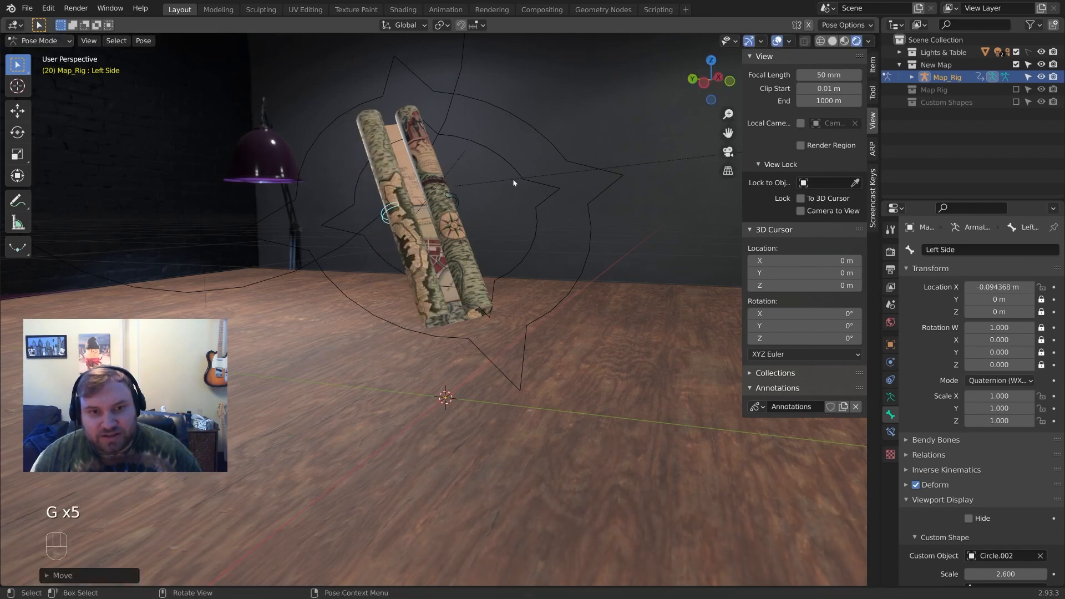
Move the Right Side and Left Side bones inward until both rolls meet, with Left Side at about 0.122 m on X
{"action": "left_click", "coordinate": [516, 177]}
{"action": "key", "text": "g"}
{"action": "left_click", "coordinate": [480, 187]}
{"action": "middle_click_drag", "start_coordinate": [480, 188], "coordinate": [477, 198]}
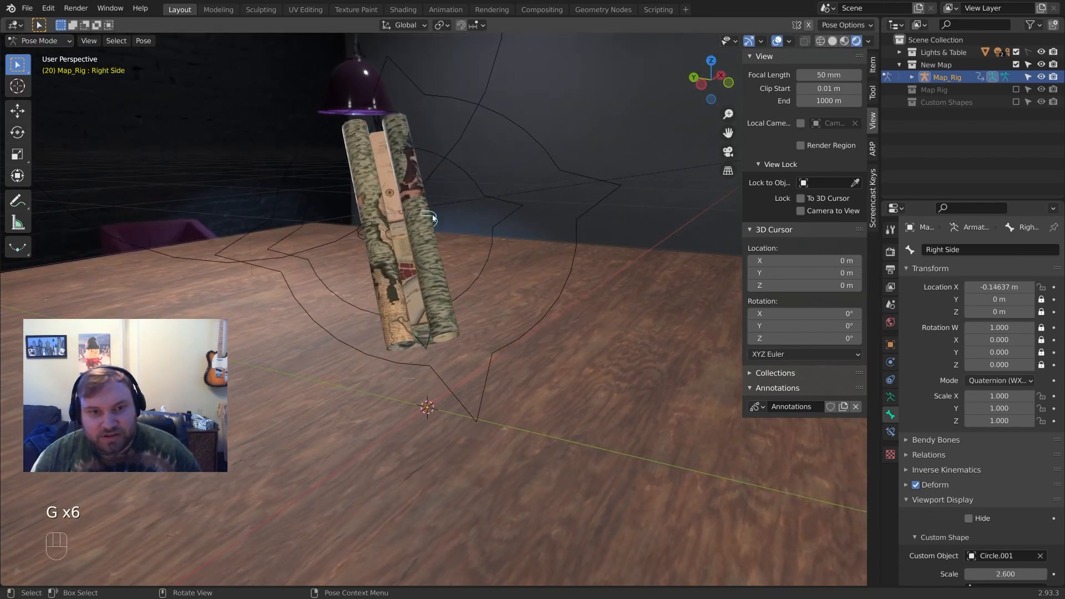
{"action": "key", "text": "g"}
{"action": "left_click", "coordinate": [409, 228]}
{"action": "key", "text": "g"}
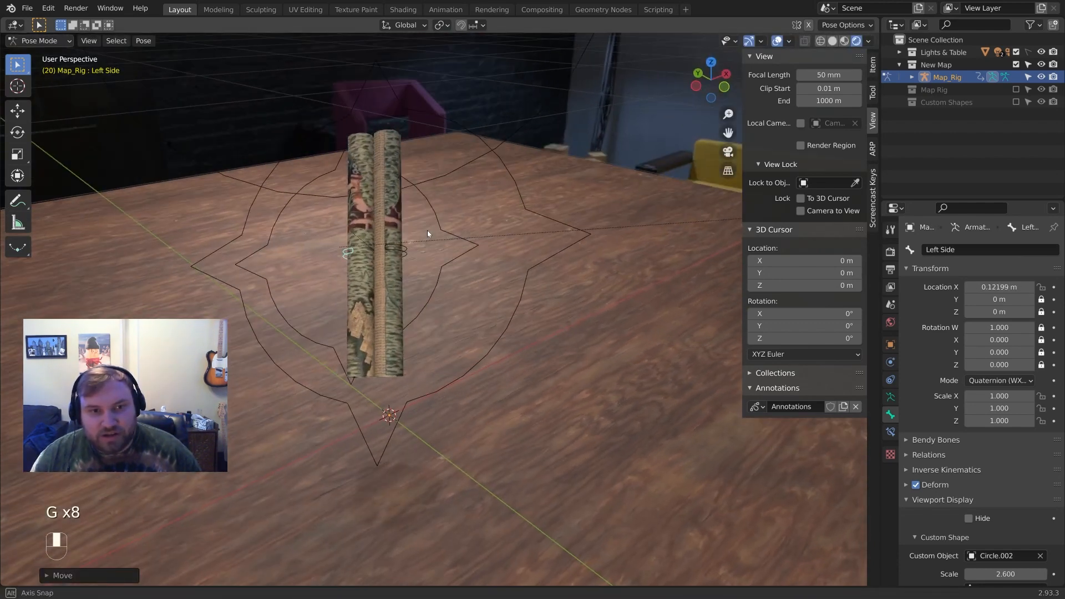
{"action": "key", "text": "g"}
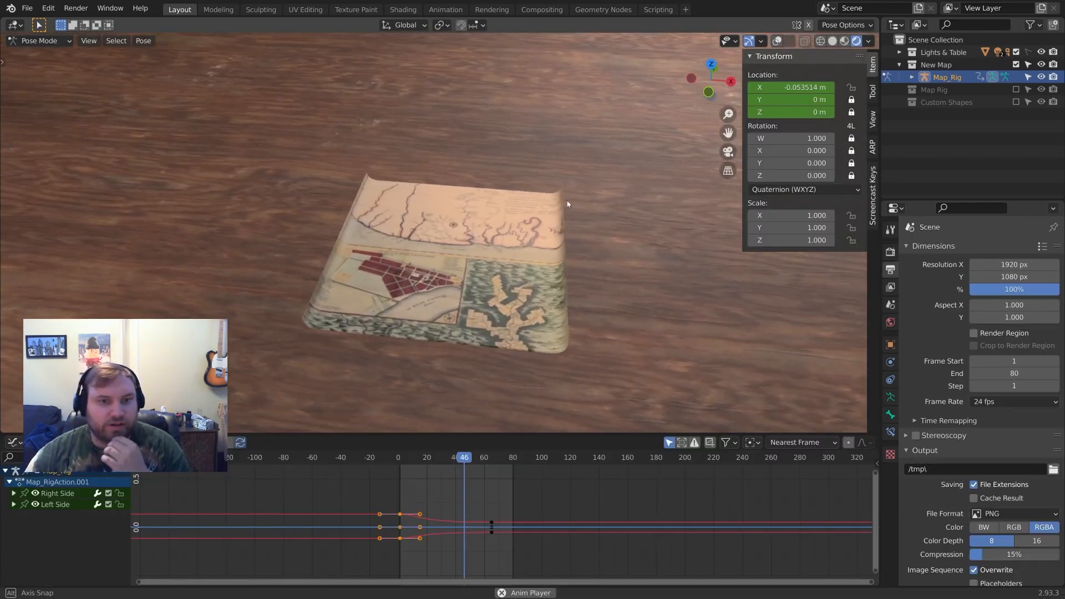
{"action": "middle_click_drag", "start_coordinate": [567, 201], "coordinate": [611, 204]}
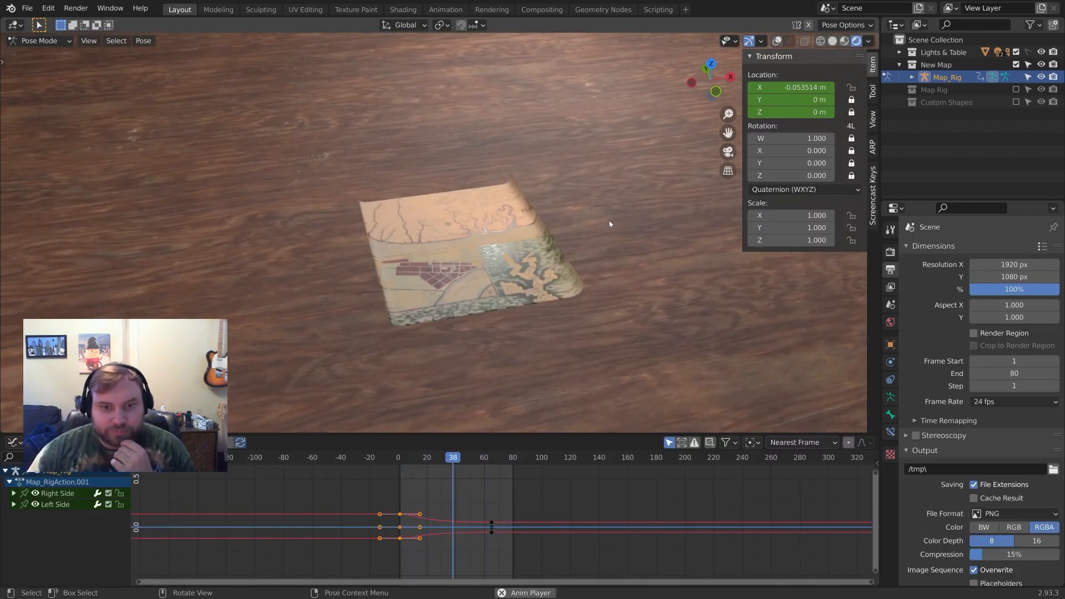